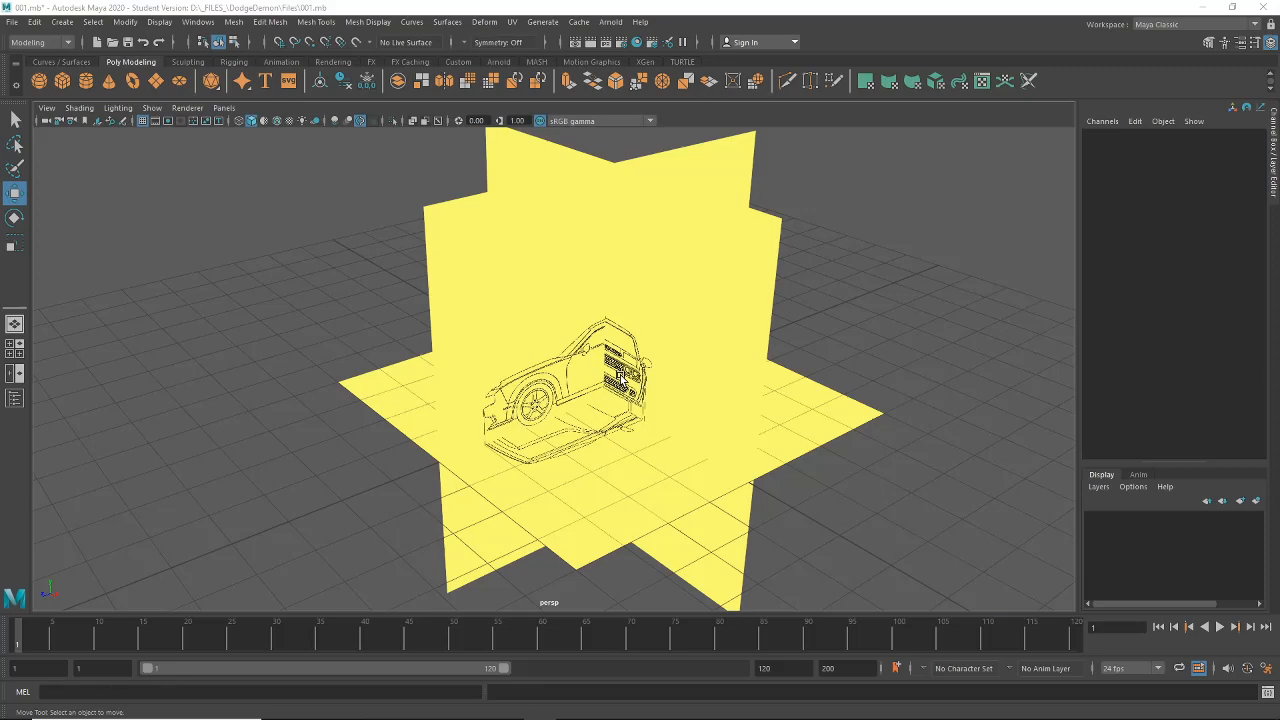
Step: Inspect the car blueprint planes and compare them with the reference photo 006.jpg
mouse_move(620, 378)
left_mouse_down("alt")
mouse_move(600, 378)
mouse_move(806, 411)
mouse_move(497, 426)
mouse_move(647, 428)
left_mouse_up("alt")
scroll(611, 377, "up", 3)
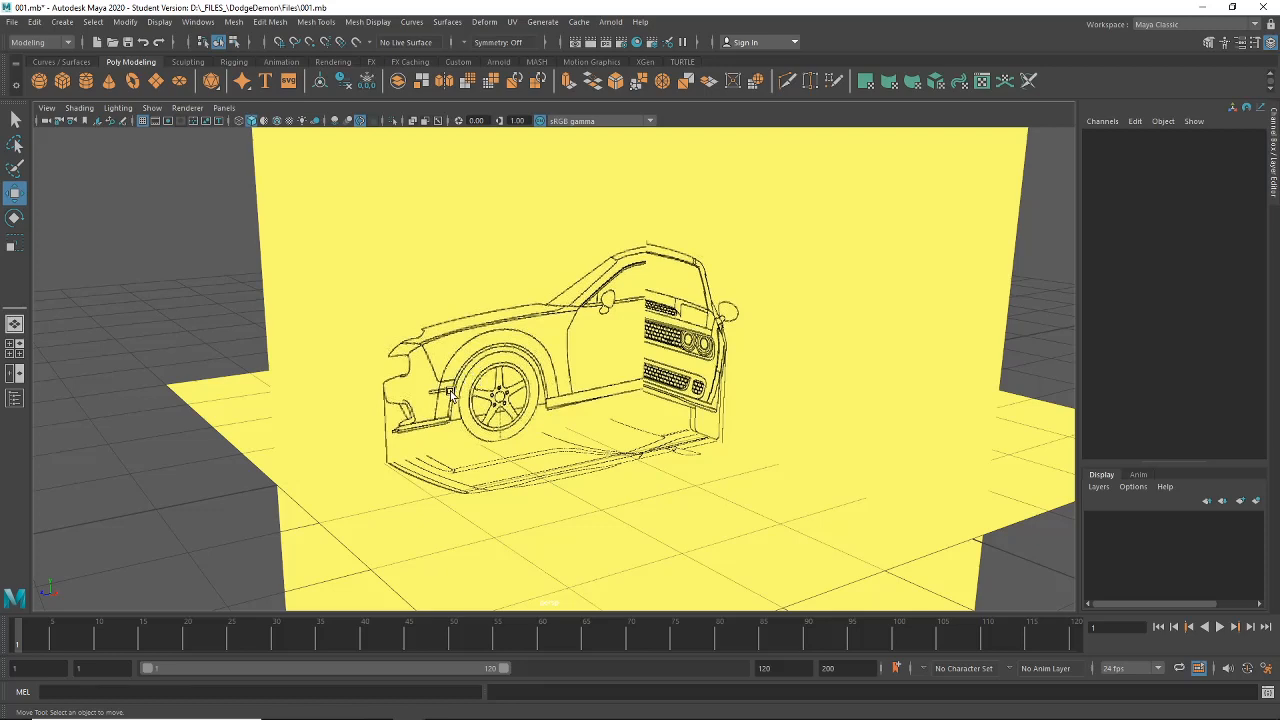
left_click_drag(452, 356, 1191, 316, "alt")
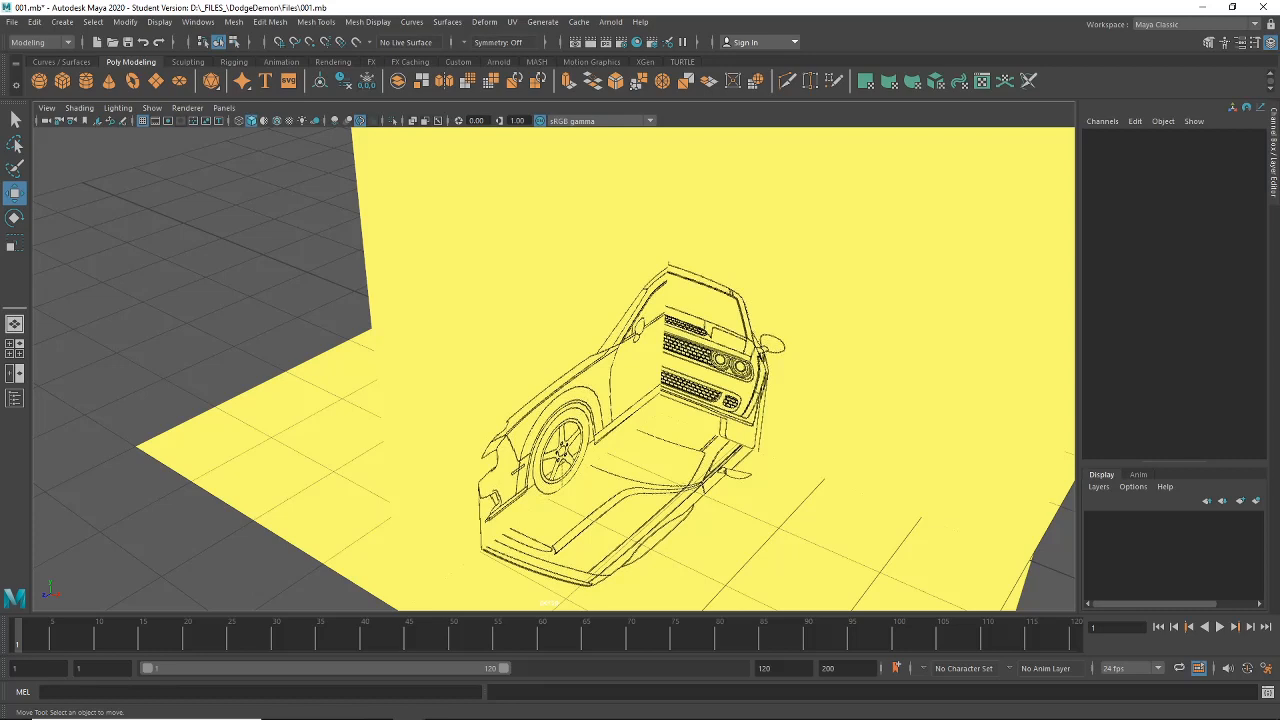
left_click_drag(1279, 45, 850, 123)
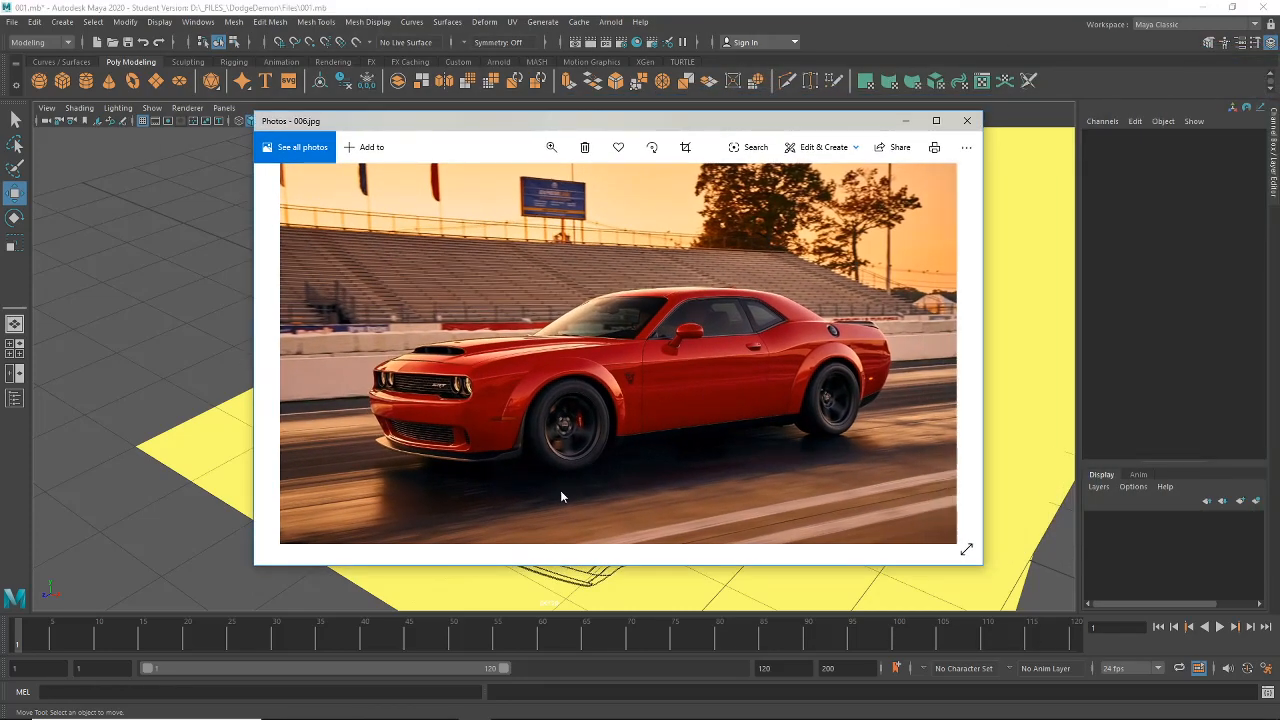
left_click_drag(643, 125, 1279, 124)
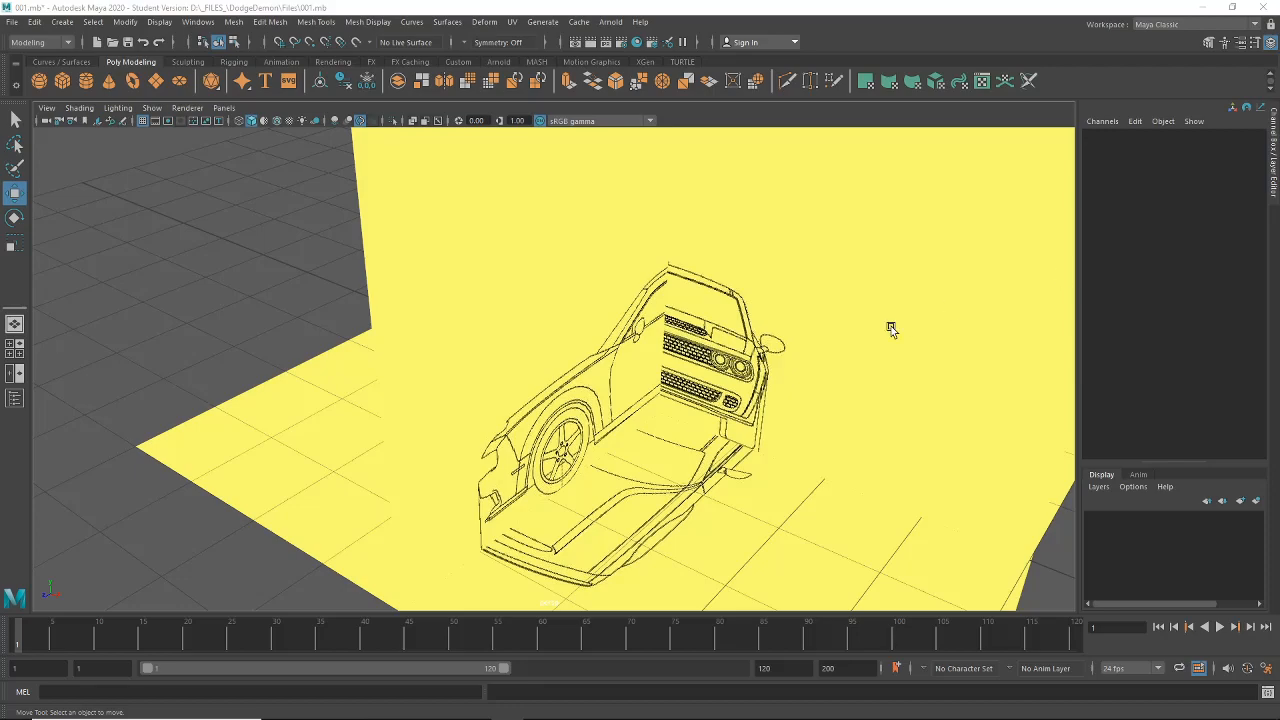
Step: Examine the side, front, rear and top car blueprints from several angles, including the wheel and wheel-arch area
left_click_drag(891, 326, 780, 331, "alt")
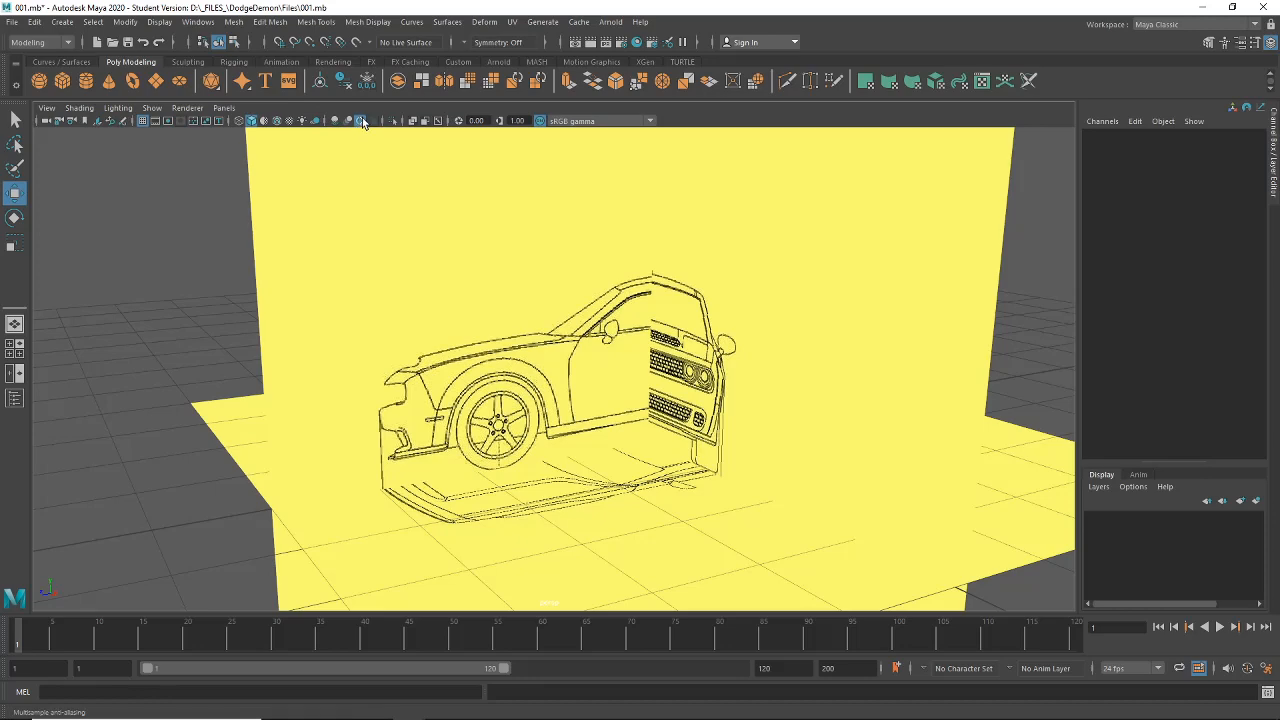
right_click_drag(579, 318, 506, 292, "alt")
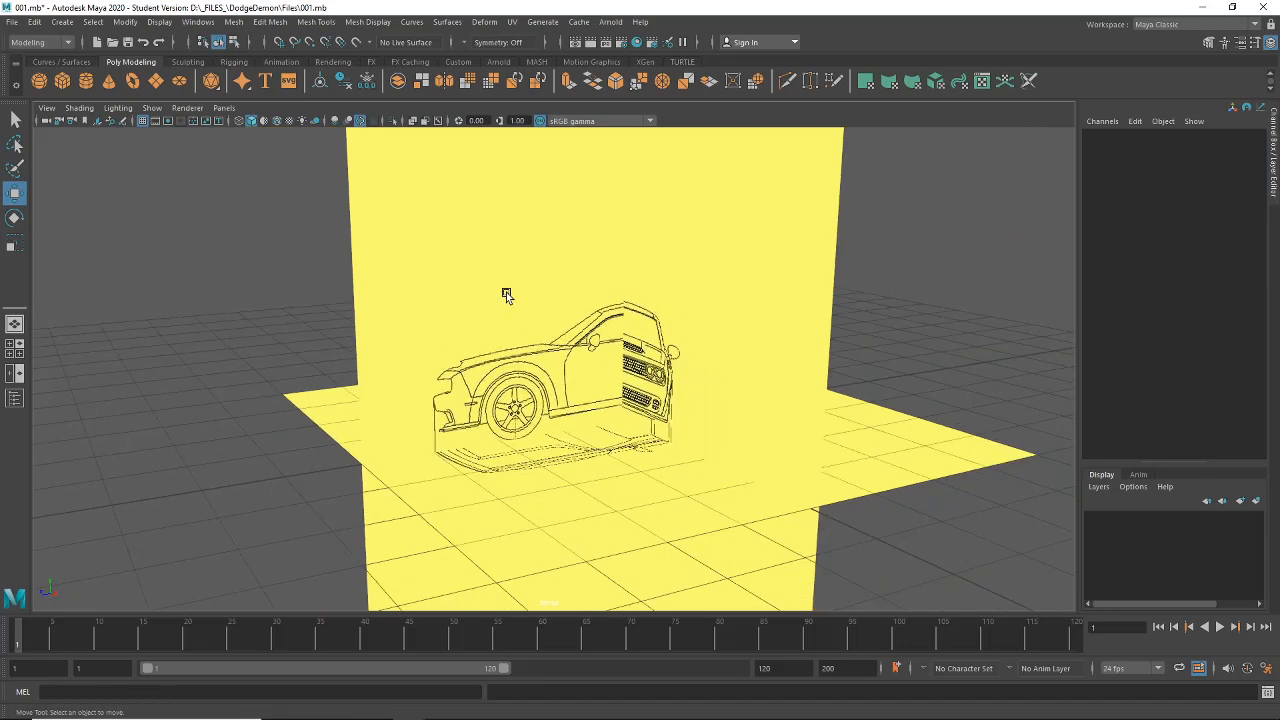
left_click_drag(506, 292, 687, 482, "alt")
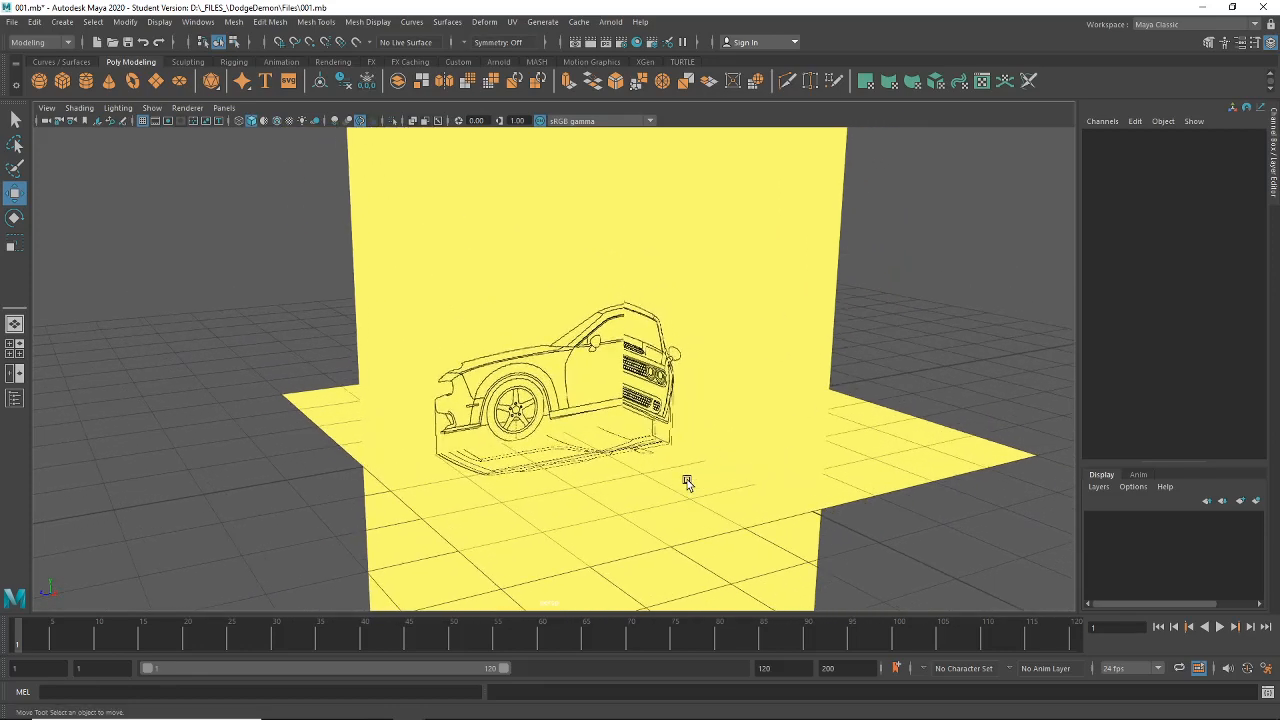
left_click_drag(636, 437, 628, 400, "alt")
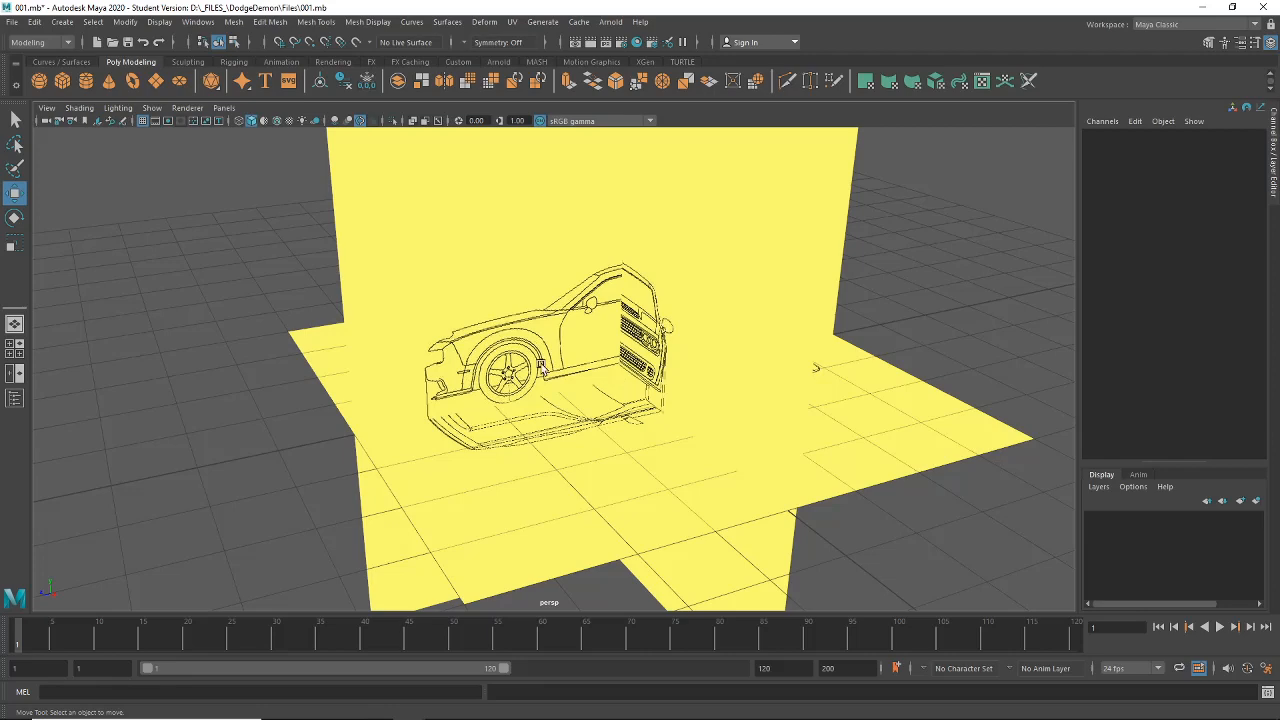
scroll(543, 370, "up", 4)
scroll(587, 390, "up", 3)
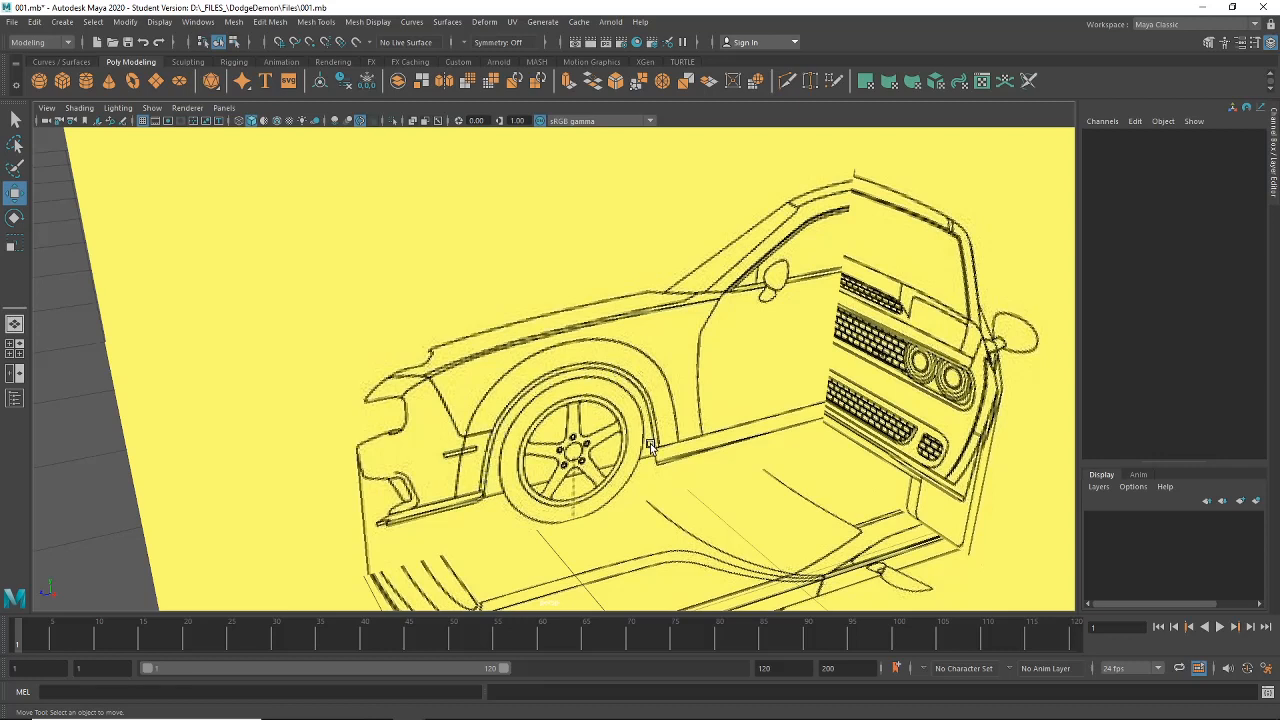
scroll(563, 383, "down", 3)
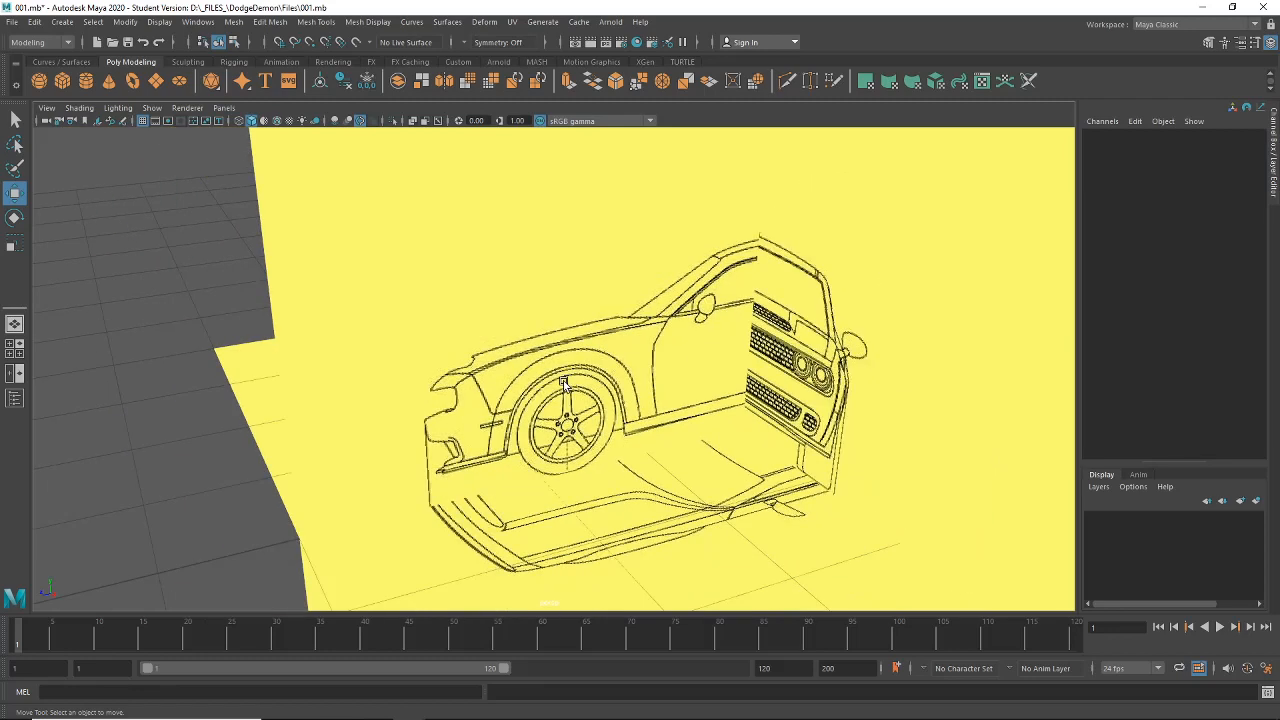
left_click_drag(563, 383, 574, 389, "alt")
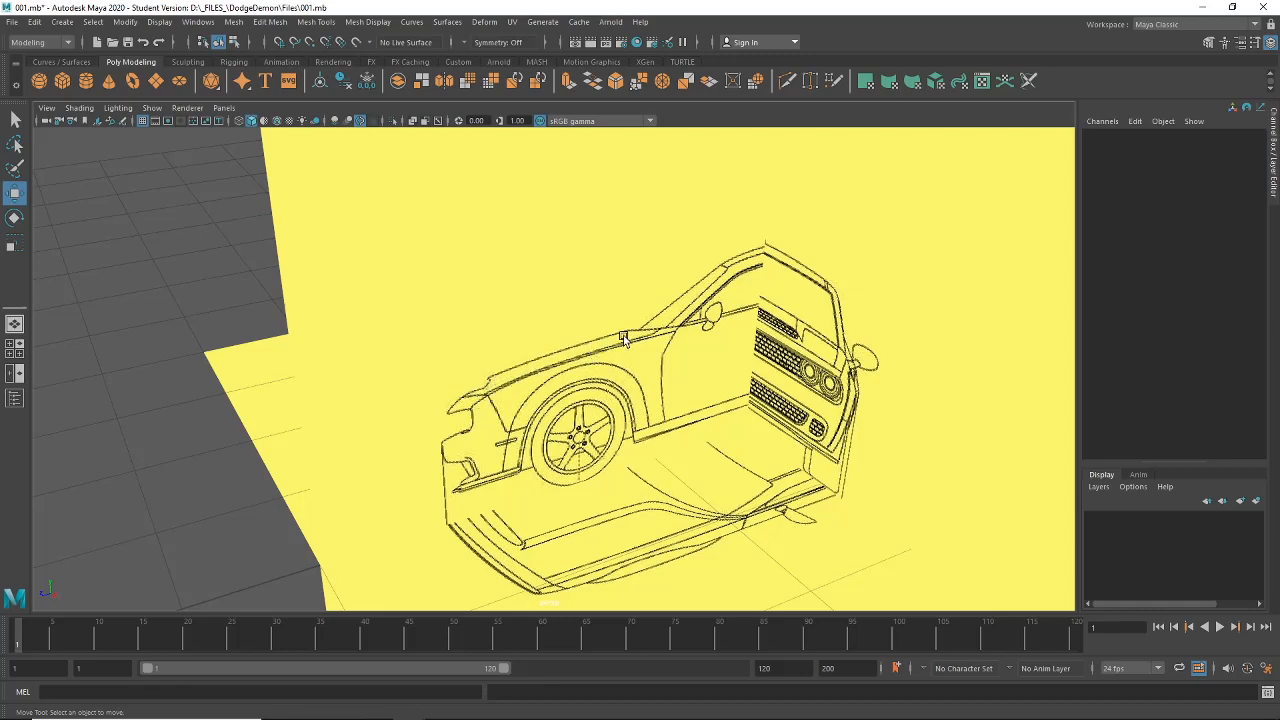
left_click_drag(622, 340, 610, 349, "alt")
left_click_drag(699, 302, 609, 292, "alt")
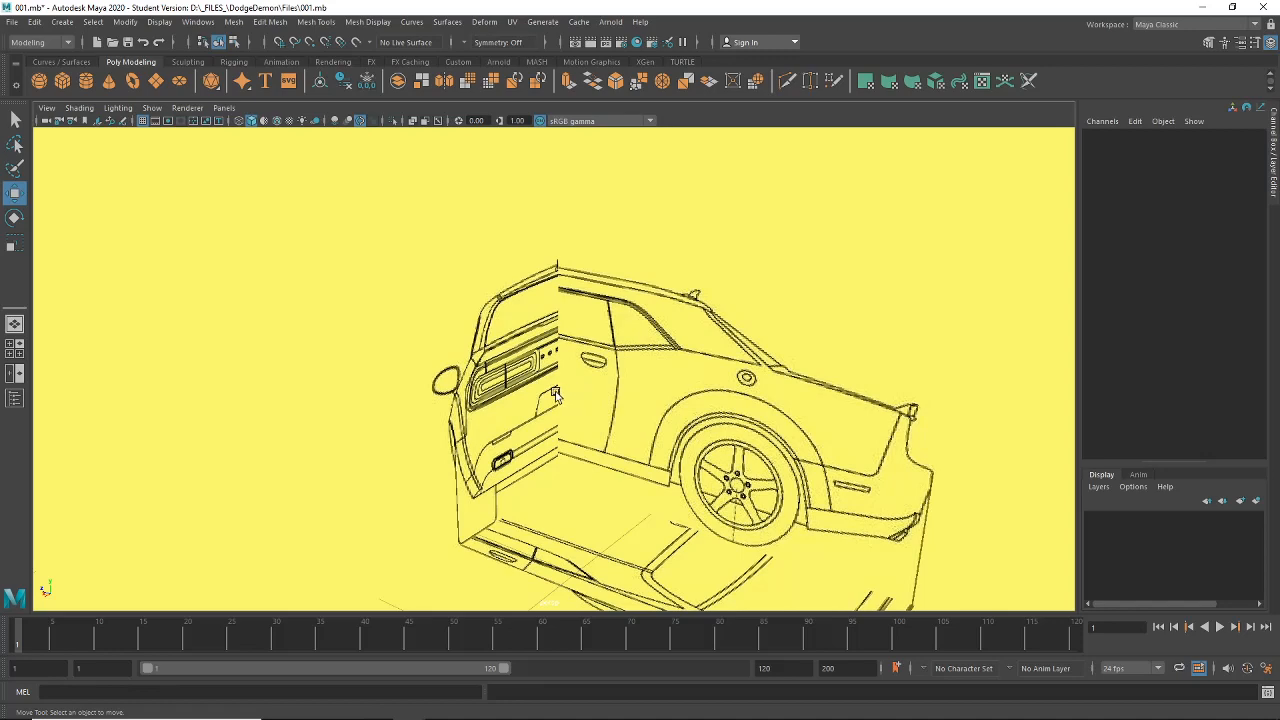
scroll(556, 391, "down", 4)
left_click_drag(556, 391, 662, 390, "alt")
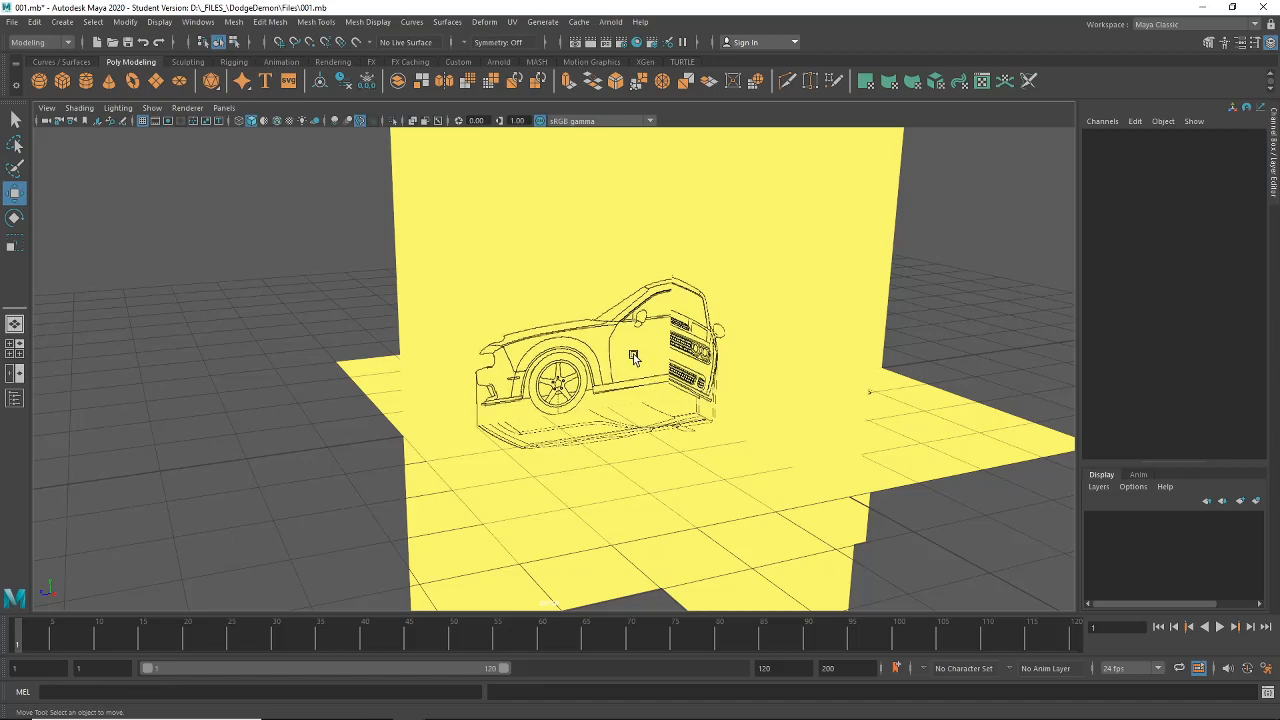
left_click_drag(637, 340, 561, 330, "alt")
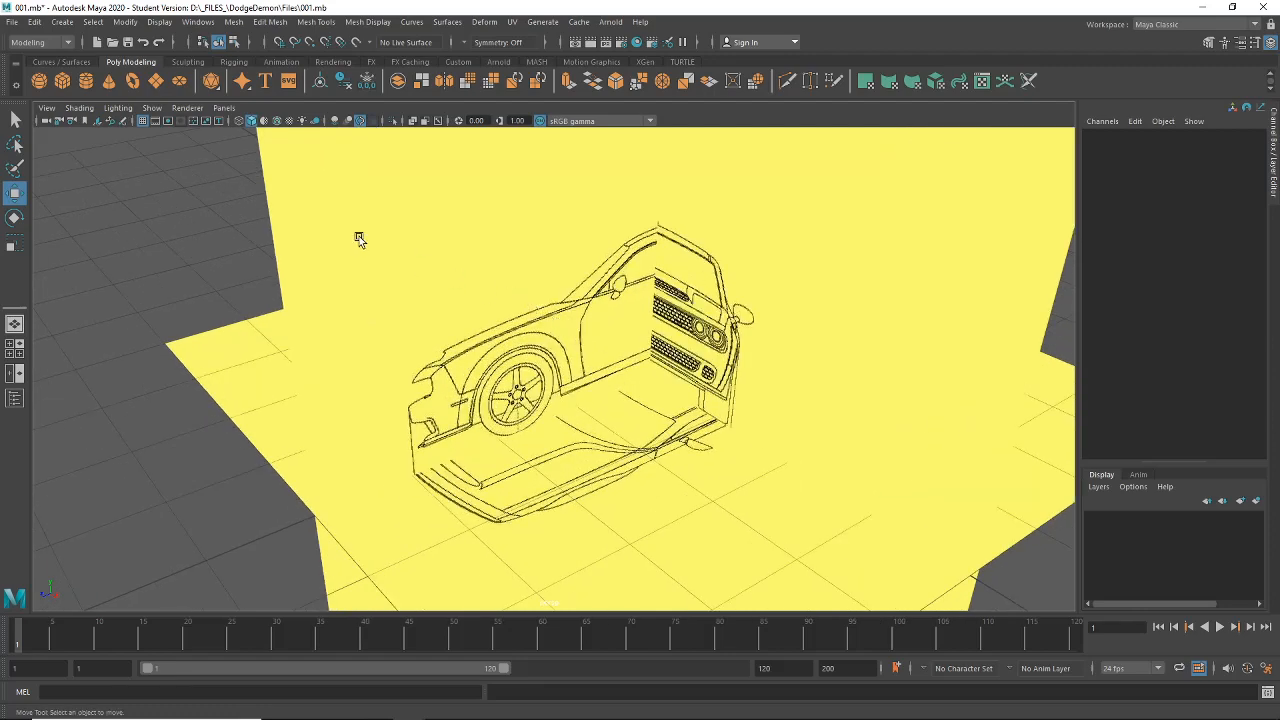
left_click_drag(366, 250, 352, 243, "alt")
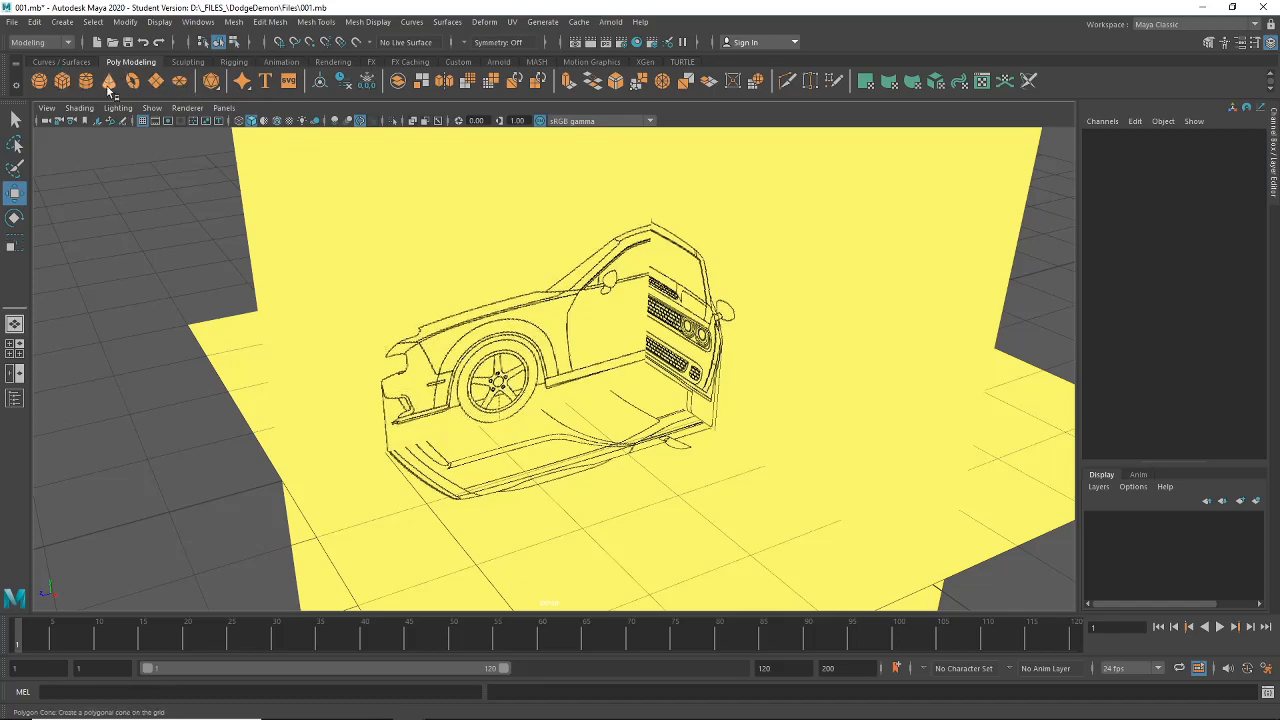
left_click_drag(342, 213, 428, 252, "alt")
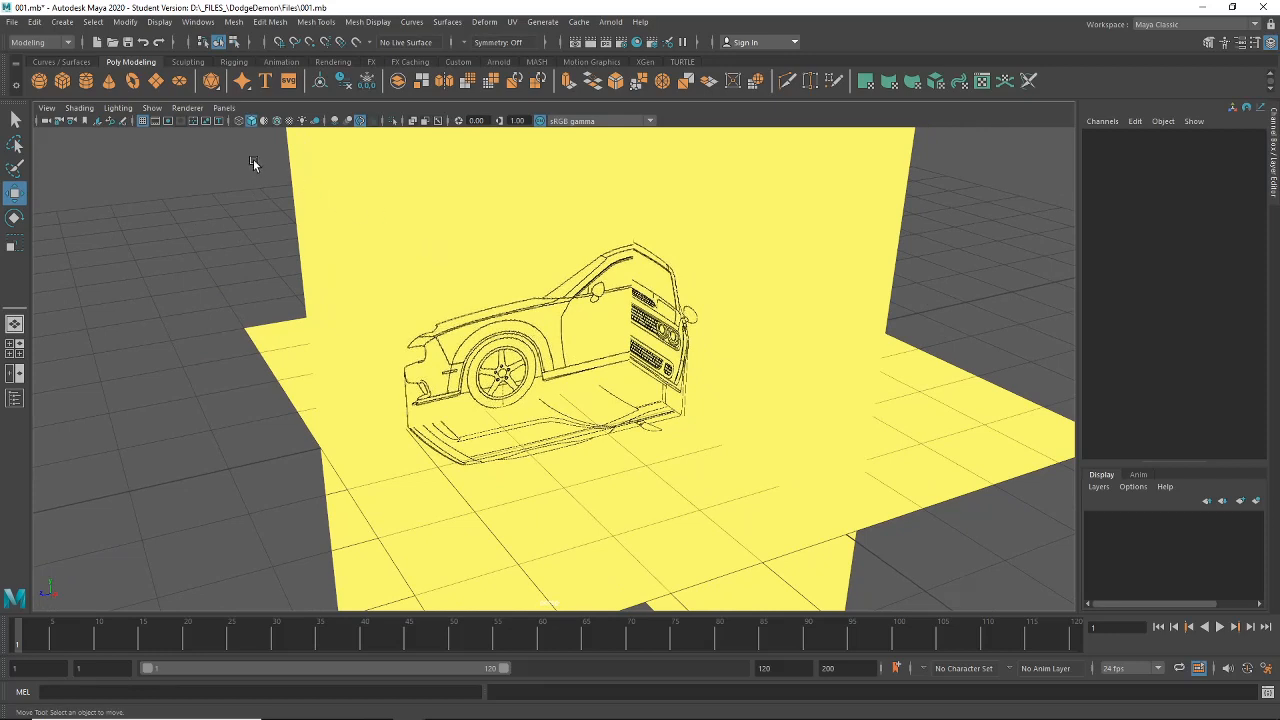
Step: Create a polygon pipe and move it along Z to about 1.76, at the car's front wheel
left_click(124, 22)
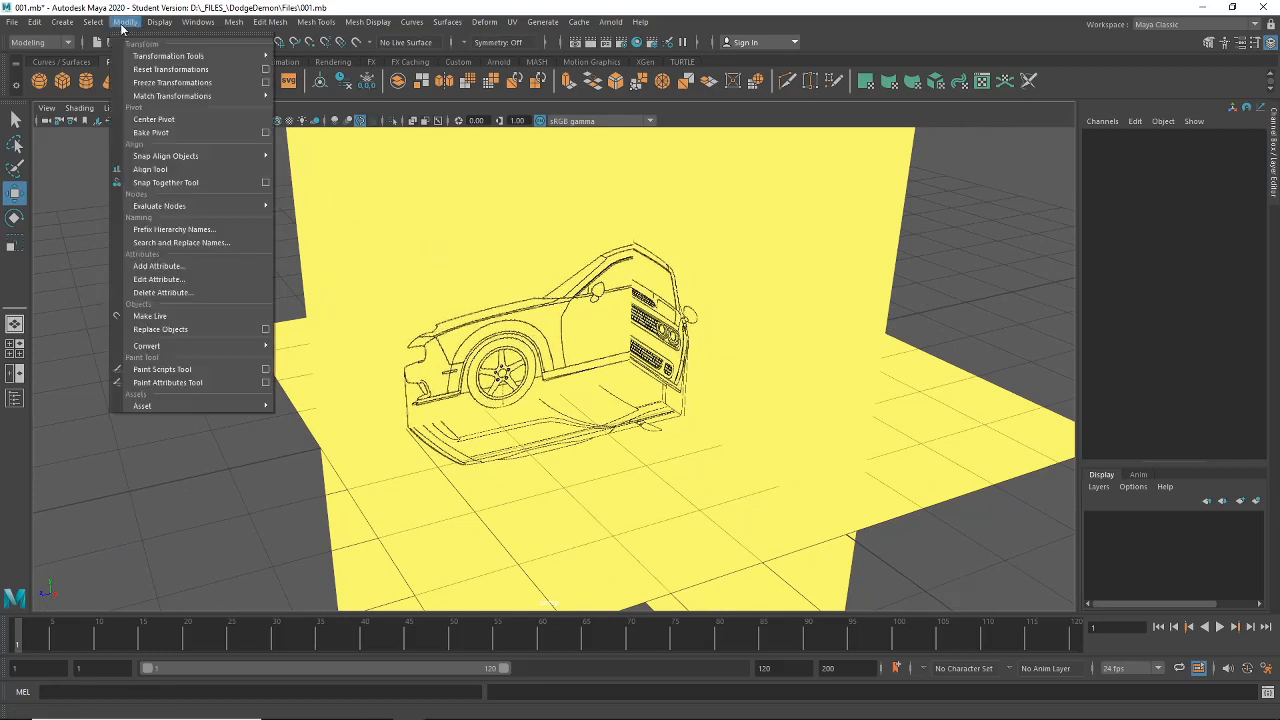
left_click(124, 22)
left_click(60, 22)
mouse_move(133, 74)
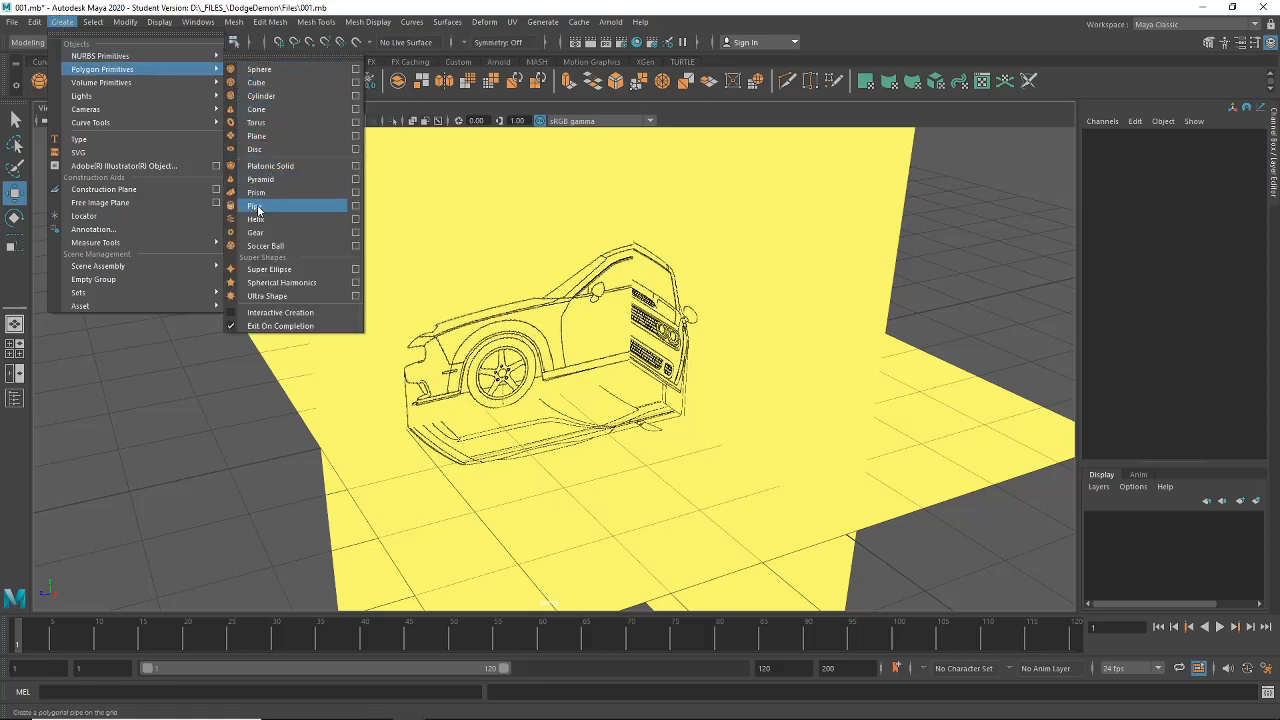
left_click(257, 208)
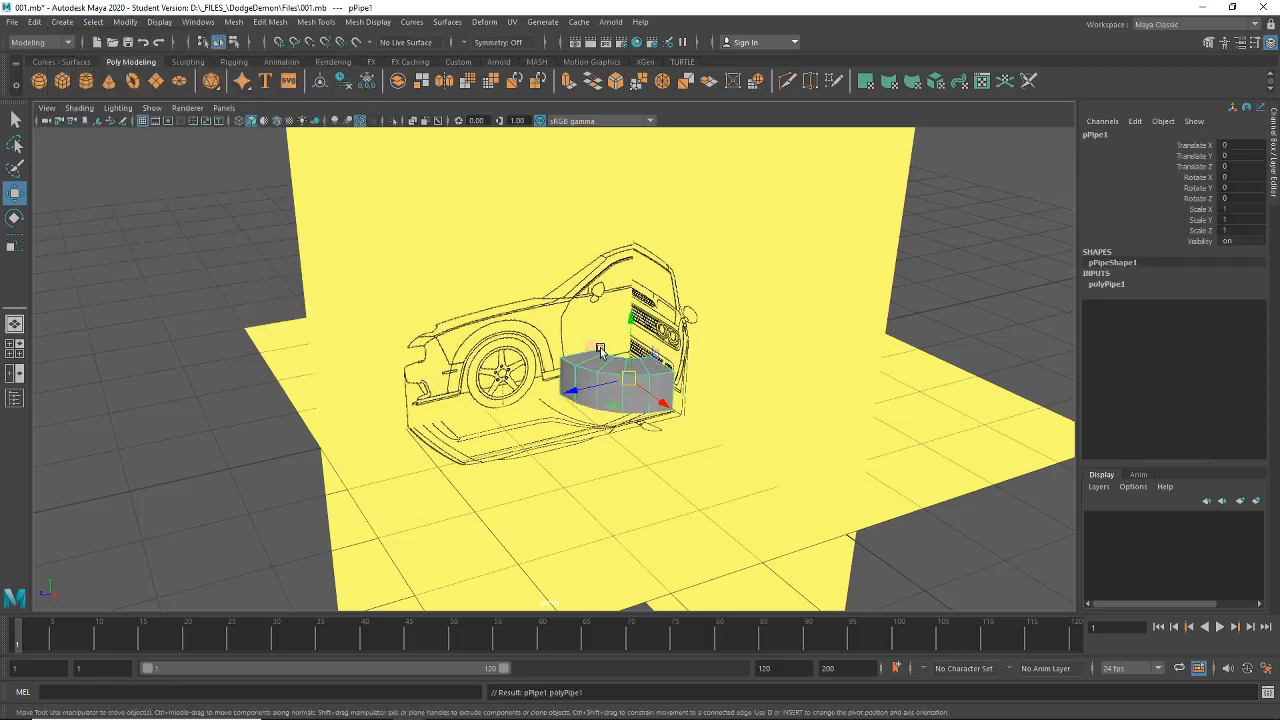
left_click_drag(600, 350, 484, 402, "alt")
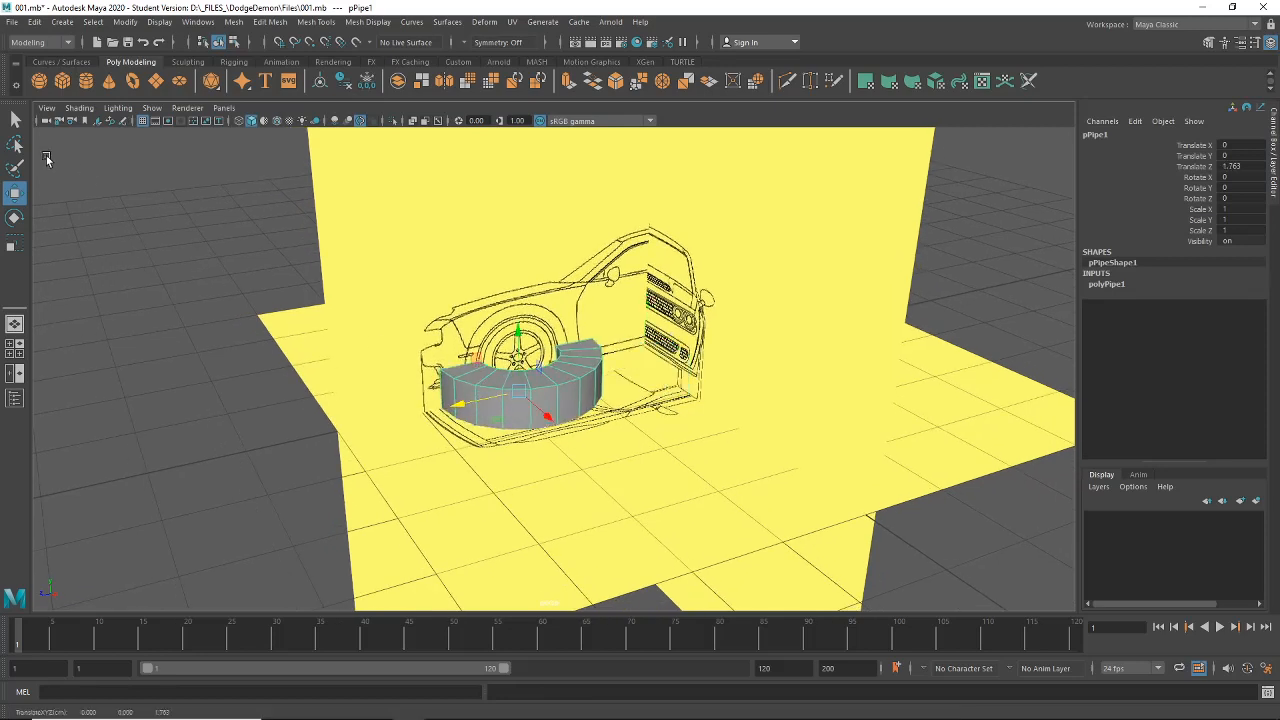
Step: Rotate the pipe upright by setting its Z rotation to 90 degrees
left_click(14, 218)
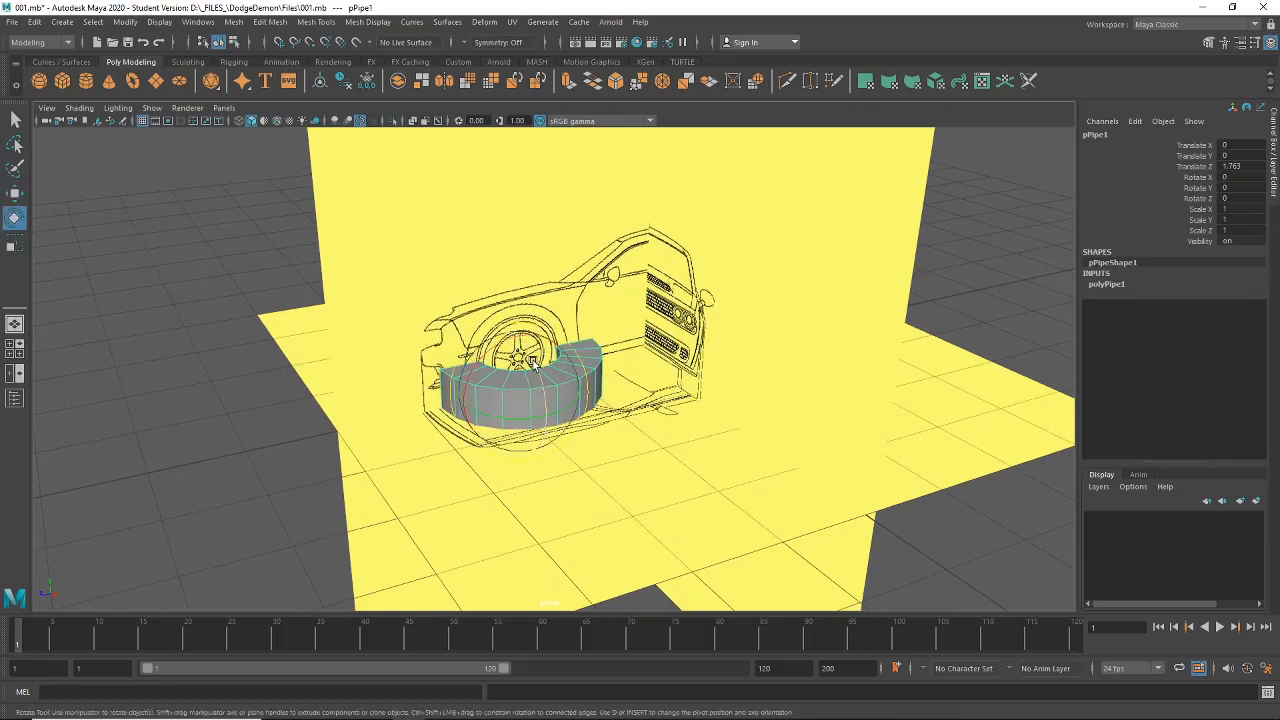
left_click_drag(560, 425, 595, 375)
double_click(1240, 199)
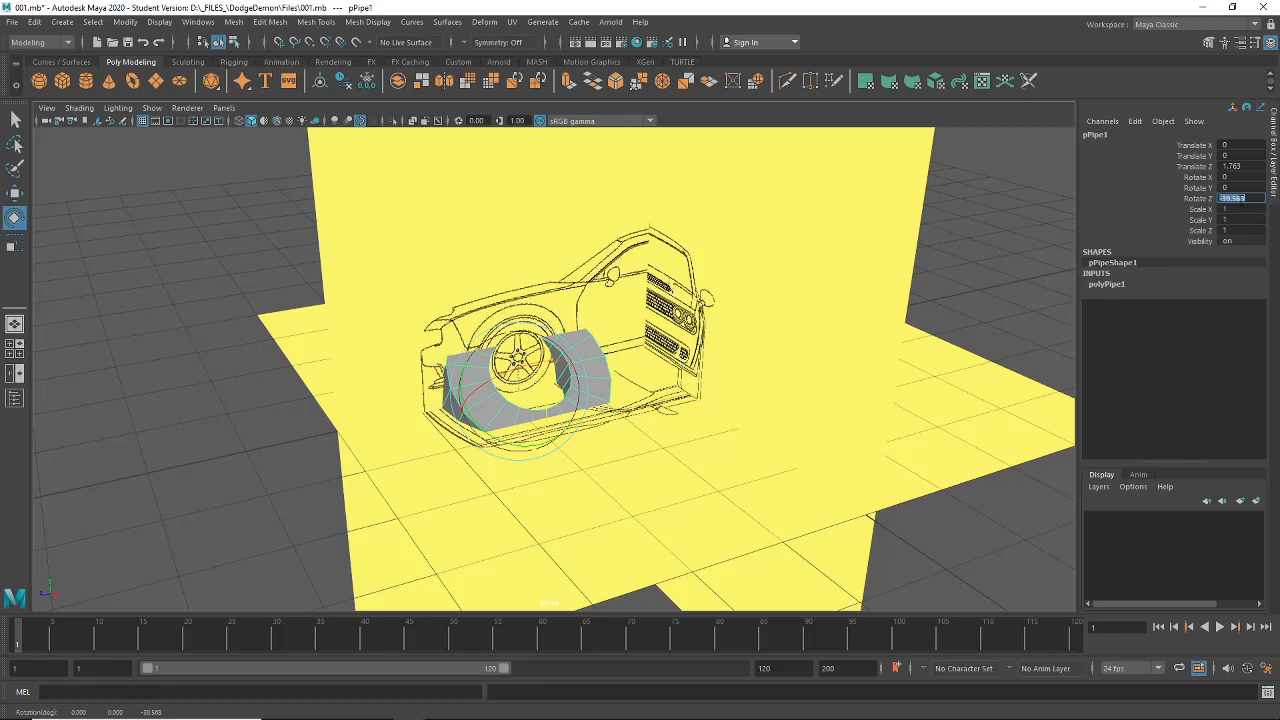
type("90")
key("Return")
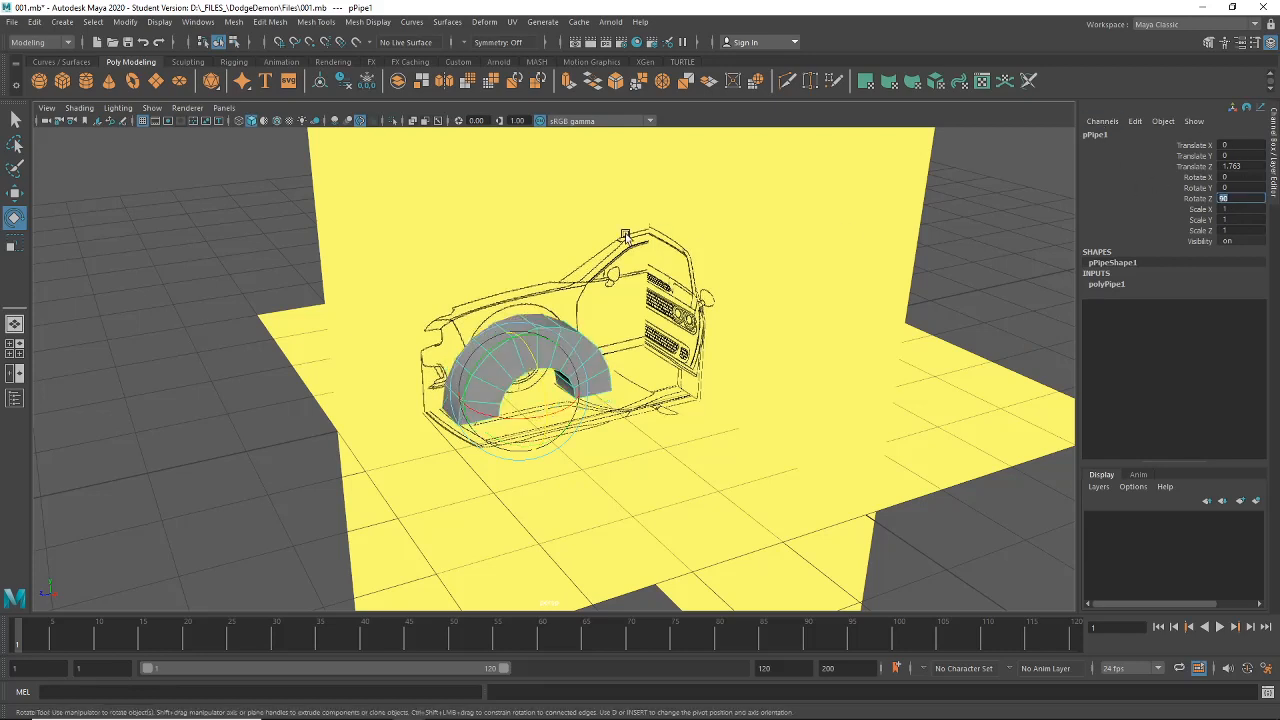
Step: Move the pipe sideways out of the side blueprint to about 1.06 on X
left_click(15, 195)
left_click_drag(545, 416, 588, 463)
left_click_drag(542, 388, 571, 380, "alt")
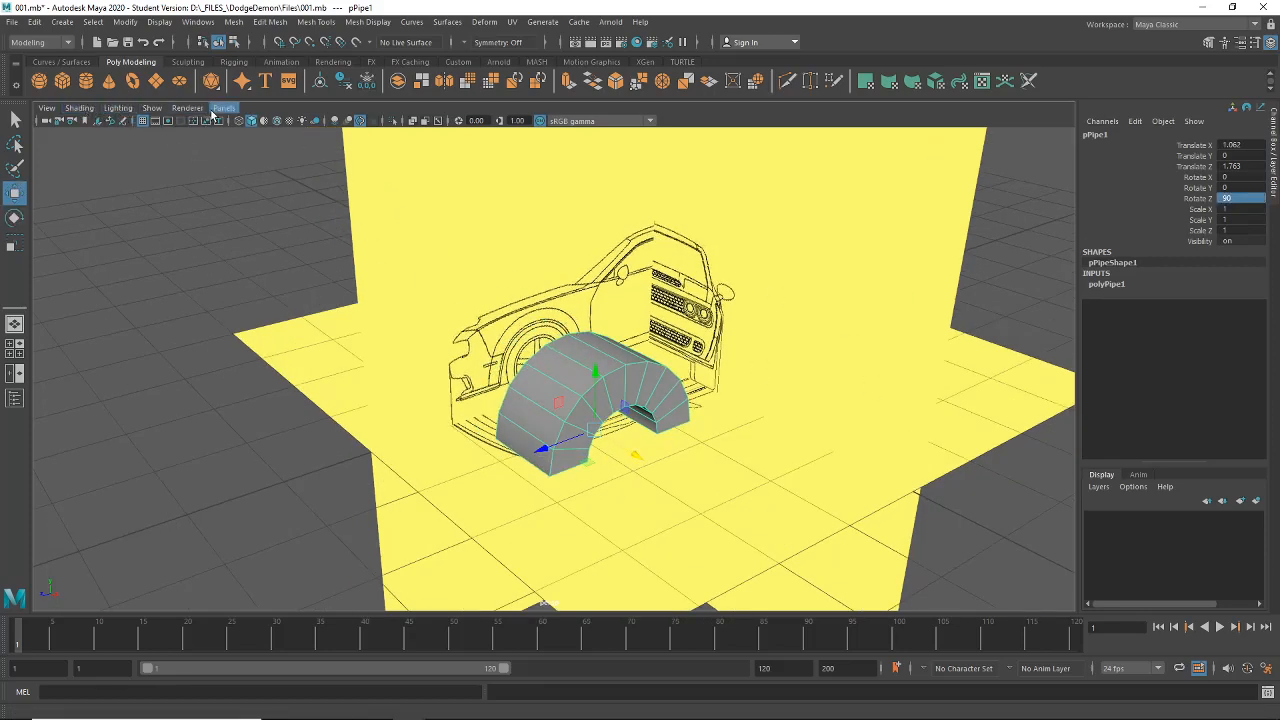
Step: Hide the image planes in the perspective view
left_click(152, 108)
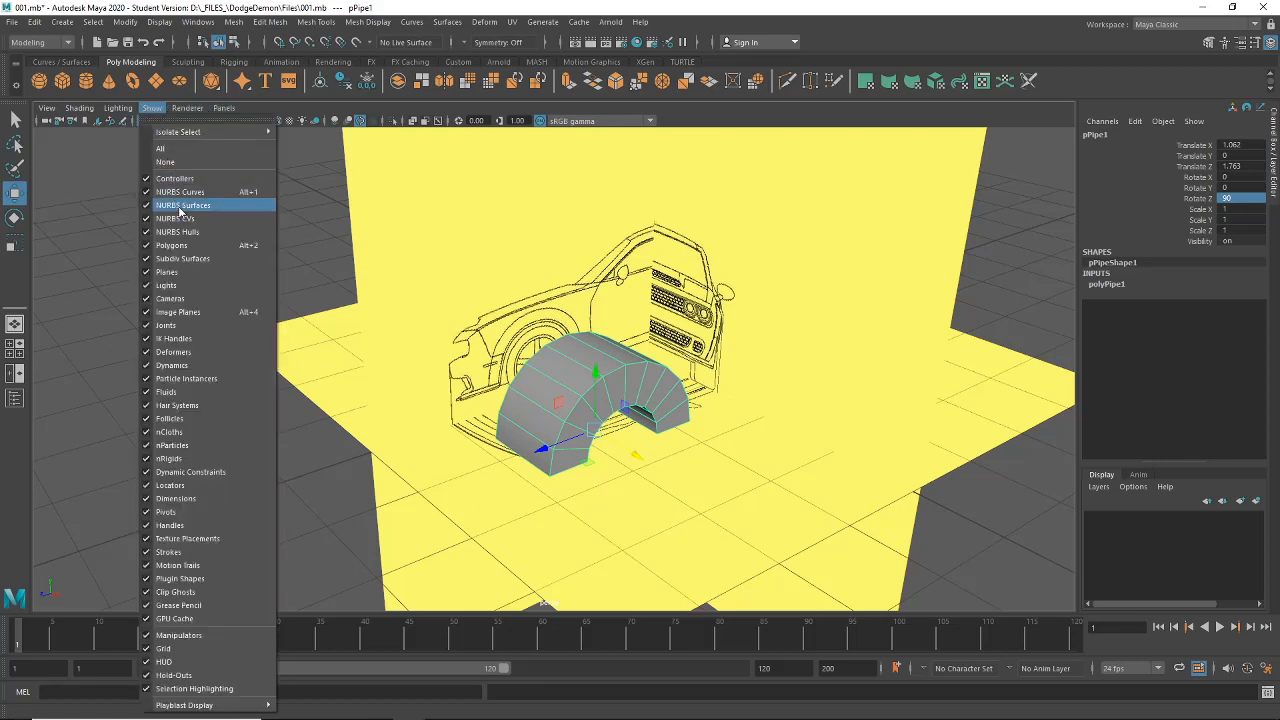
left_click(181, 315)
mouse_move(506, 378)
left_mouse_down("alt")
mouse_move(571, 389)
mouse_move(494, 383)
left_mouse_up("alt")
Step: Switch to the four-view layout, enable X-Ray shading in the side view, and raise the pipe to about 0.4 on Y over the front wheel
left_click(15, 347)
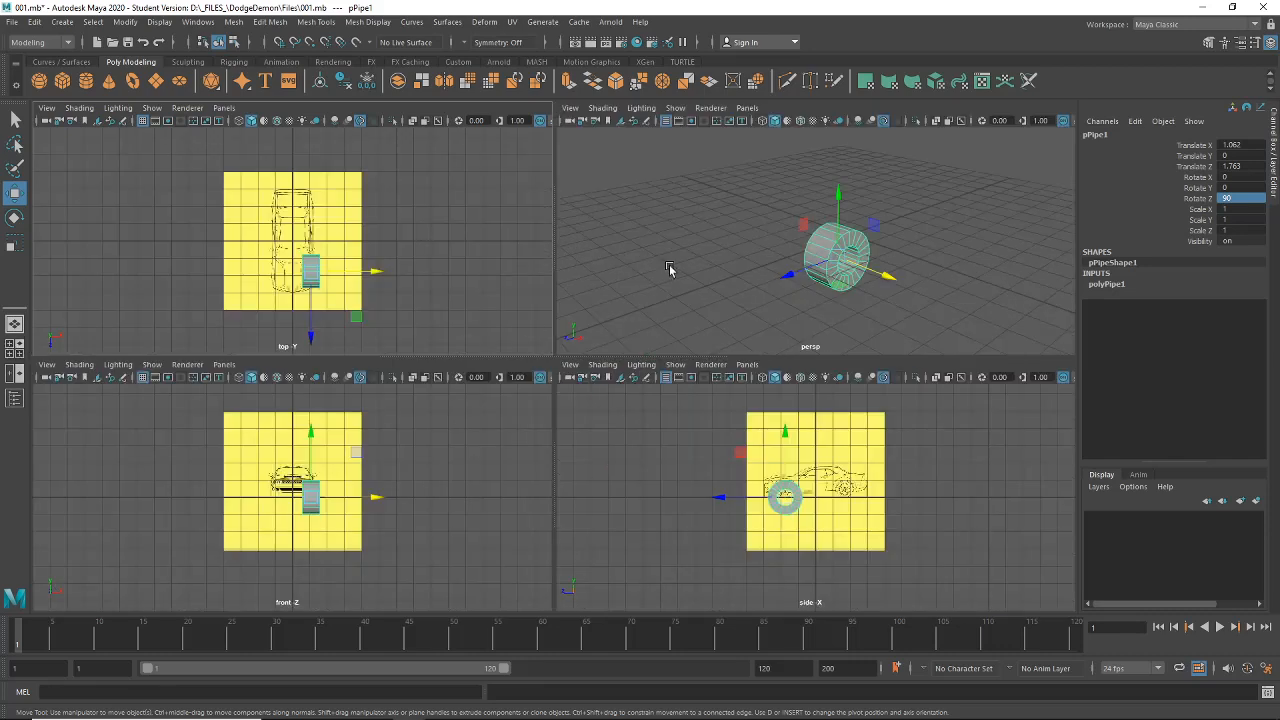
scroll(840, 488, "up", 8)
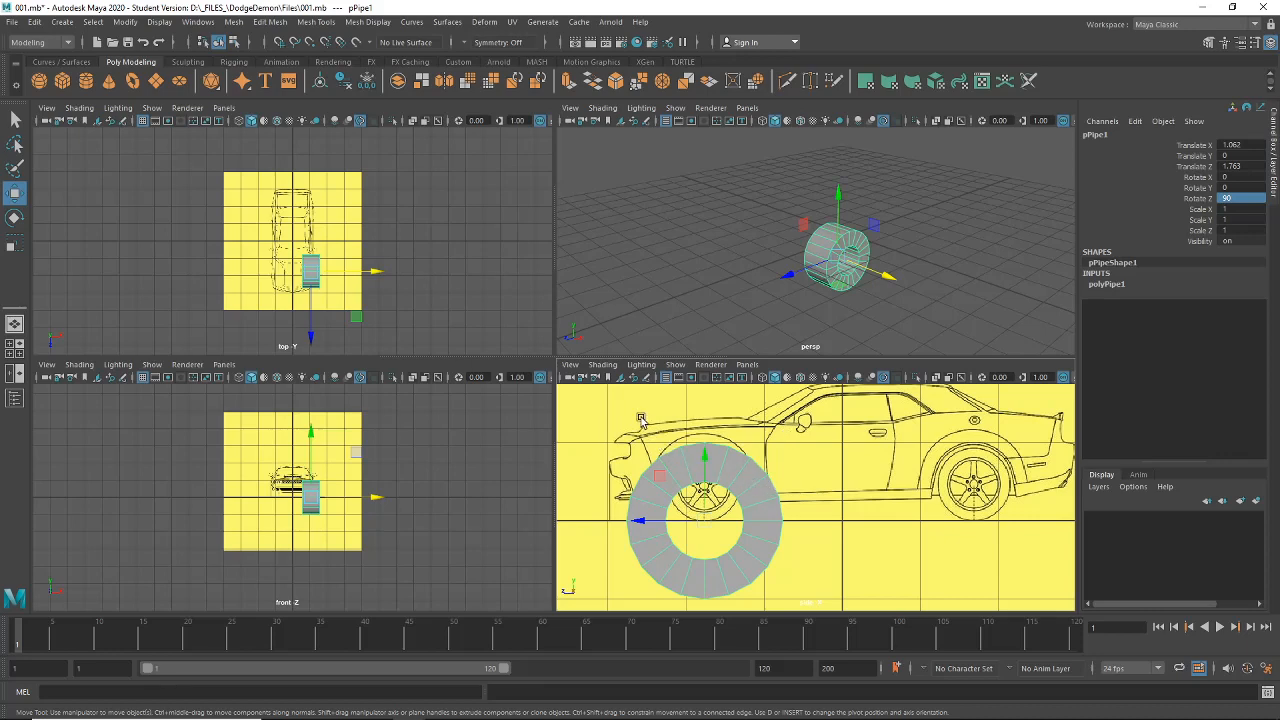
left_click(602, 365)
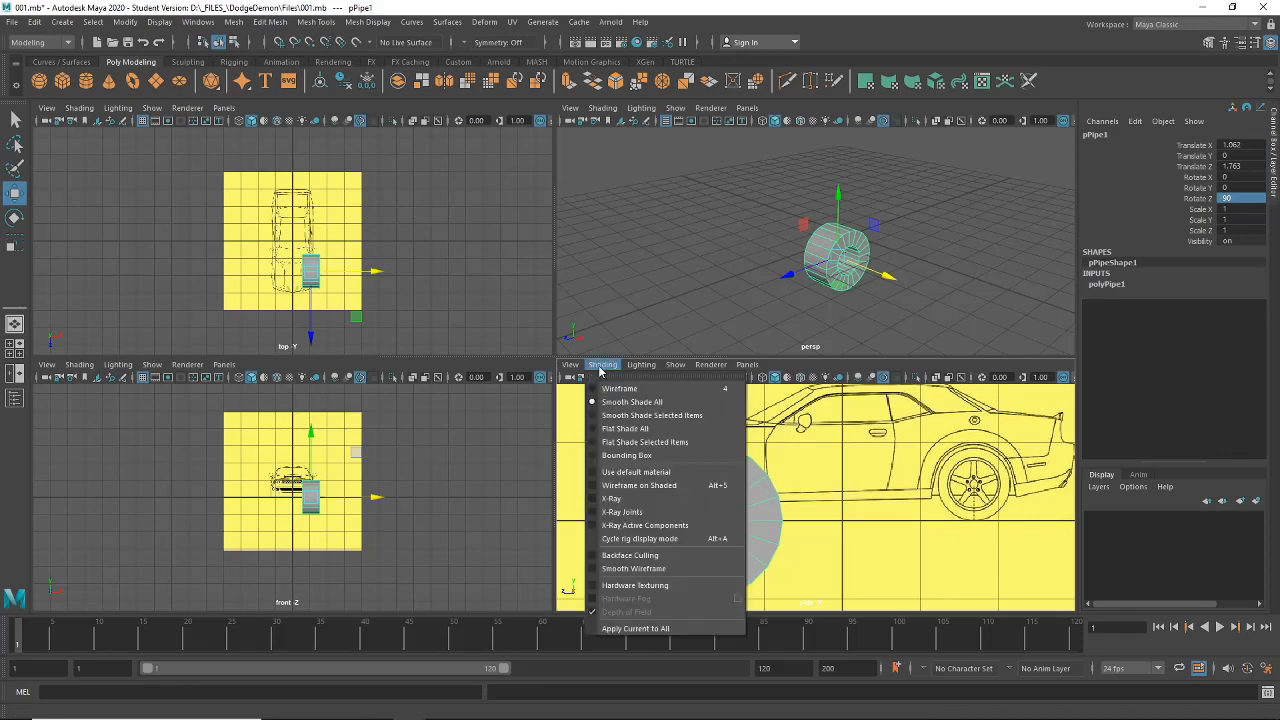
left_click(620, 498)
left_click_drag(708, 525, 703, 484)
scroll(703, 485, "up", 3)
middle_click_drag(703, 485, 750, 518, "alt")
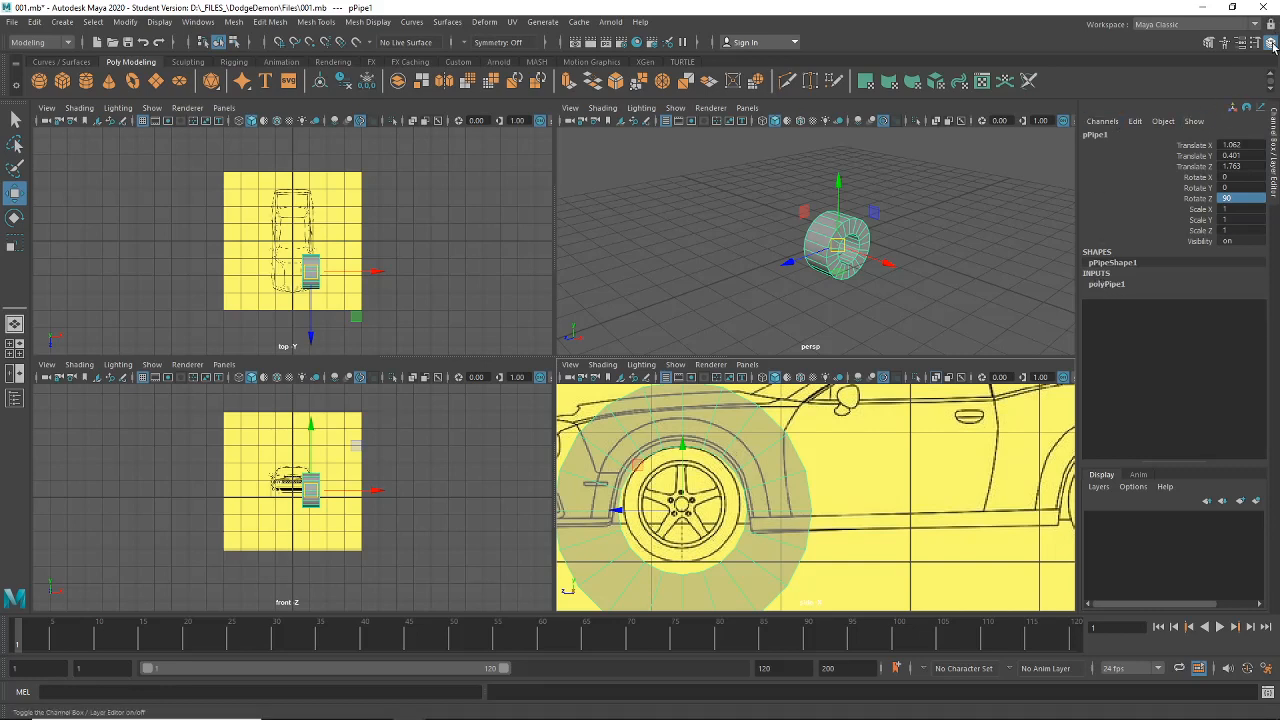
Step: Set the pipe's radius to 0.6, testing 0.7 as an alternative against the front wheel arch
left_click(1105, 285)
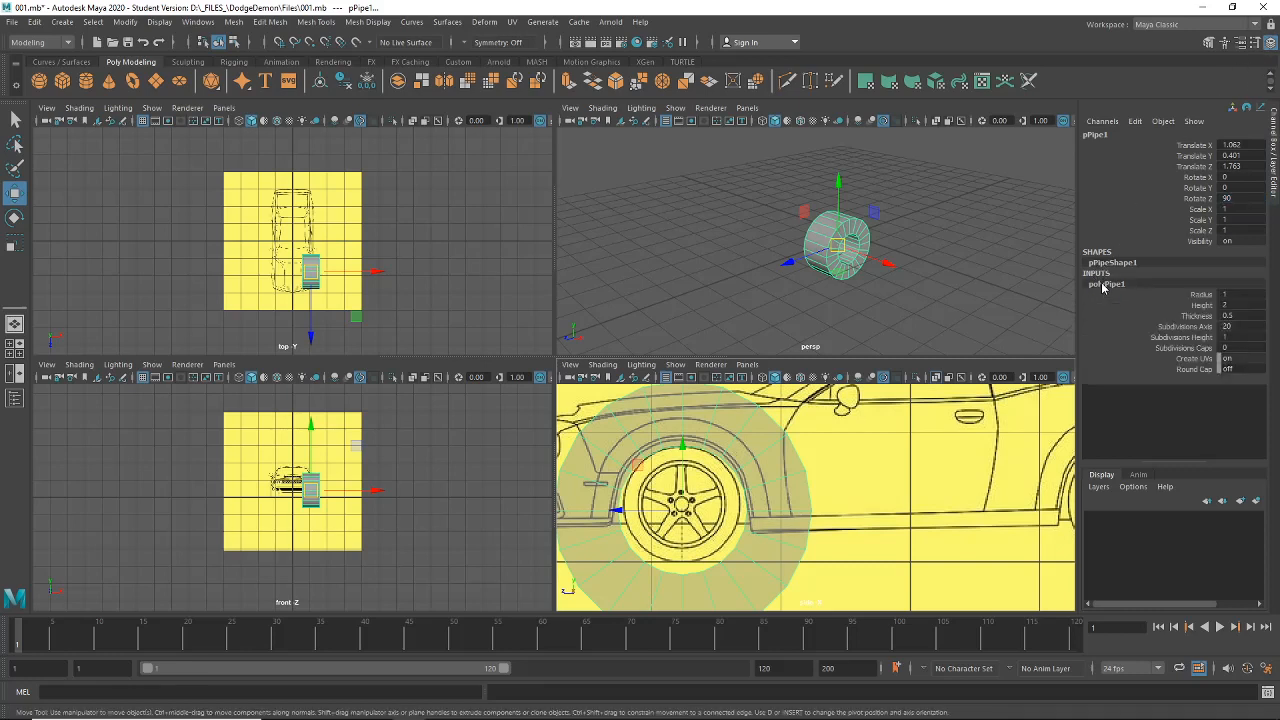
double_click(1230, 294)
type("0.6")
key("Return")
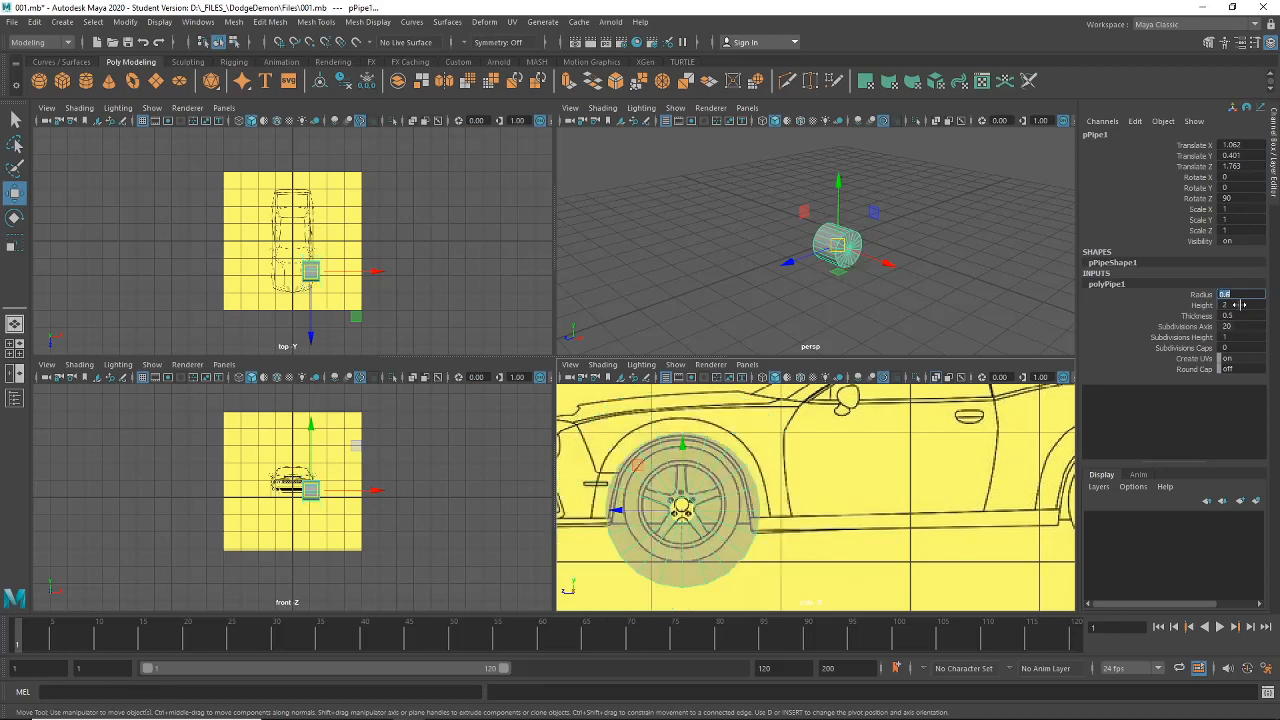
type("0.7")
key("Return")
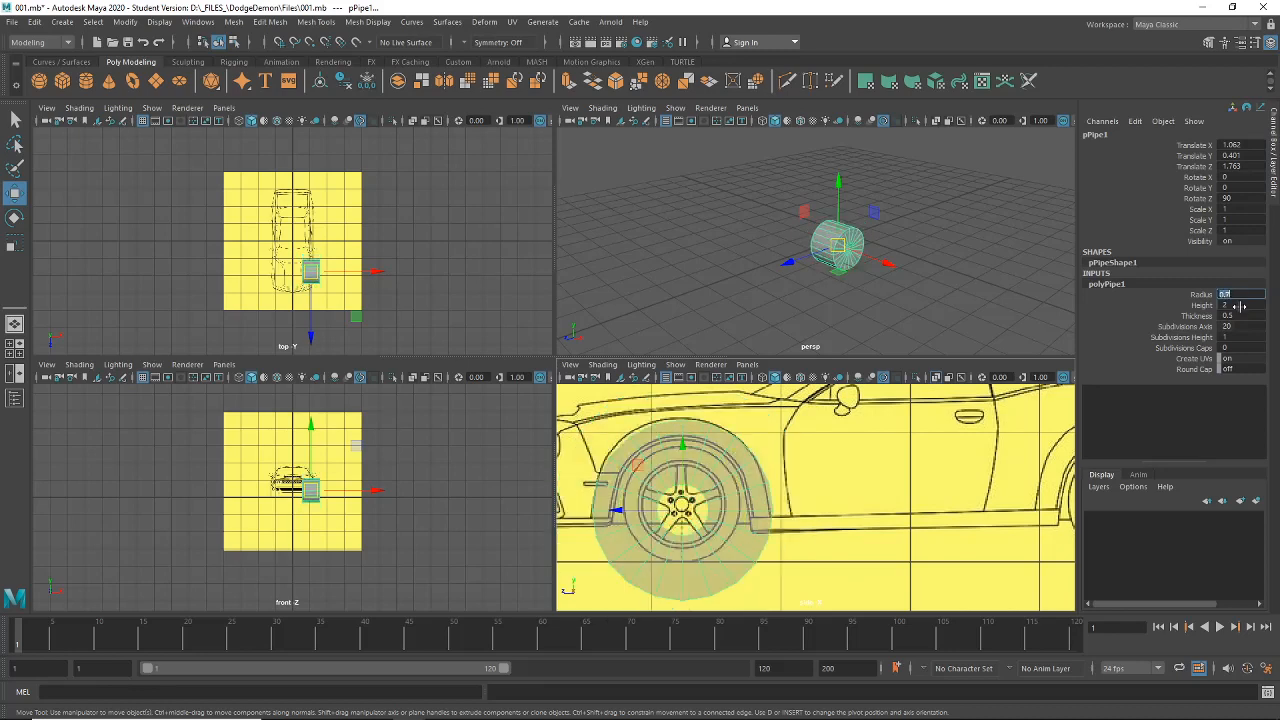
type("0.6")
key("Return")
Step: Nudge the pipe along Z to about 1.766 to centre it on the front wheel in the side view
scroll(687, 429, "up", 3)
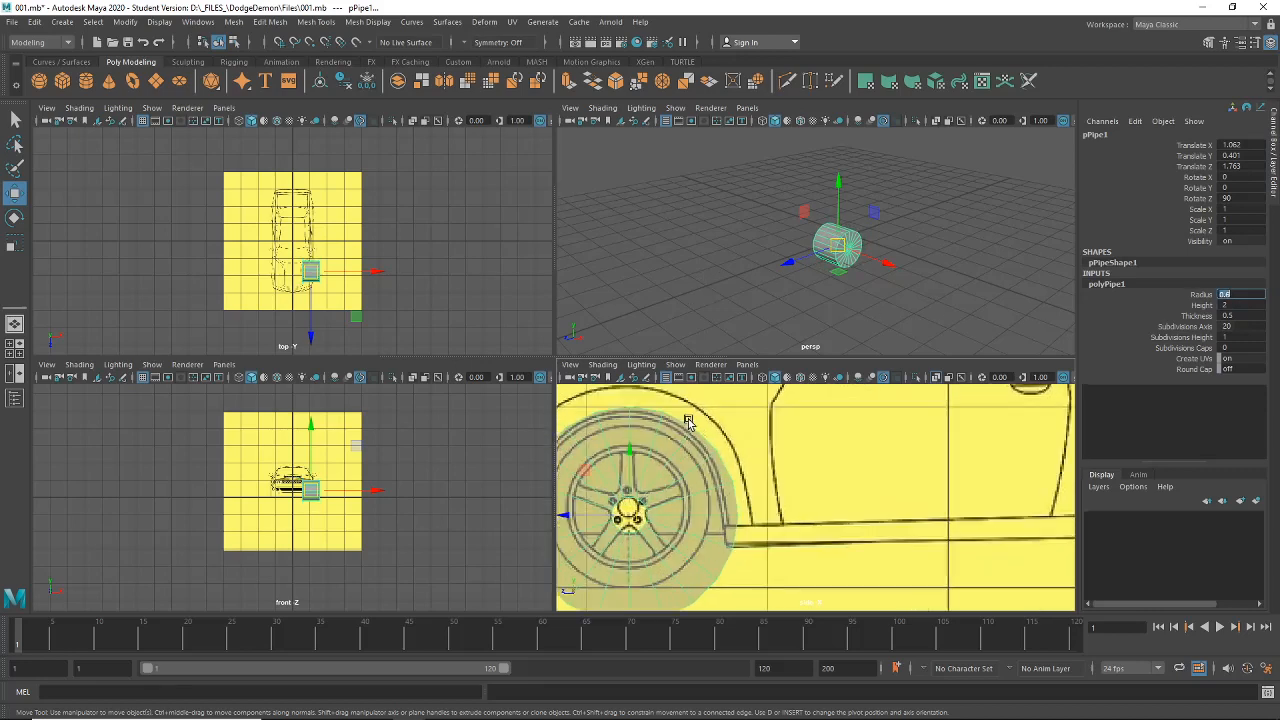
scroll(803, 480, "up", 2)
middle_click_drag(803, 480, 838, 475, "alt")
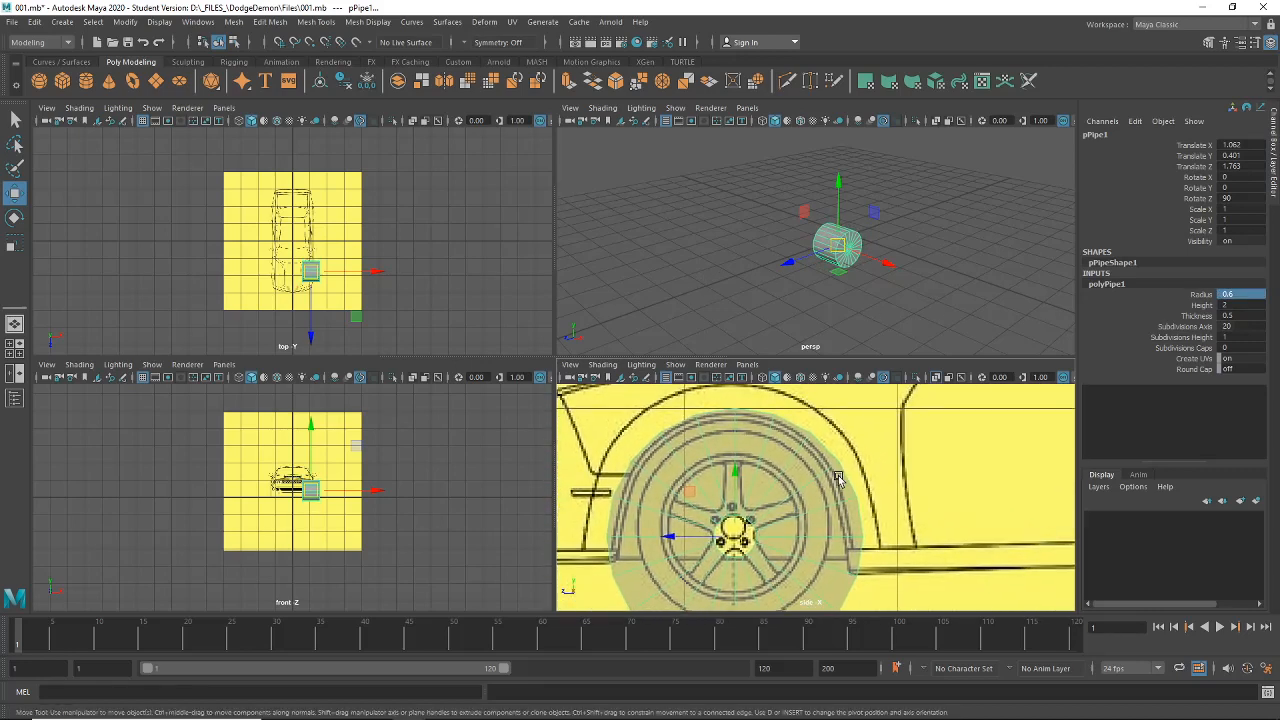
left_click_drag(703, 540, 706, 537)
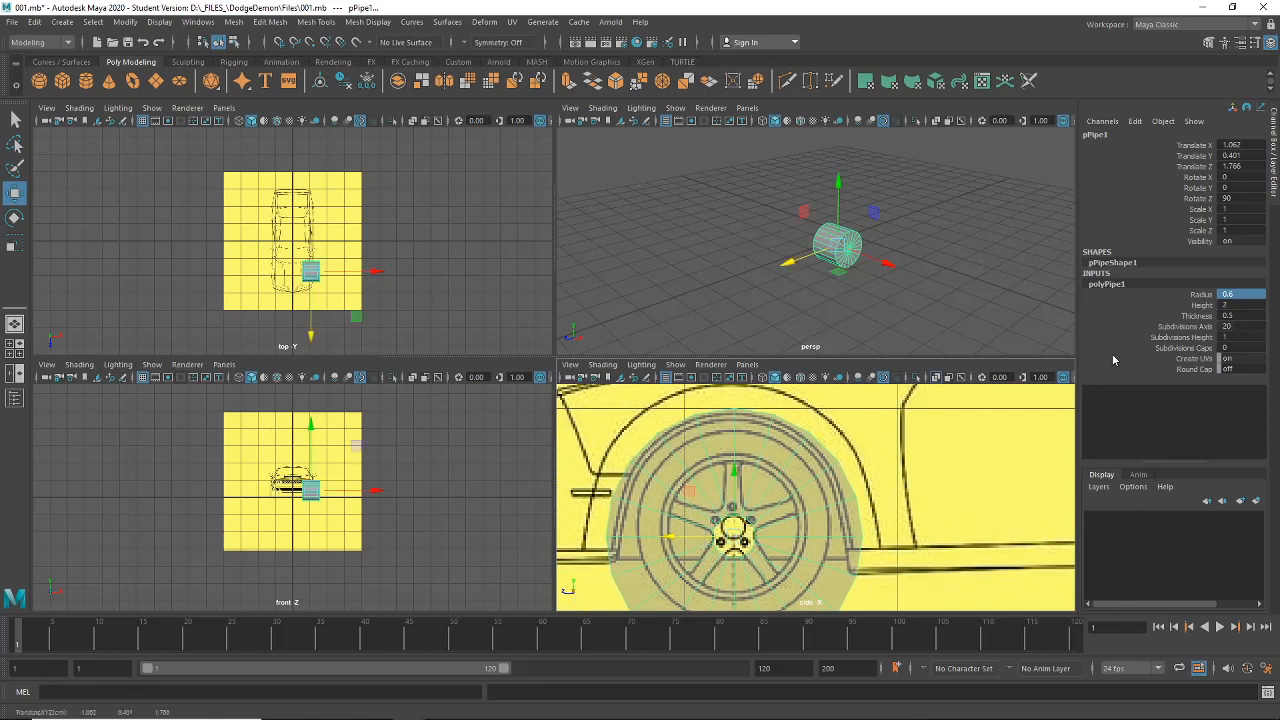
Step: Set the pipe's thickness to 0.03, testing 0.04 along the way, and lower the pipe to about 0.382 on Y
left_click(1228, 315)
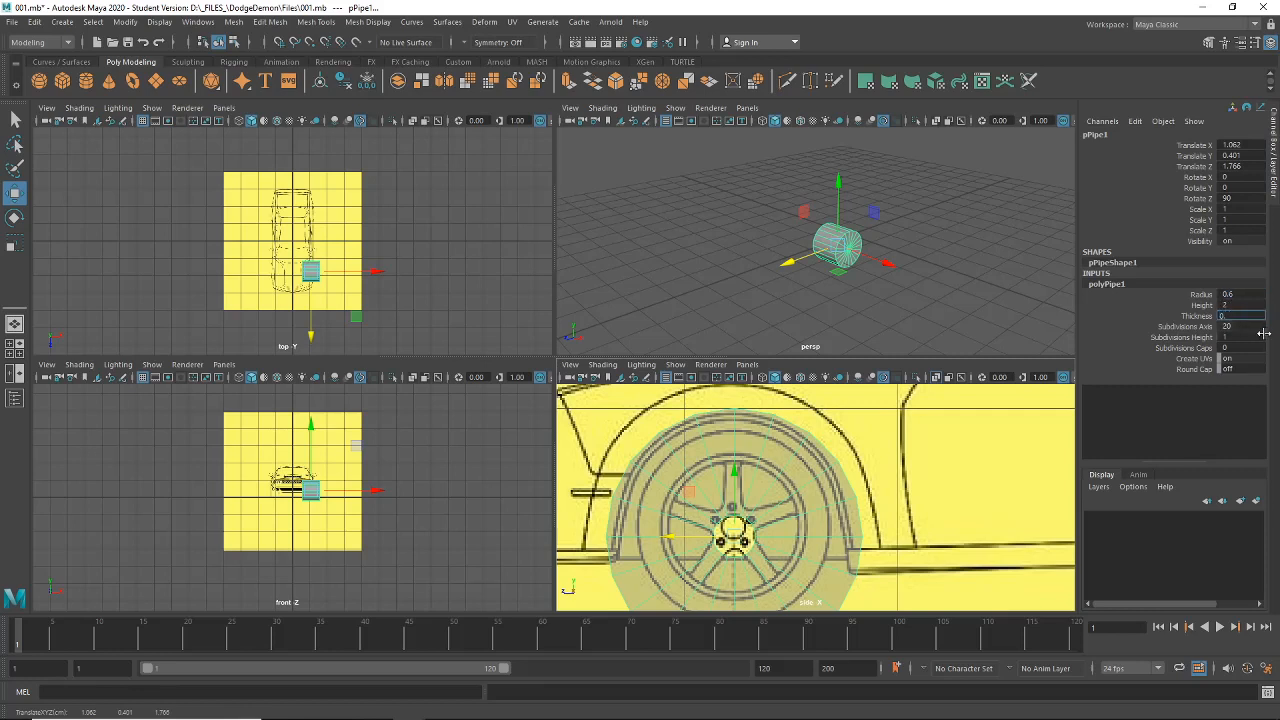
key("Return")
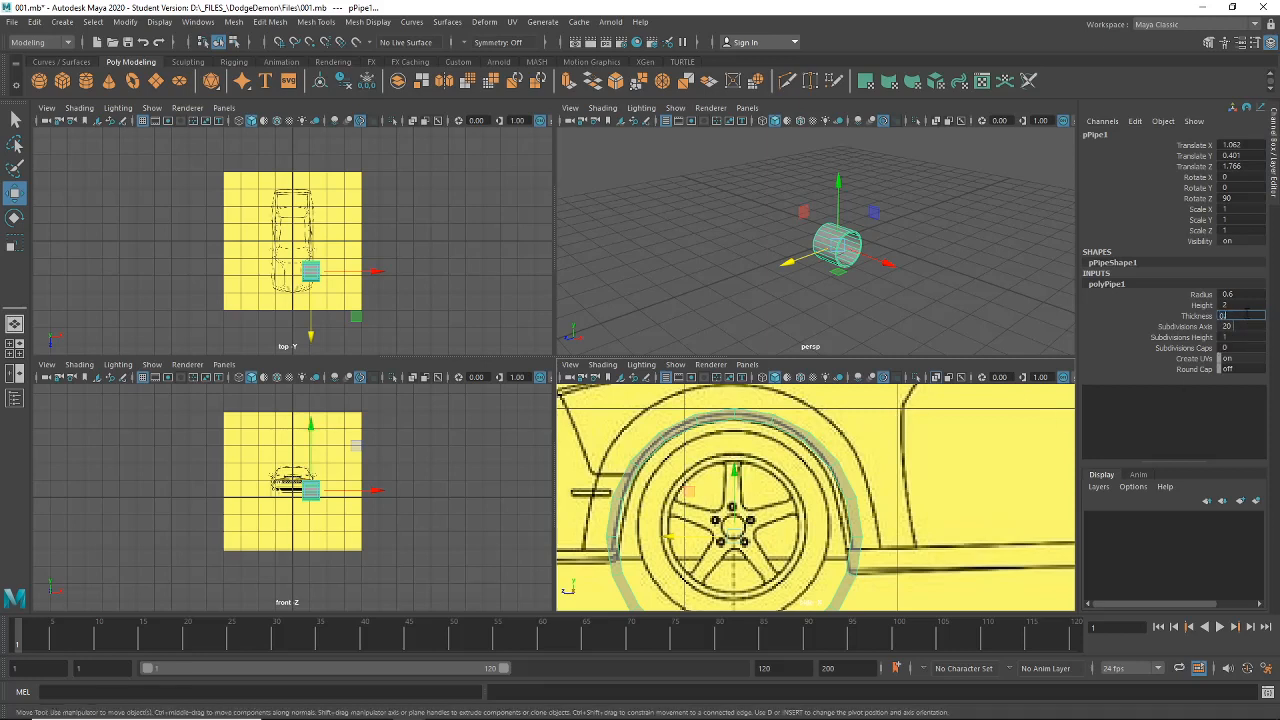
type("0.04")
key("Return")
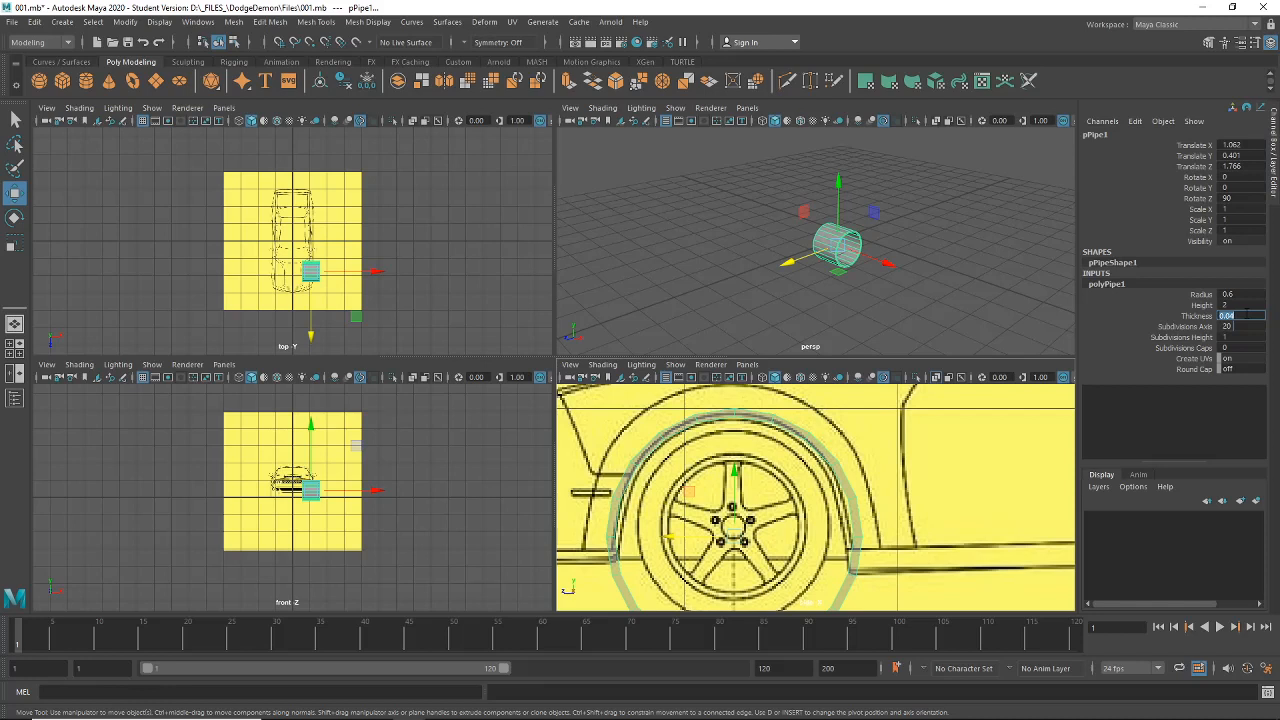
key("Return")
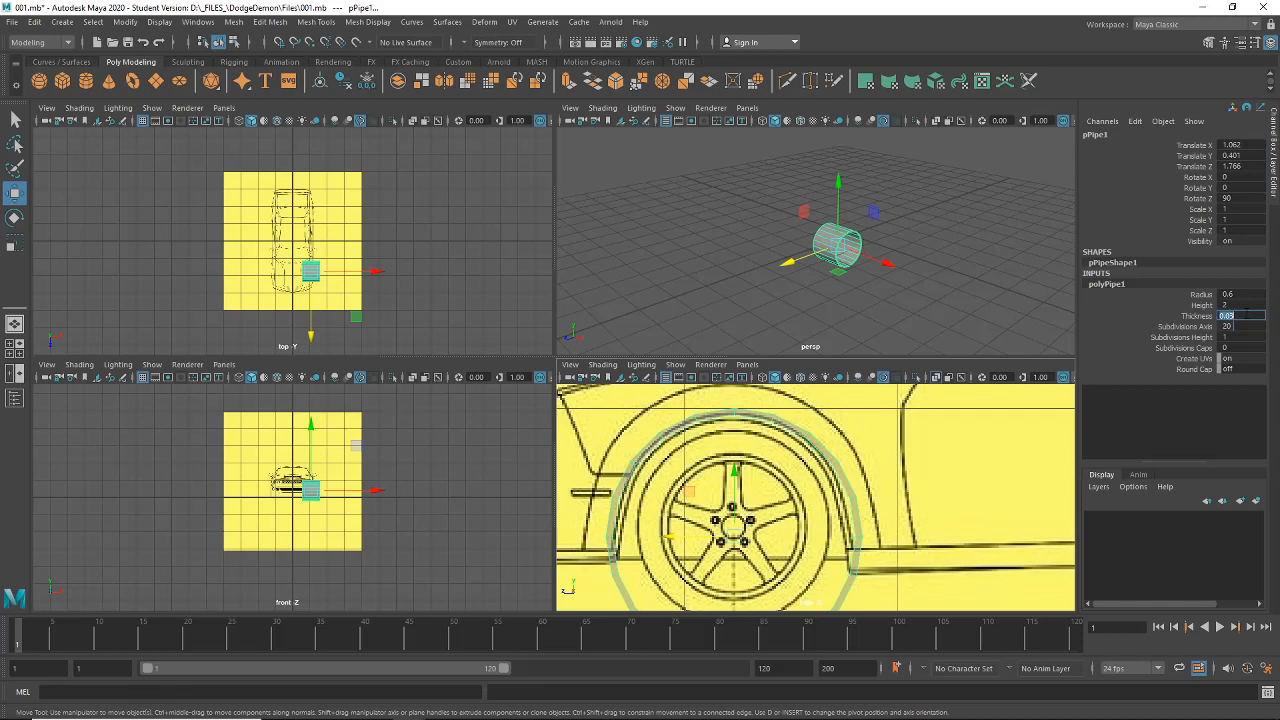
left_click_drag(735, 474, 737, 479)
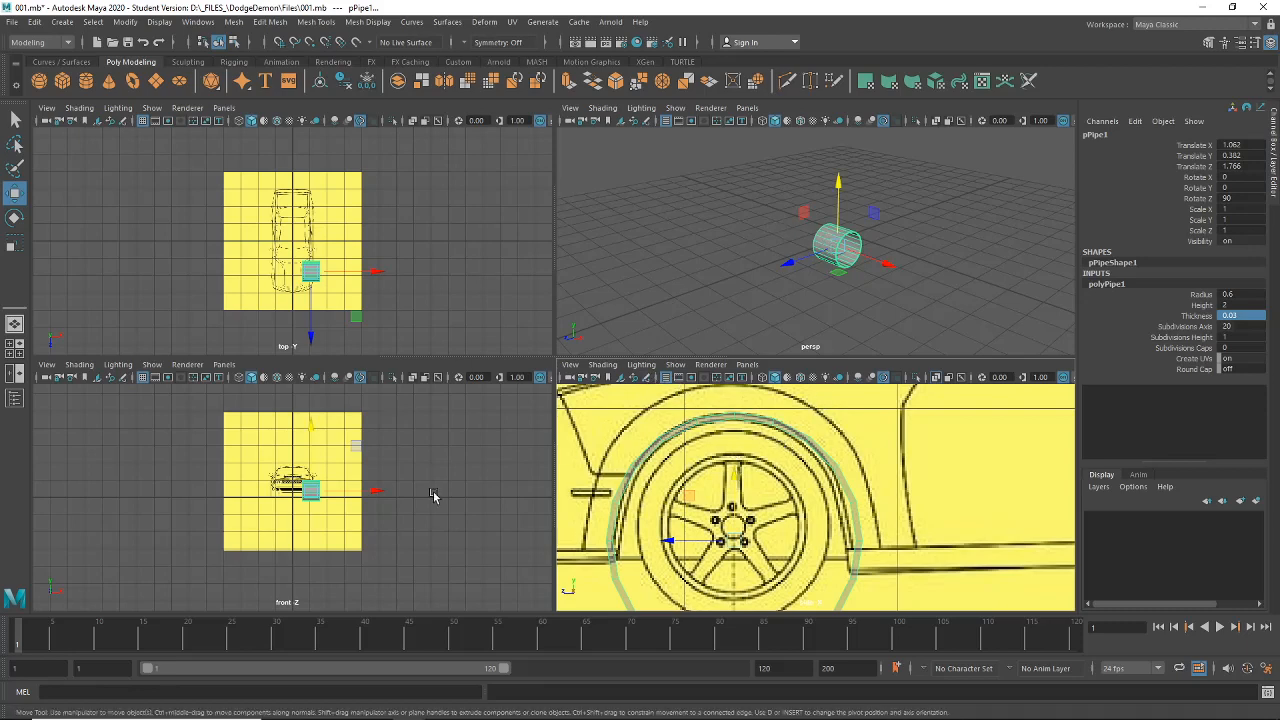
Step: Enable X-Ray shading in the front view and move the pipe along X to about 0.721 to meet the car's side
scroll(437, 497, "up", 5)
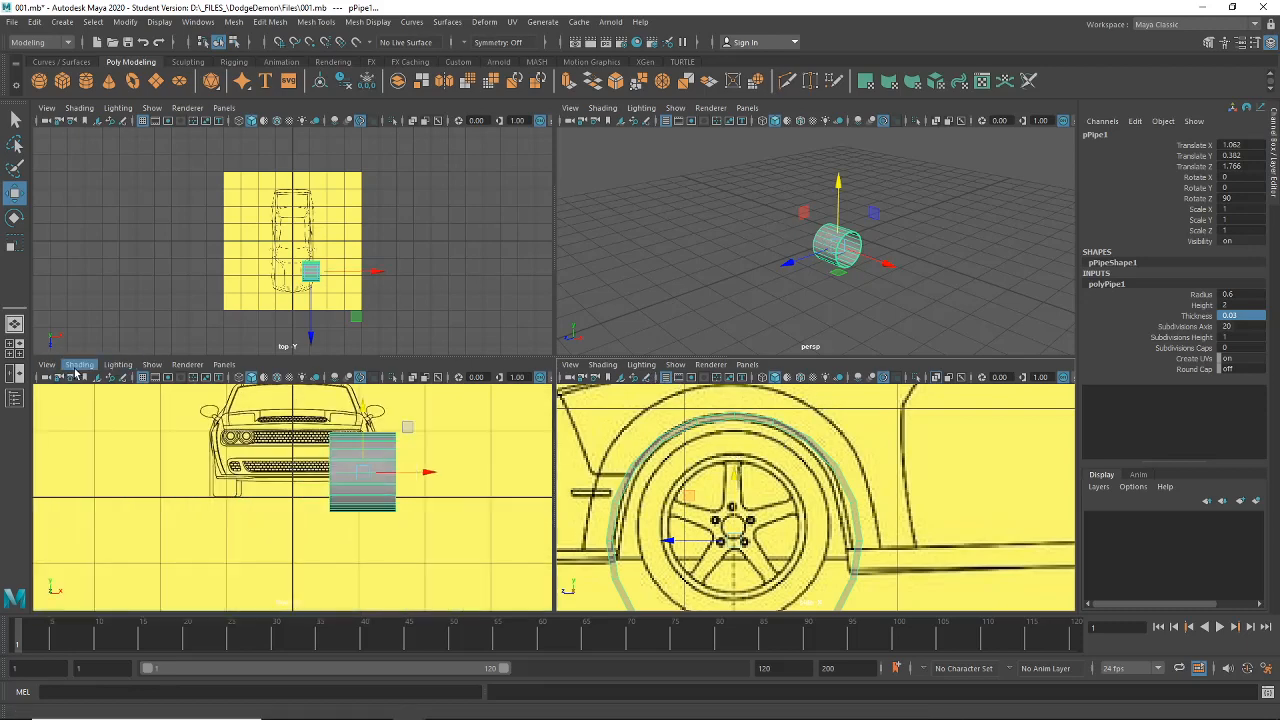
left_click(79, 364)
left_click(110, 494)
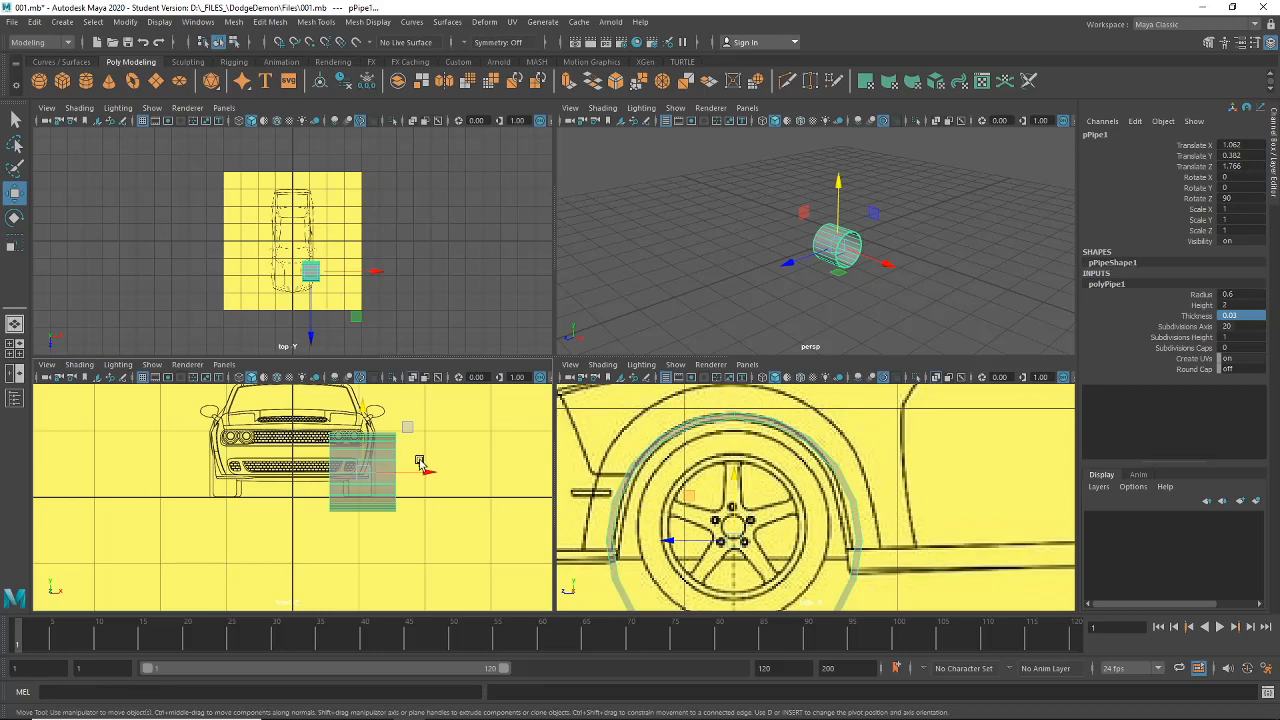
scroll(405, 480, "up", 3)
left_click_drag(480, 517, 435, 527)
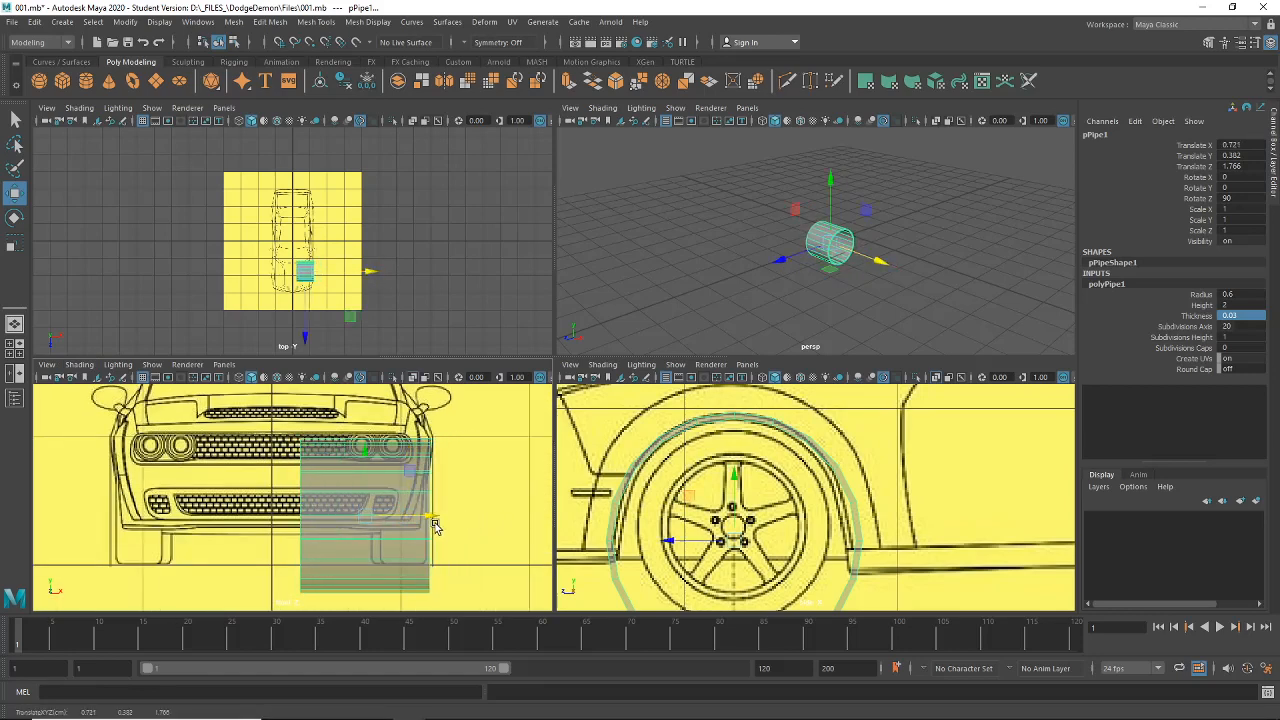
Step: Examine the pipe's shape in perspective and compare it with the front wheel arch in the side view
scroll(820, 256, "up", 4)
left_click_drag(821, 257, 796, 247, "alt")
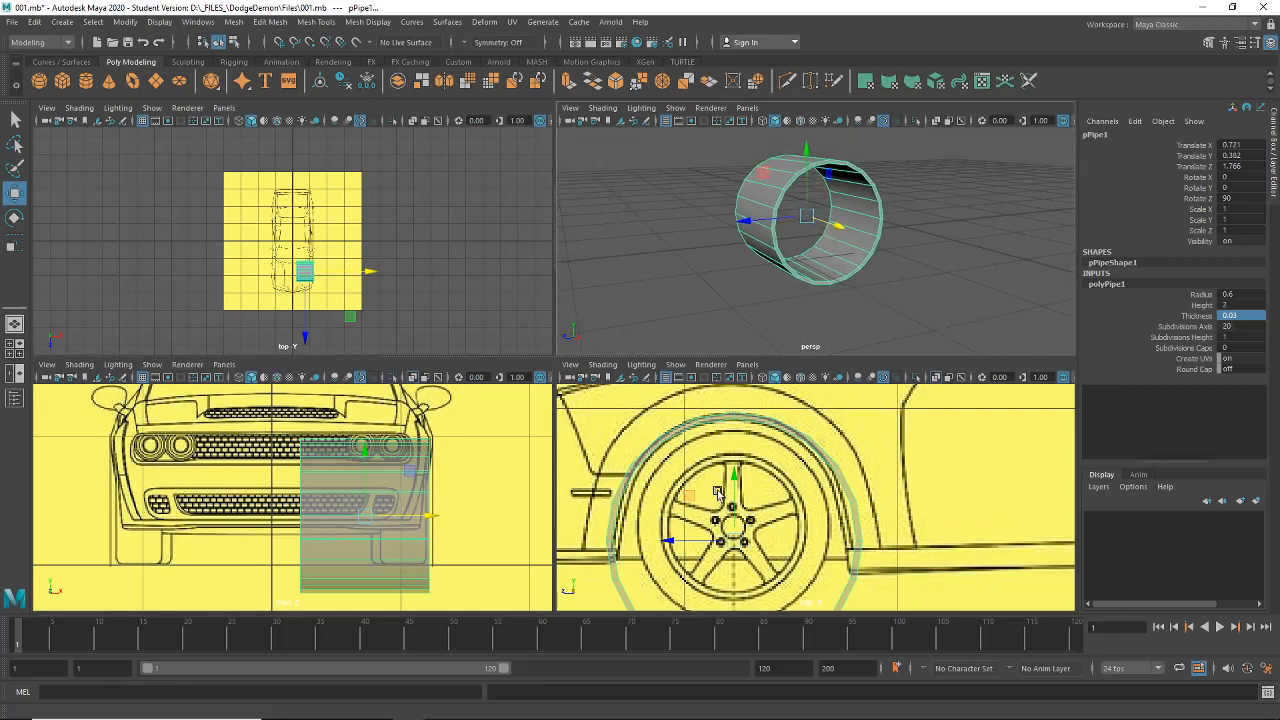
scroll(717, 488, "down", 5)
scroll(717, 483, "up", 3)
scroll(717, 484, "up", 2)
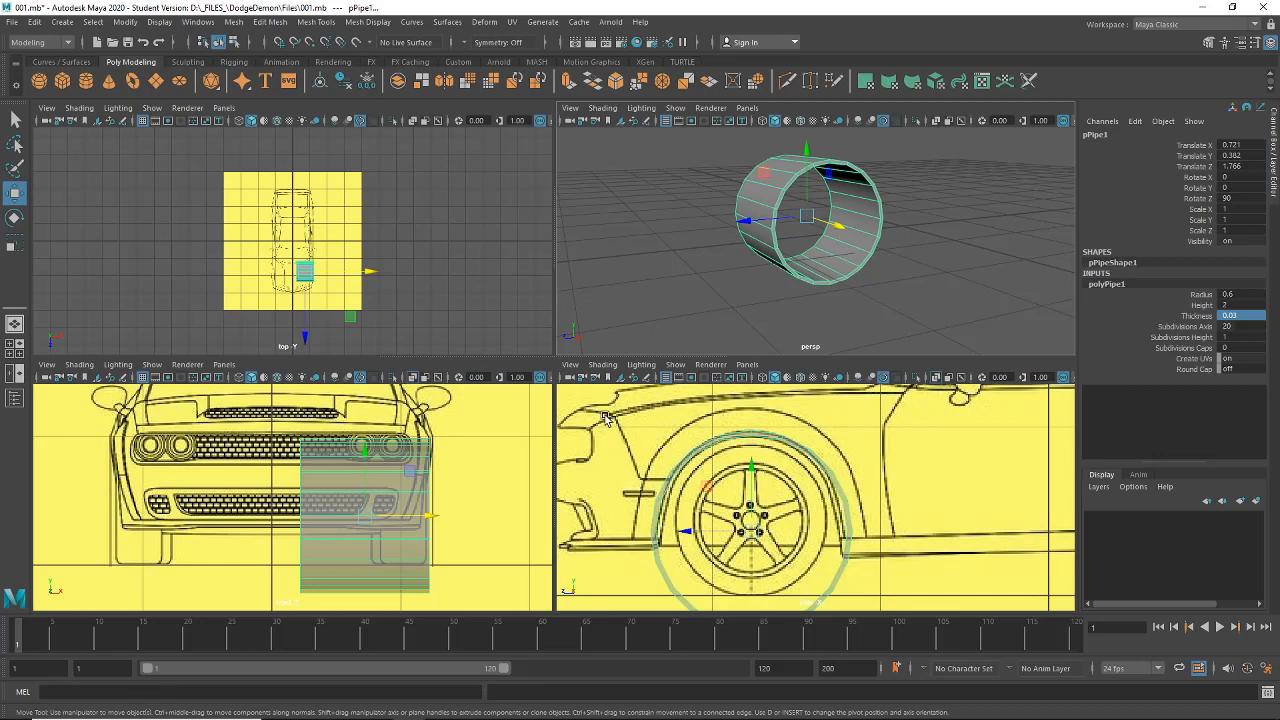
scroll(620, 445, "down", 3)
scroll(625, 448, "up", 2)
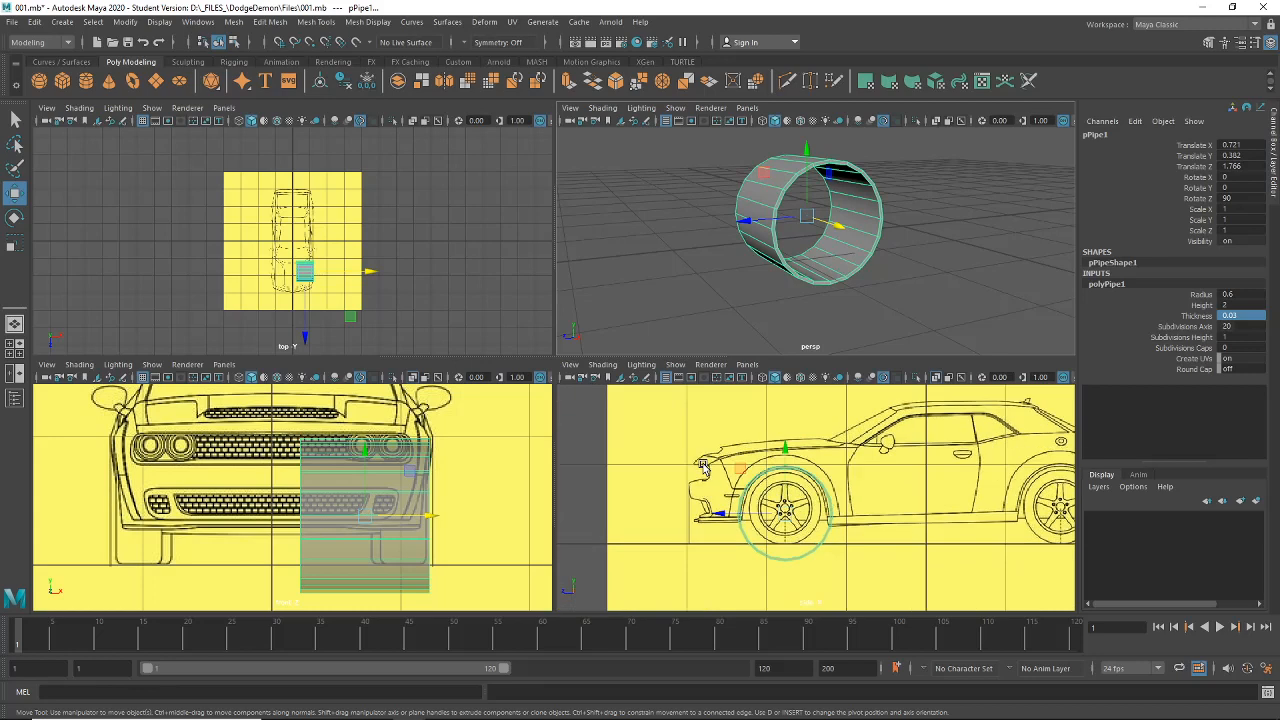
scroll(703, 466, "up", 4)
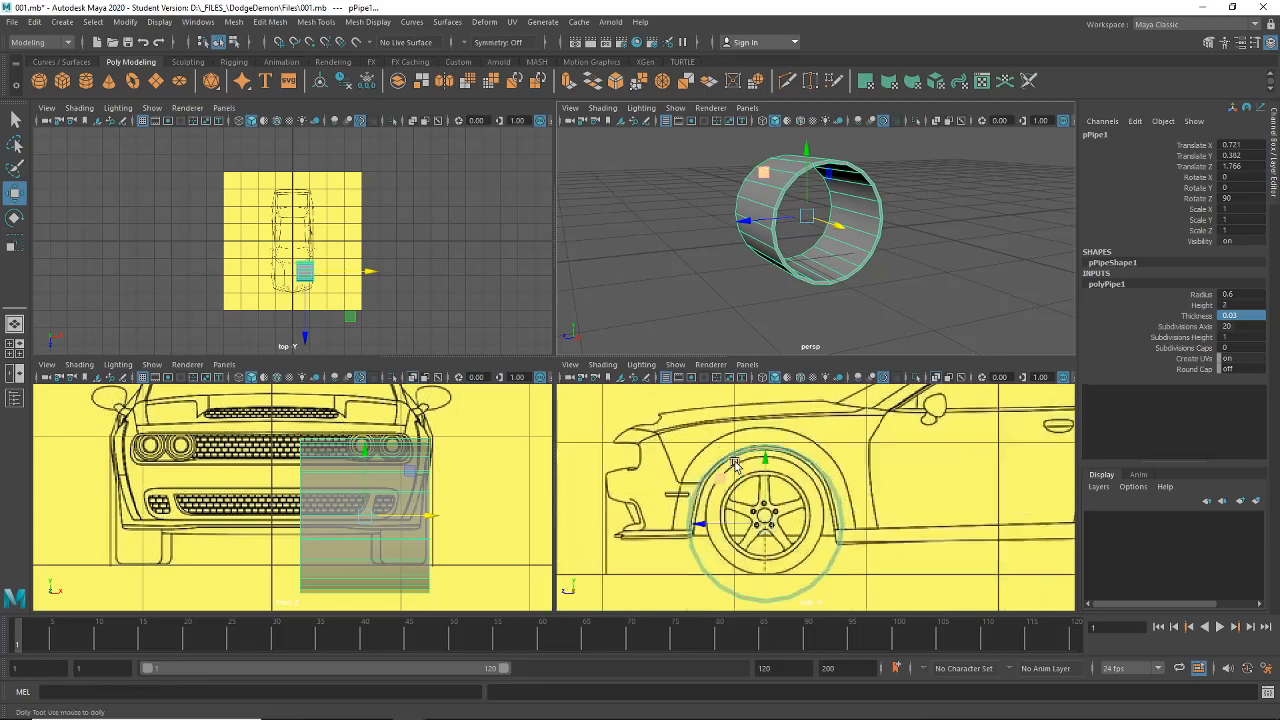
scroll(740, 478, "down", 5)
scroll(745, 479, "up", 5)
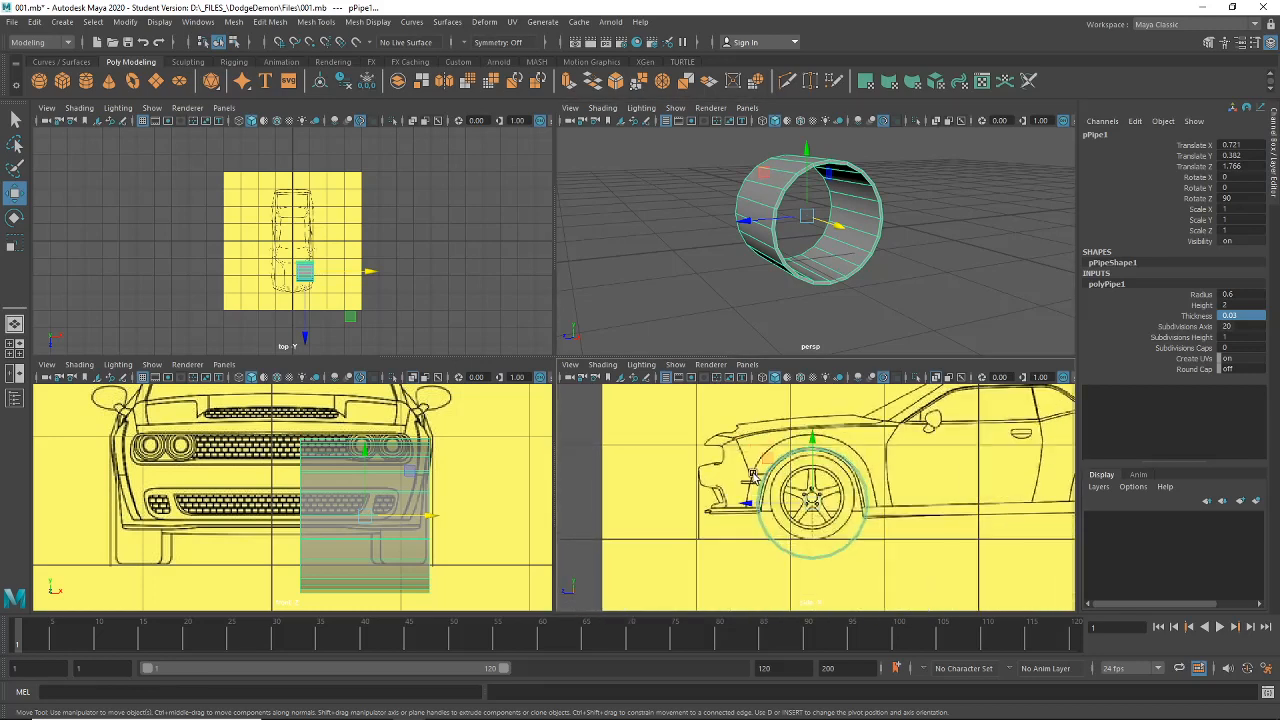
middle_click_drag(752, 474, 754, 469, "alt")
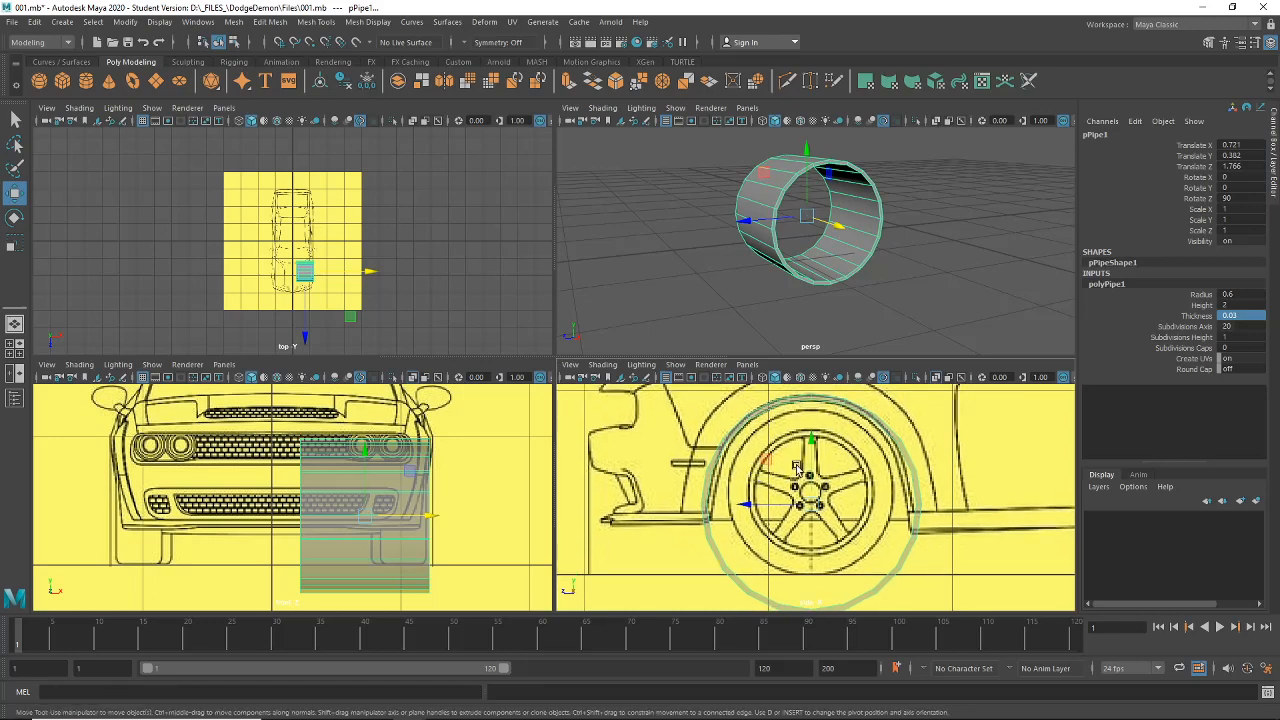
right_click(837, 250)
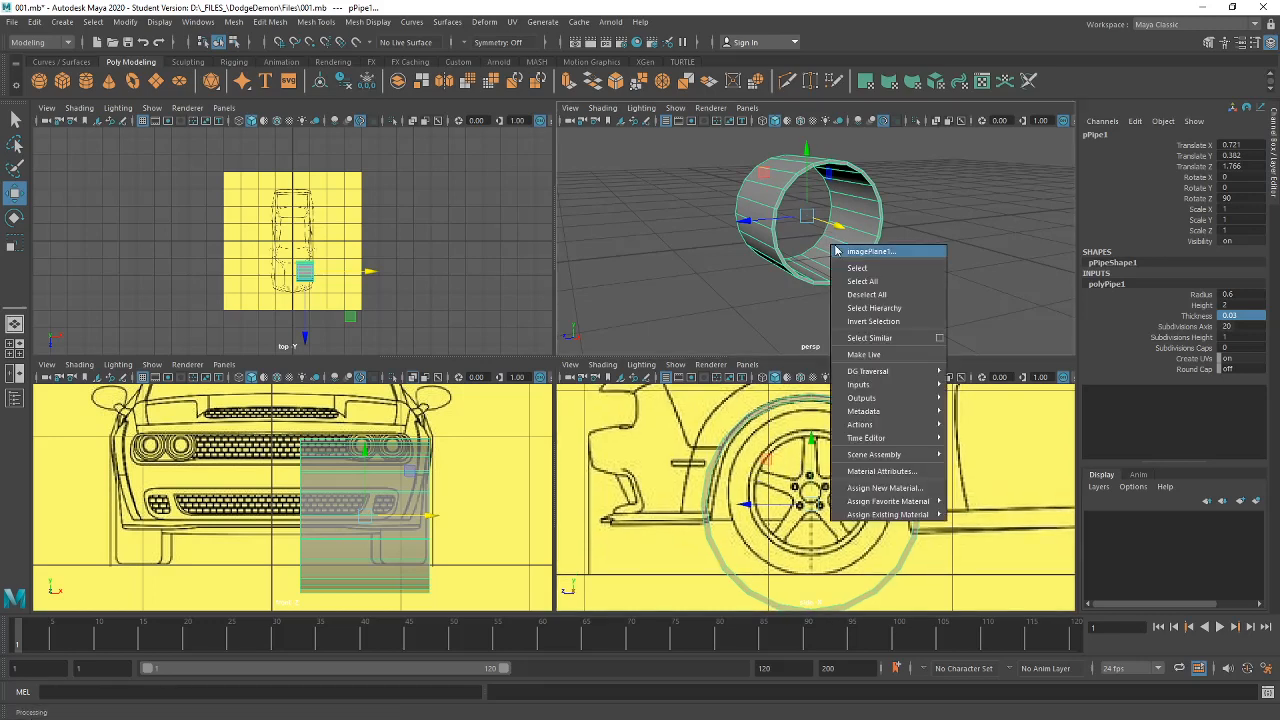
left_click(852, 216)
right_click(873, 231)
left_click(876, 235)
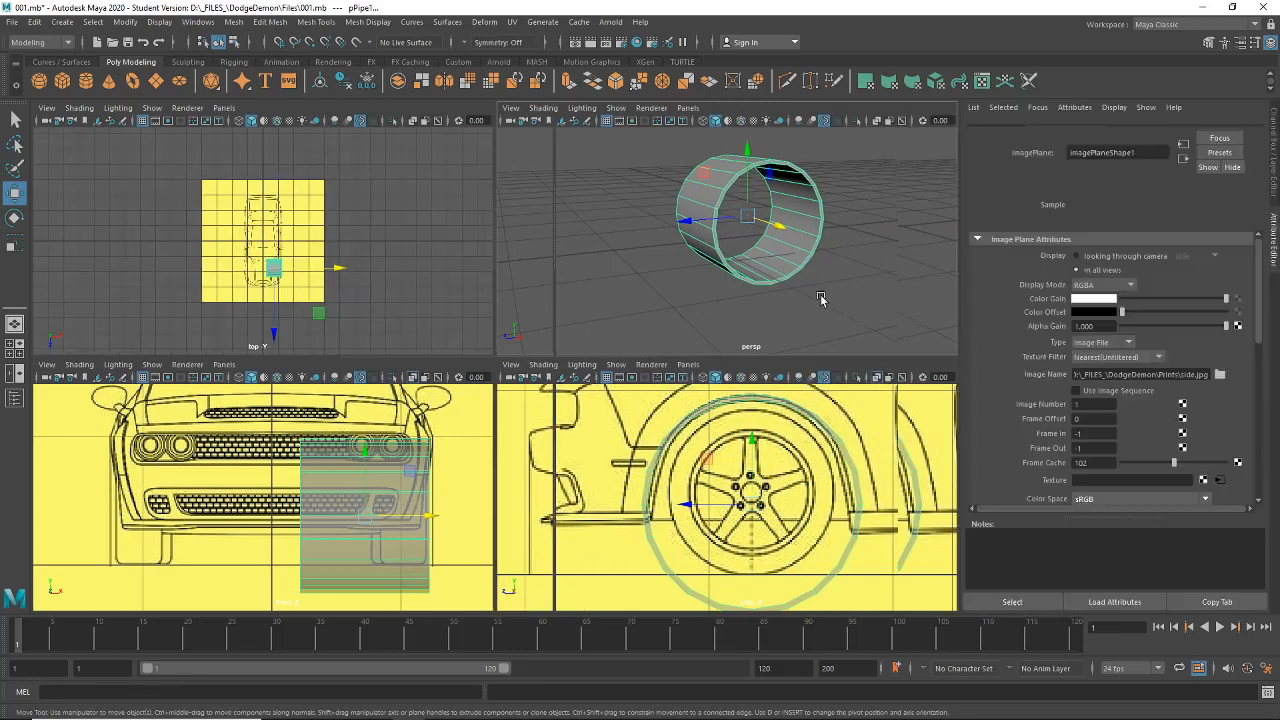
left_click(821, 297)
key("ctrl+a")
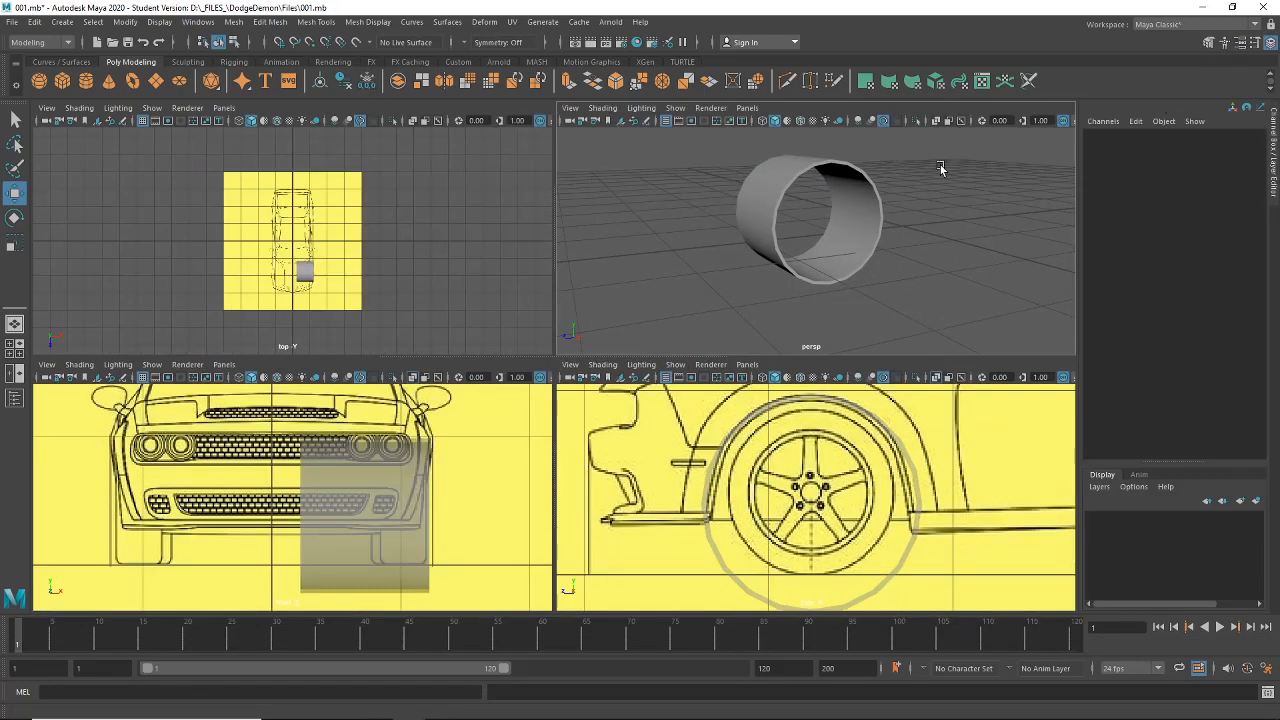
Step: Delete the pipe's lower faces beneath the wheel arch and maximize the side view on the remaining arc
left_click(880, 237)
right_click_drag(870, 252, 867, 288)
middle_click_drag(782, 536, 773, 492, "alt")
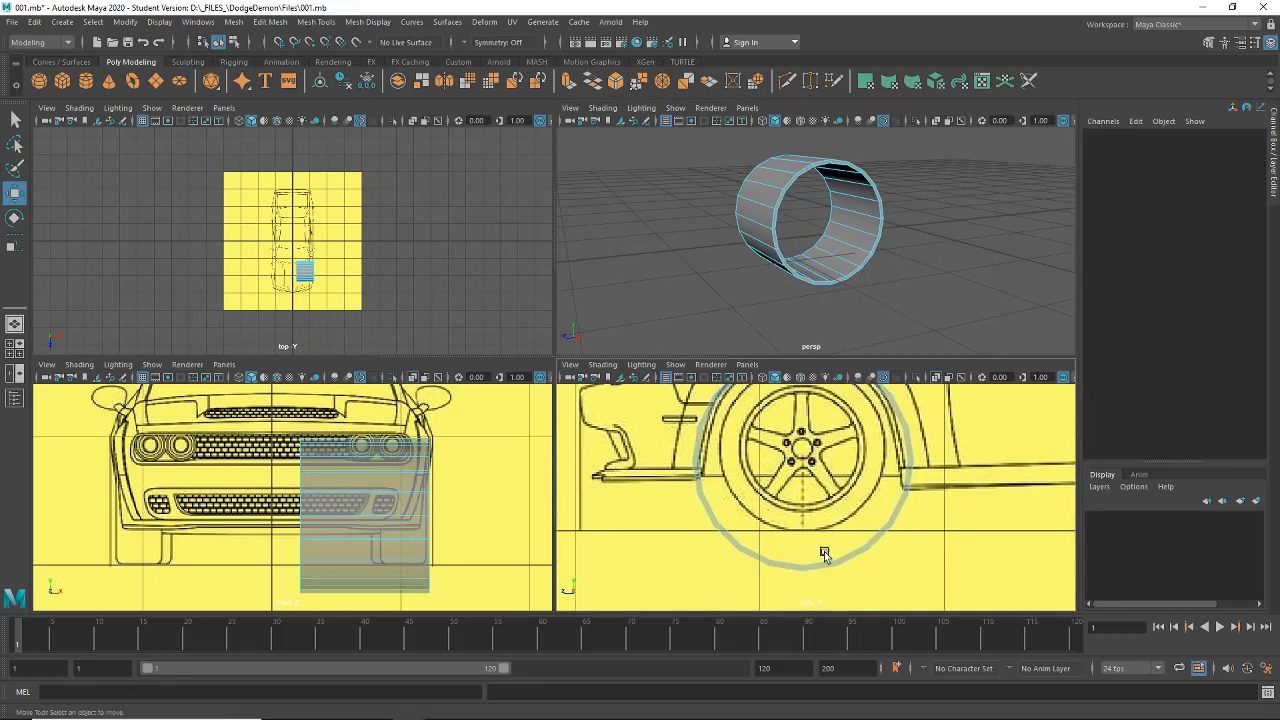
left_click_drag(903, 514, 915, 510)
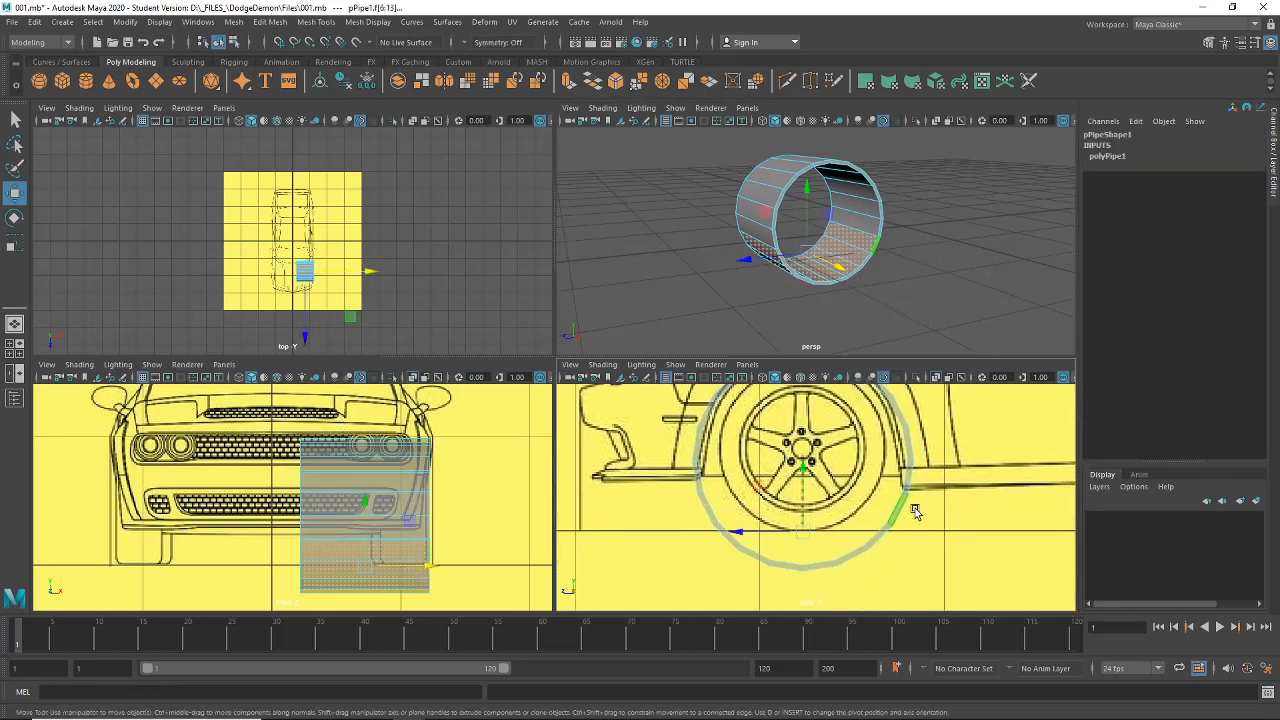
key("Delete")
left_click_drag(853, 229, 828, 237, "alt")
key("space")
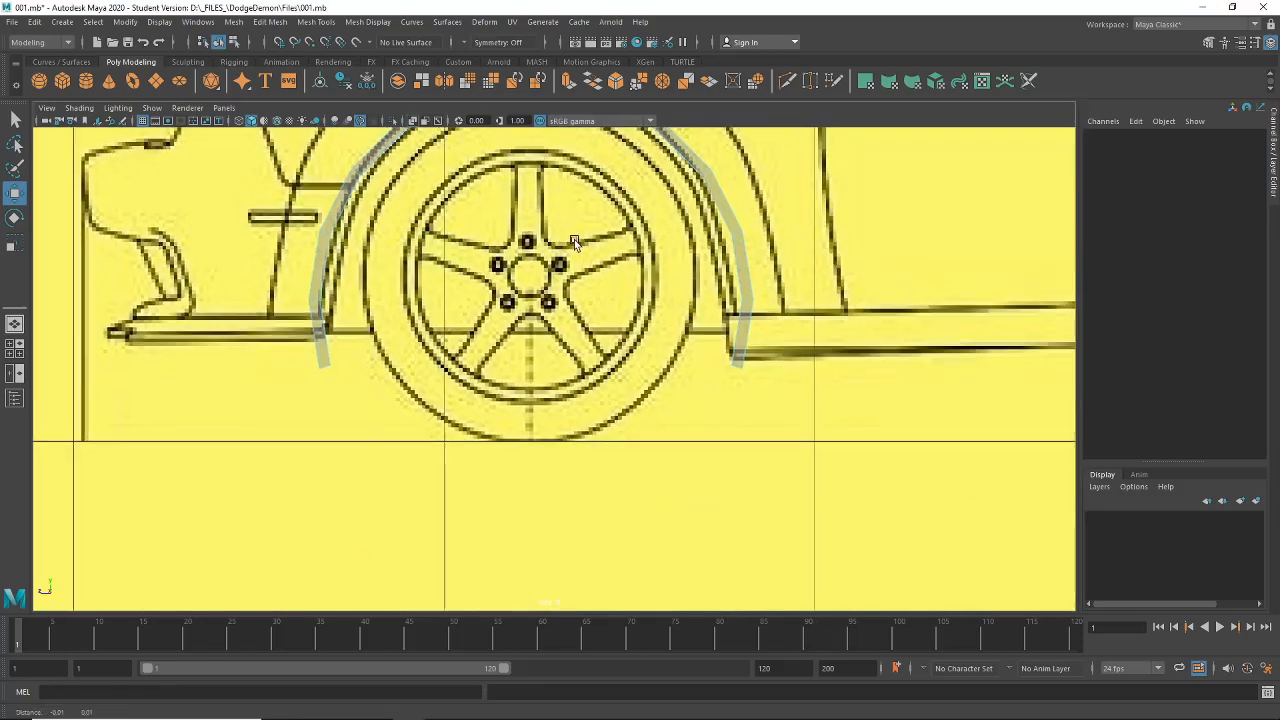
middle_click_drag(574, 239, 602, 335, "alt")
right_click_drag(548, 246, 484, 246)
left_click(14, 194)
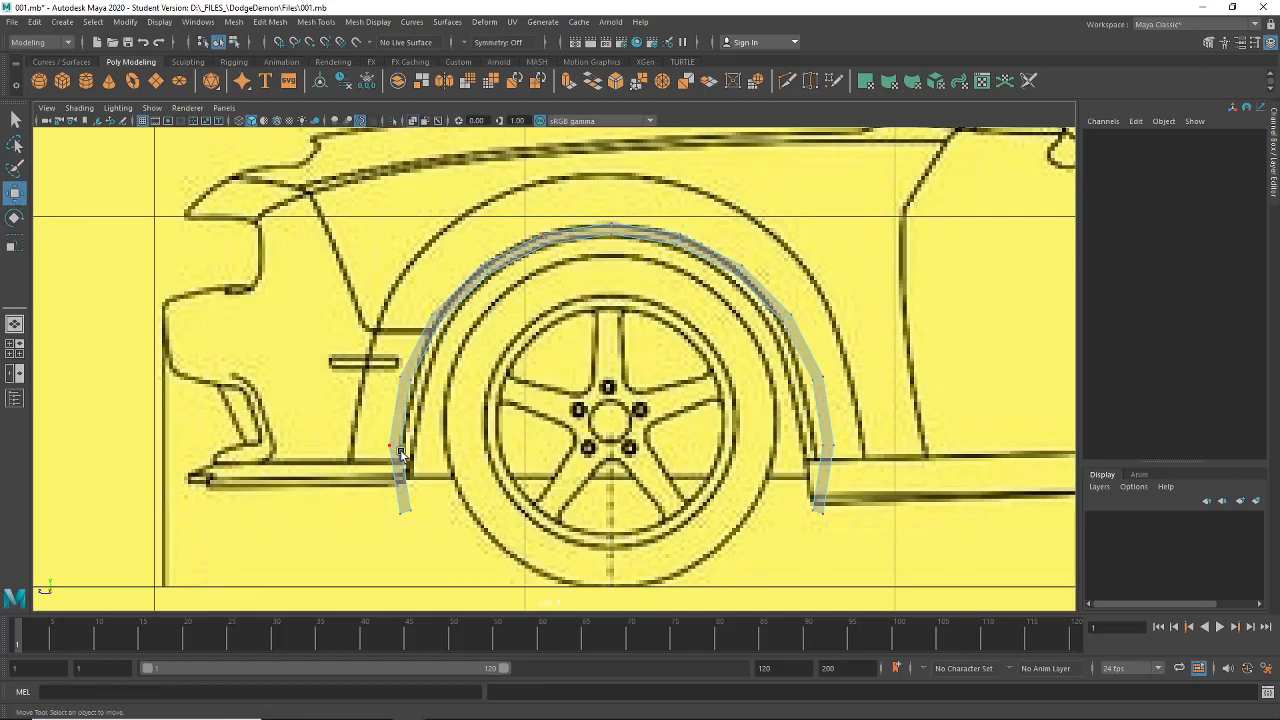
middle_click_drag(413, 459, 478, 518, "alt")
middle_click_drag(515, 421, 492, 438, "alt")
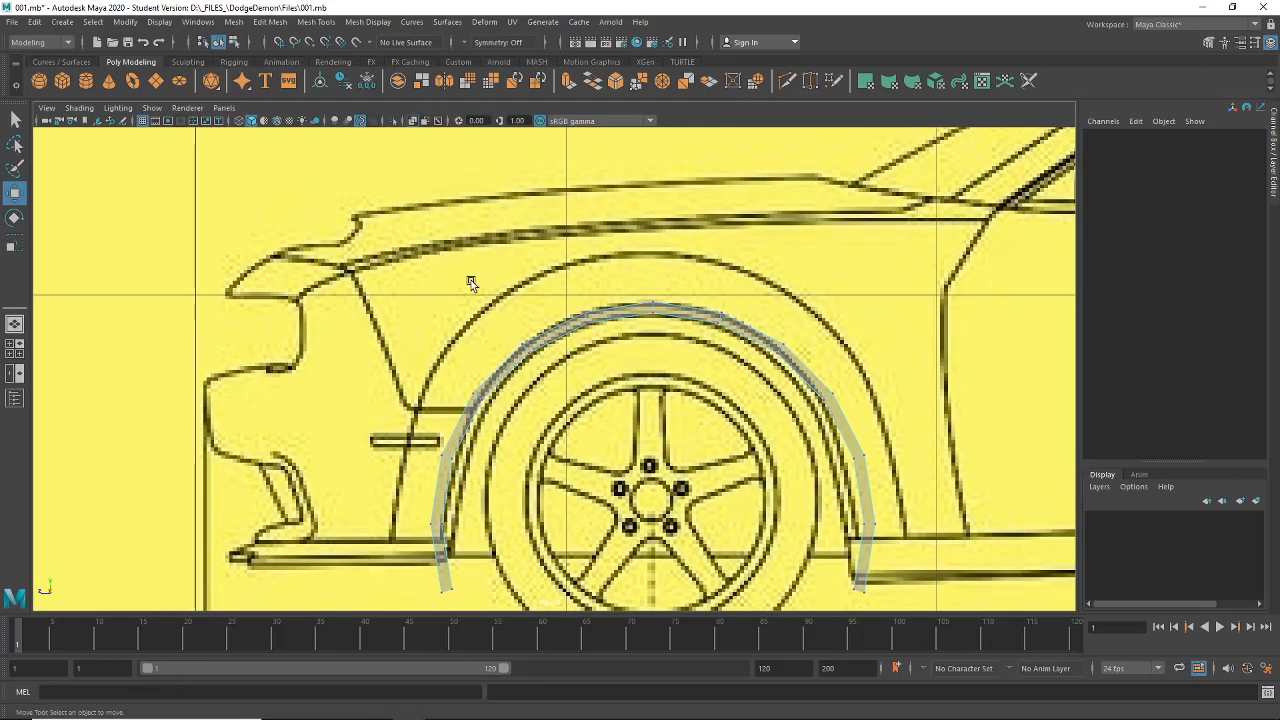
Step: Return to object mode and rotate the arc to about -4.19 degrees on Y to follow the wheel arch
left_click(218, 42)
left_click(15, 218)
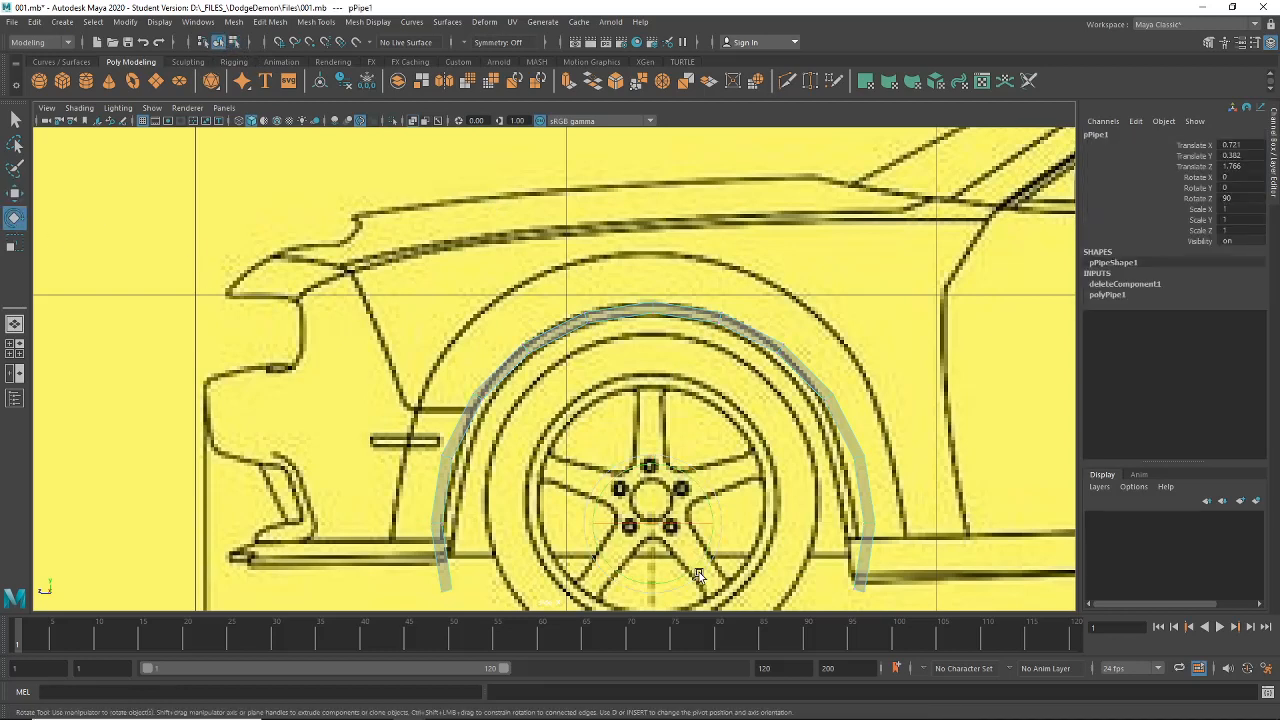
left_click_drag(686, 572, 690, 573)
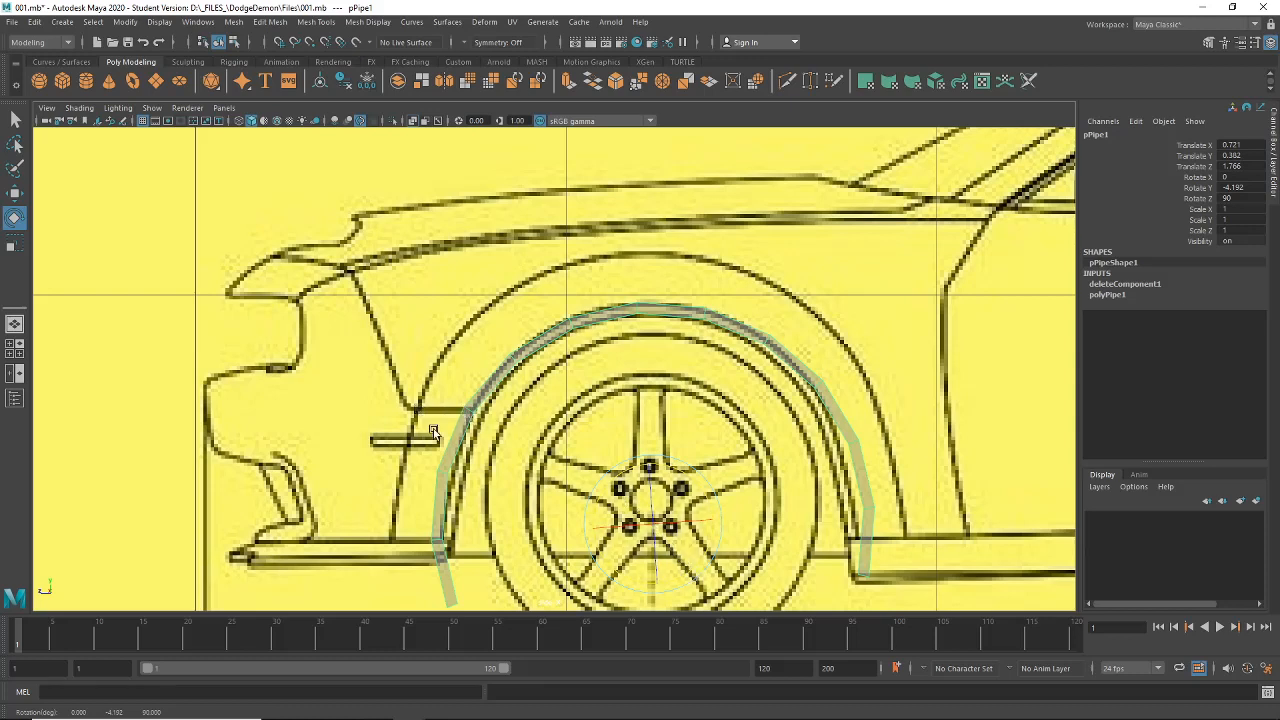
Step: Move the lower vertices on the arc's front side inward onto the blueprint's wheel arch line, down to the bumper's lower edge
middle_click_drag(455, 490, 475, 455, "alt")
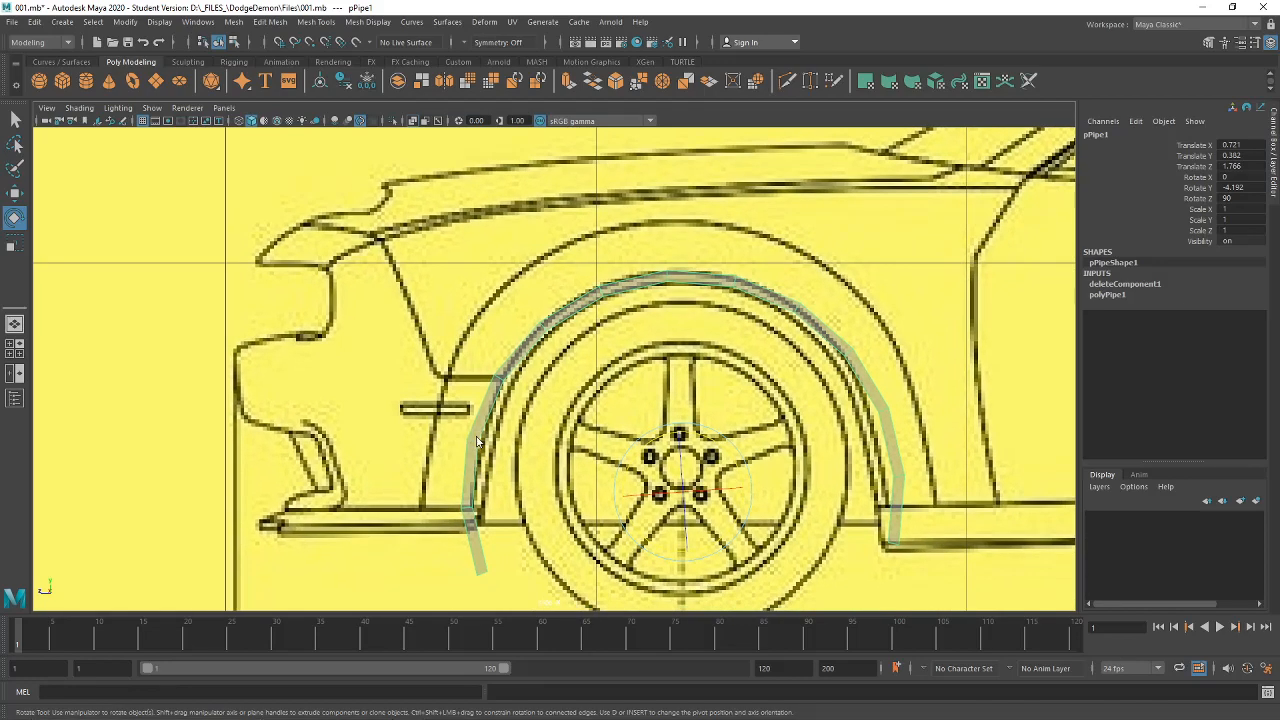
right_click_drag(476, 339, 410, 343)
middle_click_drag(453, 400, 518, 378, "alt")
scroll(508, 394, "up", 1)
left_click_drag(520, 412, 554, 446)
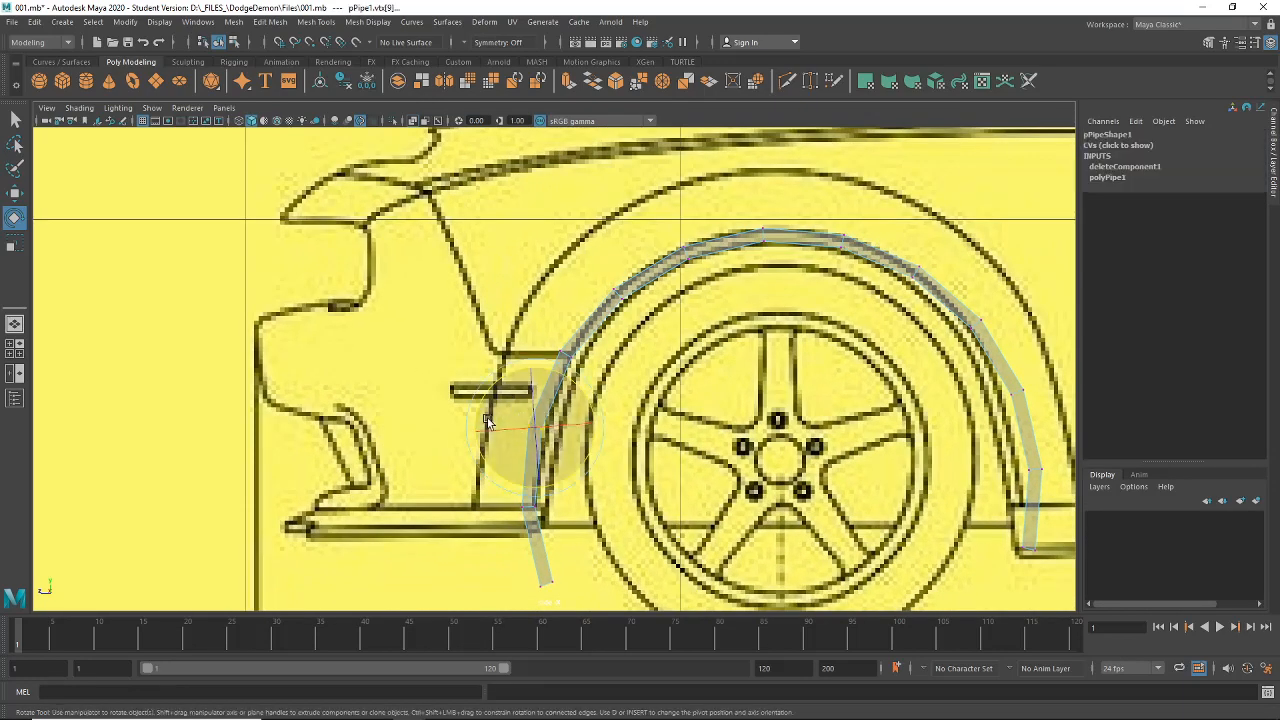
left_click(14, 193)
scroll(417, 436, "up", 1)
left_click_drag(474, 440, 490, 444)
left_click(521, 530)
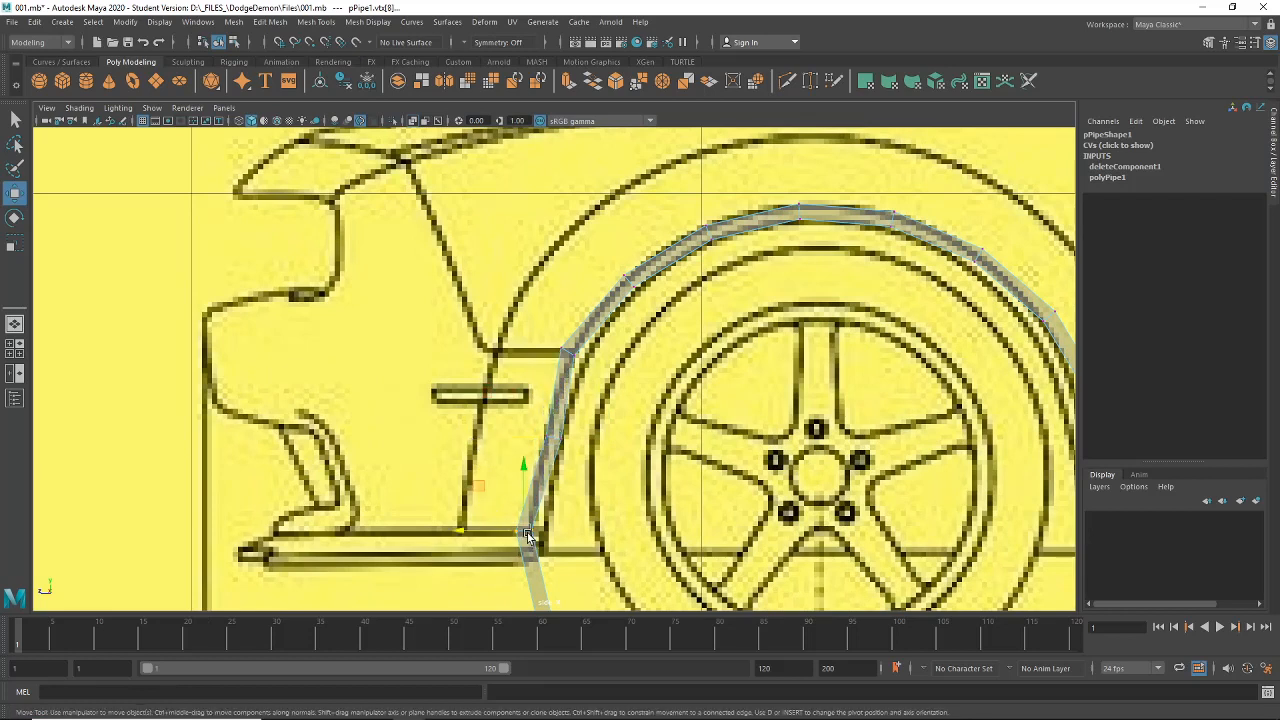
left_click_drag(521, 530, 544, 535)
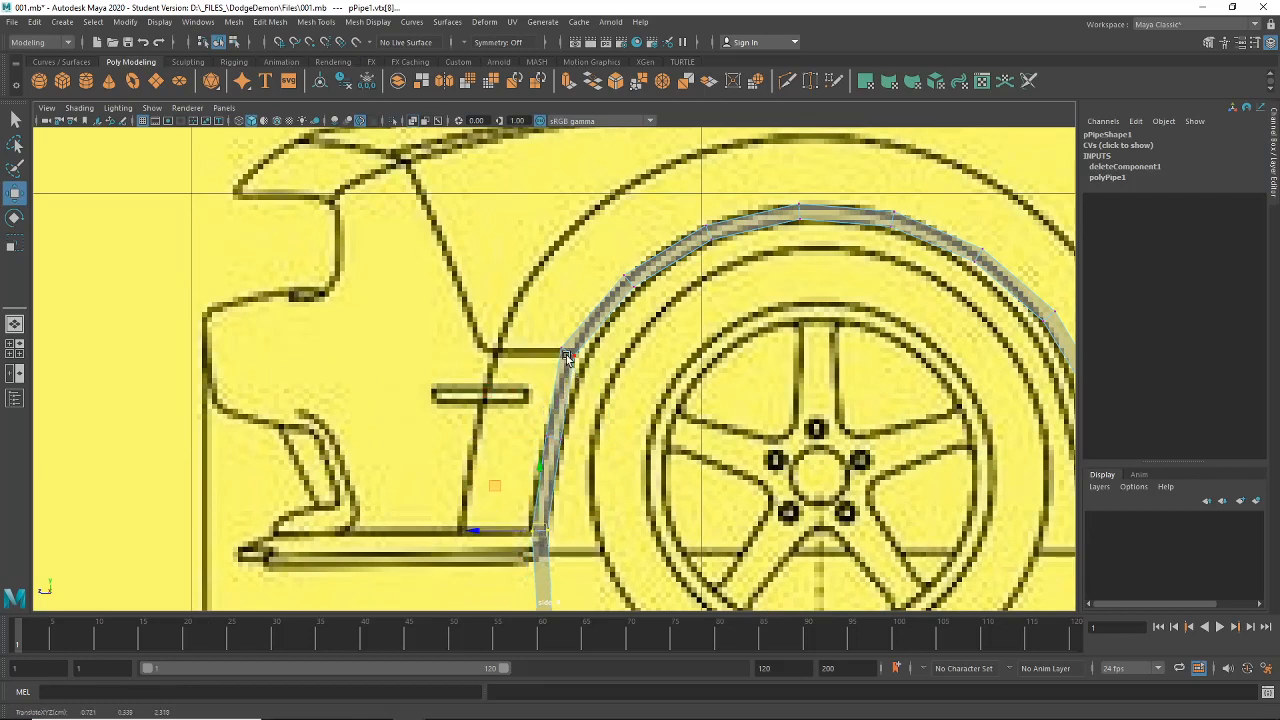
Step: Fine-tune the middle and upper vertices on the arc's front side to follow the blueprint's wheel arch curve
left_click_drag(551, 333, 591, 386)
mouse_move(535, 427)
left_mouse_down()
mouse_move(568, 452)
mouse_move(514, 439)
left_mouse_up()
left_click_drag(543, 323, 522, 352)
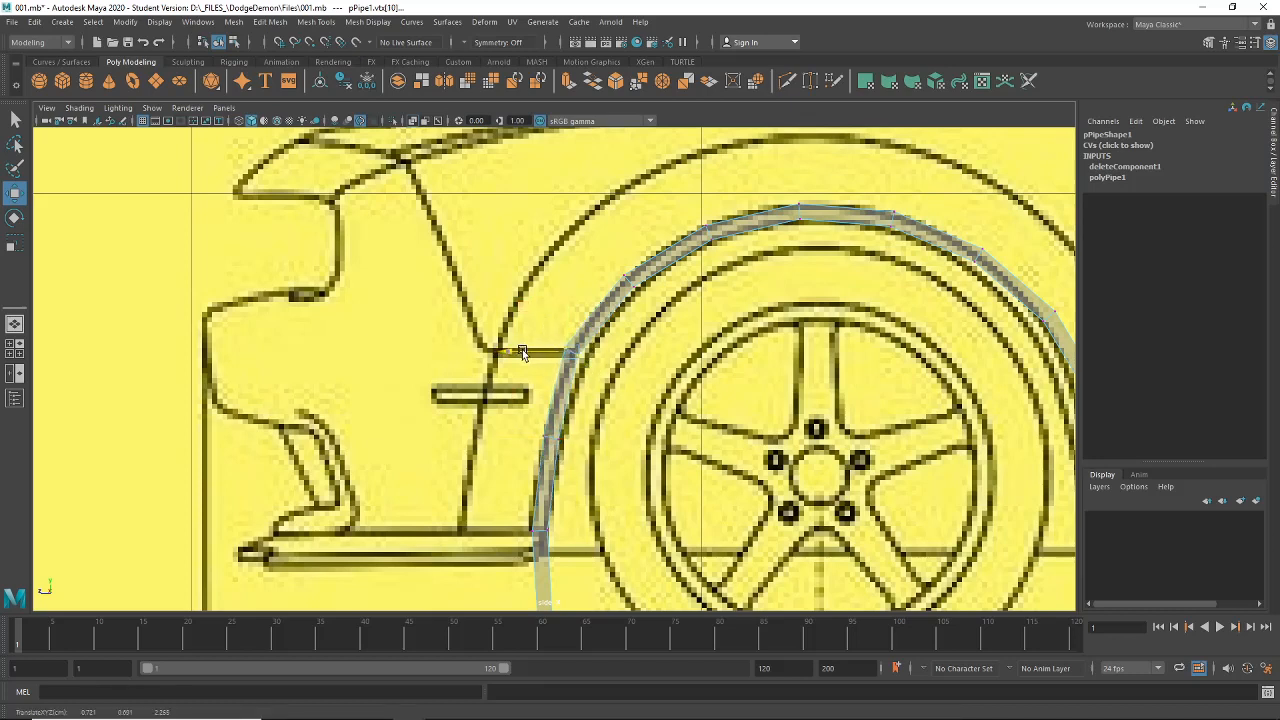
left_click_drag(522, 351, 530, 352)
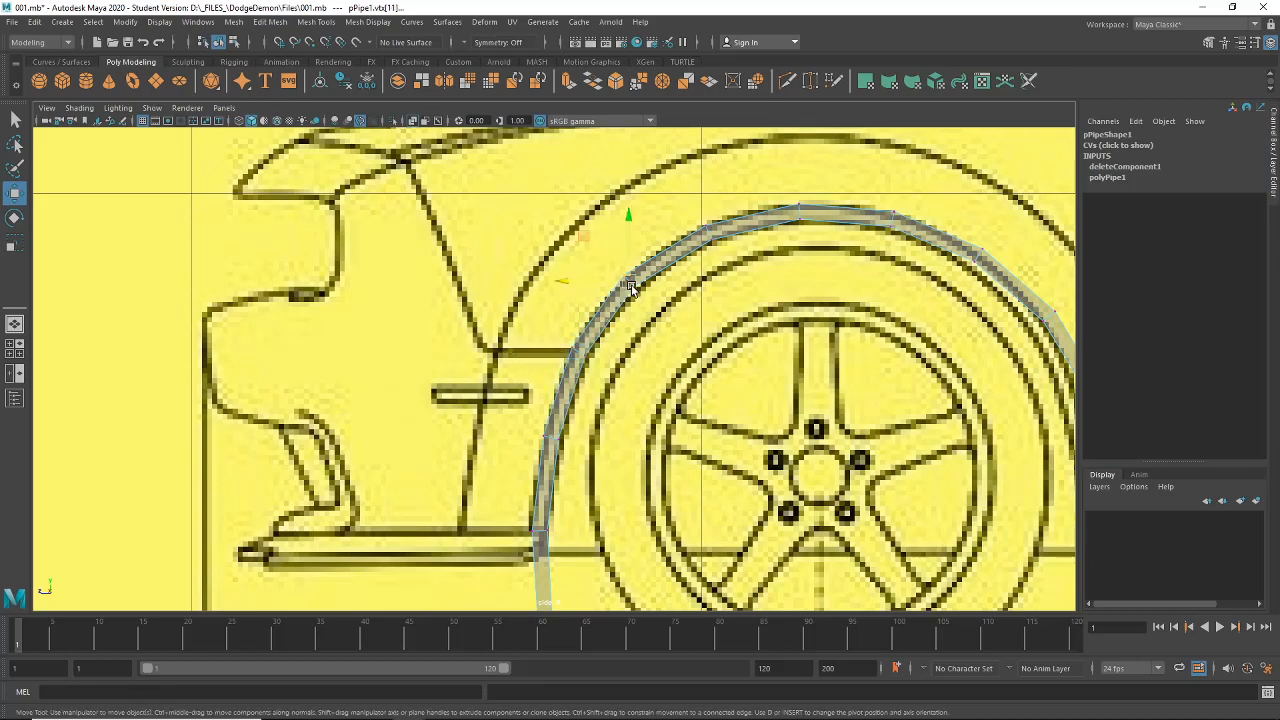
left_click(628, 285)
Step: Align the vertices along the arc's top and upper rear side with the blueprint's wheel arch line
middle_click_drag(743, 281, 656, 316, "alt")
mouse_move(699, 218)
left_mouse_down()
mouse_move(728, 275)
mouse_move(713, 211)
left_mouse_up()
left_click(812, 255)
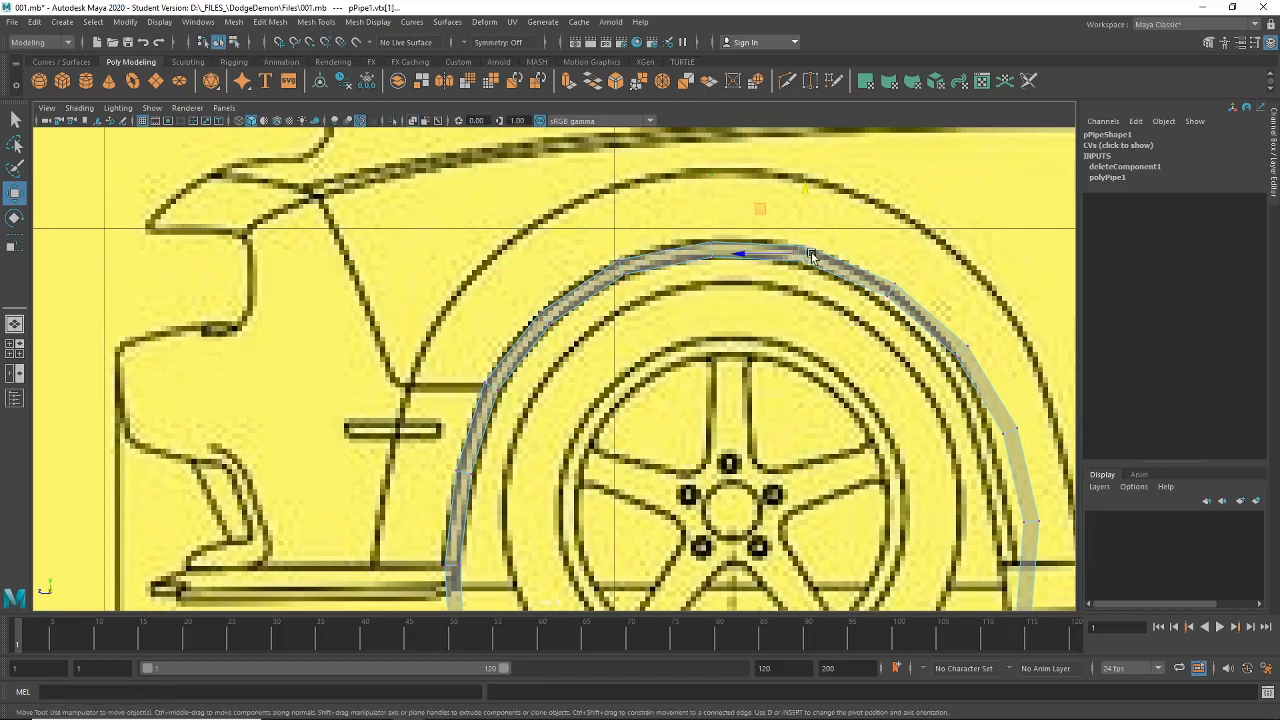
left_click(893, 300)
left_click(957, 362)
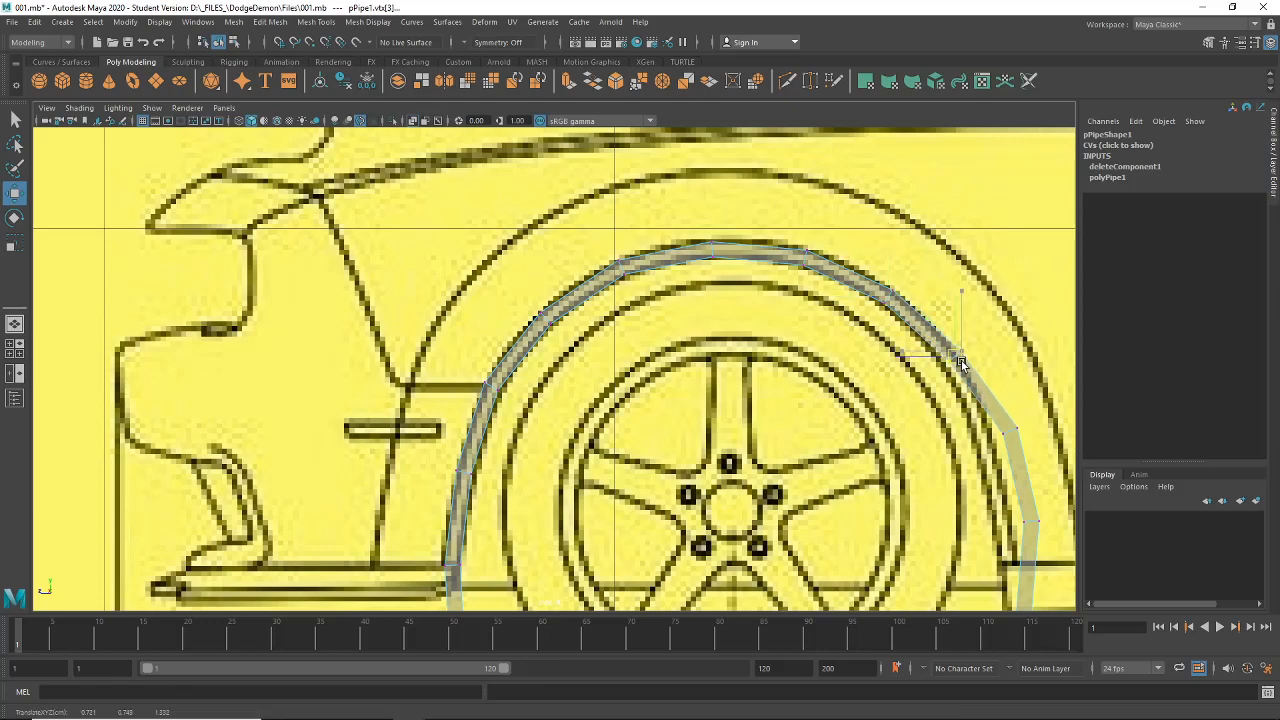
Step: Move the lower vertices on the arc's rear side inward onto the arch line and raise its end to the side sill
middle_click_drag(957, 362, 790, 272, "alt")
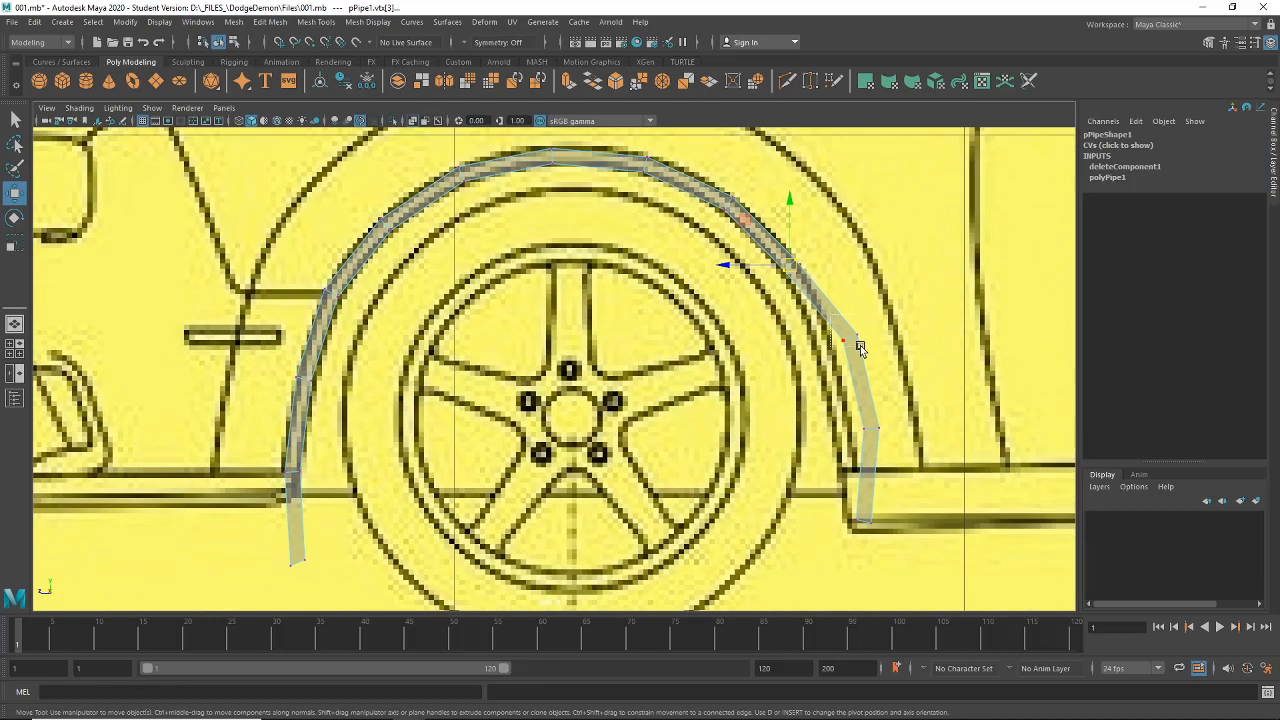
left_click(857, 340)
left_click_drag(857, 340, 822, 340)
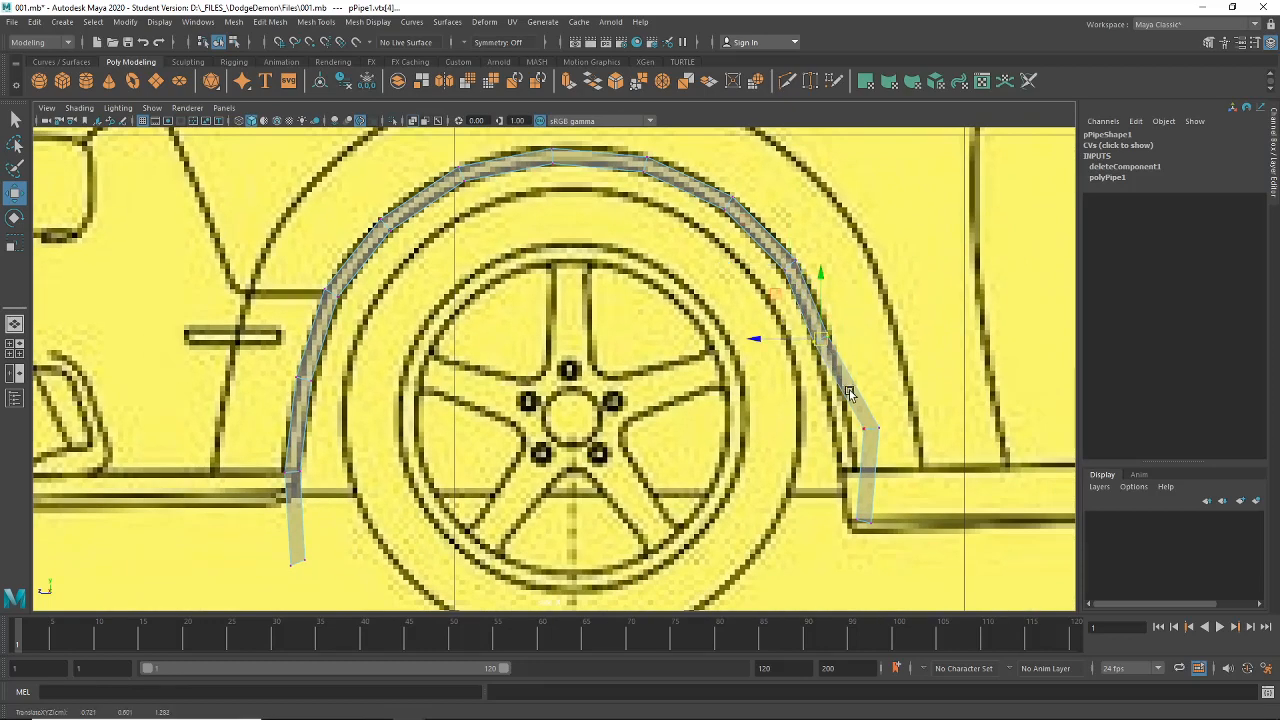
left_click(878, 432)
left_click_drag(878, 432, 840, 418)
left_click_drag(838, 483, 826, 400)
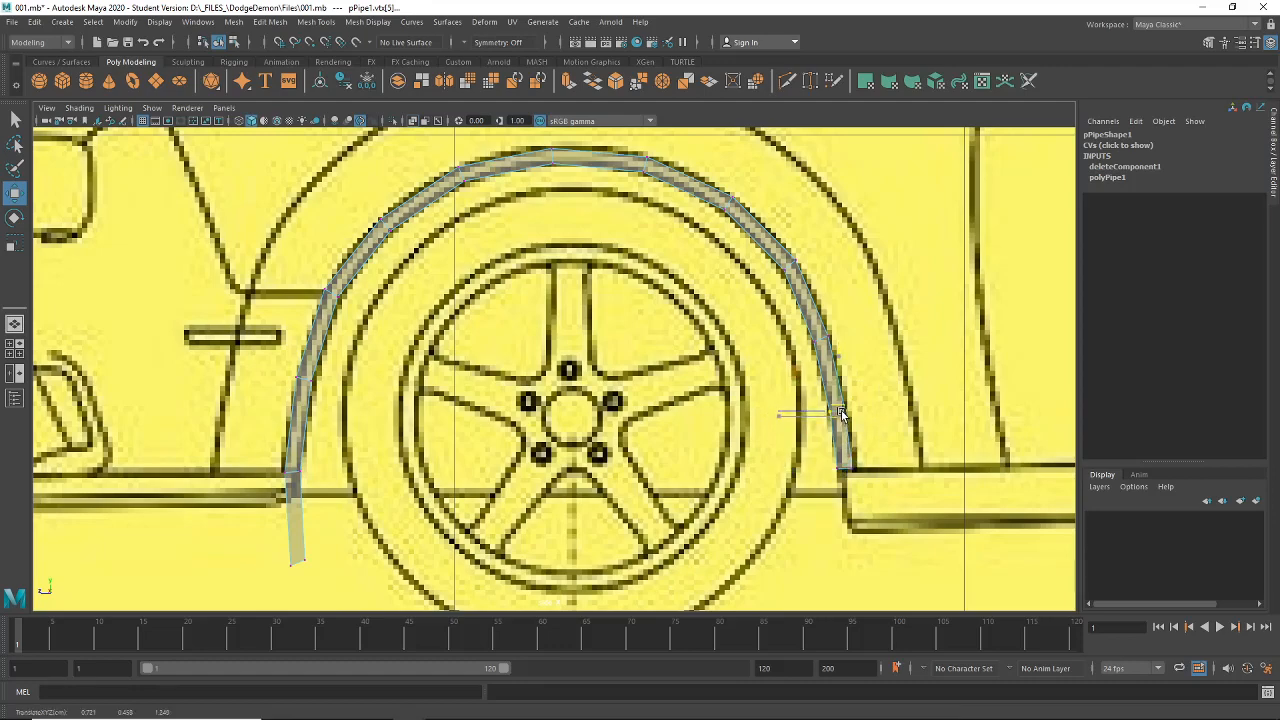
Step: Extrude the end edge of the arc's rear side about 0.13 cm downward to the side sill's lower edge
scroll(316, 449, "down", 2)
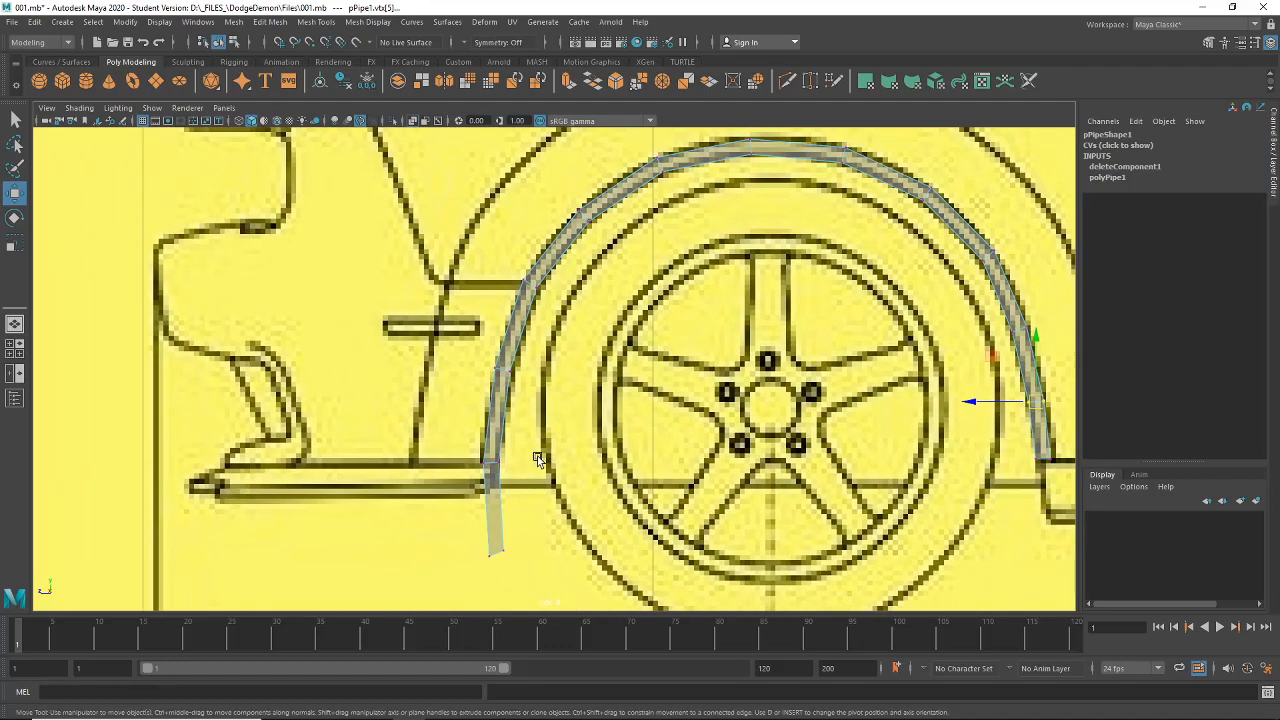
middle_click_drag(762, 528, 434, 457, "alt")
scroll(657, 345, "up", 3)
right_click_drag(689, 370, 686, 300)
left_click(704, 410)
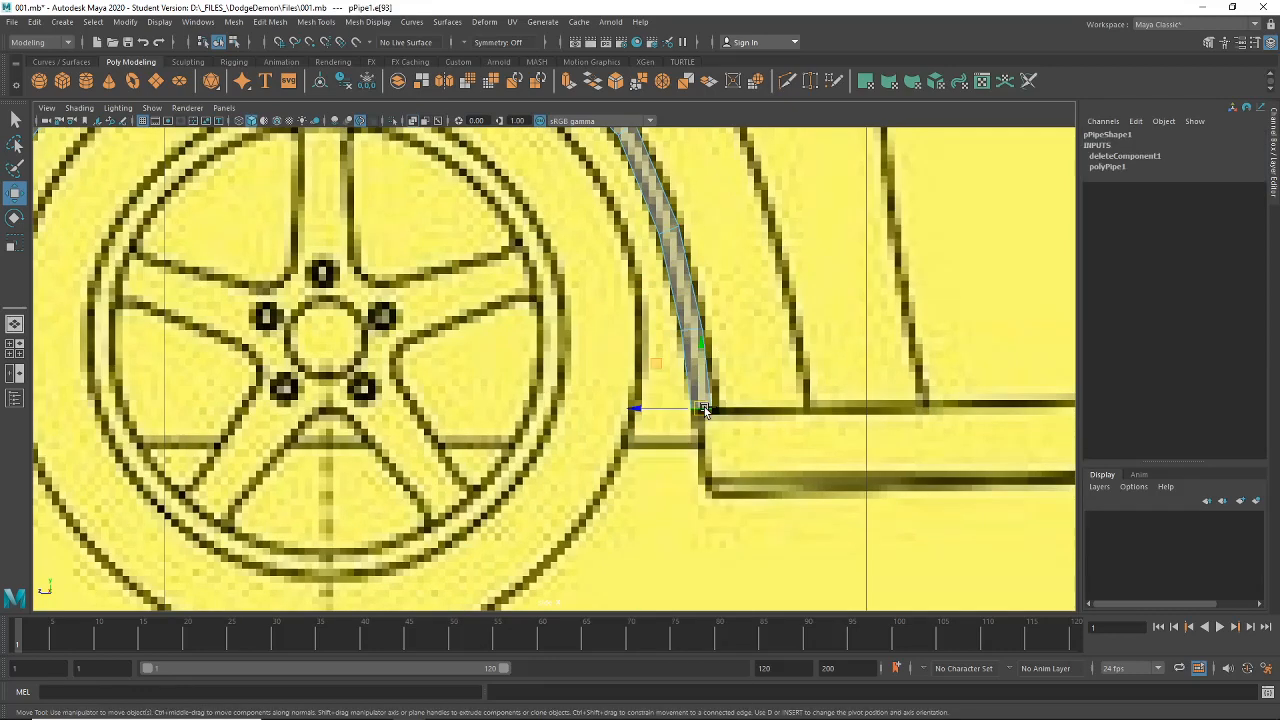
key("ctrl+e")
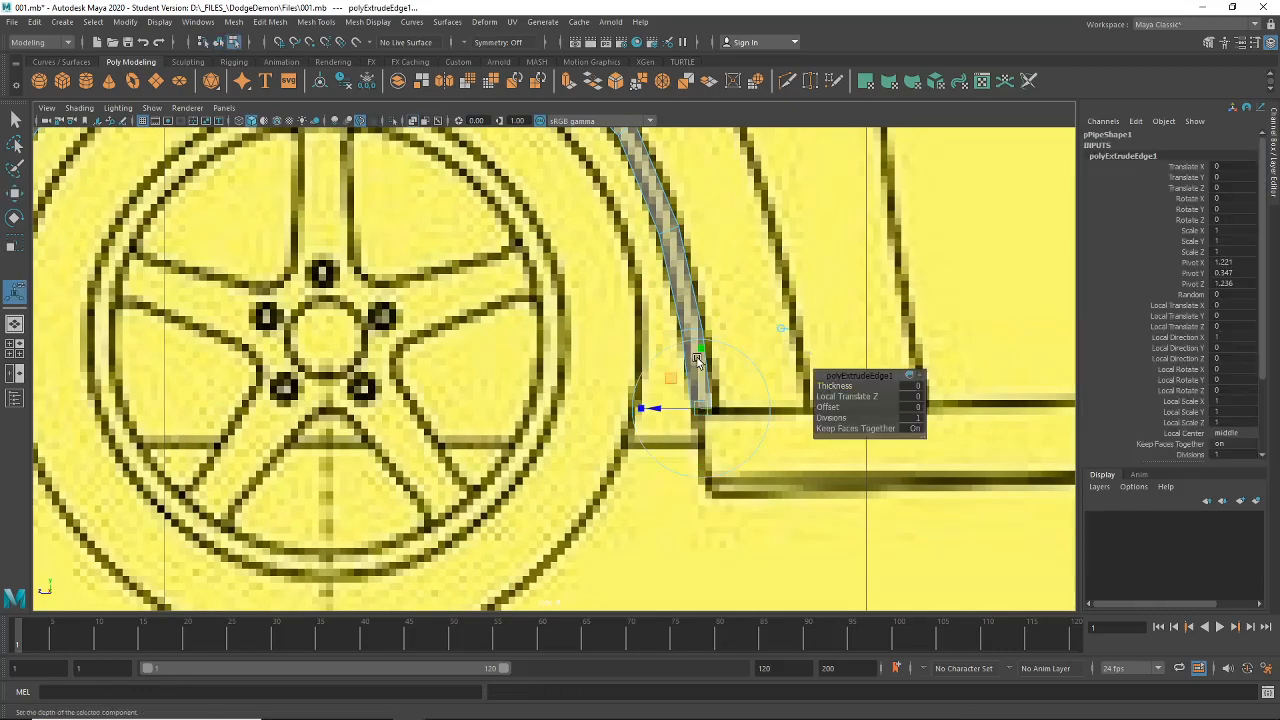
left_click_drag(703, 370, 704, 495)
Step: Delete the surplus faces extending below the bumper at the arc's front end
scroll(697, 490, "down", 5)
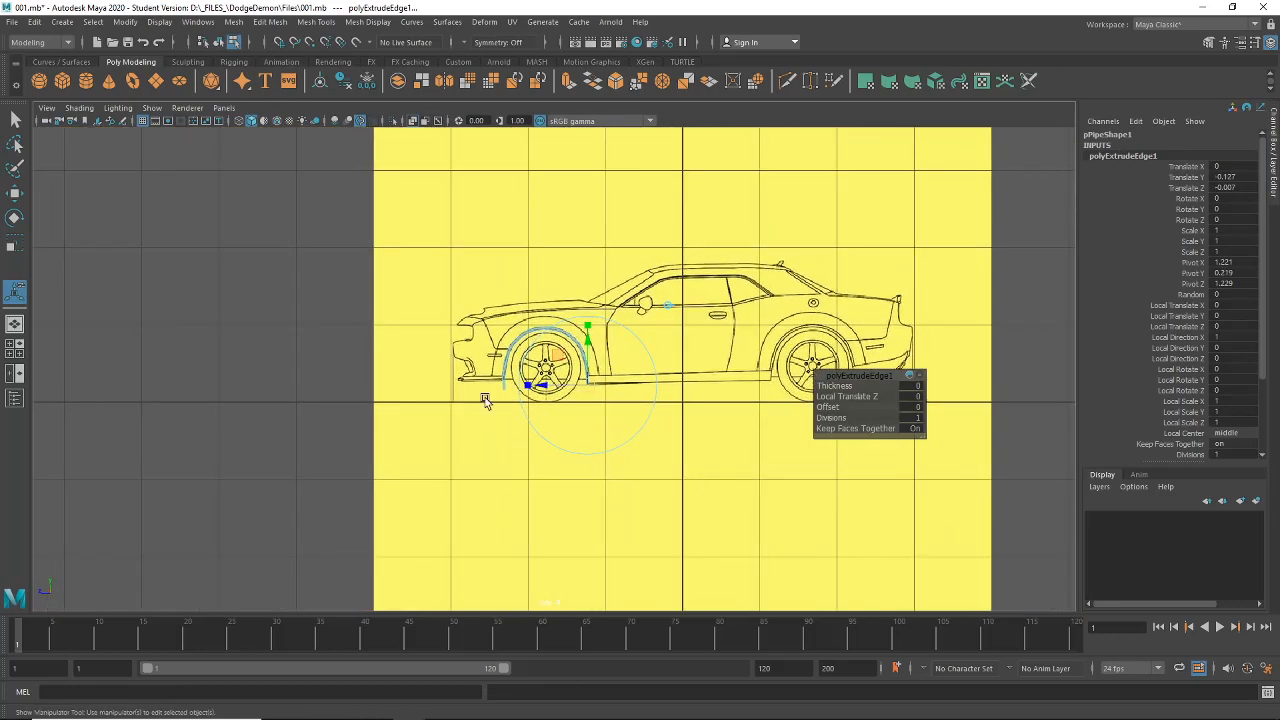
scroll(453, 370, "up", 1)
middle_click_drag(453, 370, 590, 368, "alt")
scroll(600, 362, "up", 8)
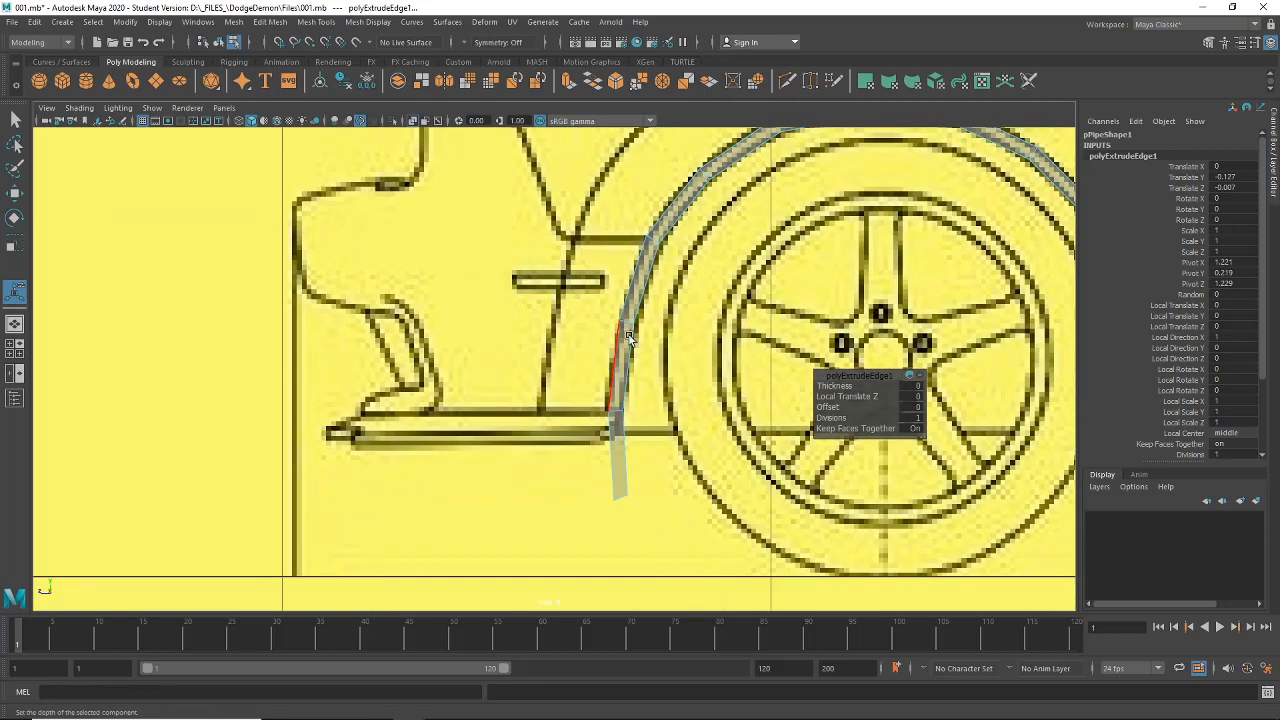
right_click_drag(622, 338, 626, 392)
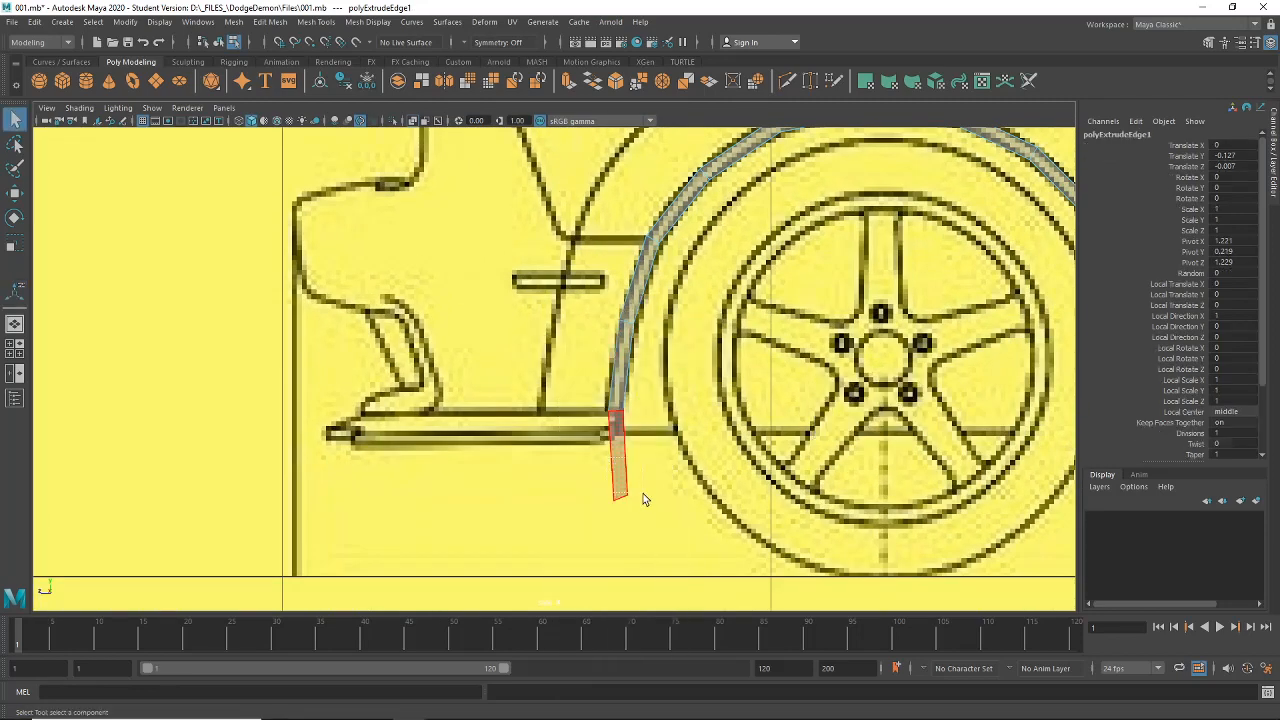
left_click(644, 498)
key("Delete")
Step: Examine the arch in side and perspective views, and compare its outer side with the body contour on the front blueprint
middle_click_drag(658, 380, 618, 445, "alt")
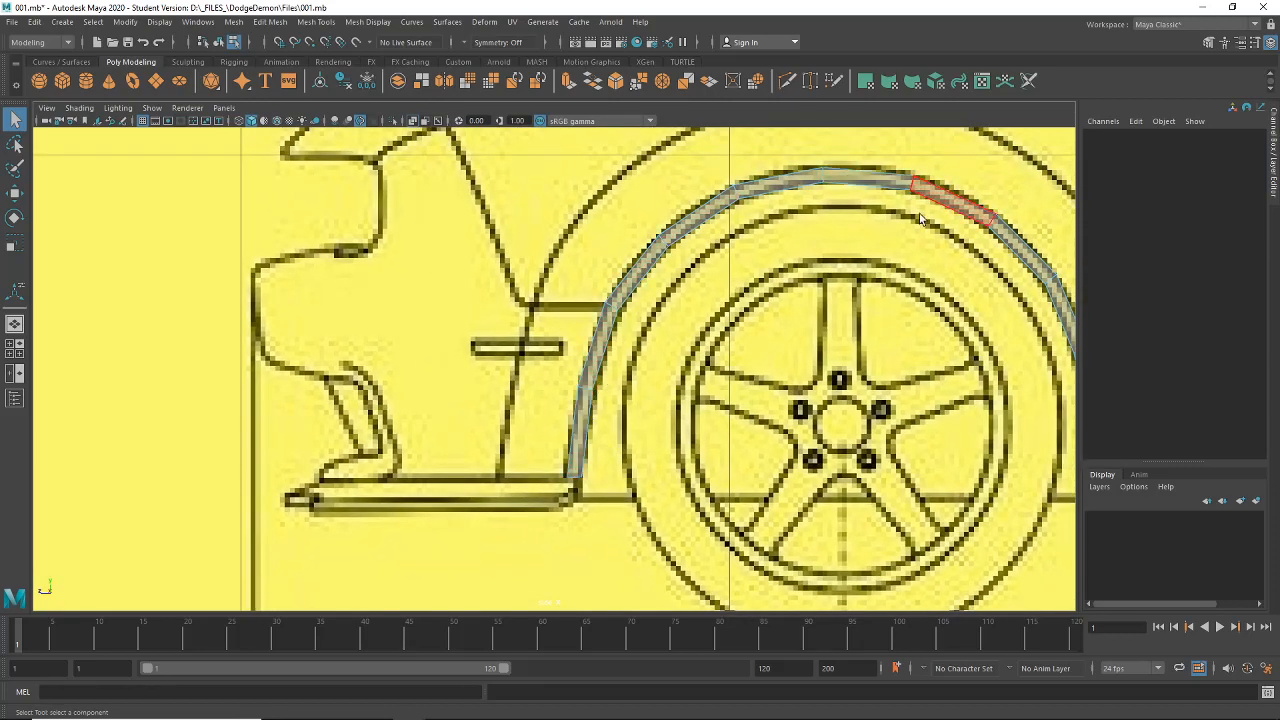
middle_click_drag(922, 220, 728, 278, "alt")
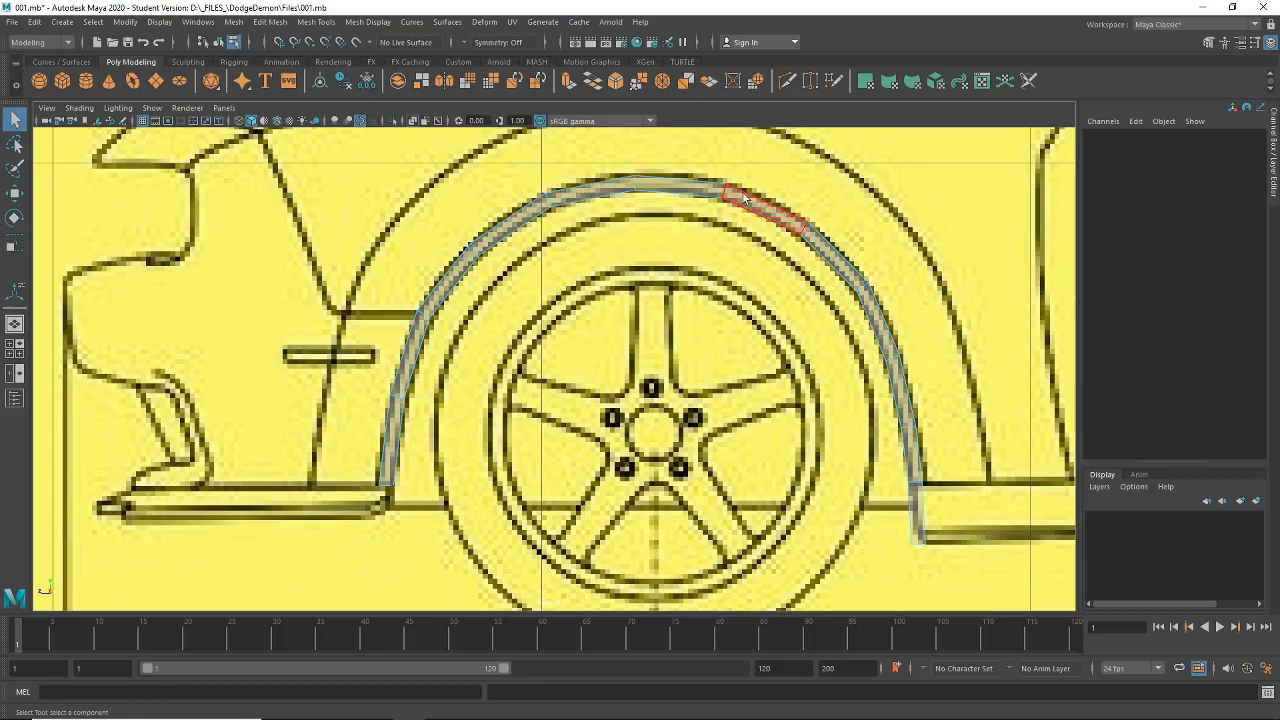
scroll(852, 375, "down", 10)
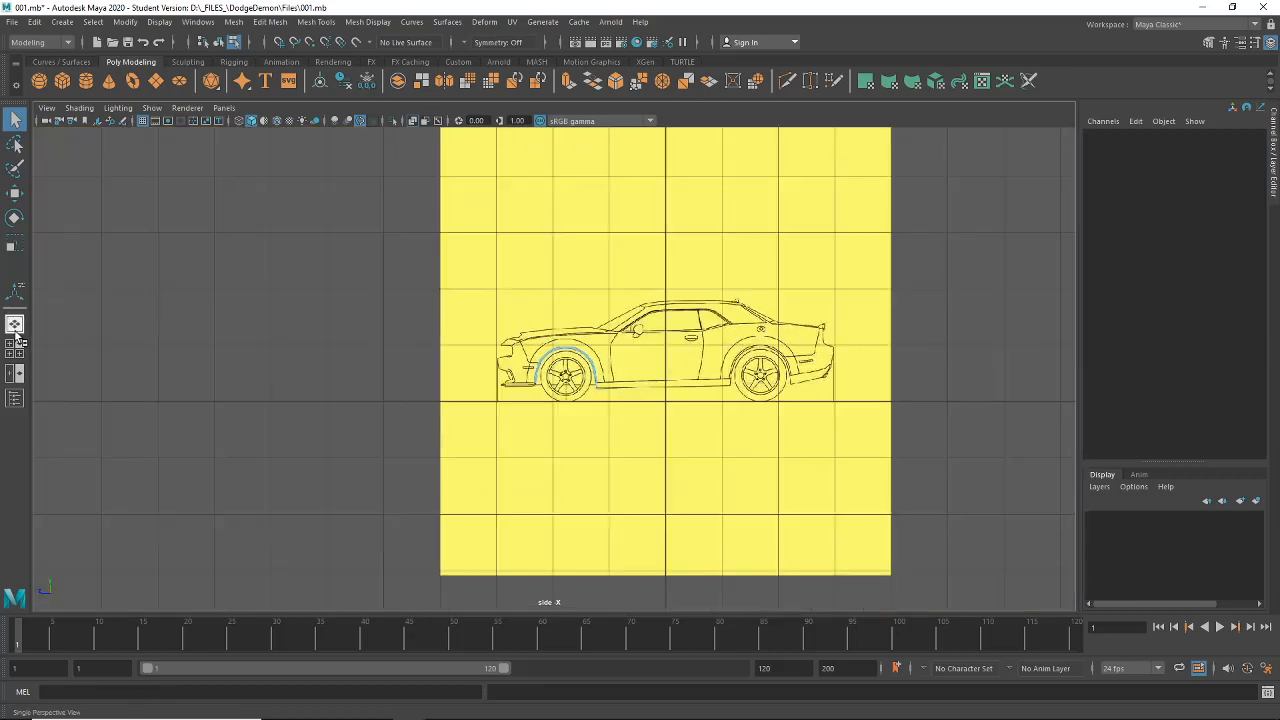
left_click(15, 325)
left_click_drag(580, 440, 660, 432, "alt")
left_click(15, 349)
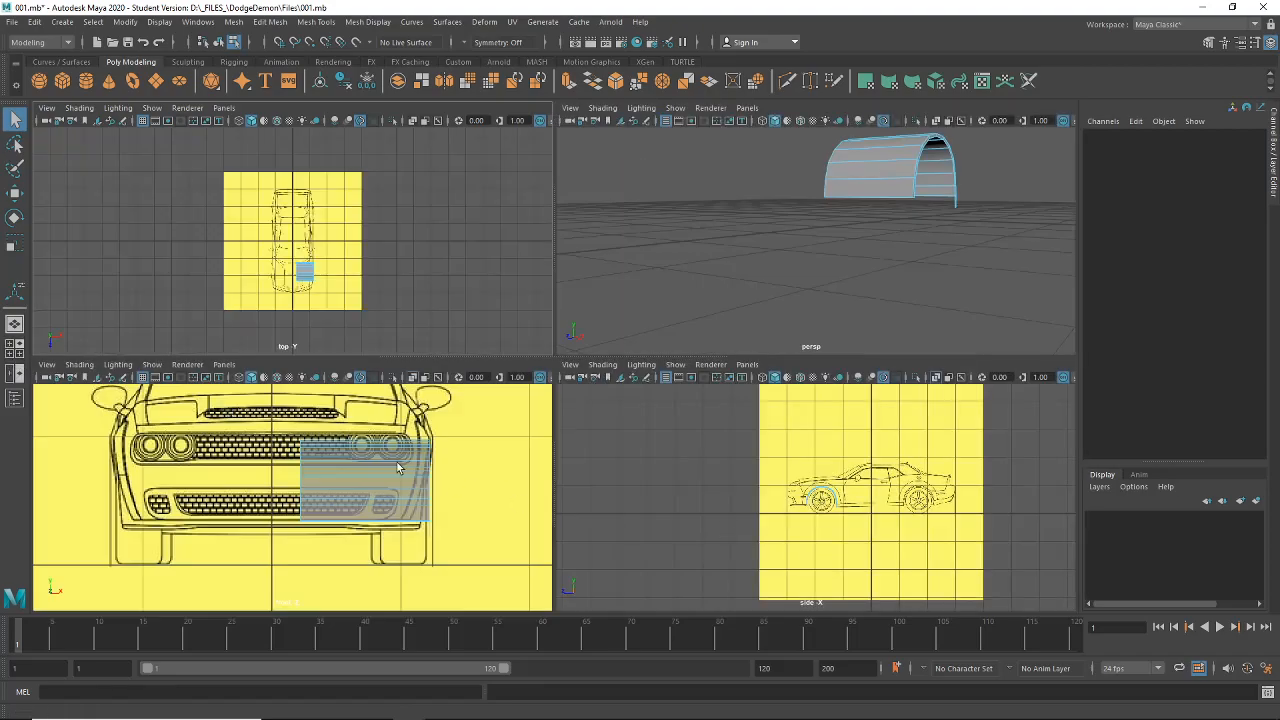
key("space")
scroll(600, 474, "up", 6)
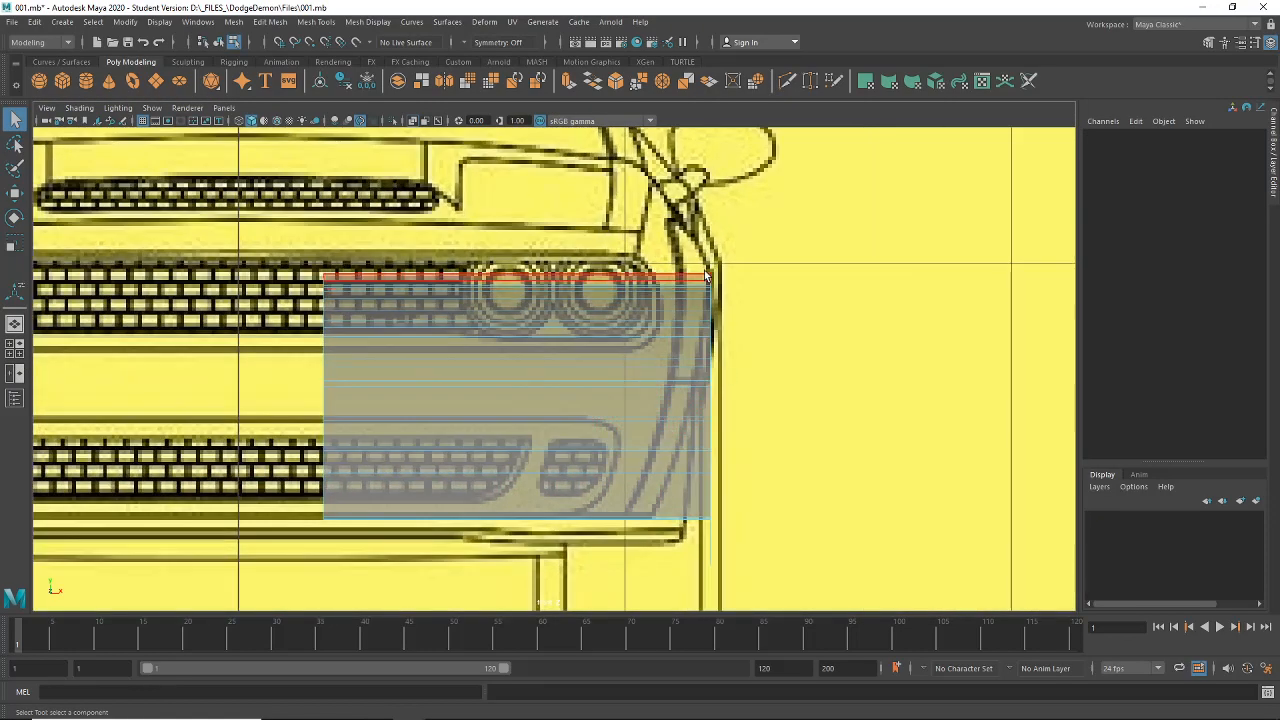
scroll(690, 300, "down", 6)
scroll(657, 370, "up", 4)
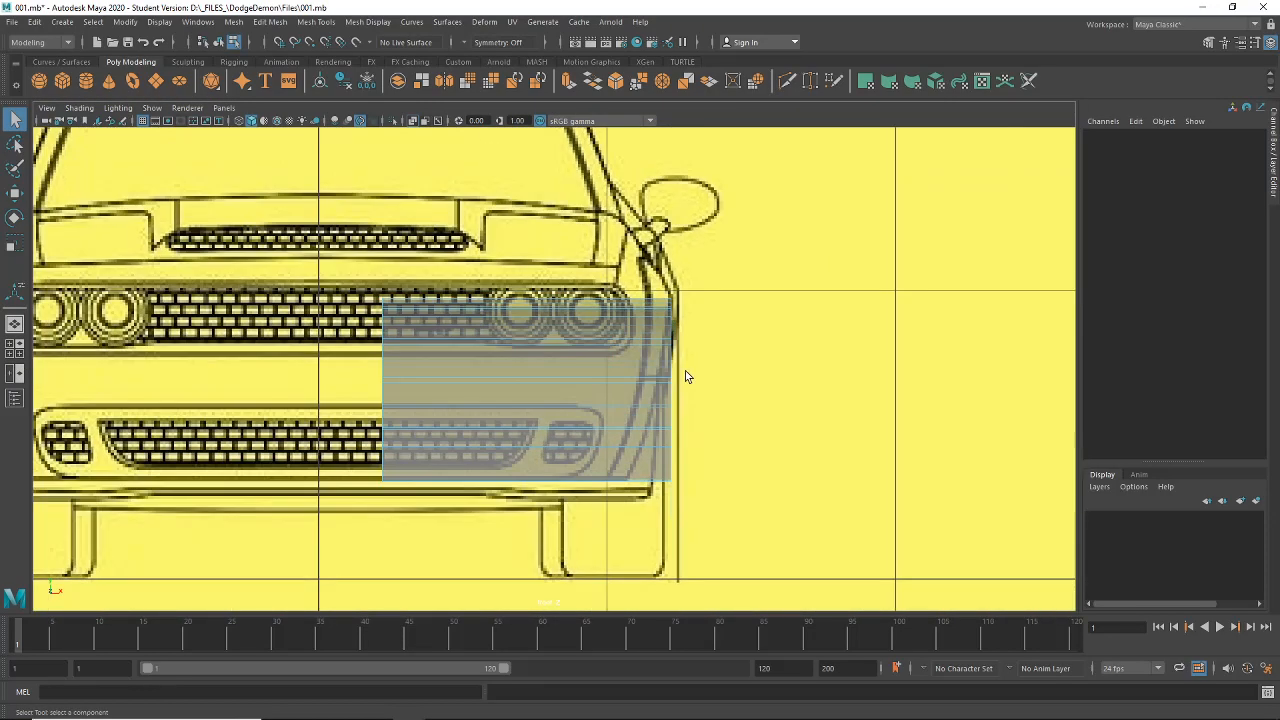
scroll(686, 377, "up", 2)
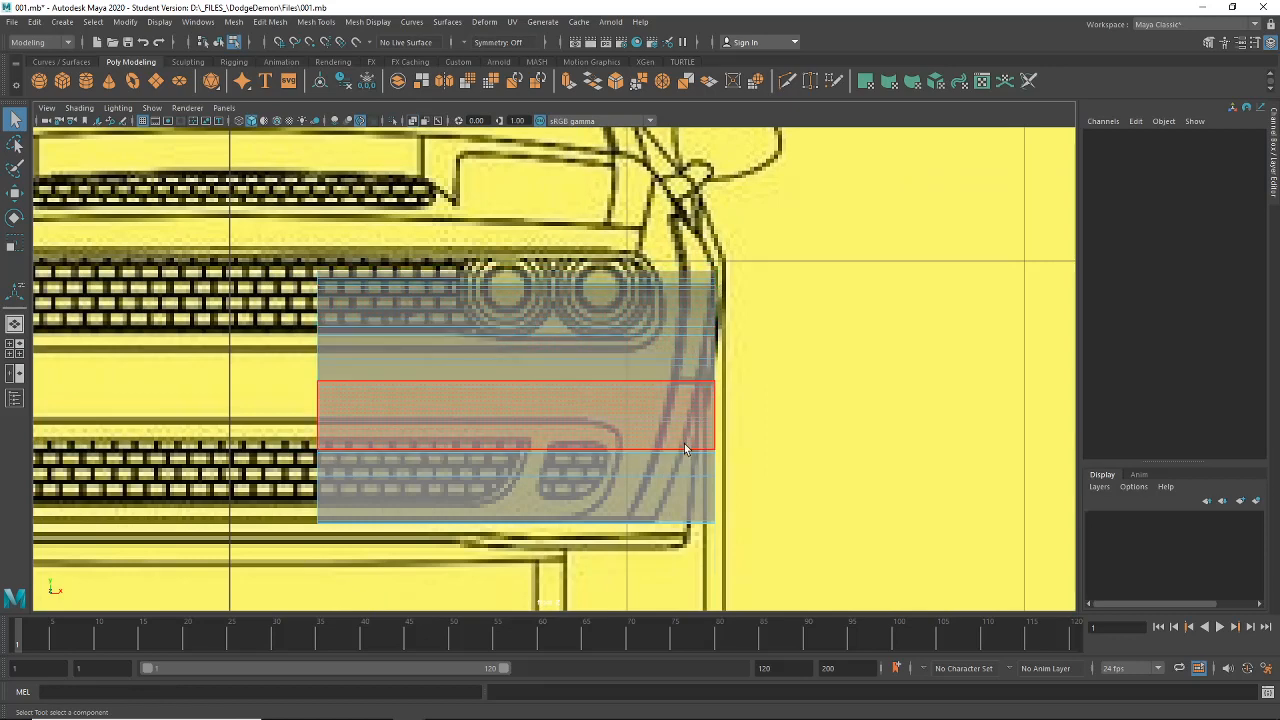
Step: With front and side views visible together, shift the lowest vertices of the arch's front side inward toward the front blueprint's body contour
left_click(15, 349)
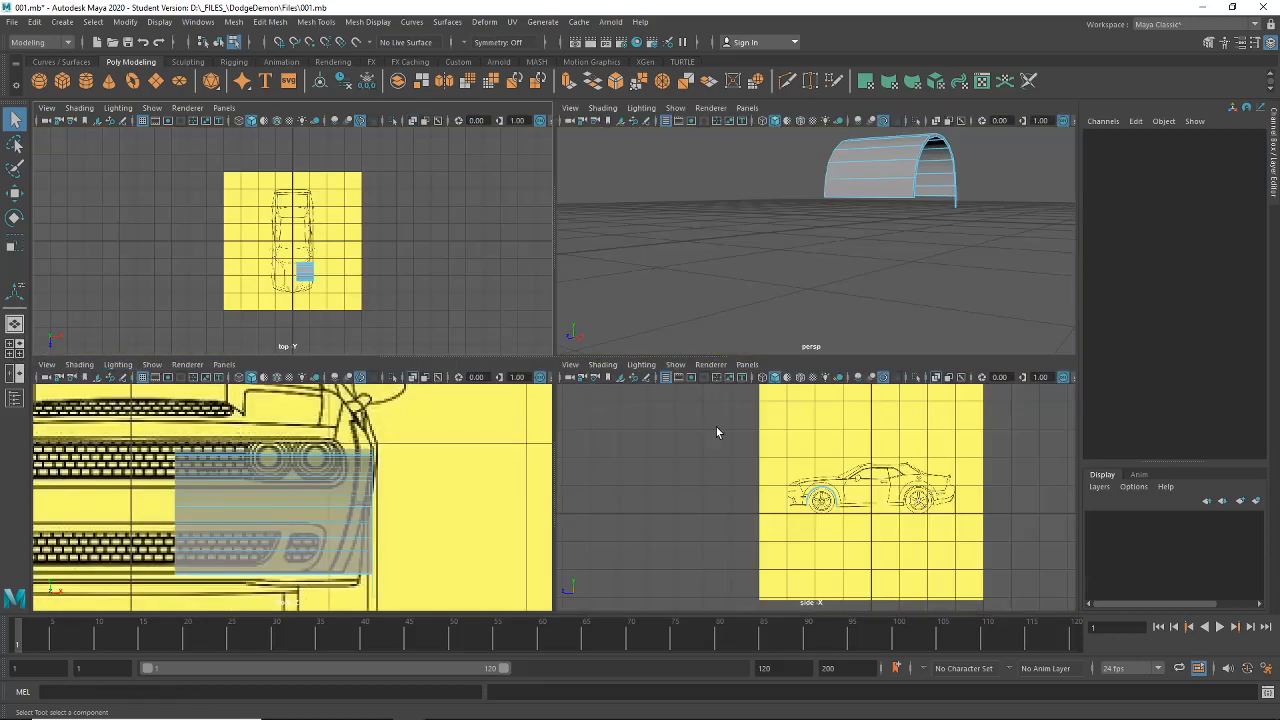
scroll(748, 463, "up", 5)
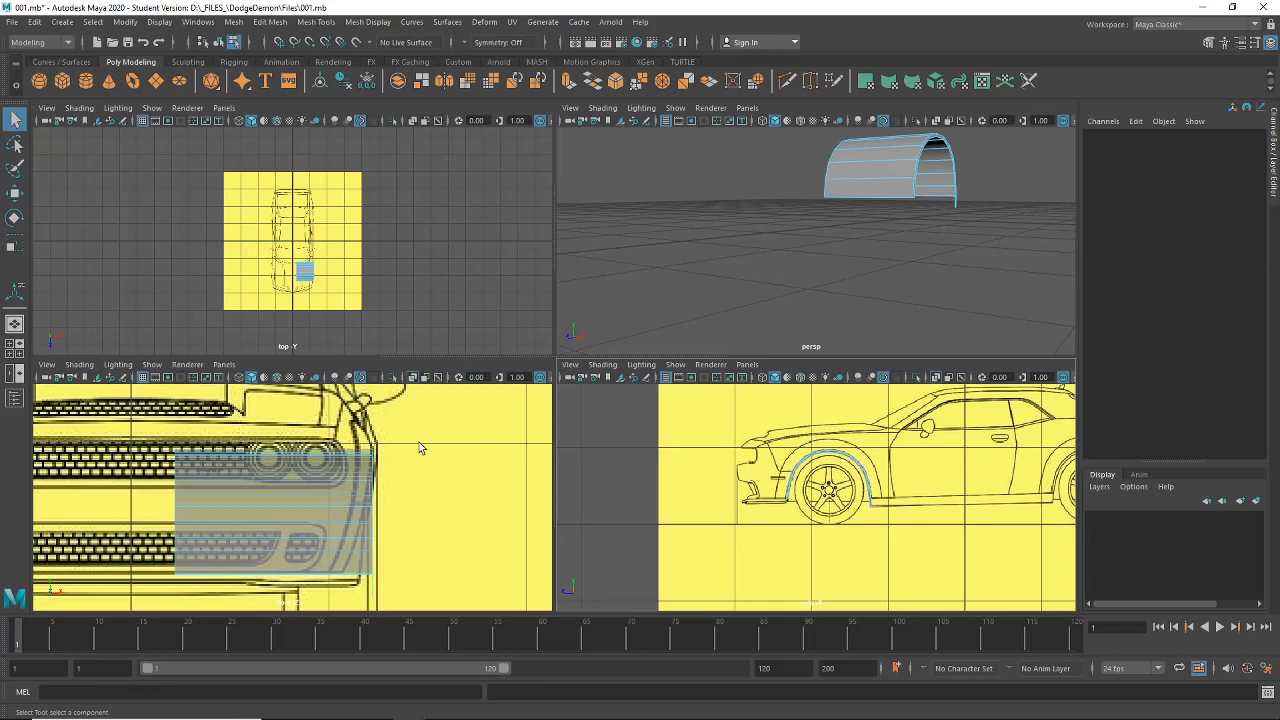
scroll(380, 450, "up", 3)
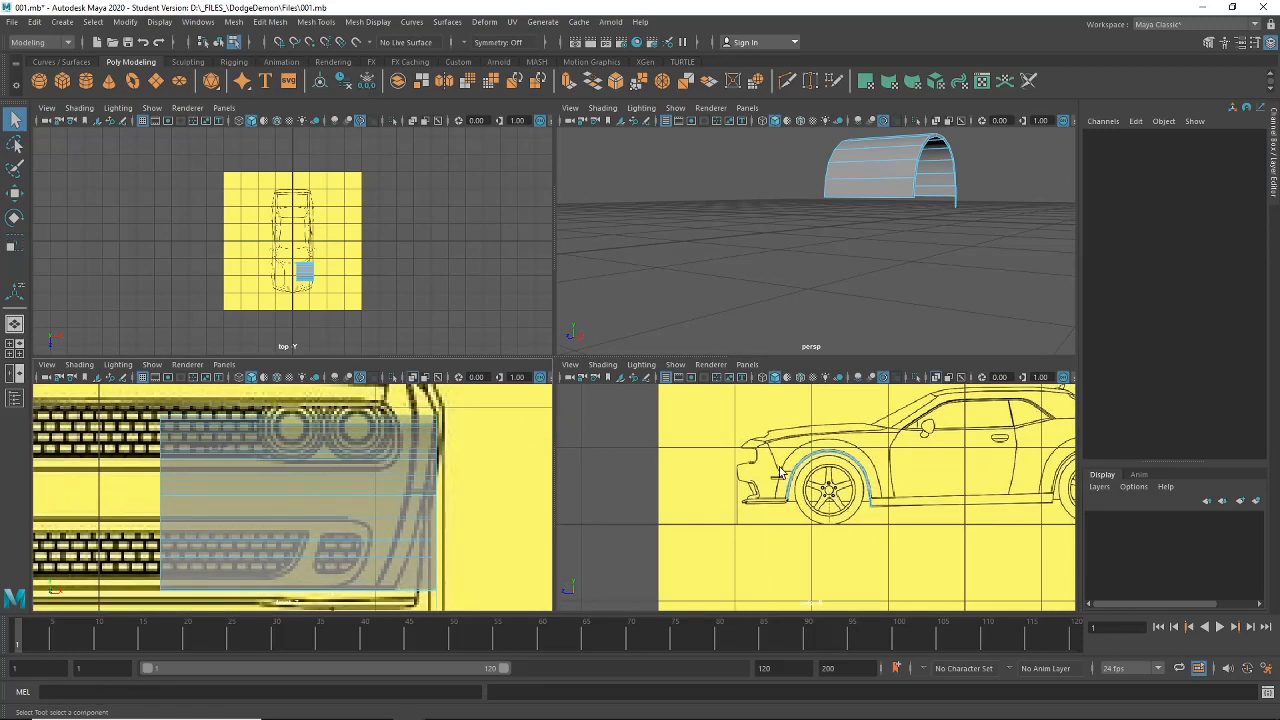
scroll(788, 470, "up", 3)
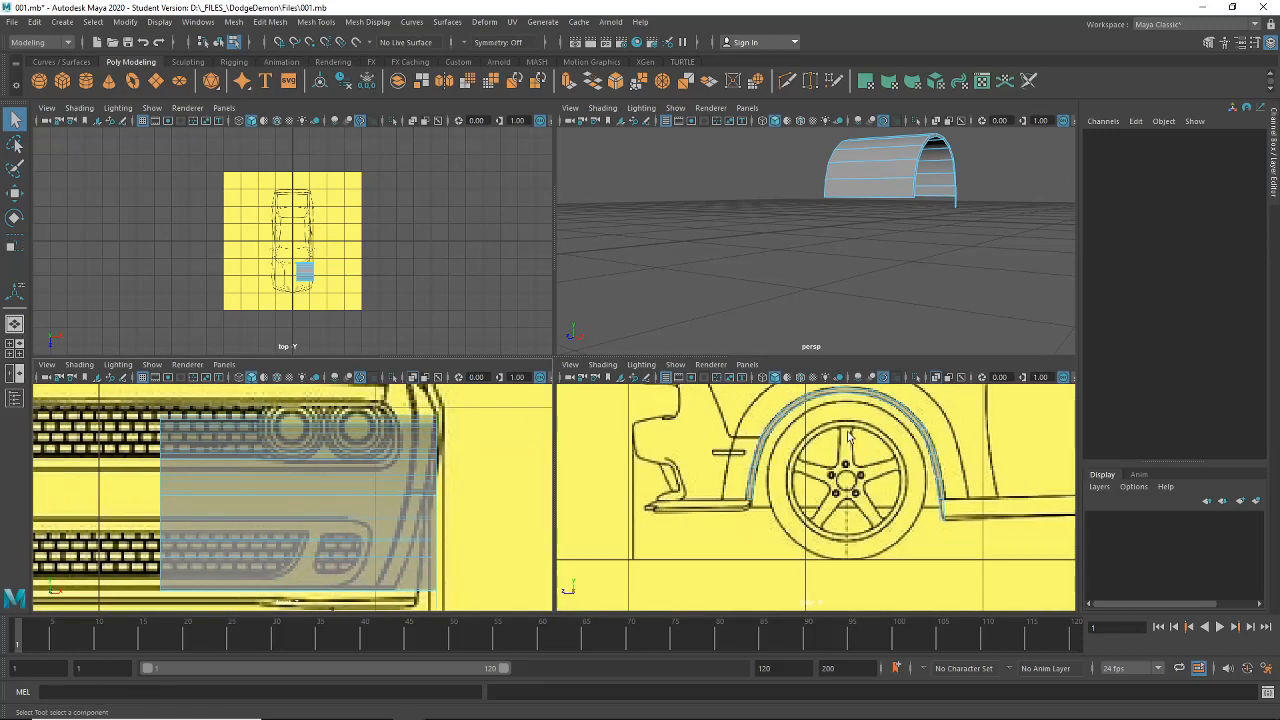
scroll(863, 435, "up", 3)
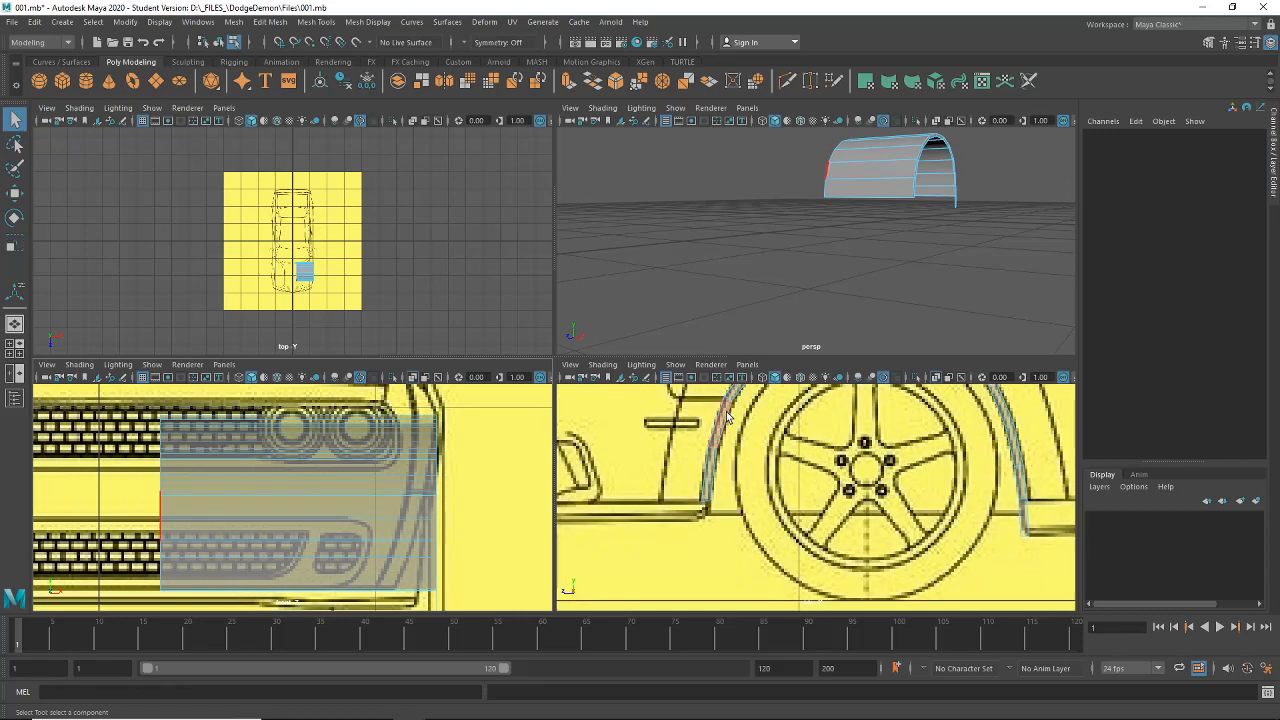
right_click_drag(727, 415, 664, 347)
middle_click_drag(747, 427, 762, 467, "alt")
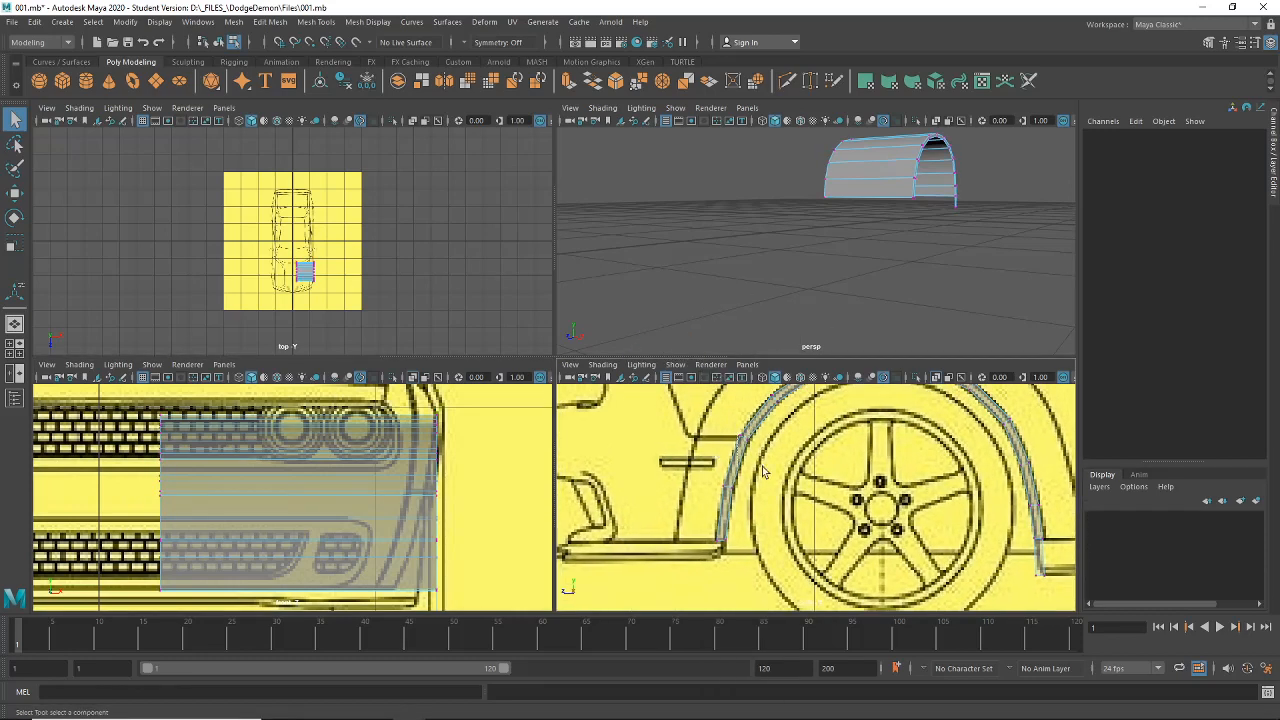
left_click(738, 440)
key("w")
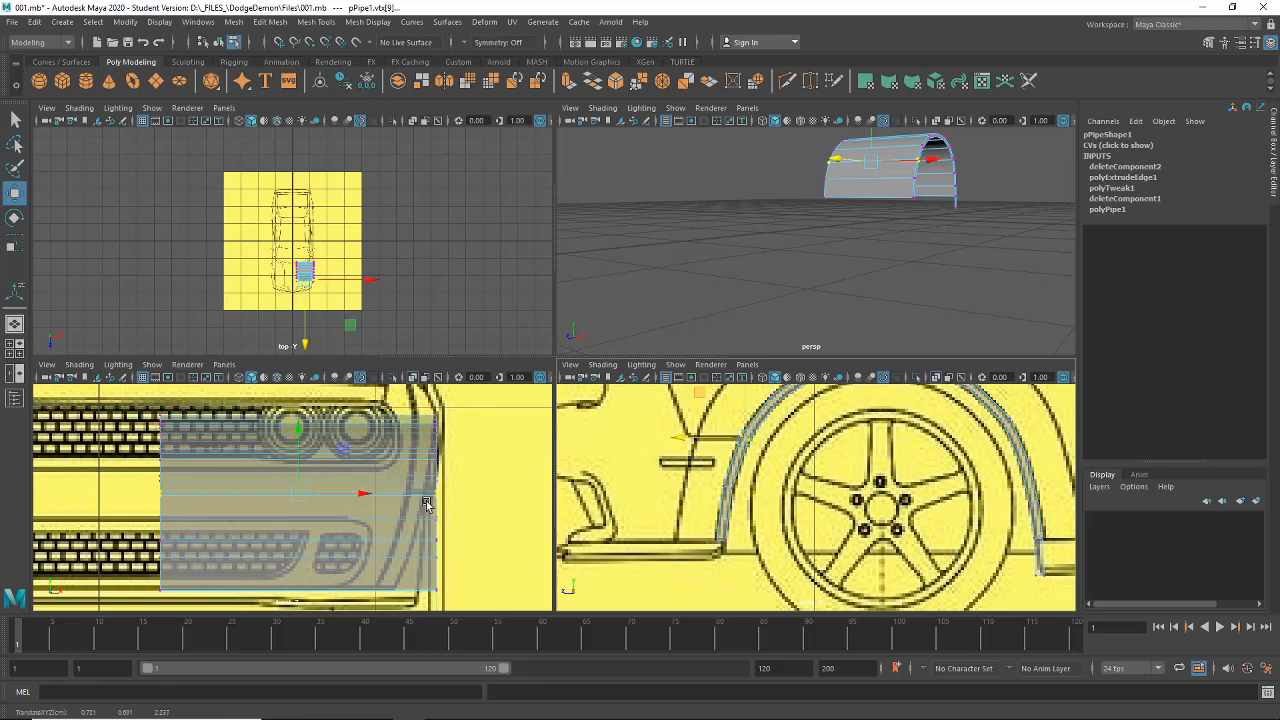
middle_click_drag(426, 502, 422, 461, "alt")
left_click_drag(693, 529, 757, 557)
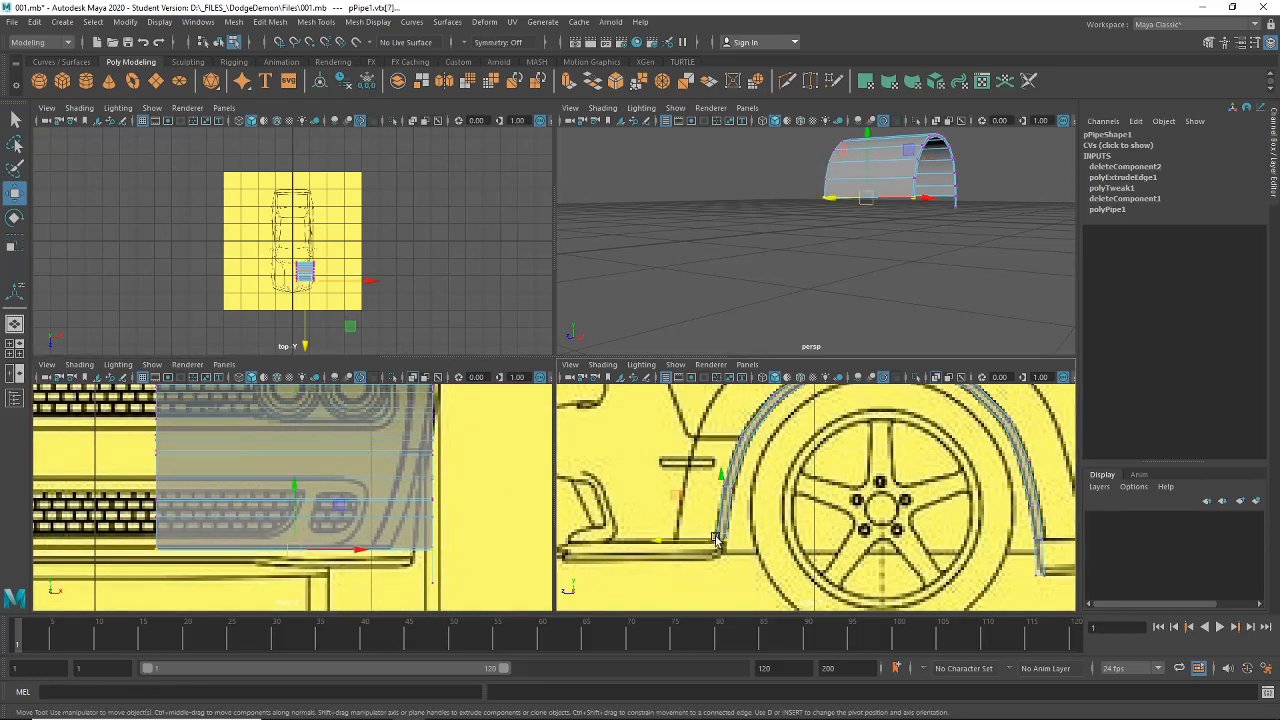
scroll(470, 551, "up", 1)
left_click_drag(357, 559, 312, 562)
Step: Move the next two vertex rows up the arch's front side inward to follow the body contour in the front view
left_click_drag(765, 498, 702, 479)
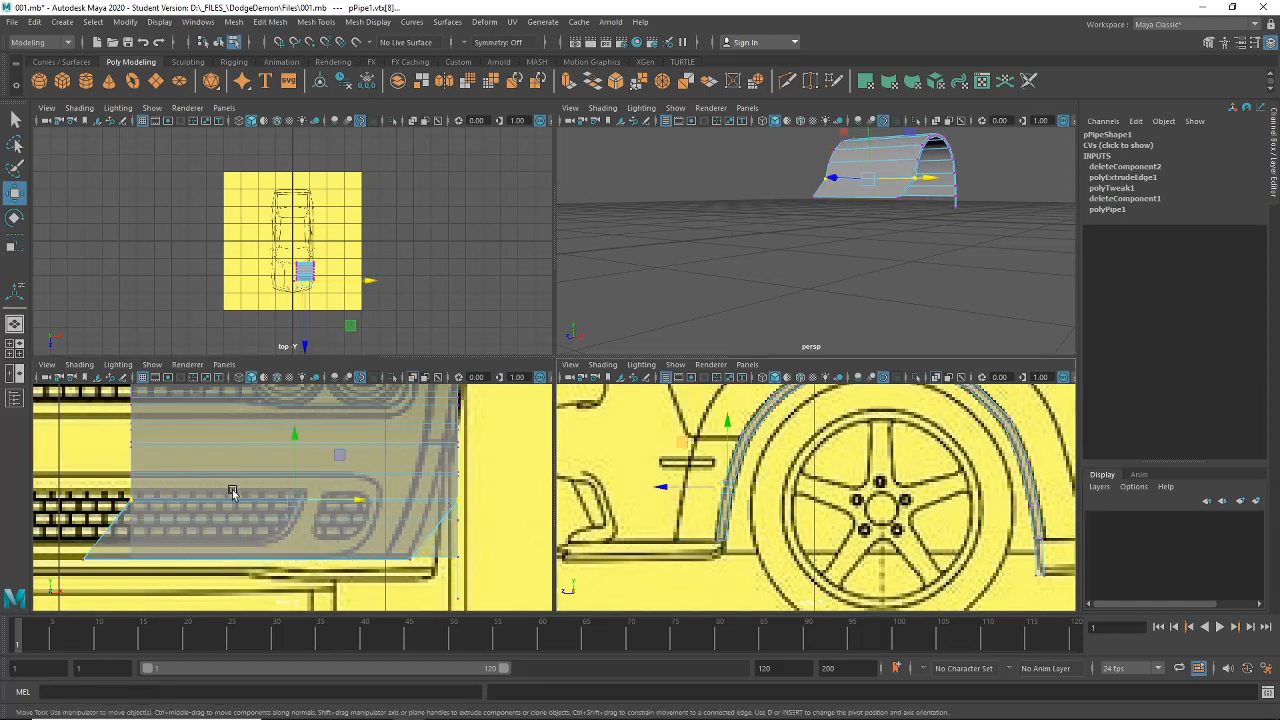
left_click_drag(348, 502, 337, 503)
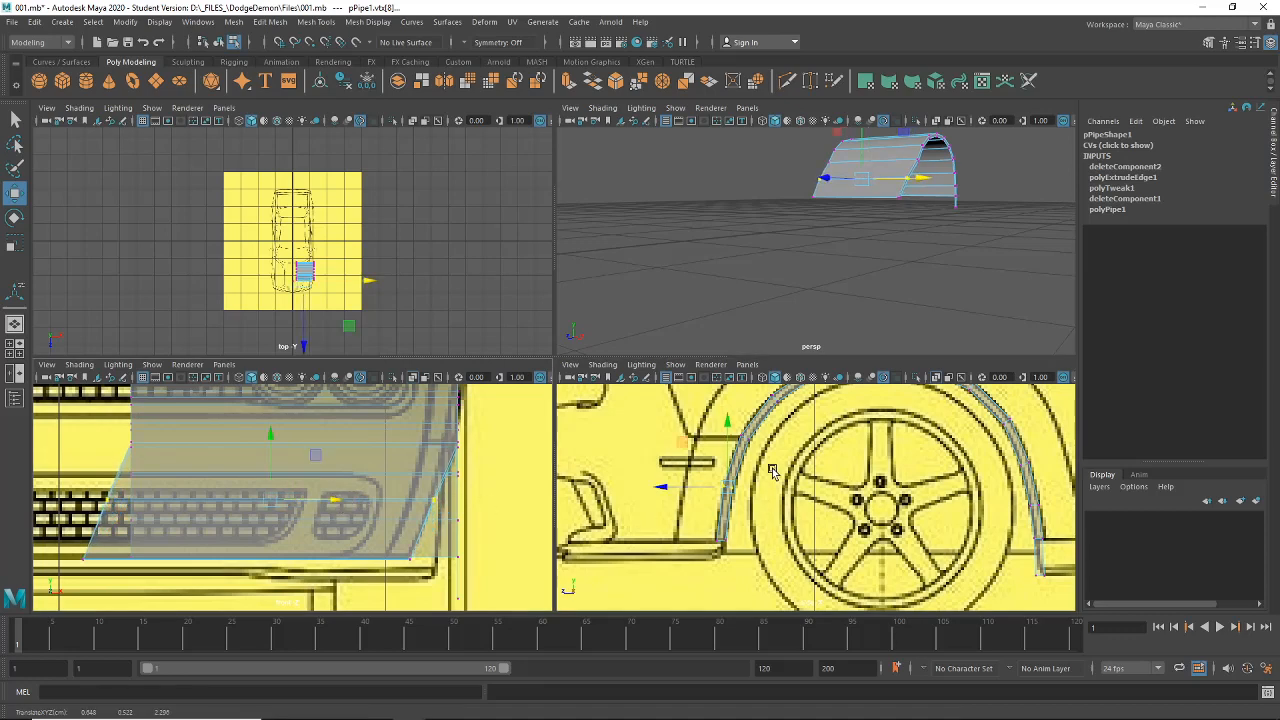
left_click_drag(756, 464, 729, 426)
middle_click_drag(479, 440, 481, 488, "alt")
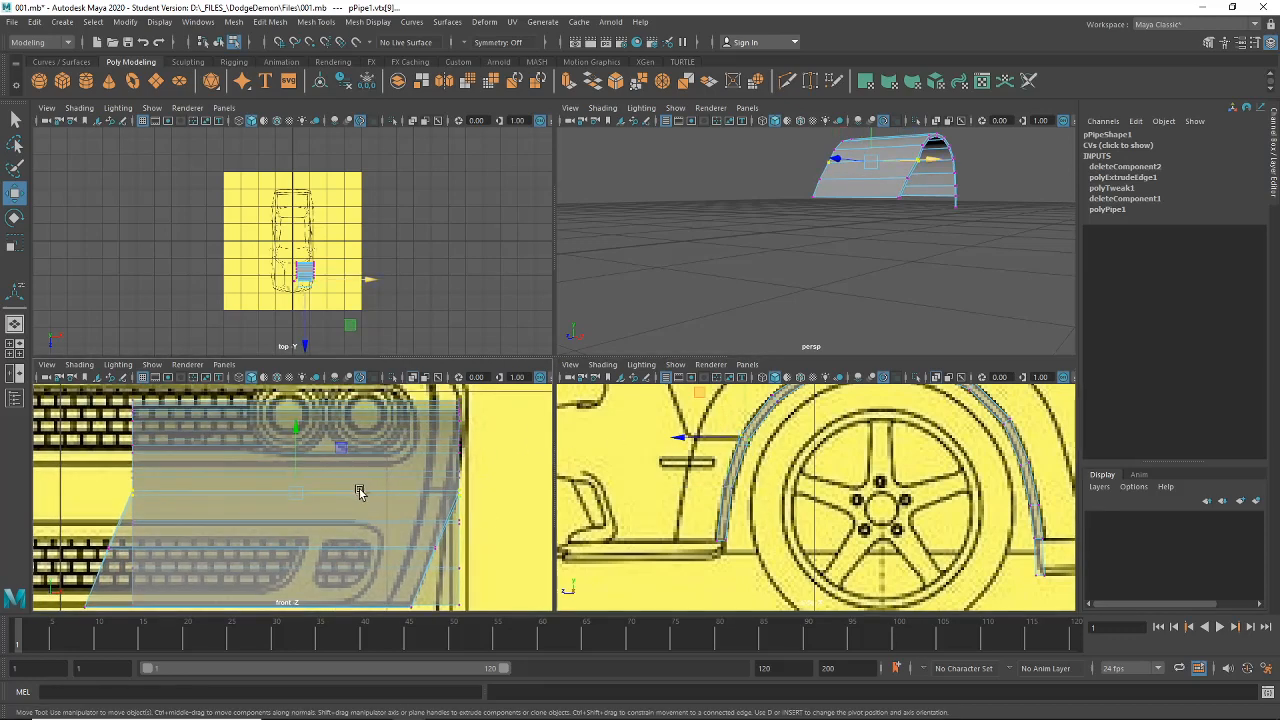
left_click_drag(360, 492, 348, 496)
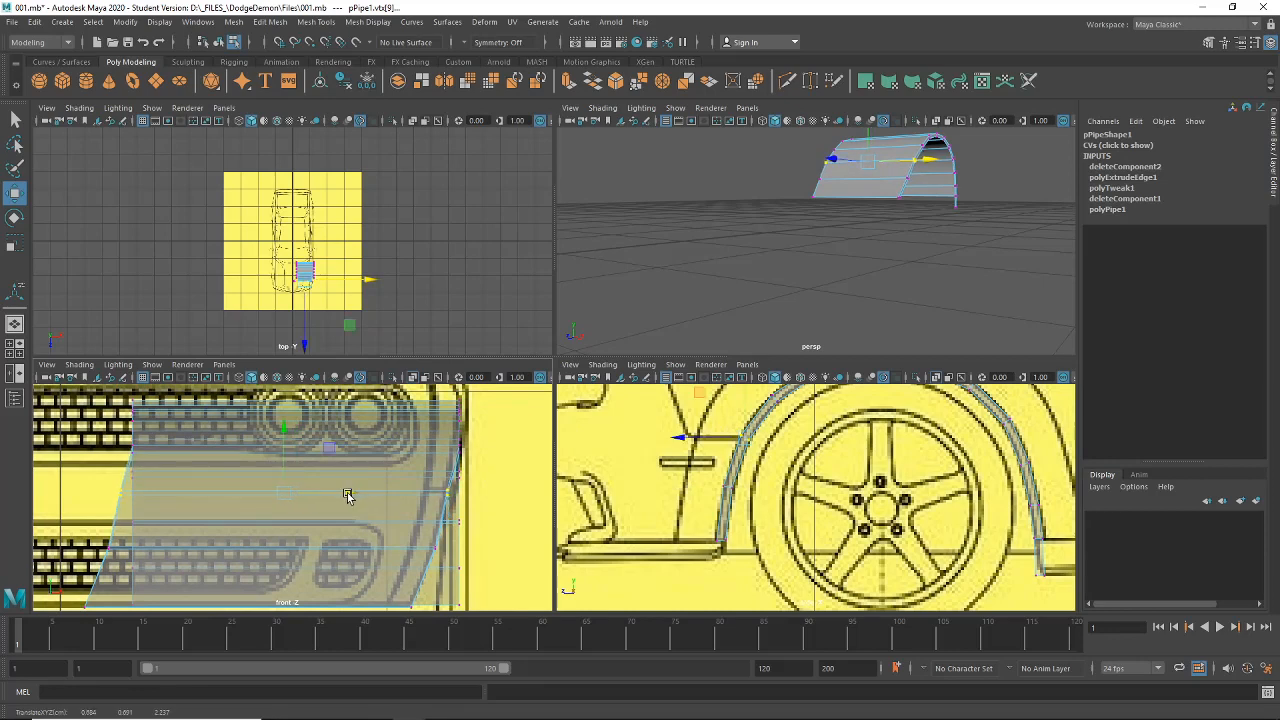
Step: Shift the two upper vertex rows on the arch's front side slightly inward along the front blueprint's body contour
middle_click_drag(743, 459, 741, 528, "alt")
left_click_drag(760, 448, 786, 478)
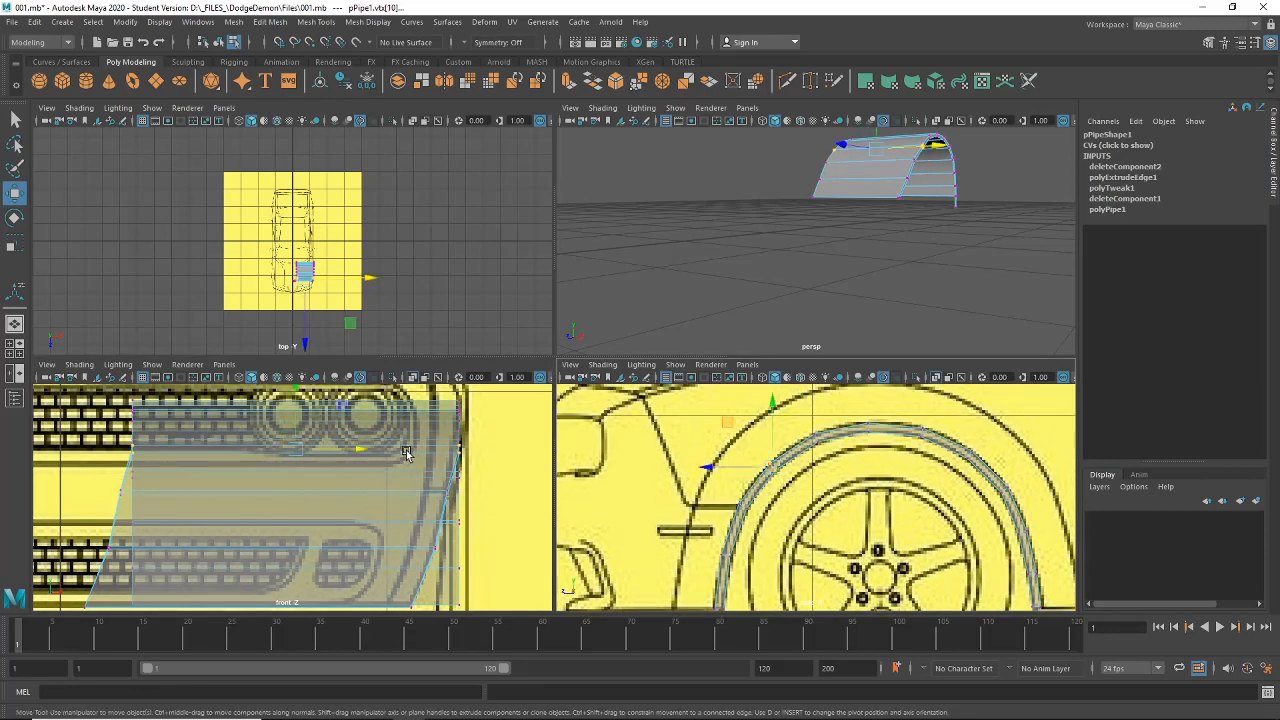
middle_click_drag(398, 459, 396, 487, "alt")
left_click_drag(359, 475, 350, 477)
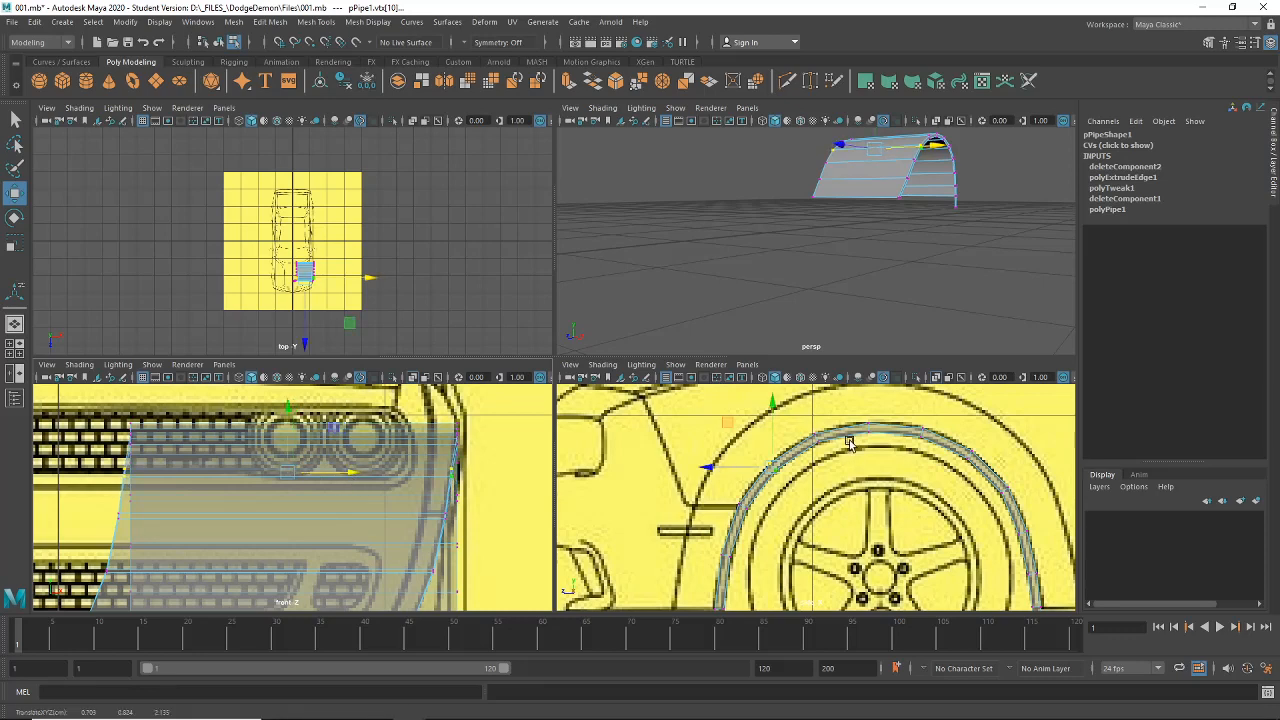
middle_click_drag(791, 417, 773, 442, "alt")
left_click_drag(827, 474, 778, 447)
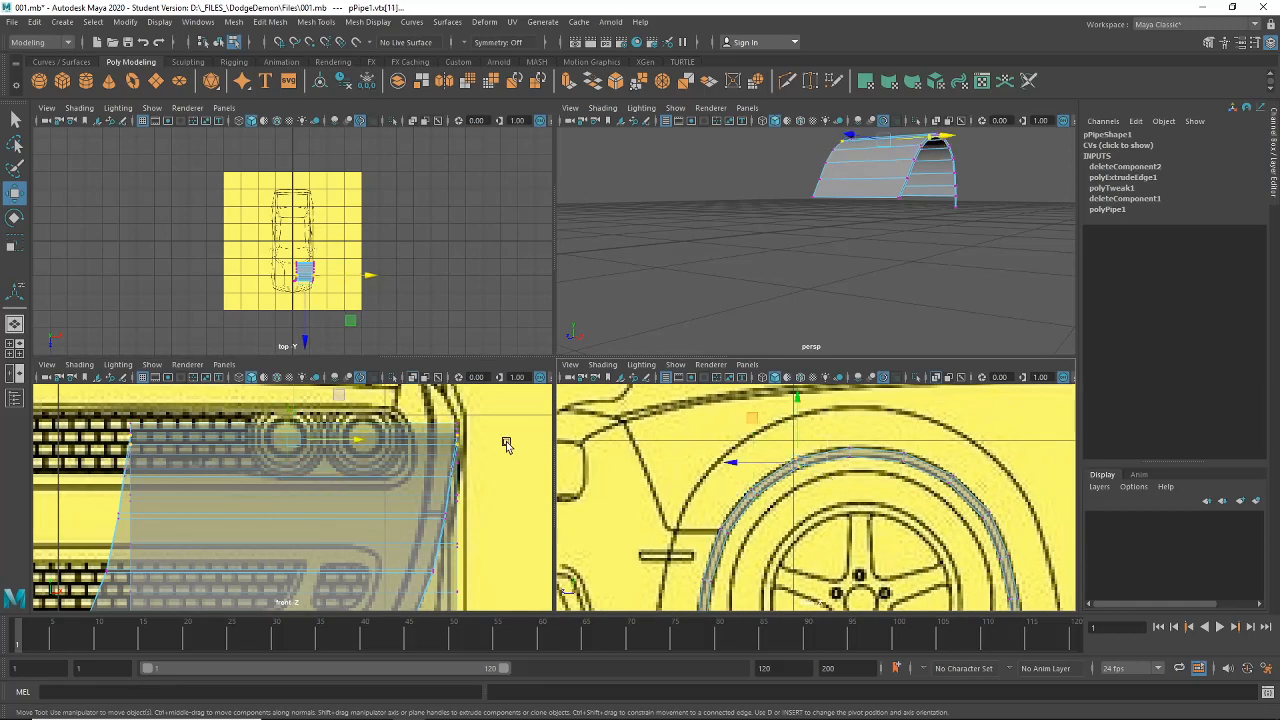
middle_click_drag(369, 433, 372, 450, "alt")
left_click_drag(362, 457, 361, 458)
Step: Fine-tune the sideways position of the two vertex rows at the arch's crown against the front blueprint
middle_click_drag(874, 489, 812, 483, "alt")
scroll(362, 430, "up", 3)
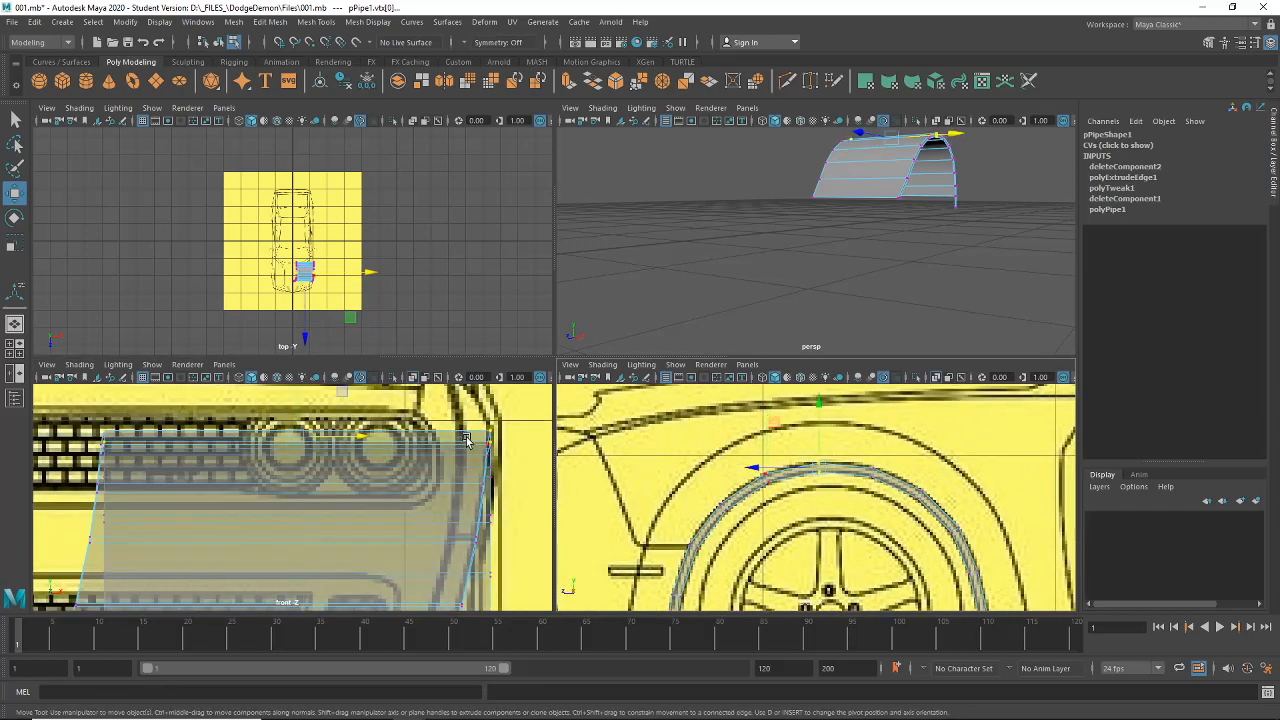
left_click(364, 425)
left_click_drag(364, 425, 361, 427)
left_click_drag(860, 457, 912, 462)
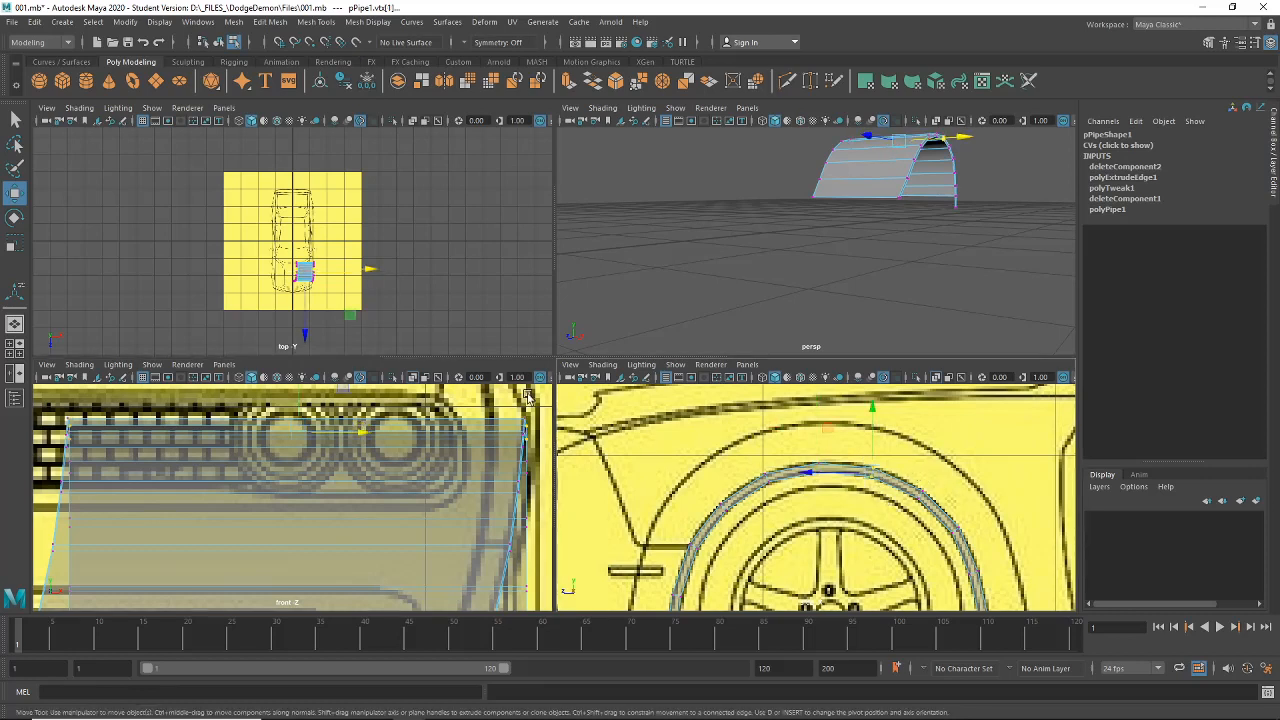
left_click_drag(364, 432, 363, 434)
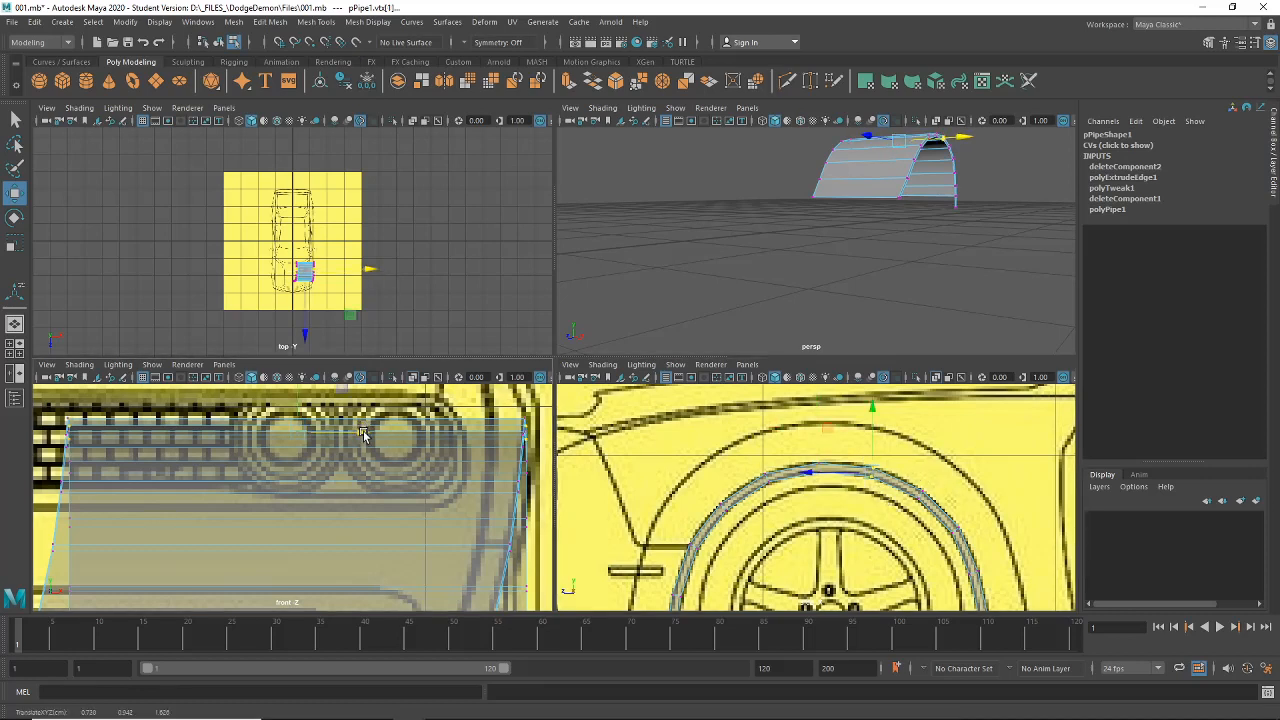
Step: Move the two upper vertex rows on the arch's rear side slightly inward in the front view to match the body contour
left_click_drag(921, 487, 913, 504)
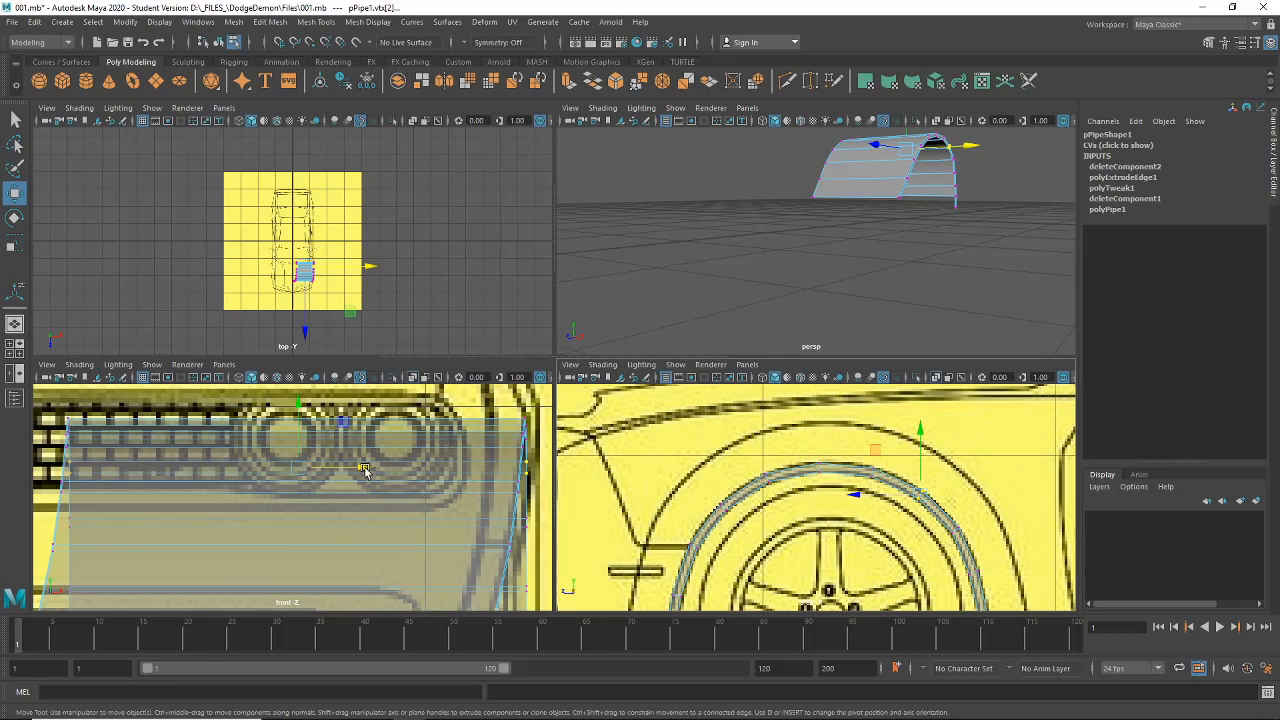
left_click_drag(364, 472, 360, 474)
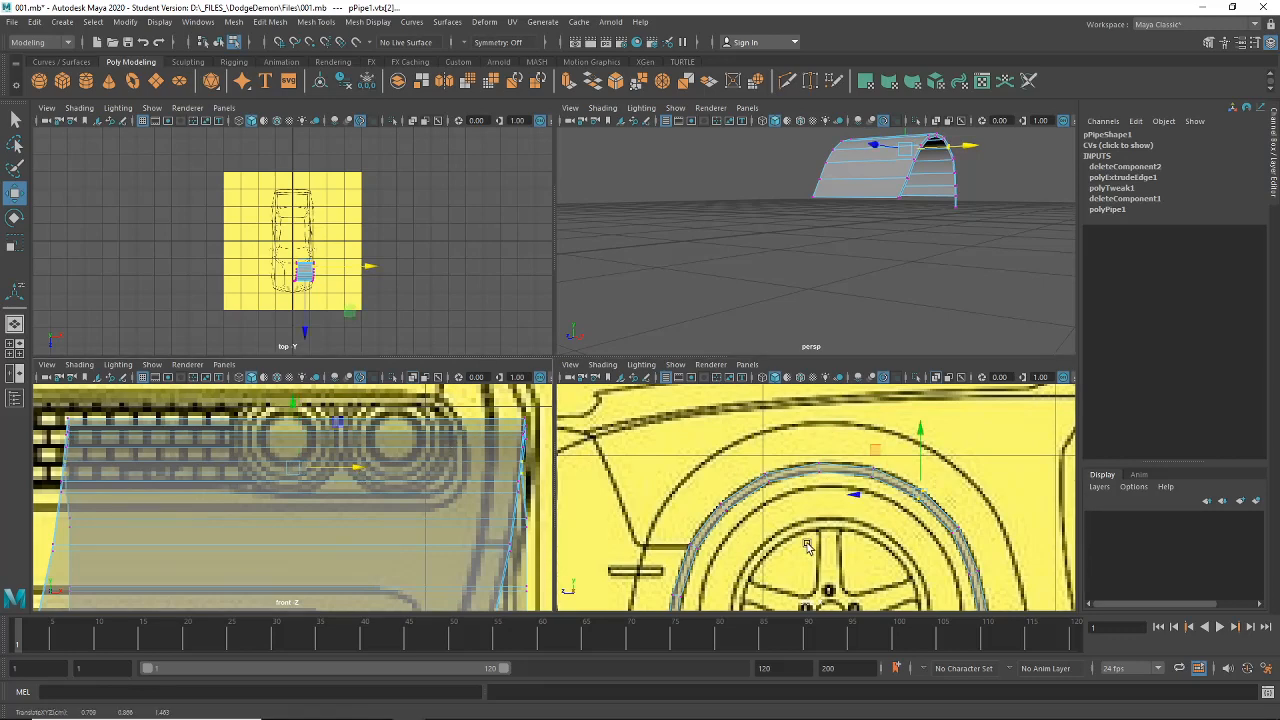
middle_click_drag(876, 532, 812, 460, "alt")
left_click_drag(885, 437, 903, 470)
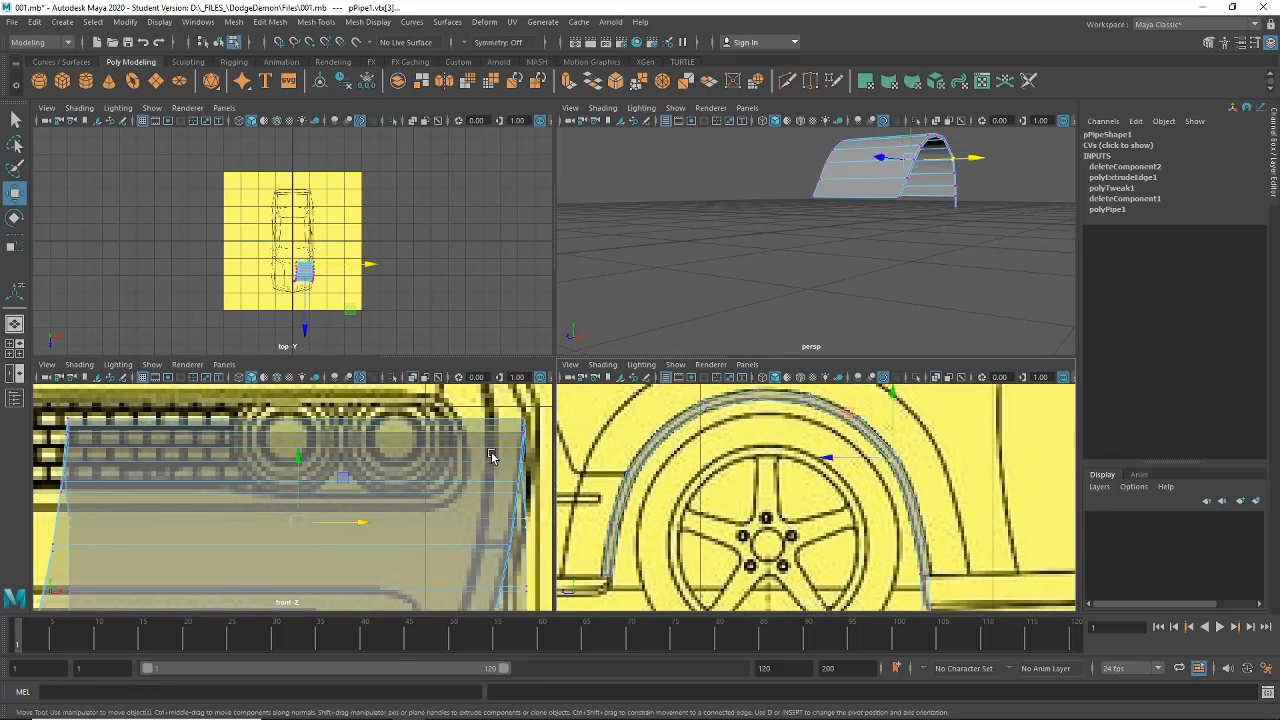
left_click_drag(357, 529, 347, 529)
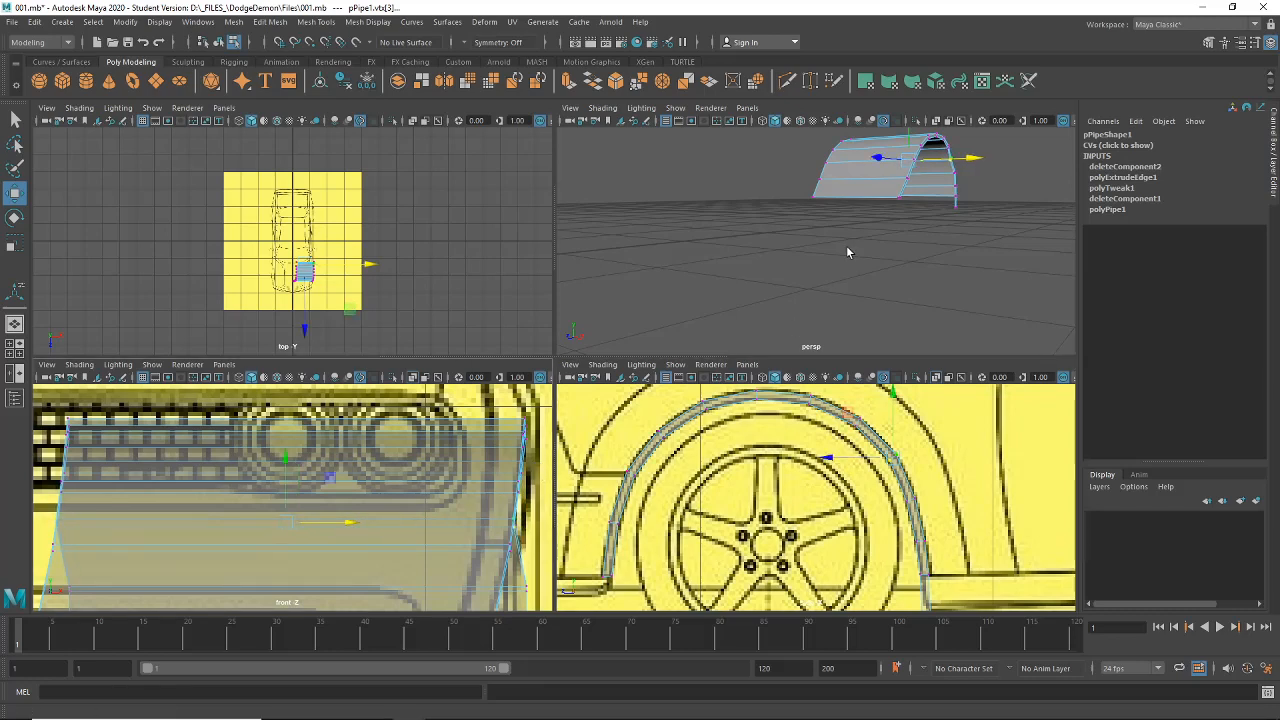
Step: Move the middle vertex row on the arch's rear side slightly outward in the front view to match the body contour
middle_click_drag(788, 560, 787, 533, "alt")
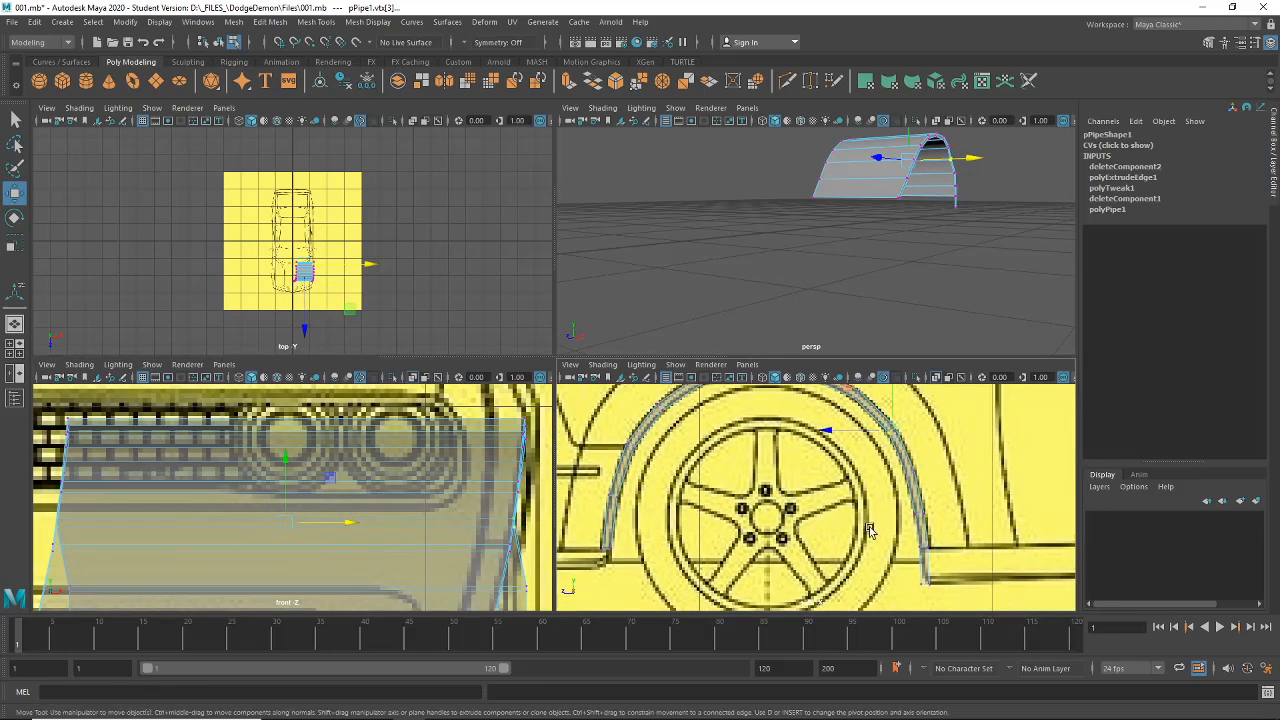
left_click_drag(898, 461, 922, 487)
middle_click_drag(520, 572, 477, 596, "alt")
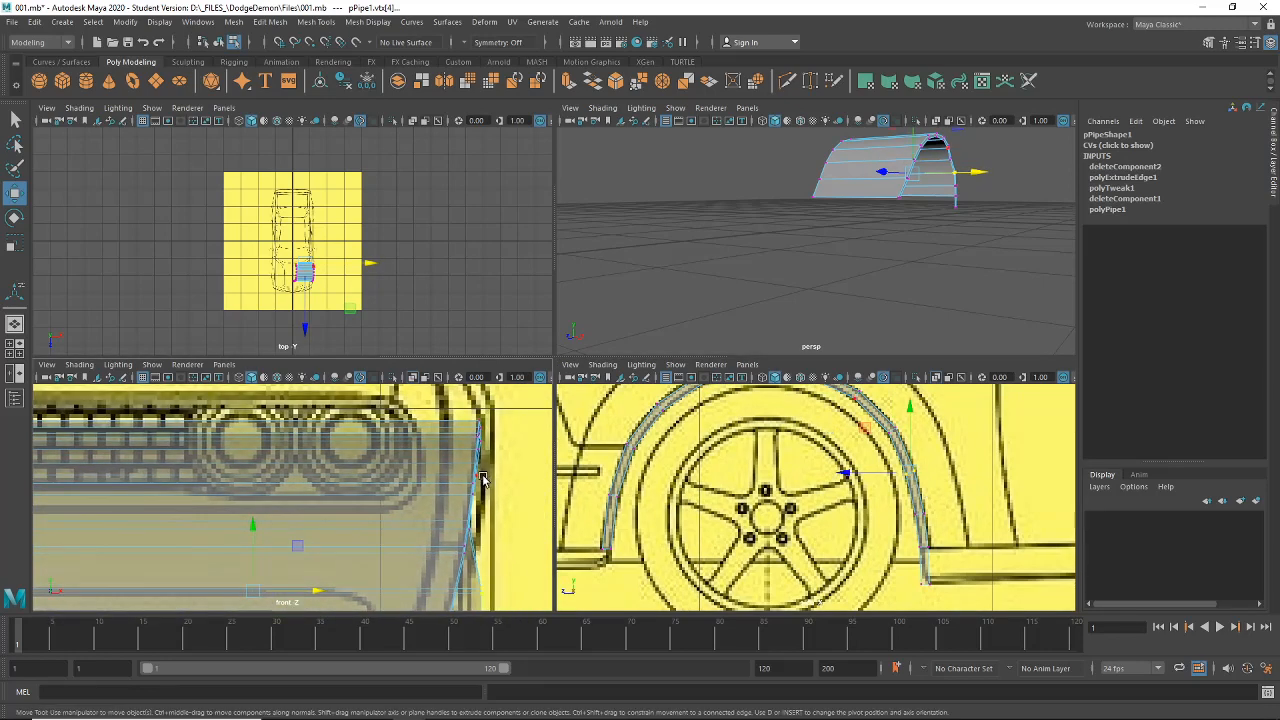
left_click_drag(886, 421, 792, 459)
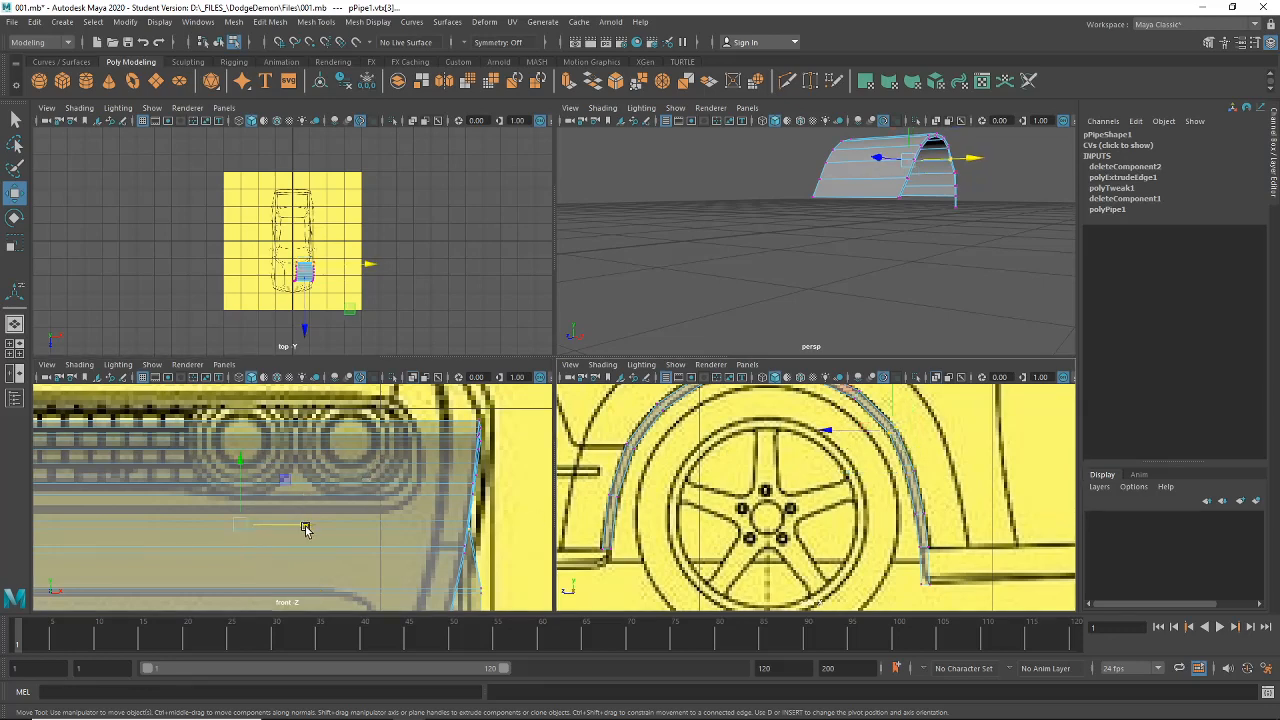
left_click_drag(305, 530, 315, 529)
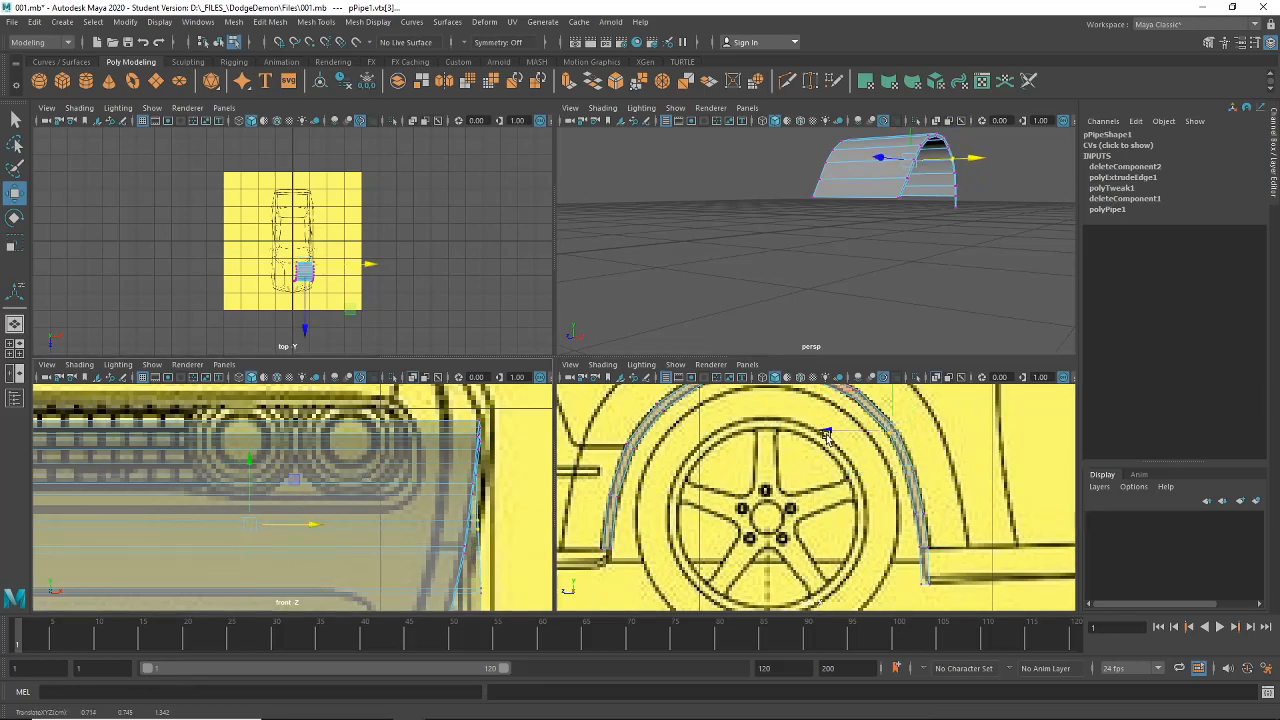
Step: Shift the upper vertex row on the arch's rear side slightly outward in the front view to follow the blueprint's body edge
middle_click_drag(827, 437, 829, 464, "alt")
left_click_drag(843, 437, 870, 412)
middle_click_drag(456, 456, 465, 475, "alt")
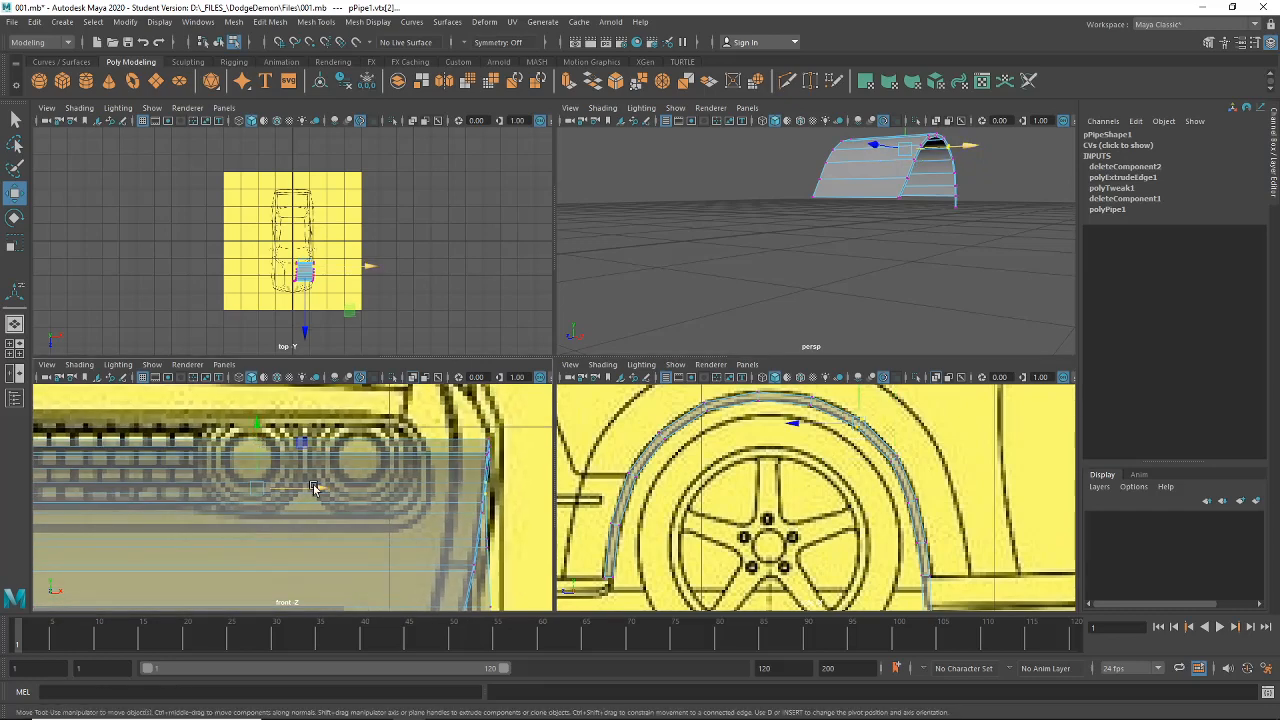
left_click_drag(313, 488, 333, 490)
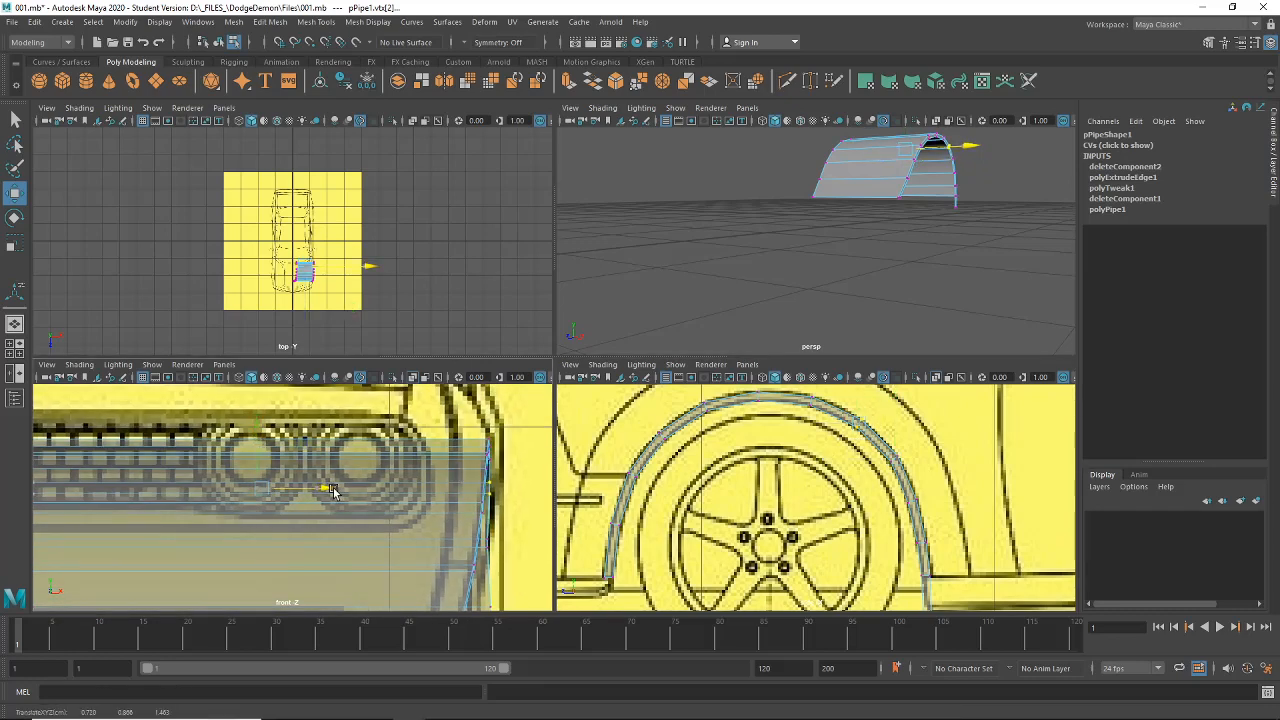
Step: Adjust the outermost vertices midway down the arch's rear side sideways to follow the body contour in the front view
left_click(481, 535)
left_click_drag(495, 545, 501, 543)
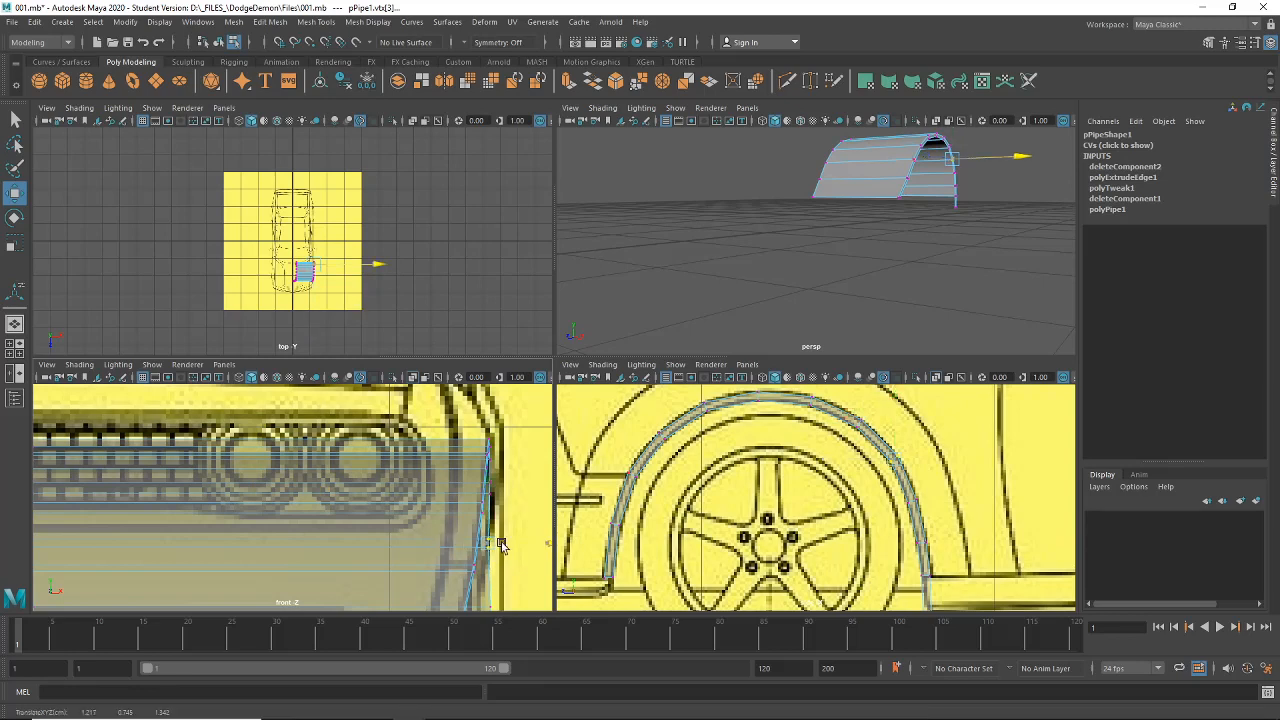
middle_click_drag(484, 568, 472, 467, "alt")
left_click_drag(469, 493, 517, 513)
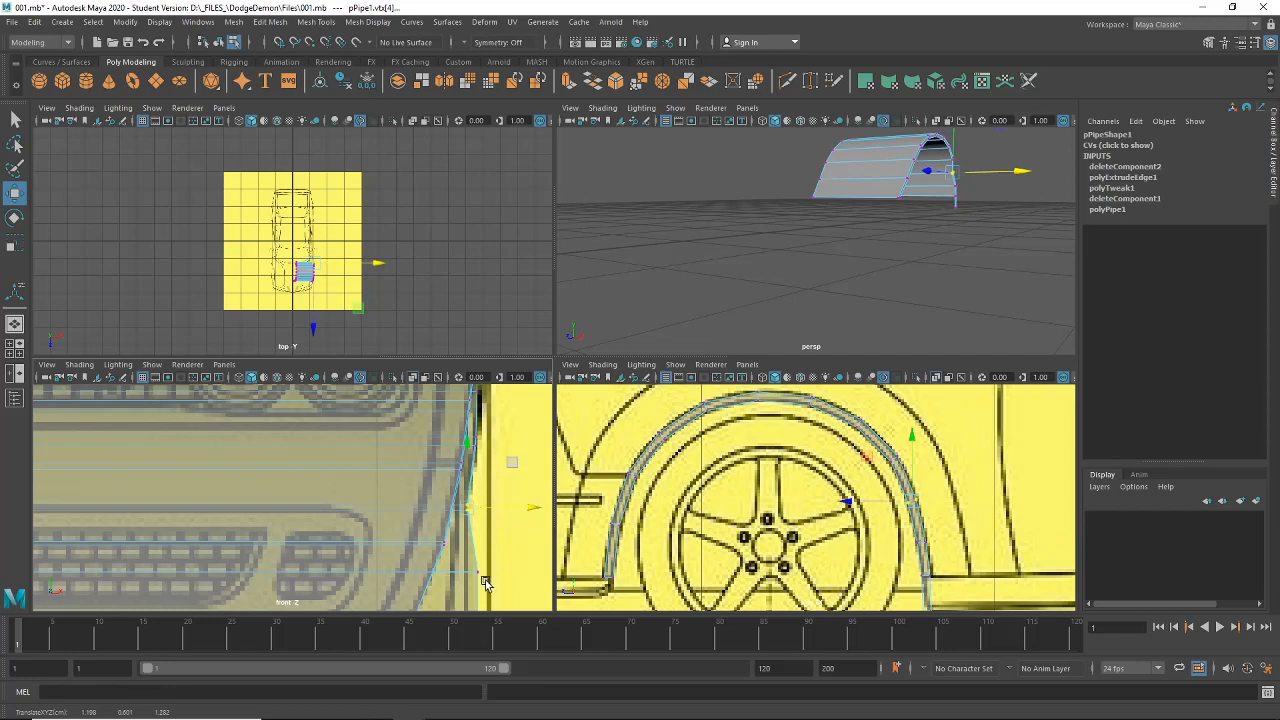
middle_click_drag(487, 585, 490, 502, "alt")
left_click_drag(535, 472, 509, 482)
Step: Move the outermost vertices near the lower end of the arch's rear side inward to the front blueprint's contour
mouse_move(490, 525)
left_mouse_down()
mouse_move(517, 525)
mouse_move(483, 533)
left_mouse_up()
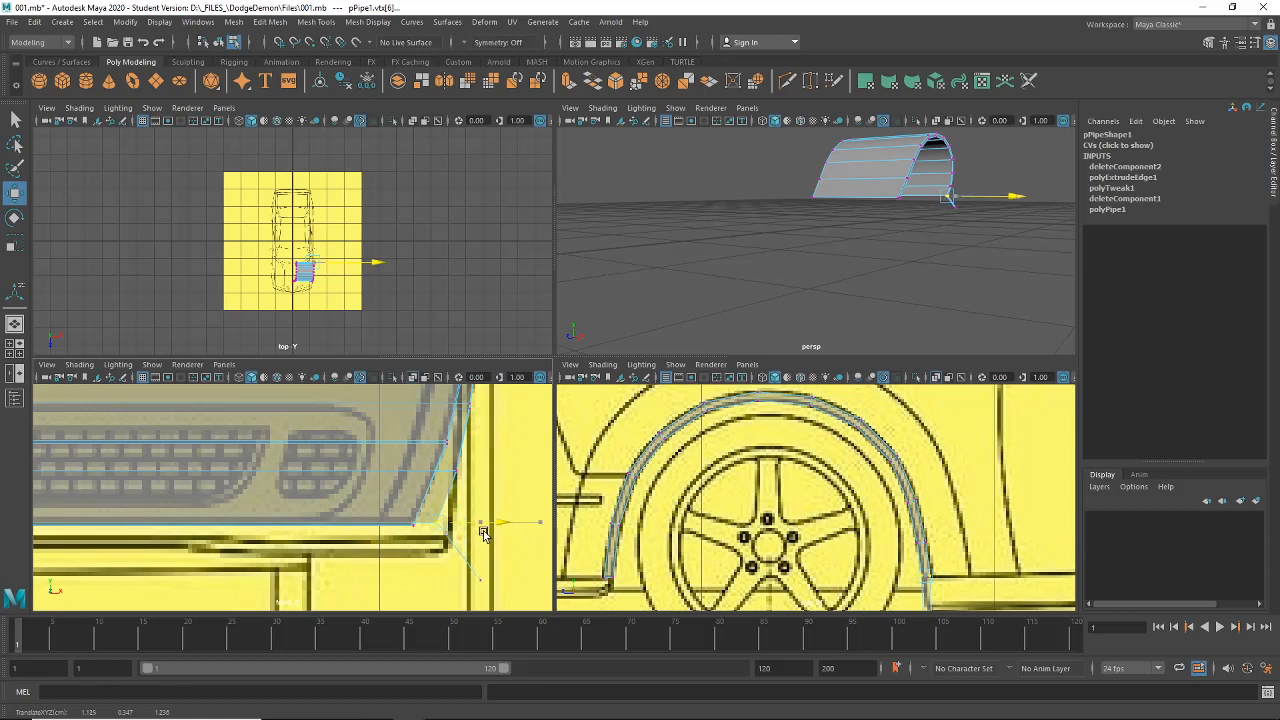
left_click(465, 479)
left_click(455, 471)
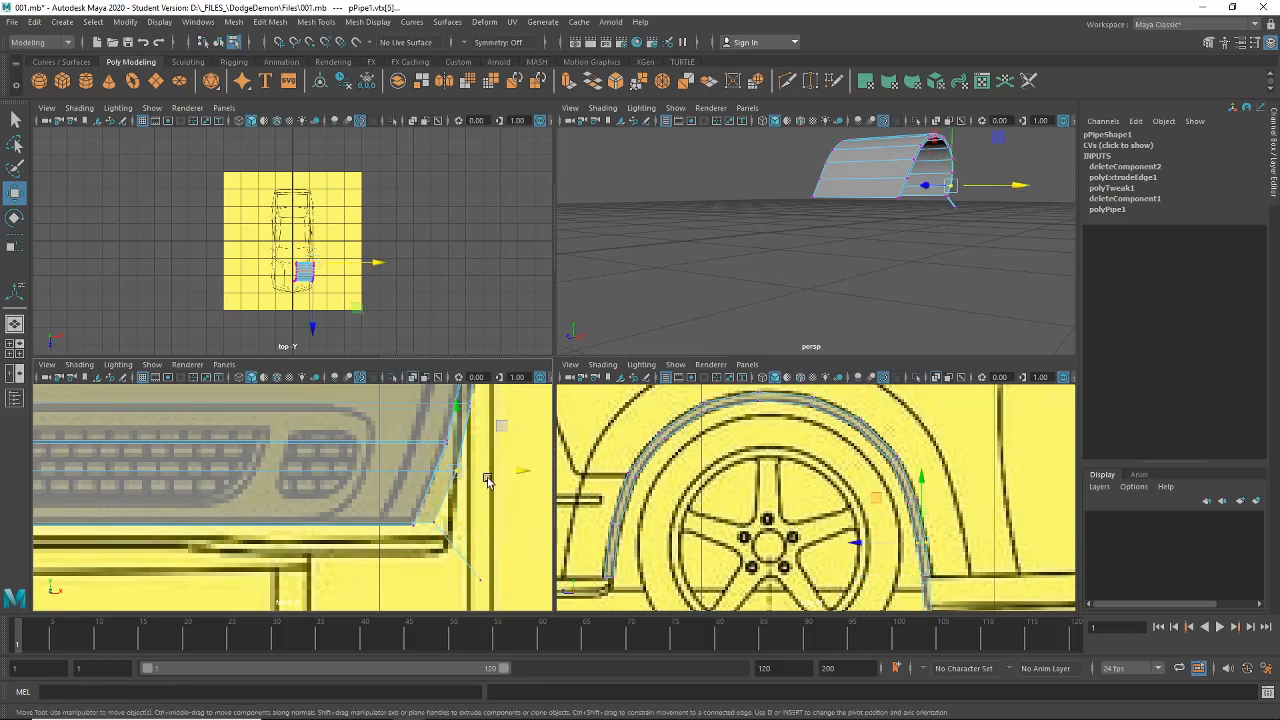
left_click_drag(492, 471, 489, 468)
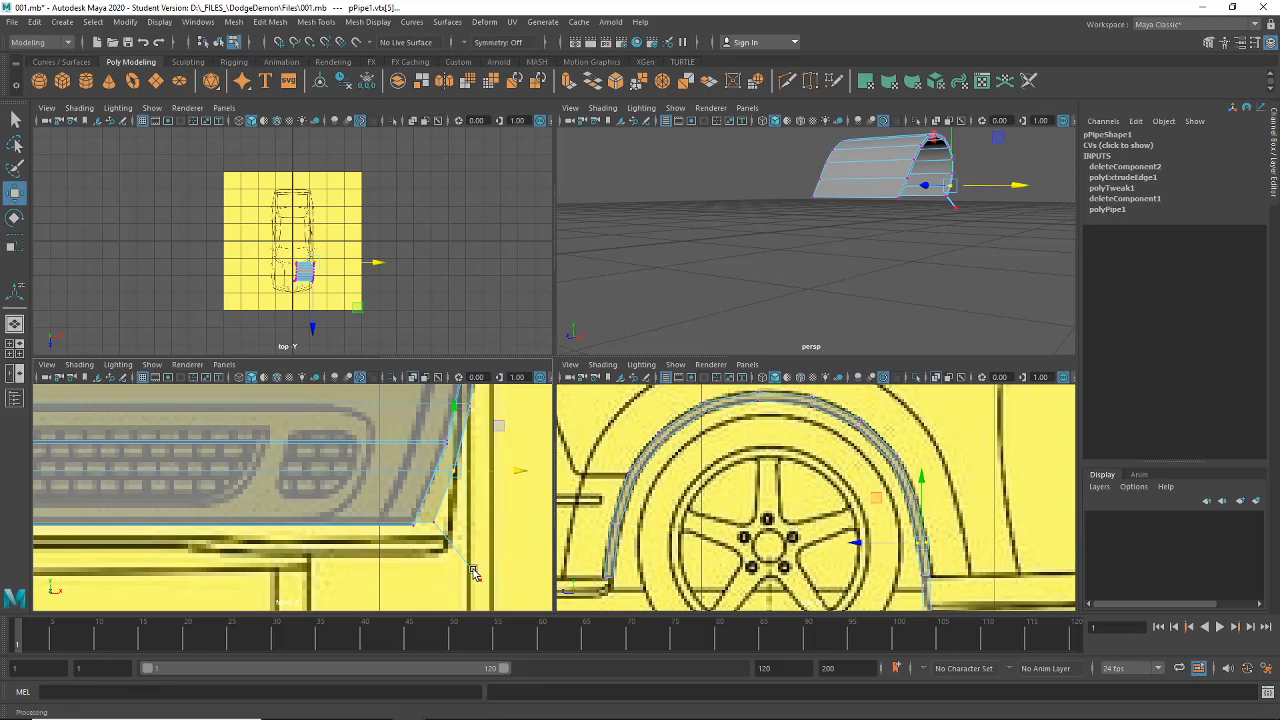
Step: Move the lowest rear arch vertices inward in the front view, checking the shape against reference photo 005.jpg, and fine-tune the vertices just above
mouse_move(476, 575)
left_mouse_down()
mouse_move(516, 607)
mouse_move(489, 588)
left_mouse_up()
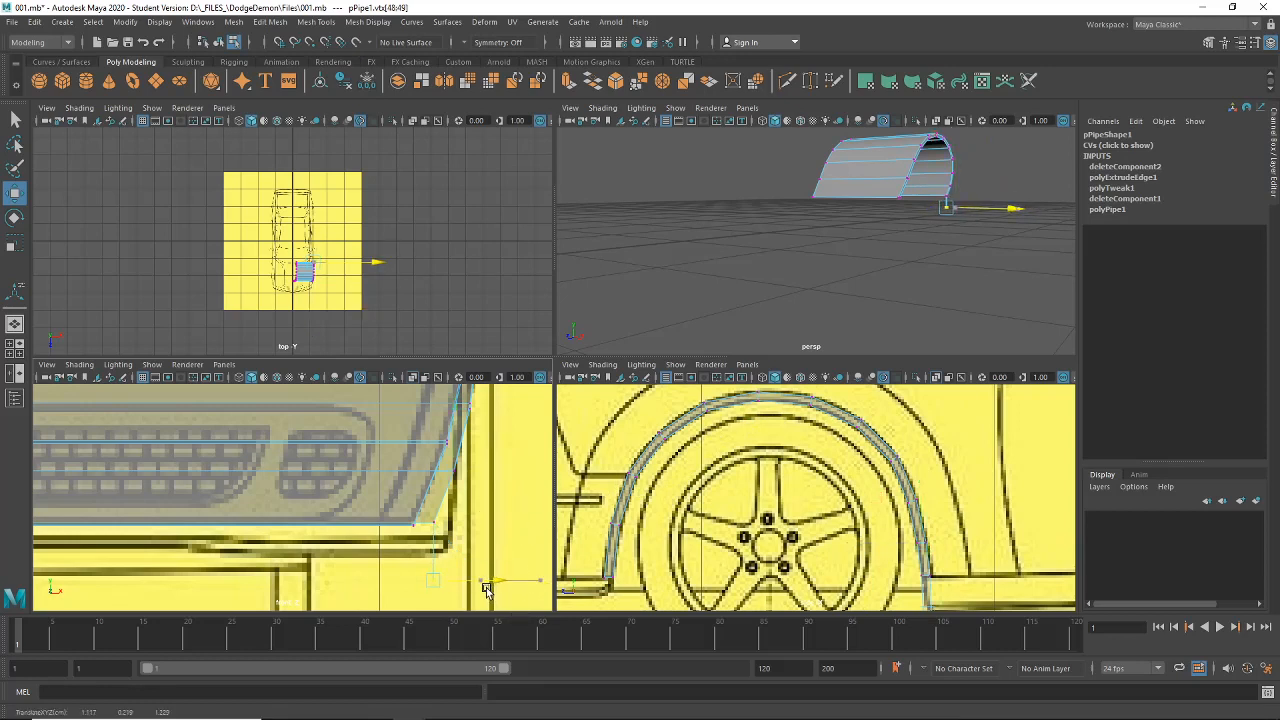
left_click_drag(485, 590, 485, 590)
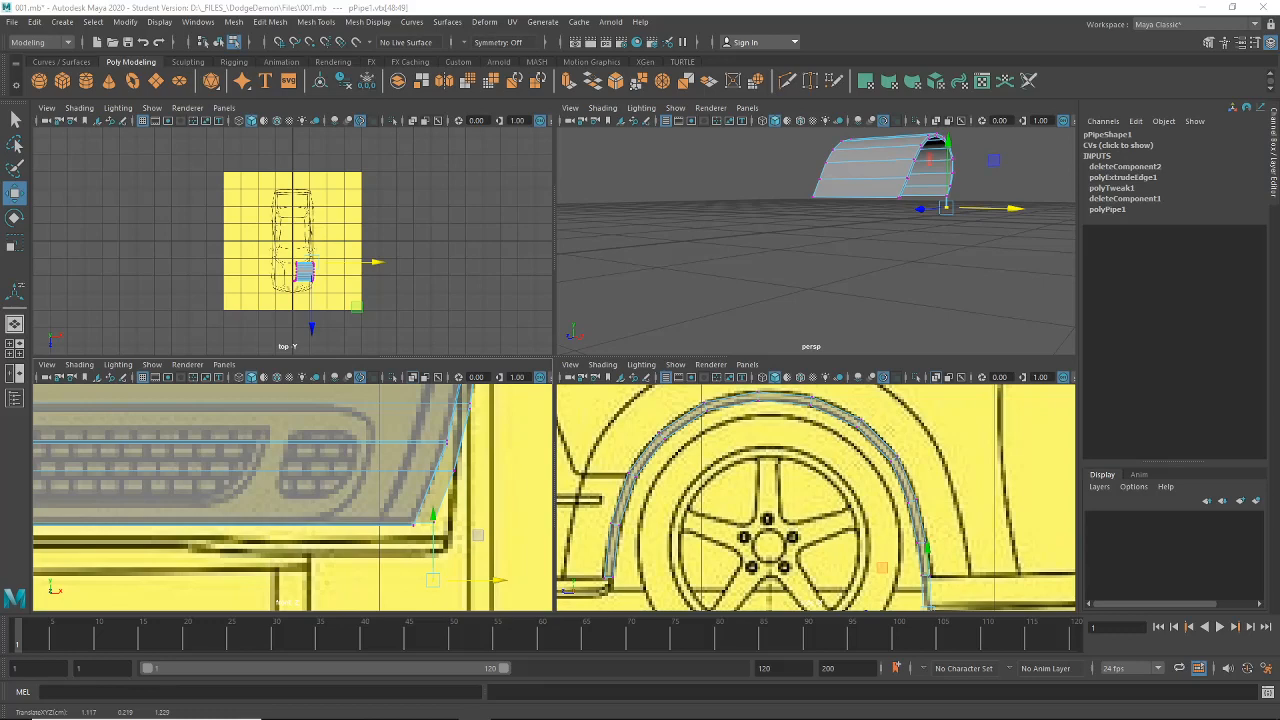
left_click_drag(1279, 70, 526, 88)
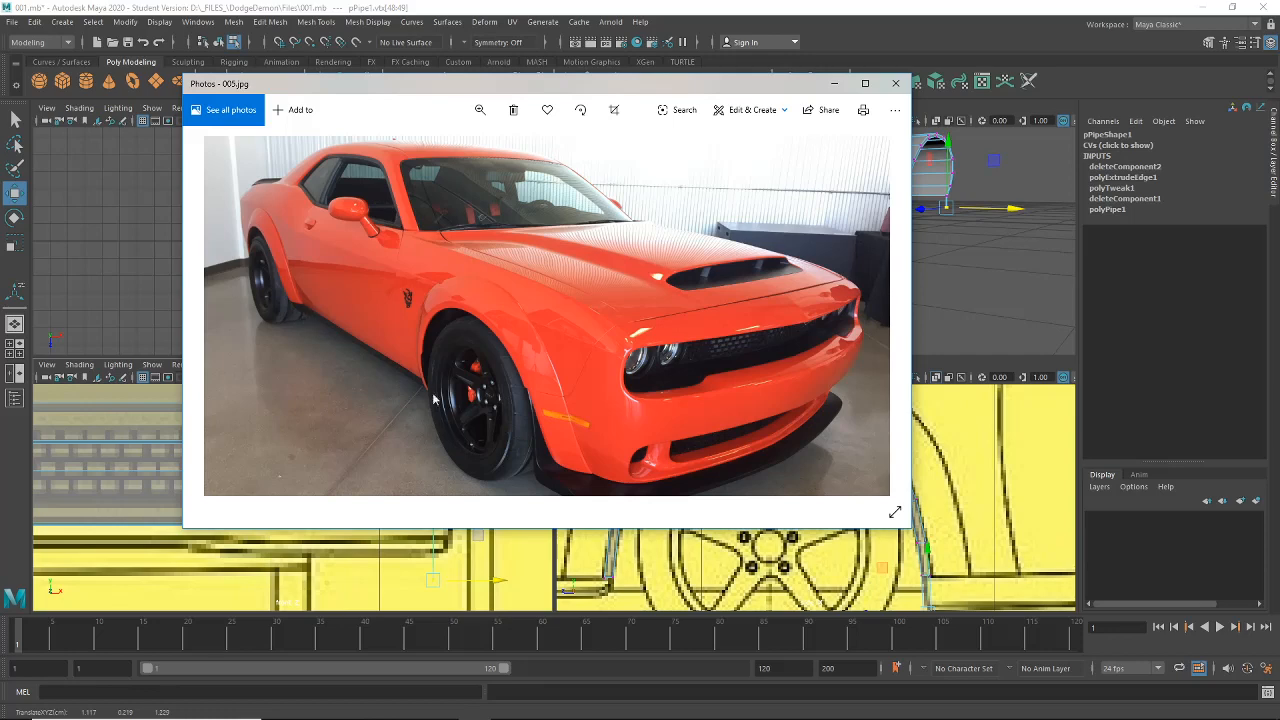
left_click_drag(791, 80, 1279, 150)
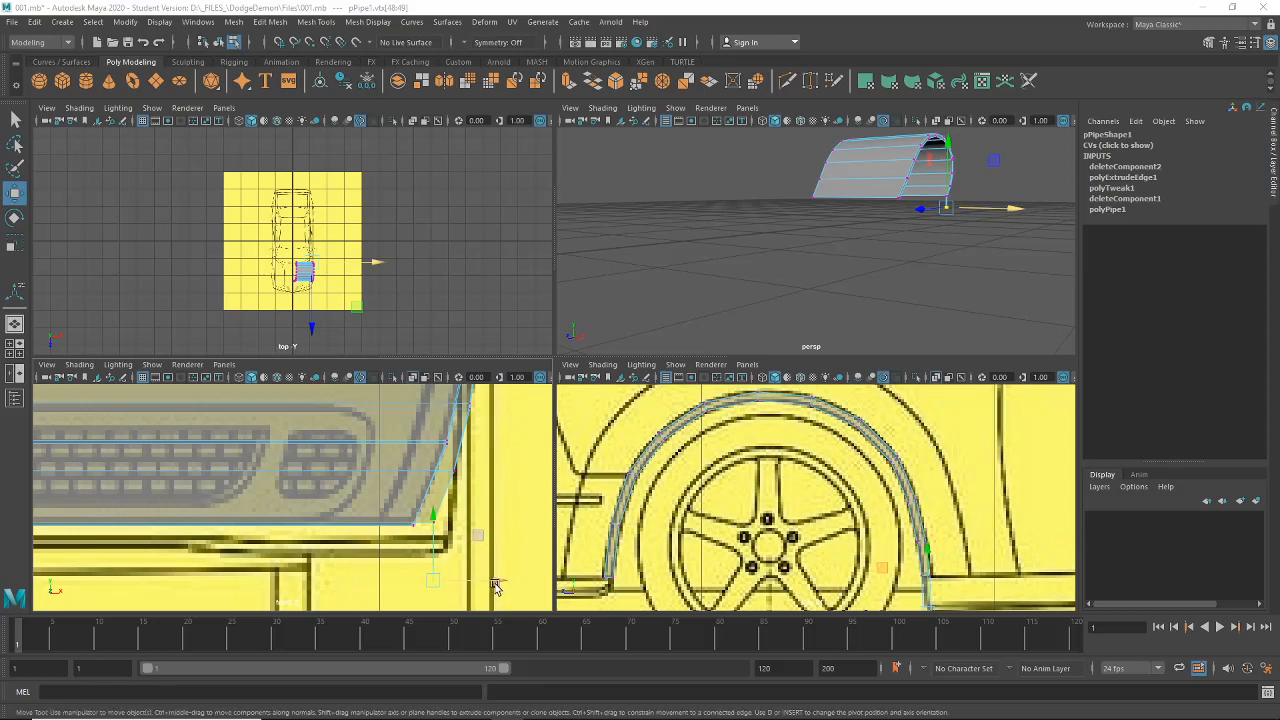
left_click_drag(495, 585, 485, 585)
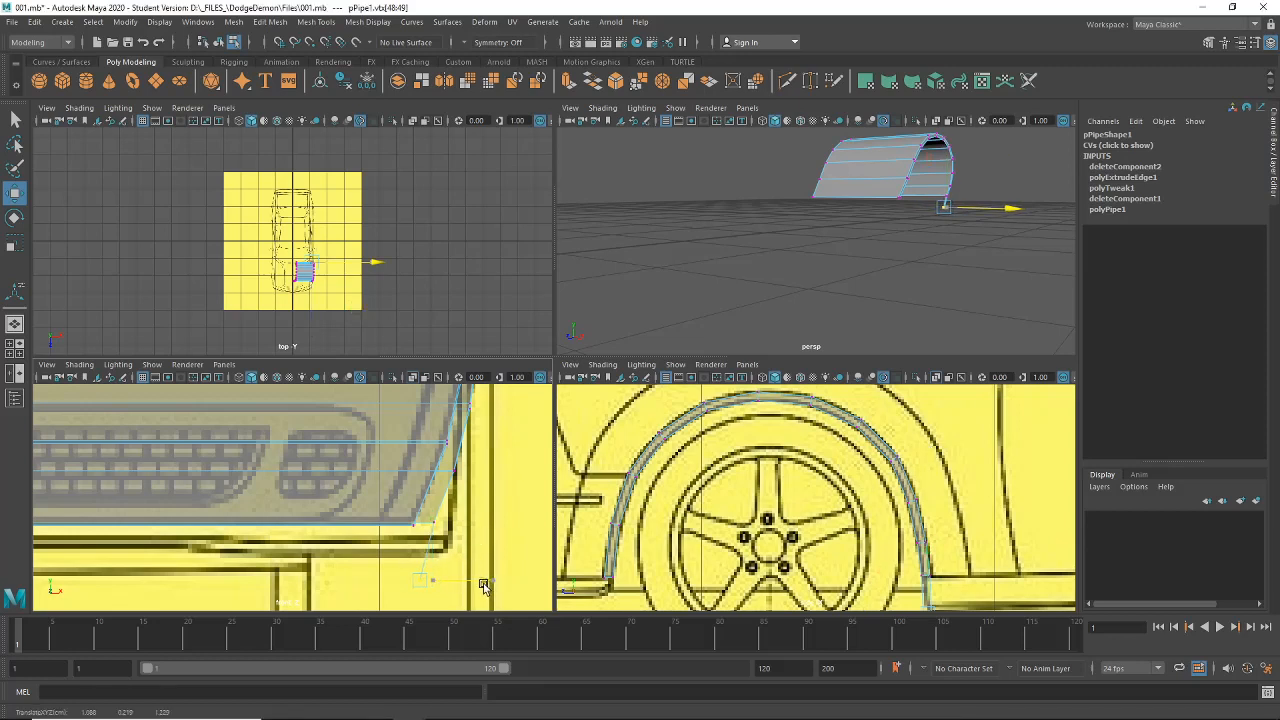
left_click_drag(428, 512, 466, 527)
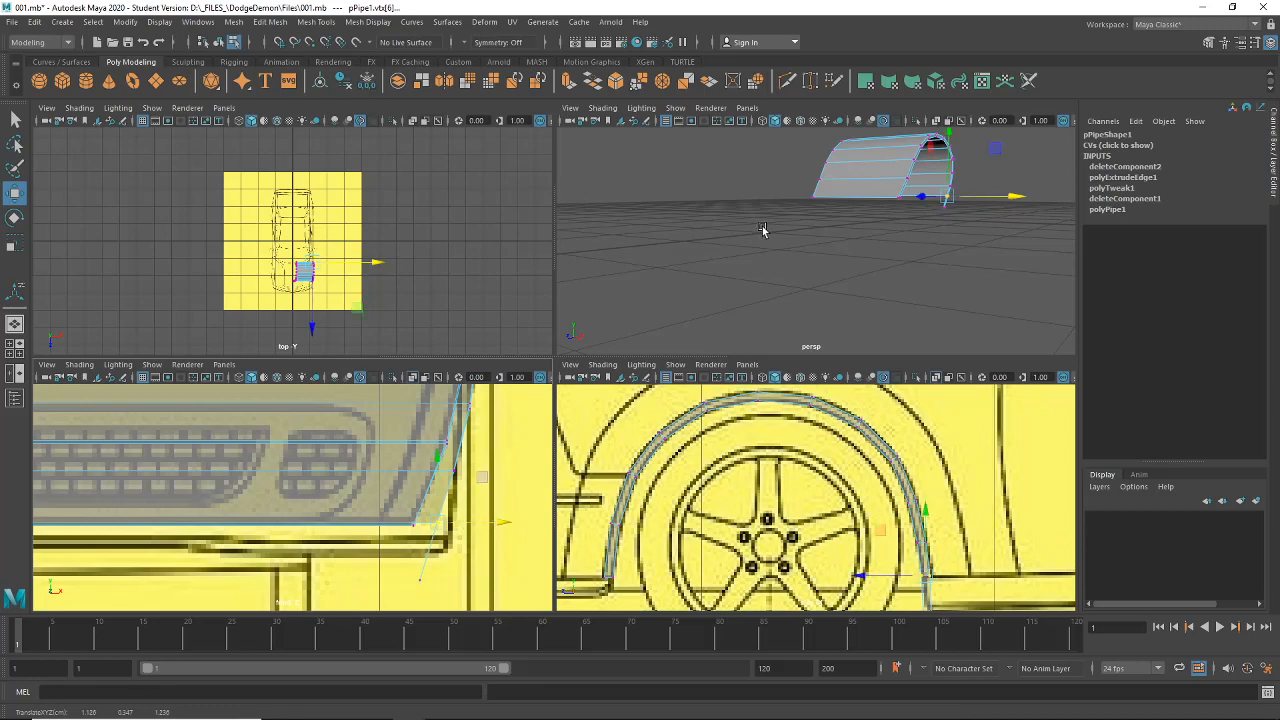
Step: Delete the wide inner faces of the pipe in the perspective view, keeping only the thin arch strip
key("space")
left_click_drag(760, 266, 785, 313, "alt")
right_click_drag(690, 296, 690, 336)
left_click_drag(592, 231, 654, 387)
key("Delete")
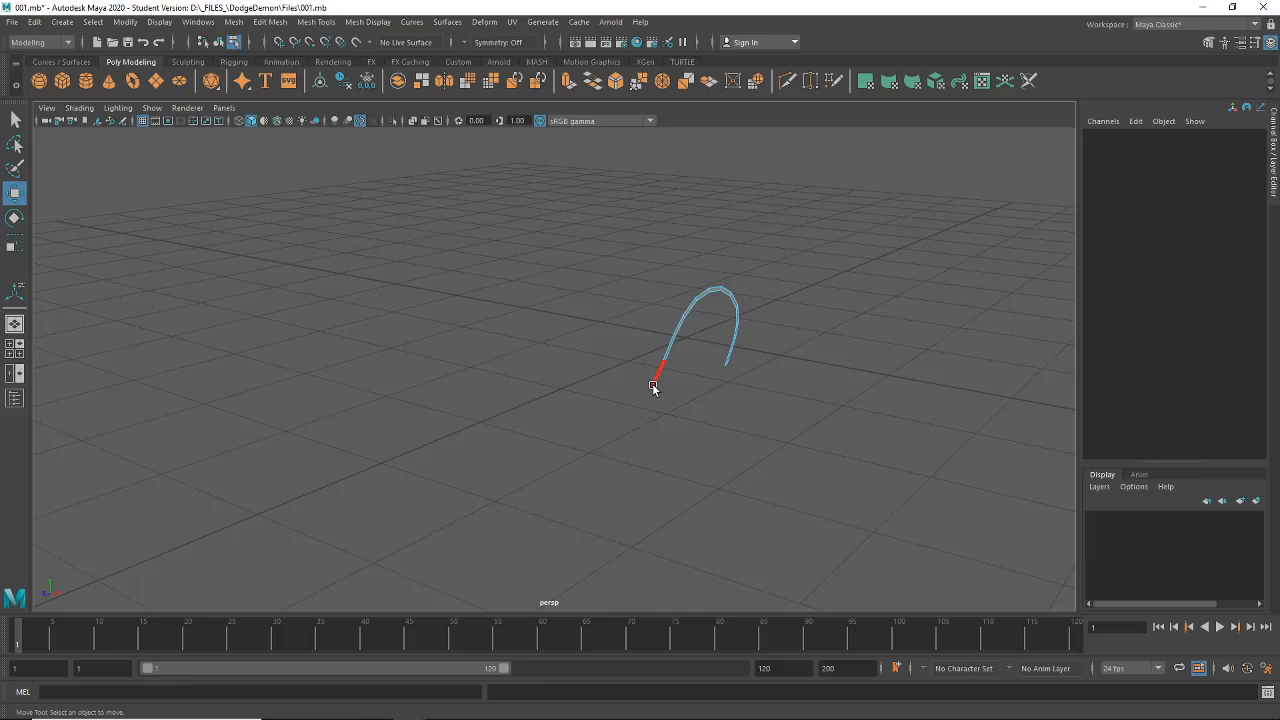
left_click_drag(651, 306, 624, 309, "alt")
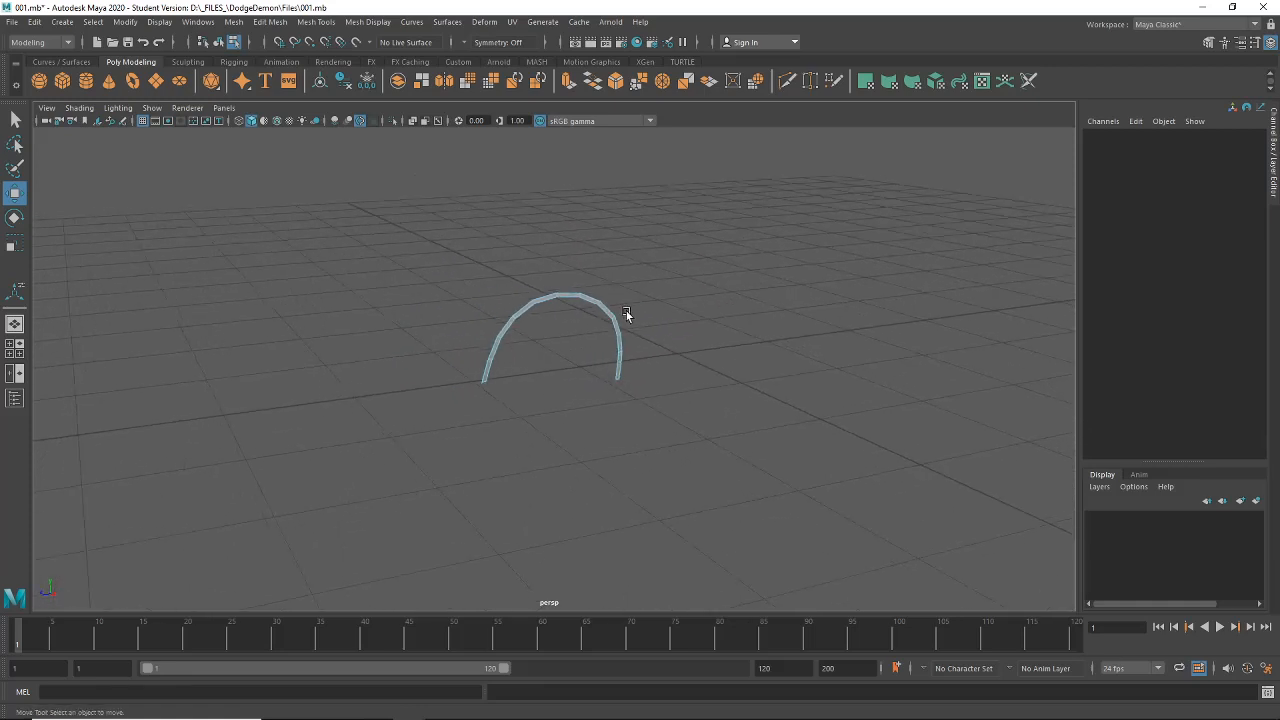
Step: Select all outer edges of the arch strip around the front wheel in the side view
left_click(14, 350)
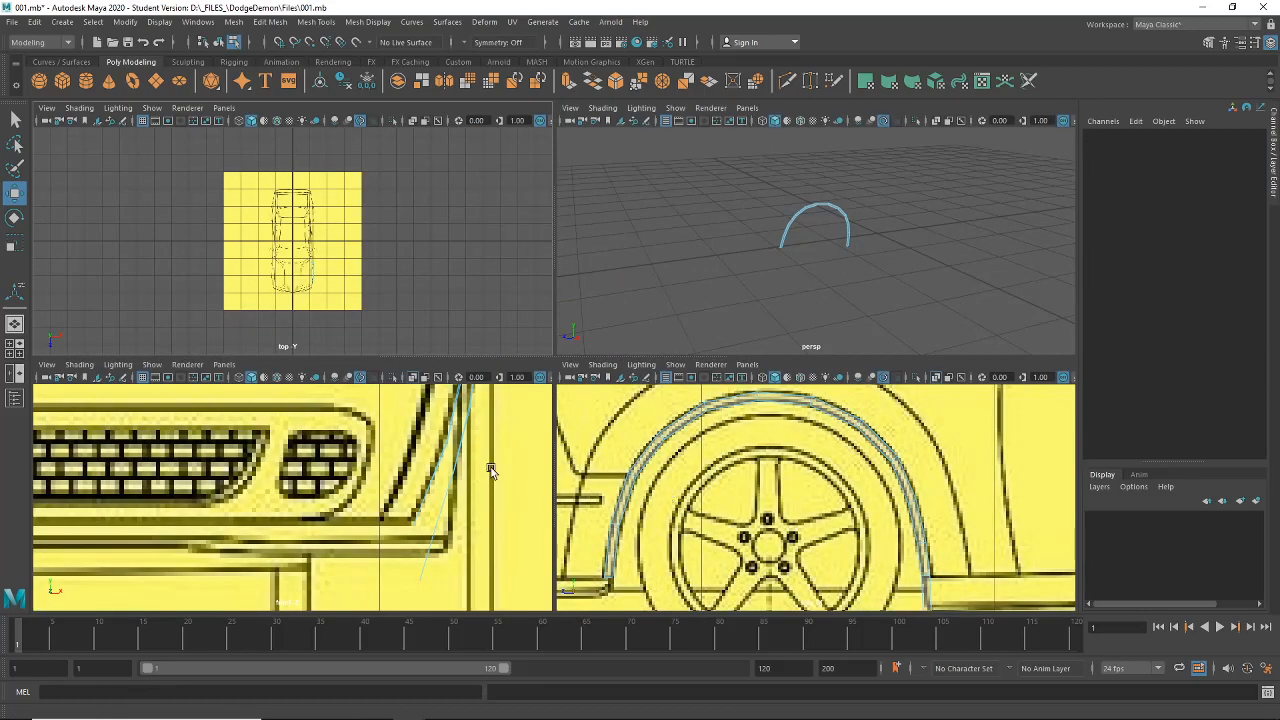
key("space")
scroll(555, 370, "down", 10)
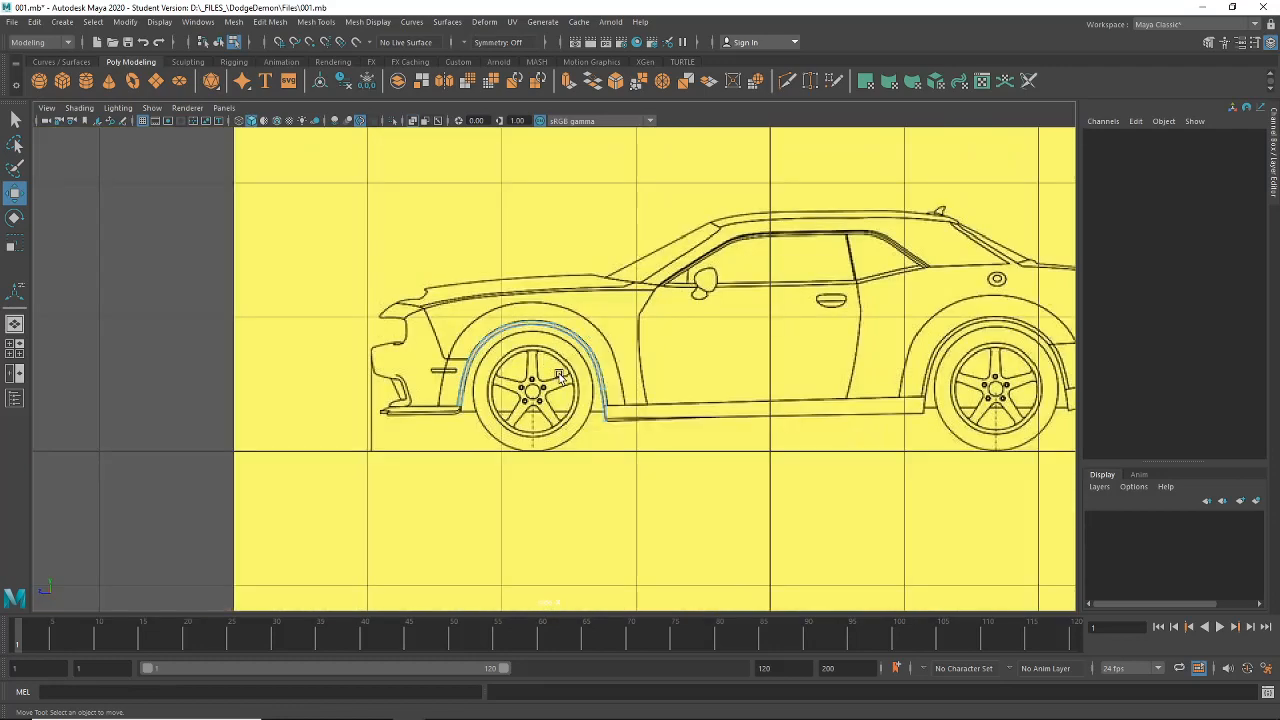
scroll(558, 378, "up", 5)
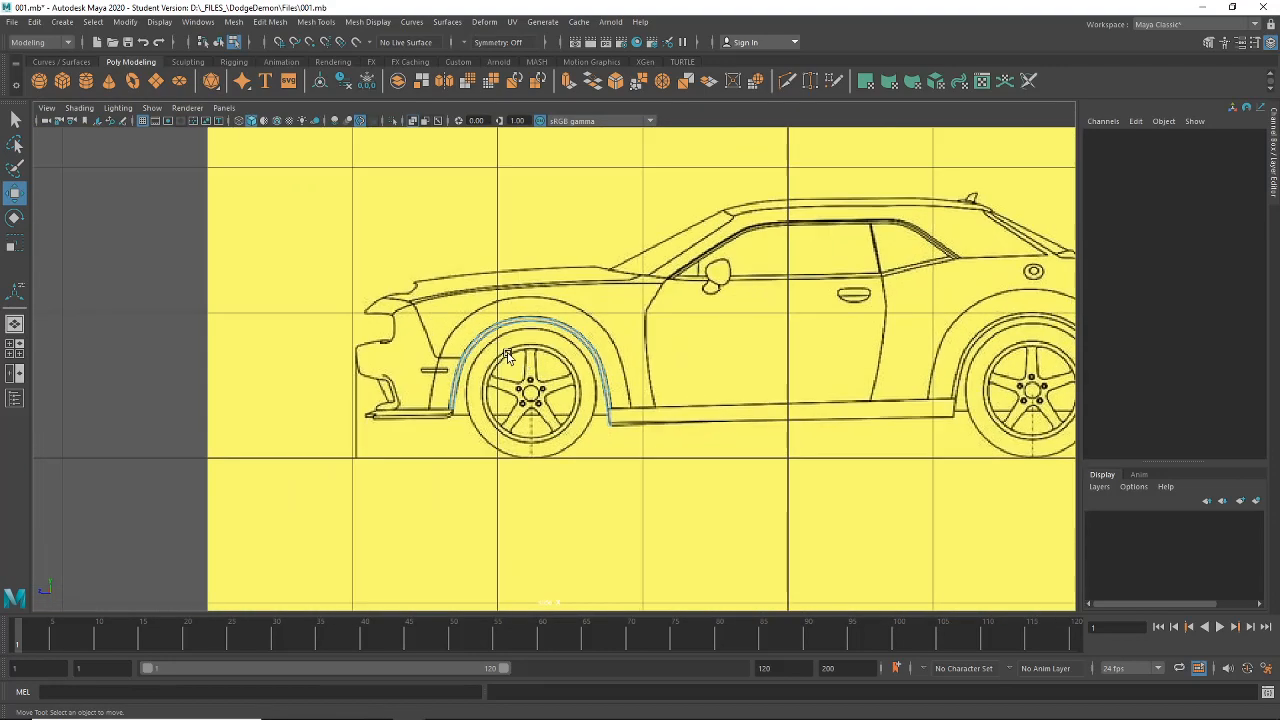
scroll(460, 315, "up", 5)
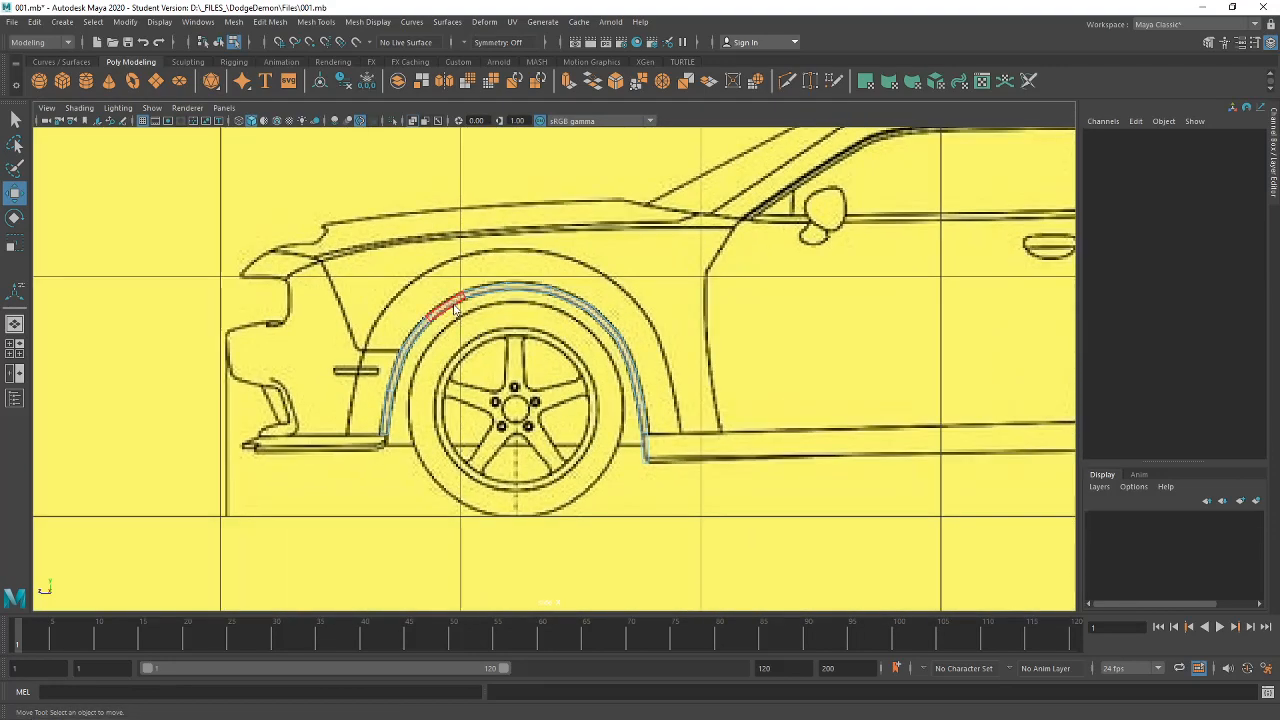
right_click_drag(453, 304, 449, 278)
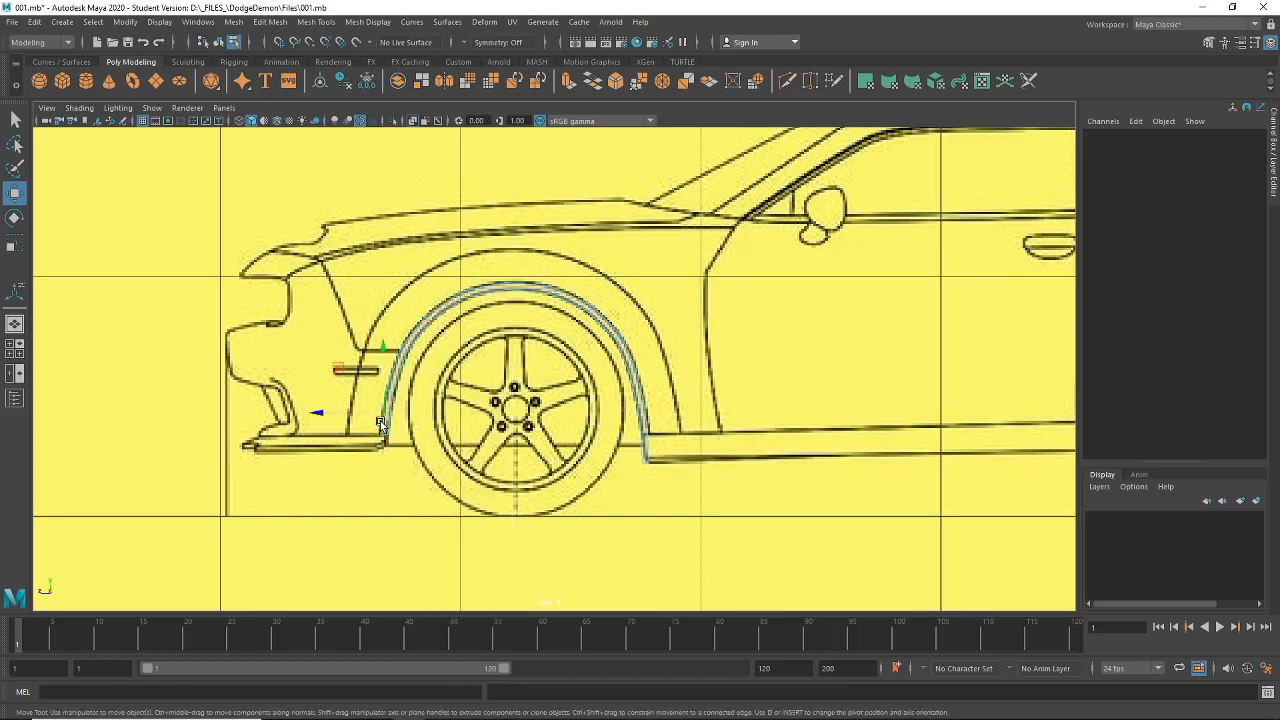
left_click(392, 368)
left_click(410, 324, "shift")
left_click(450, 298, "shift")
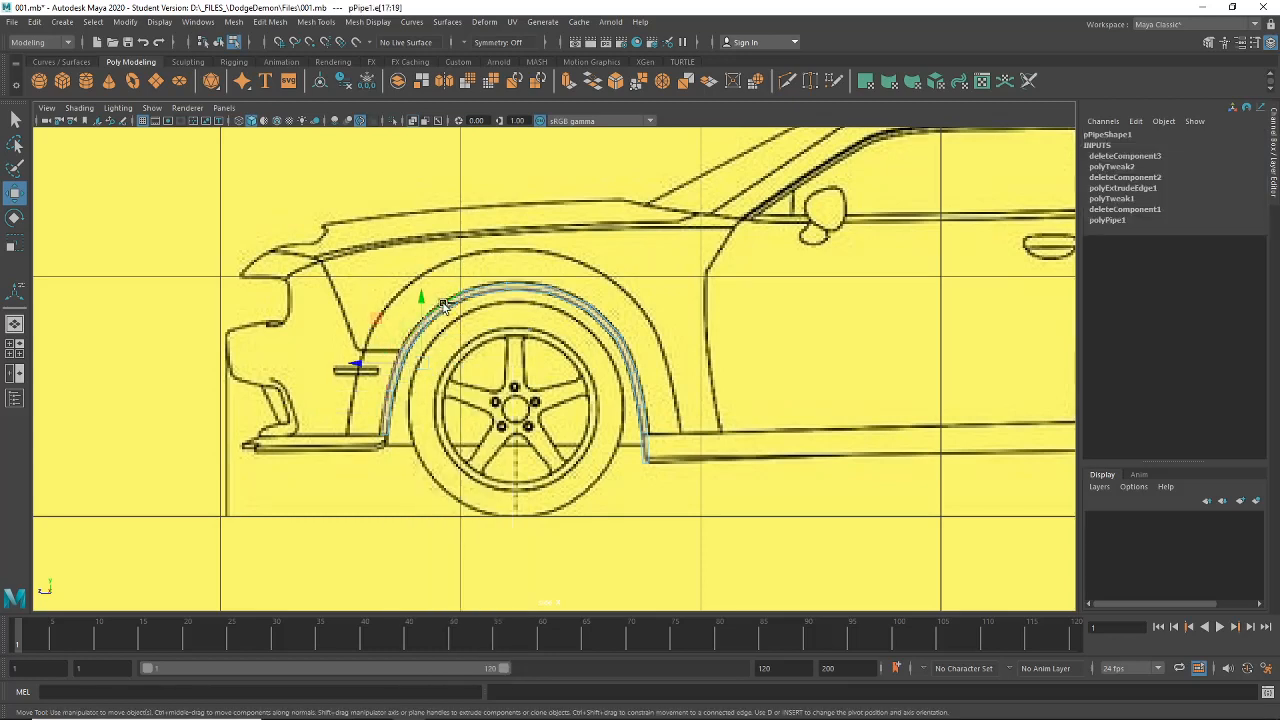
left_click(525, 283, "shift")
left_click(572, 291, "shift")
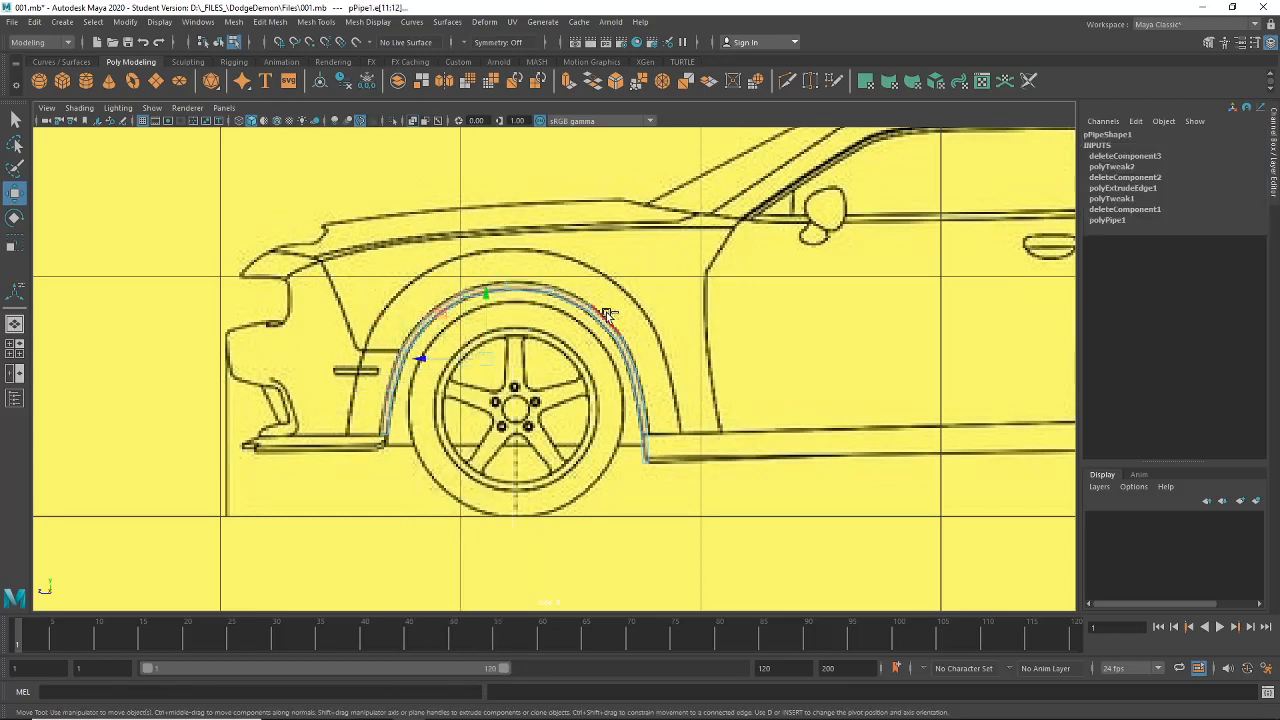
left_click(606, 312, "shift")
left_click(636, 353, "shift")
left_click(649, 392, "shift")
left_click(657, 420, "shift")
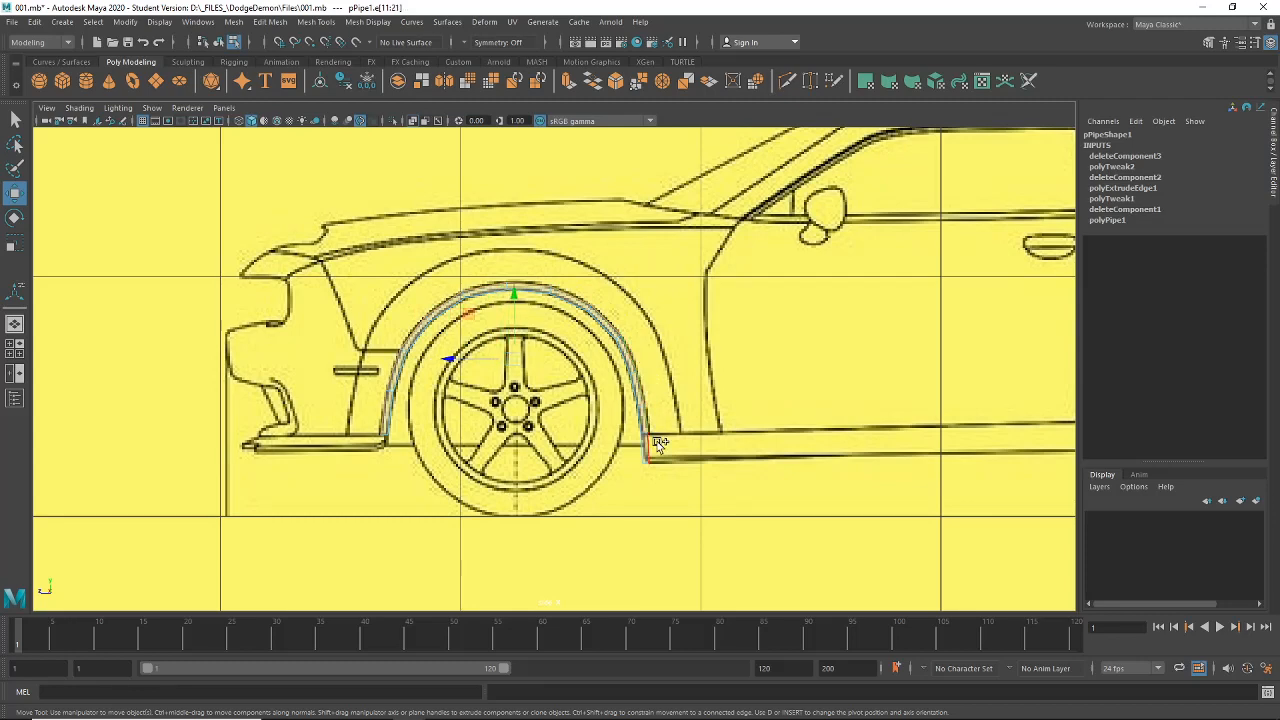
Step: Extrude the selected outer arch edges outward by 0.143 in local Y to the fender flare's outline in the side view
left_click(14, 324)
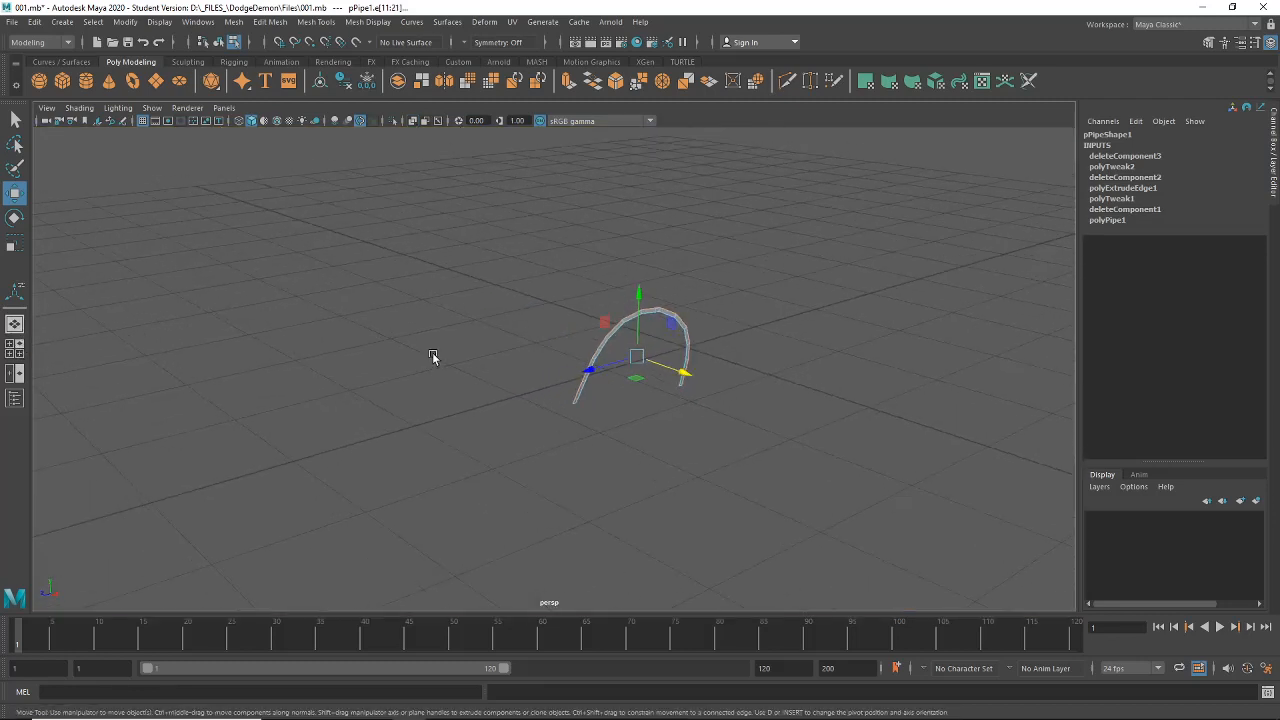
scroll(400, 395, "up", 5)
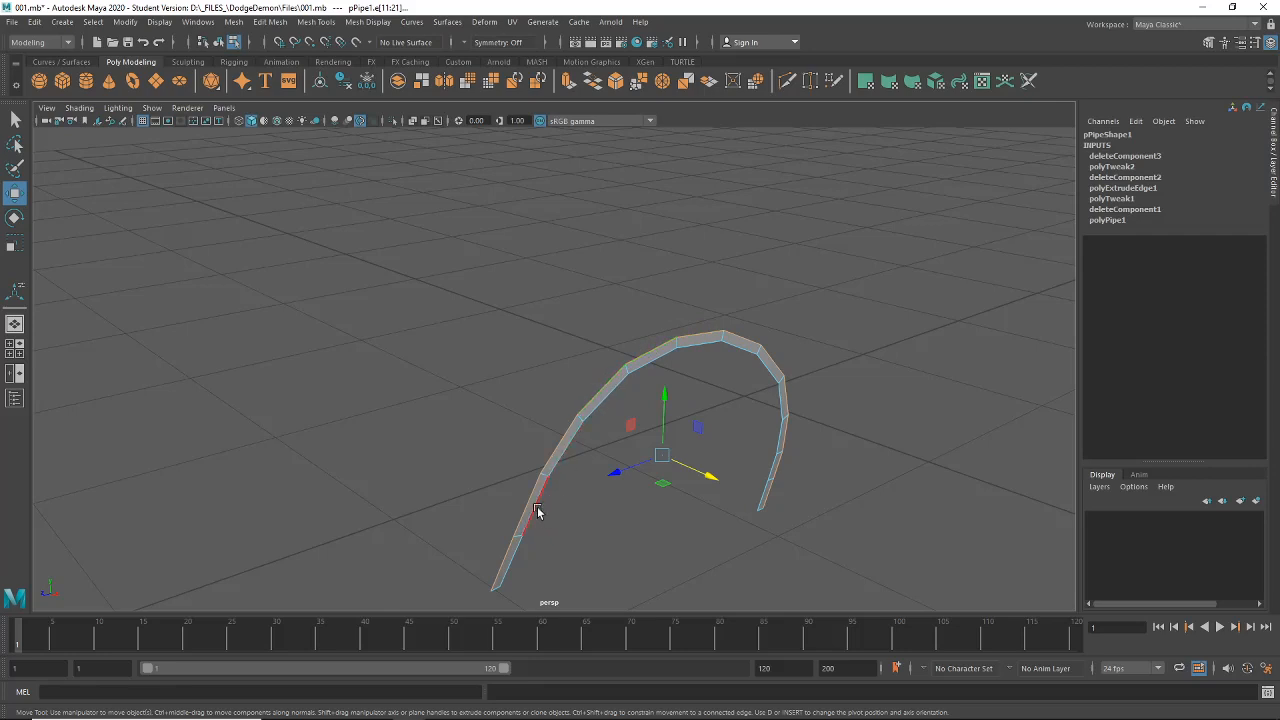
middle_click_drag(537, 511, 464, 467, "alt")
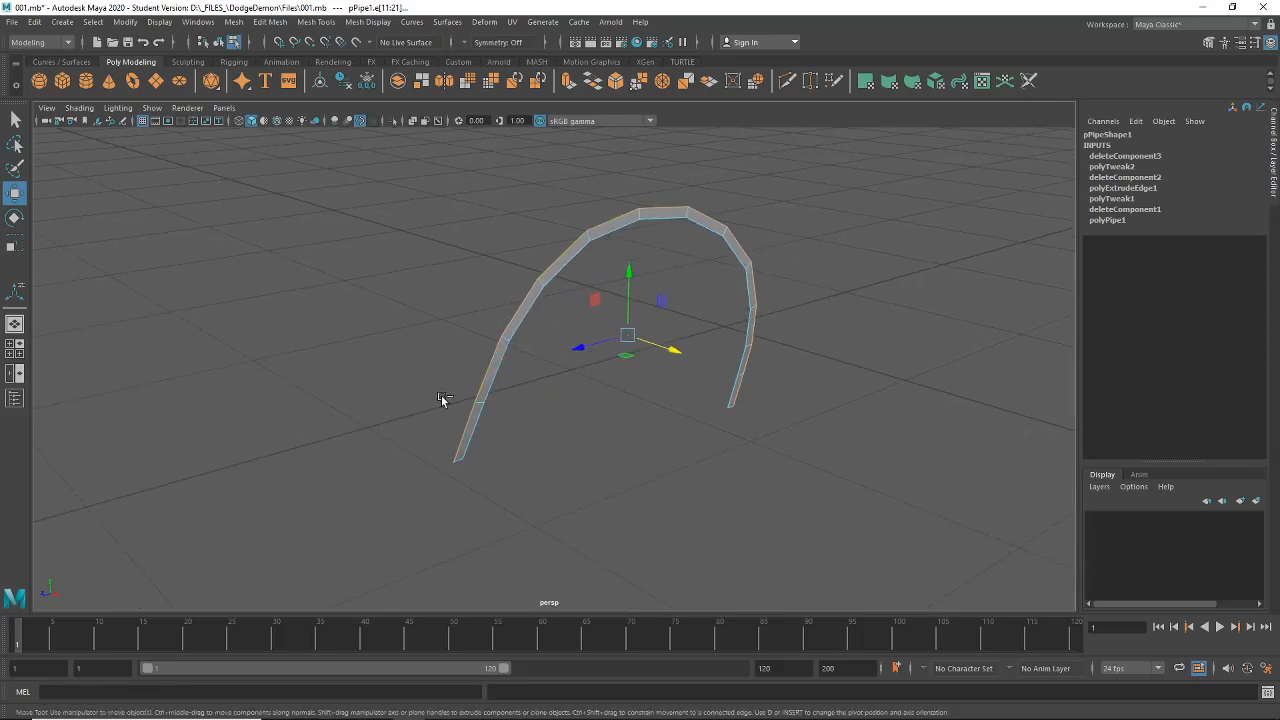
key("ctrl+e")
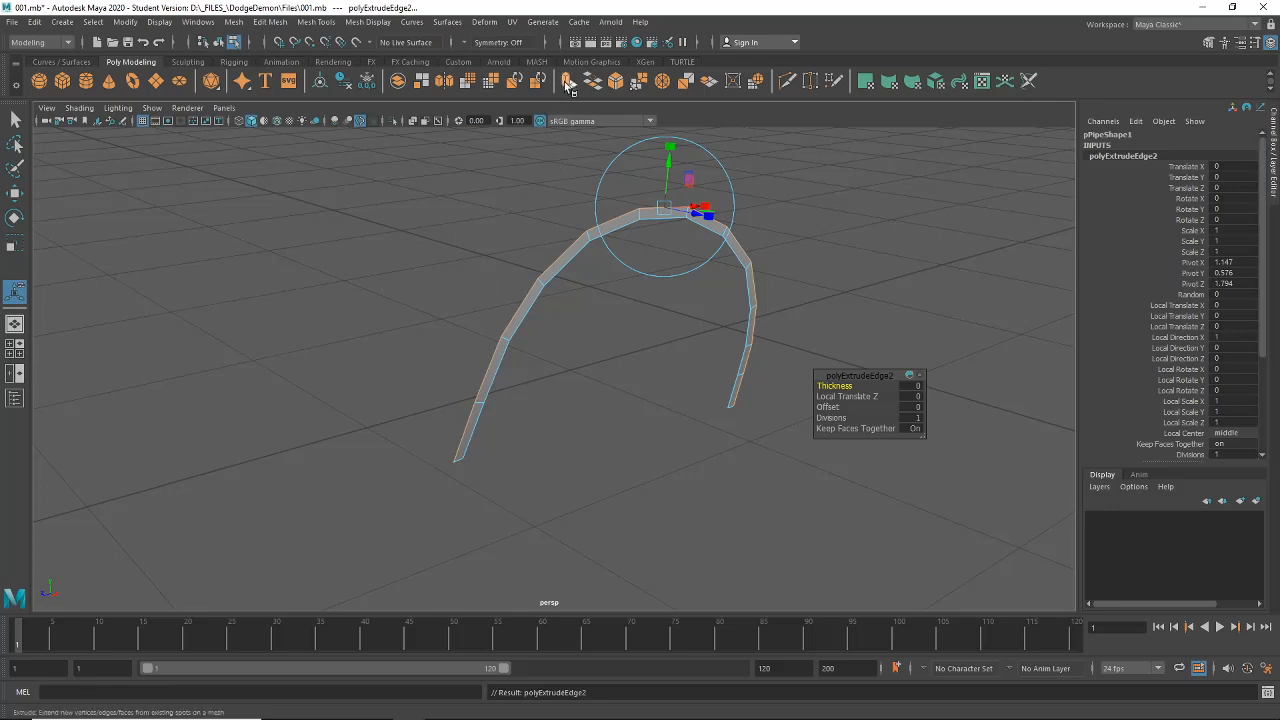
left_click(14, 347)
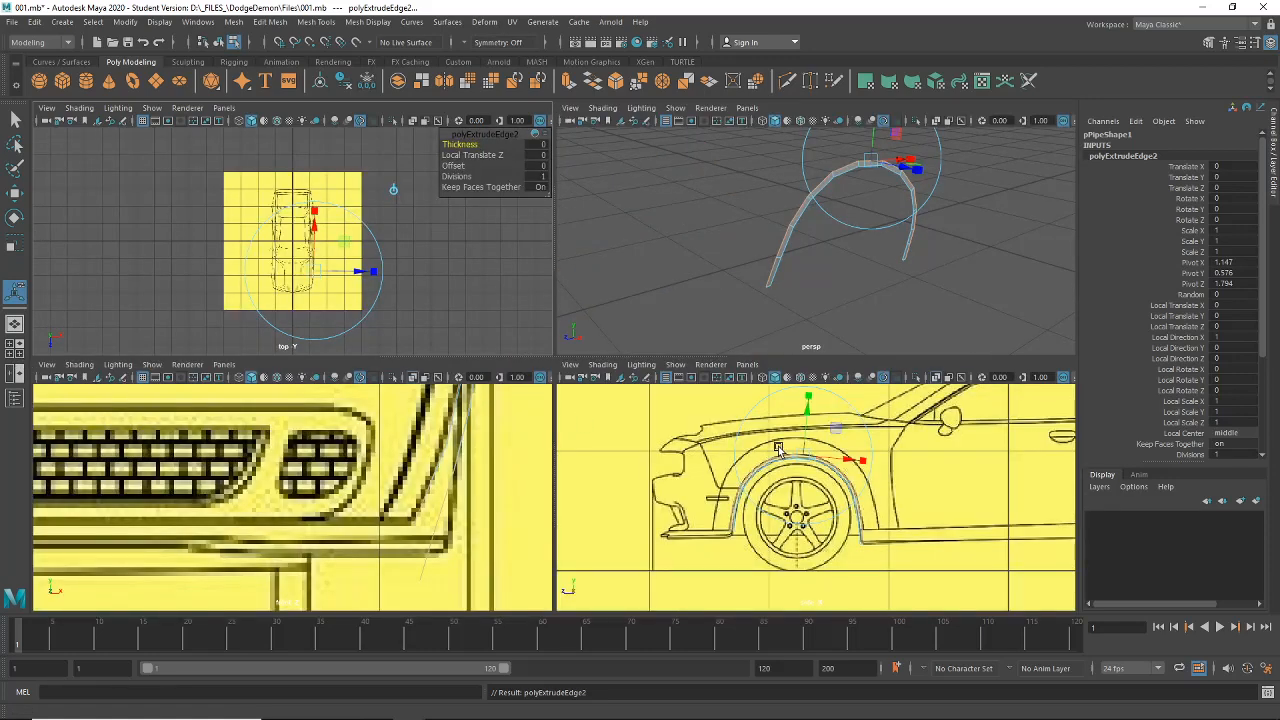
scroll(776, 450, "up", 2)
left_click_drag(783, 427, 792, 406)
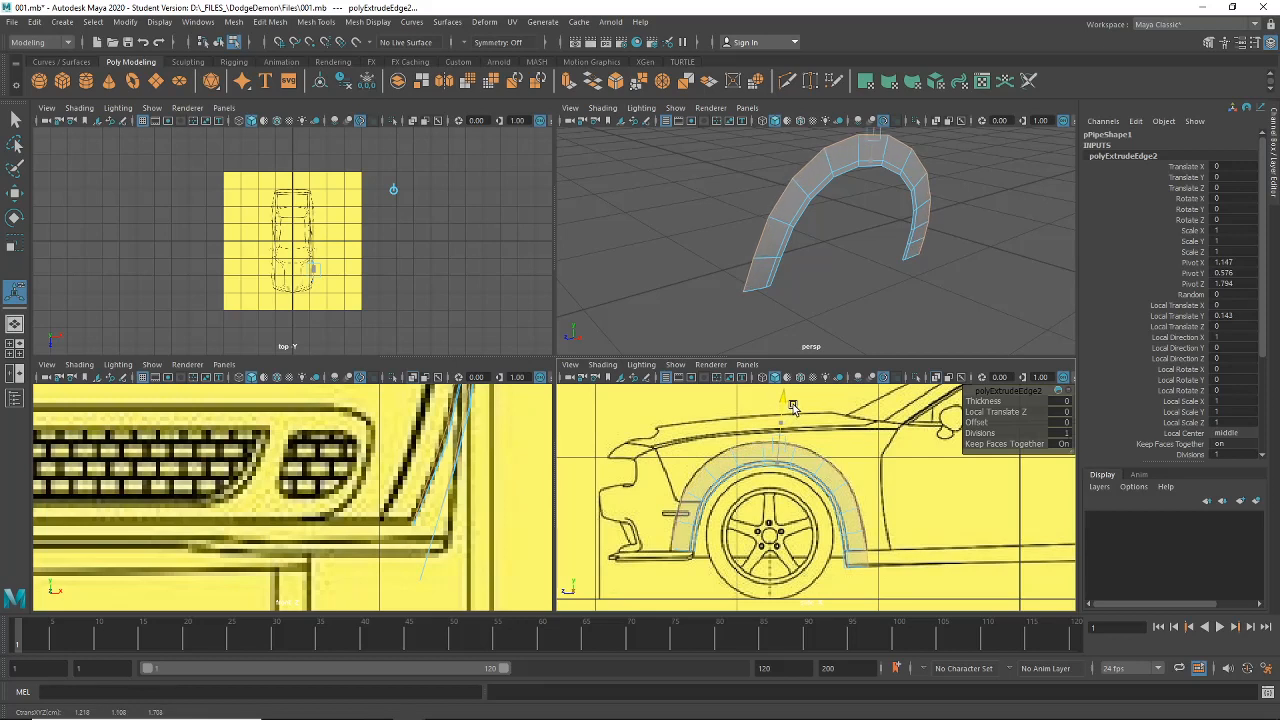
left_click_drag(792, 405, 792, 405)
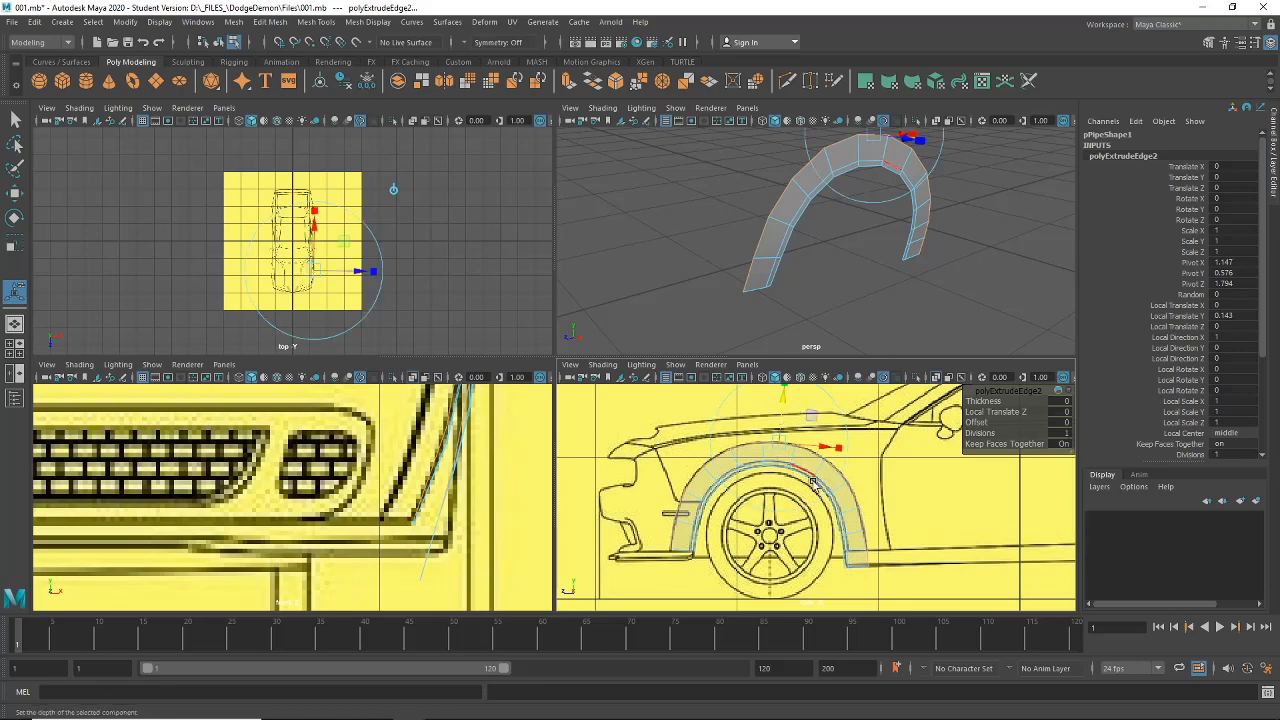
scroll(900, 548, "up", 5)
scroll(903, 558, "down", 2)
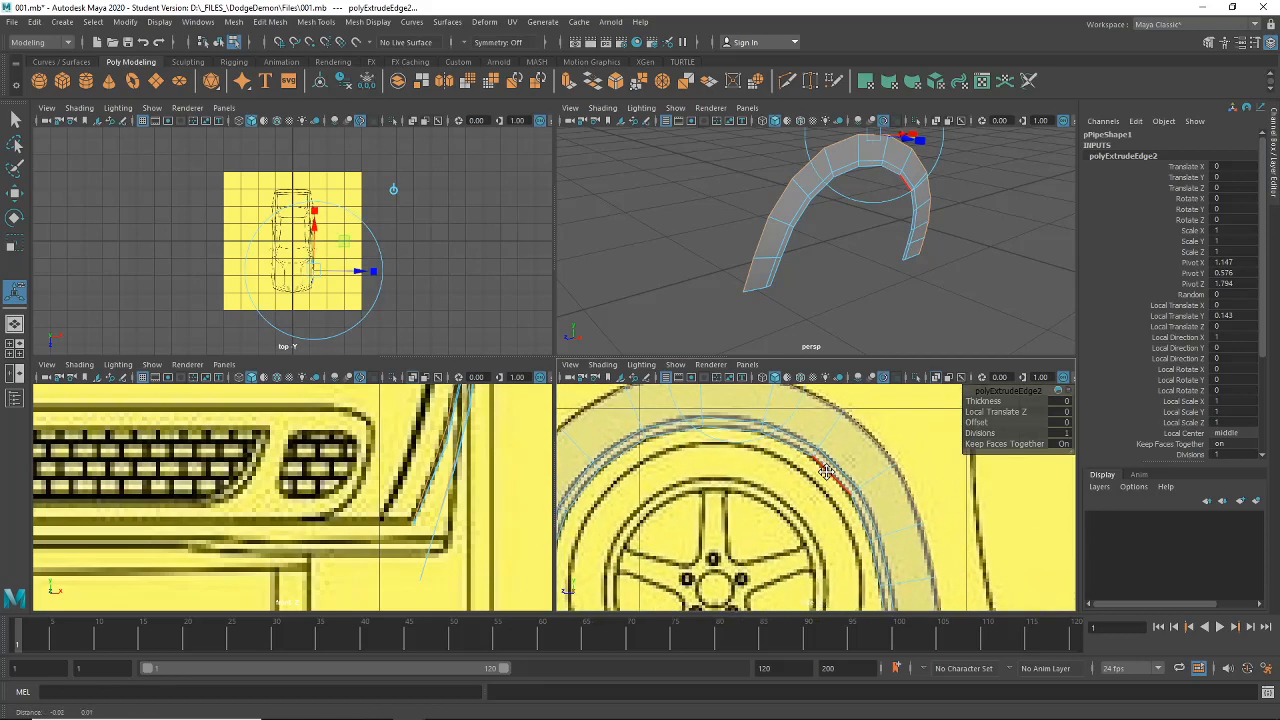
Step: Fine-tune the outer arch edge extrusion to 0.147 in local Y, matching the fender flare's outline in the side view
middle_click_drag(903, 558, 778, 442, "alt")
scroll(682, 468, "up", 2)
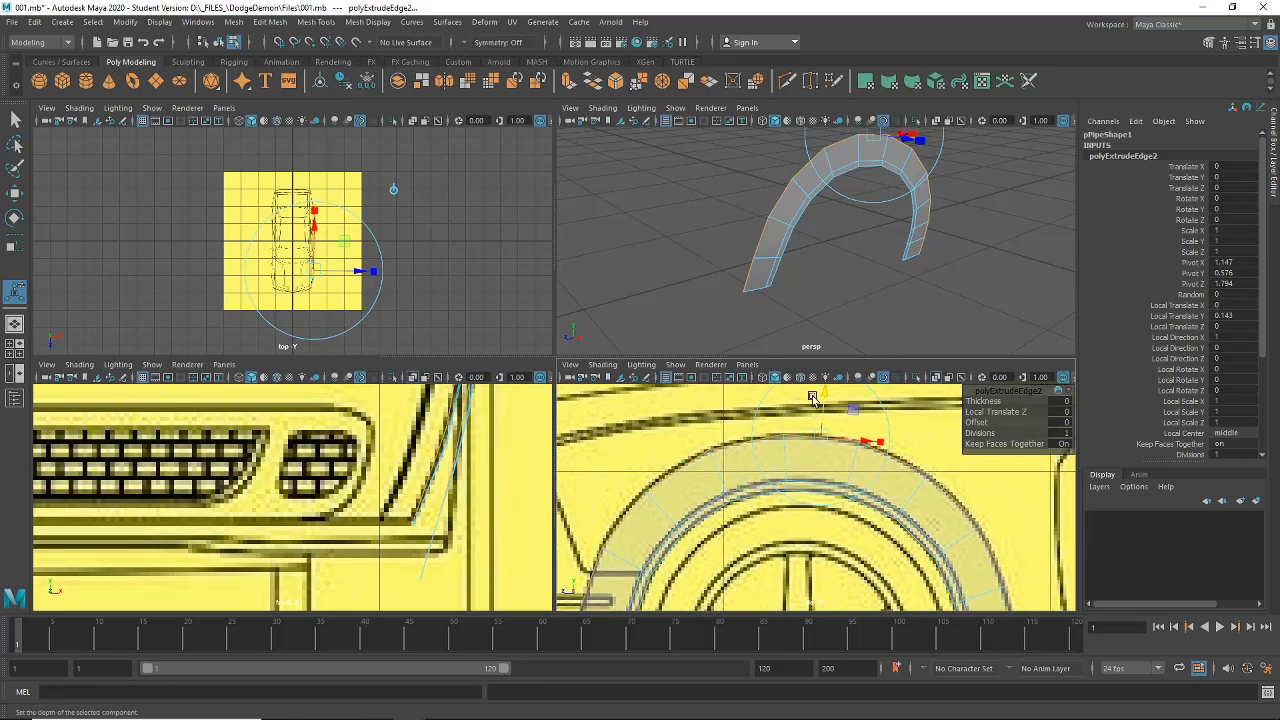
scroll(790, 478, "down", 6)
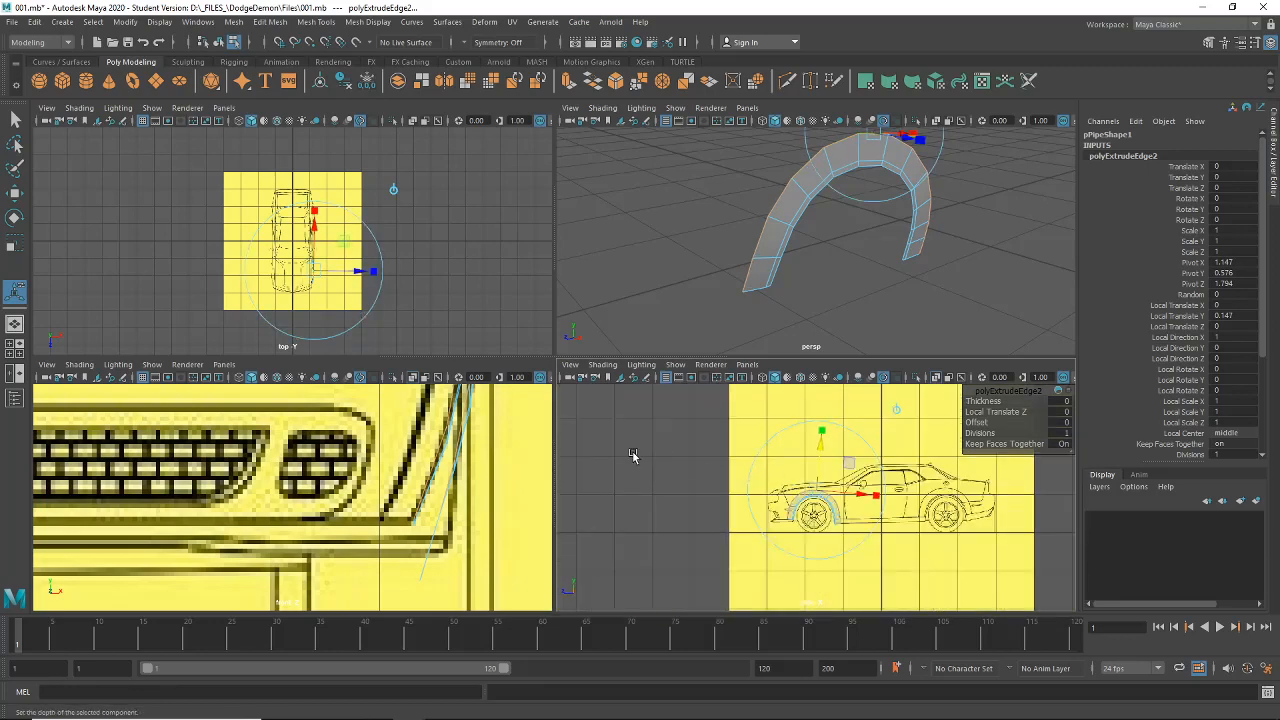
Step: Shift the extruded outer arch edges inward to -0.066 in X along the body line in the front view
middle_click_drag(480, 435, 335, 513, "alt")
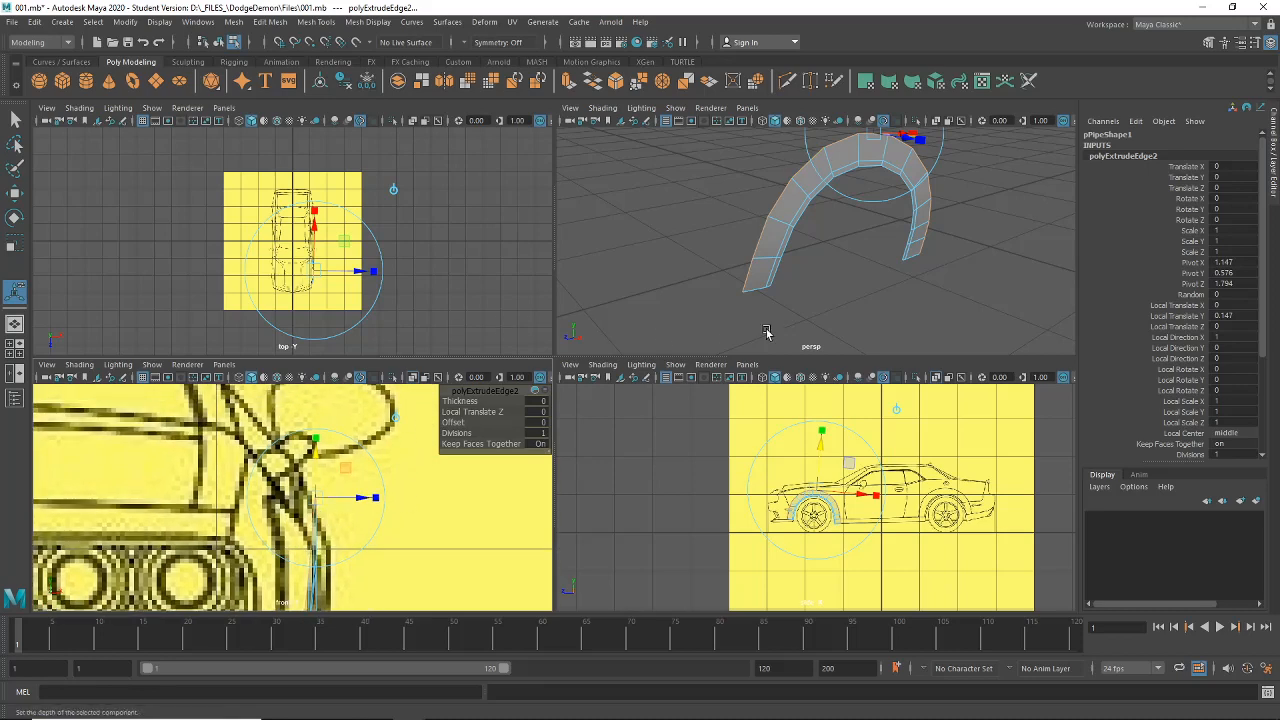
right_click_drag(808, 242, 812, 290, "alt")
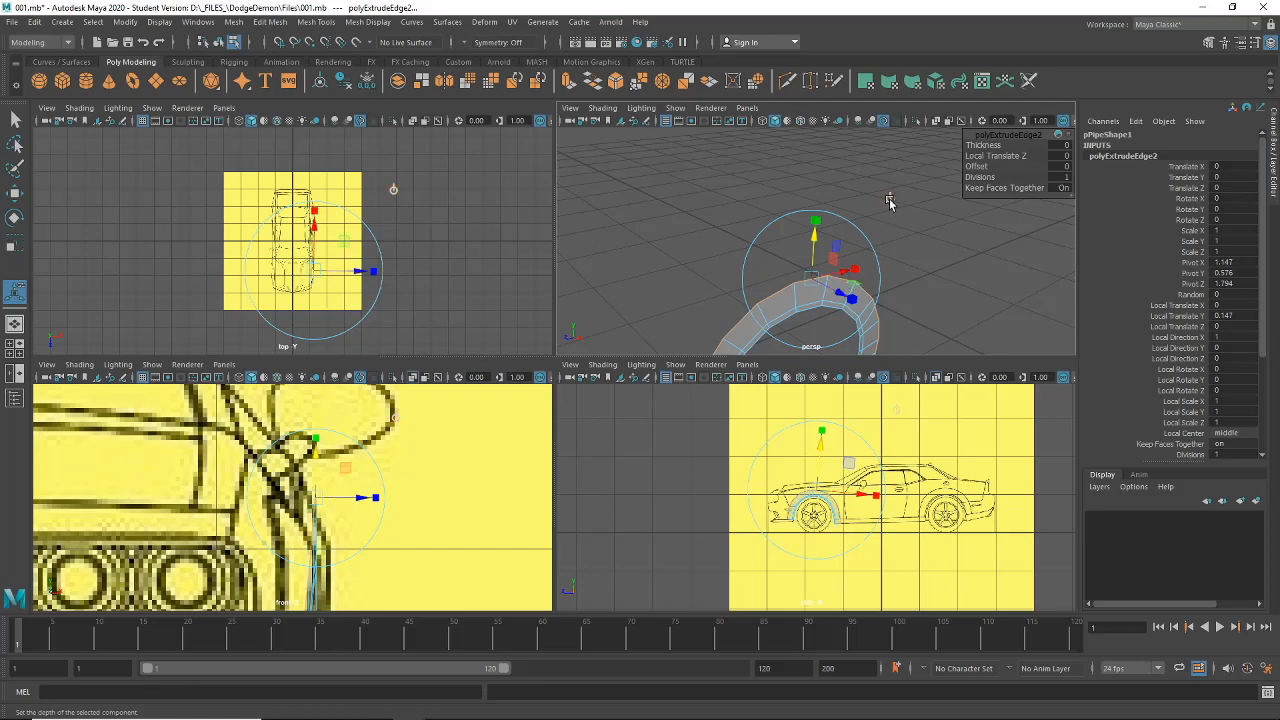
left_click_drag(888, 202, 955, 262, "alt")
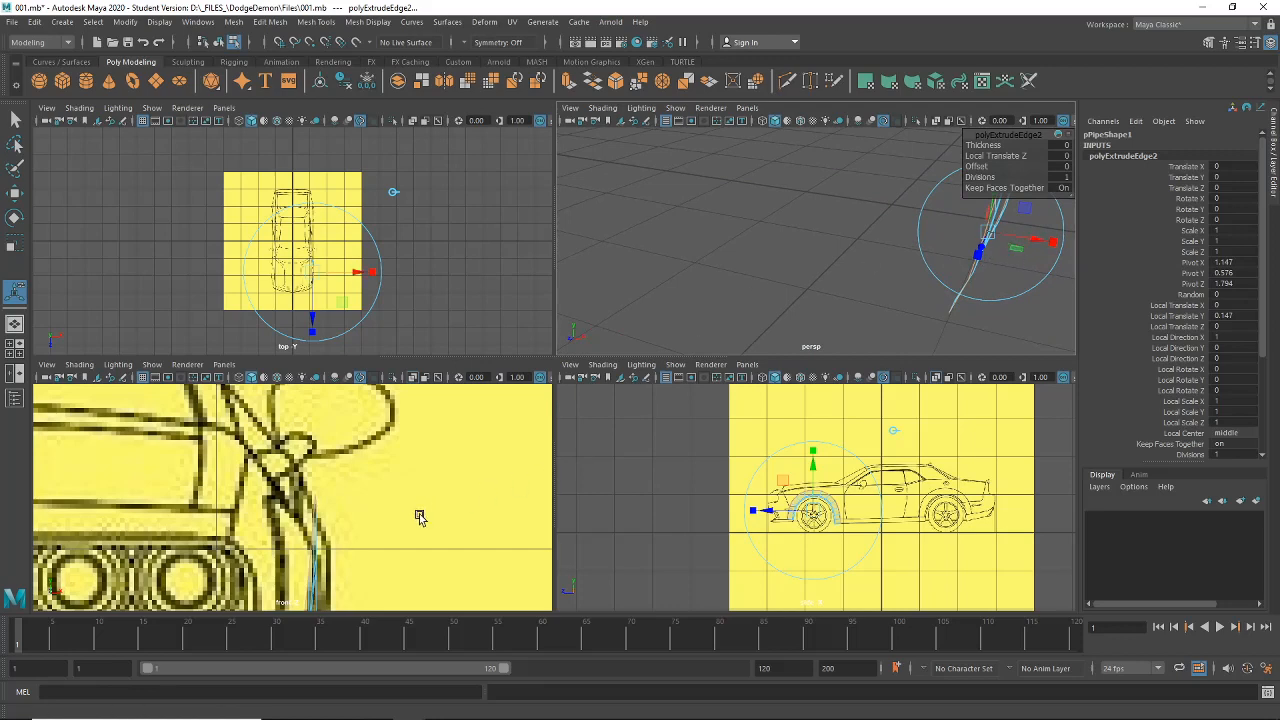
scroll(419, 517, "down", 5)
scroll(429, 514, "up", 5)
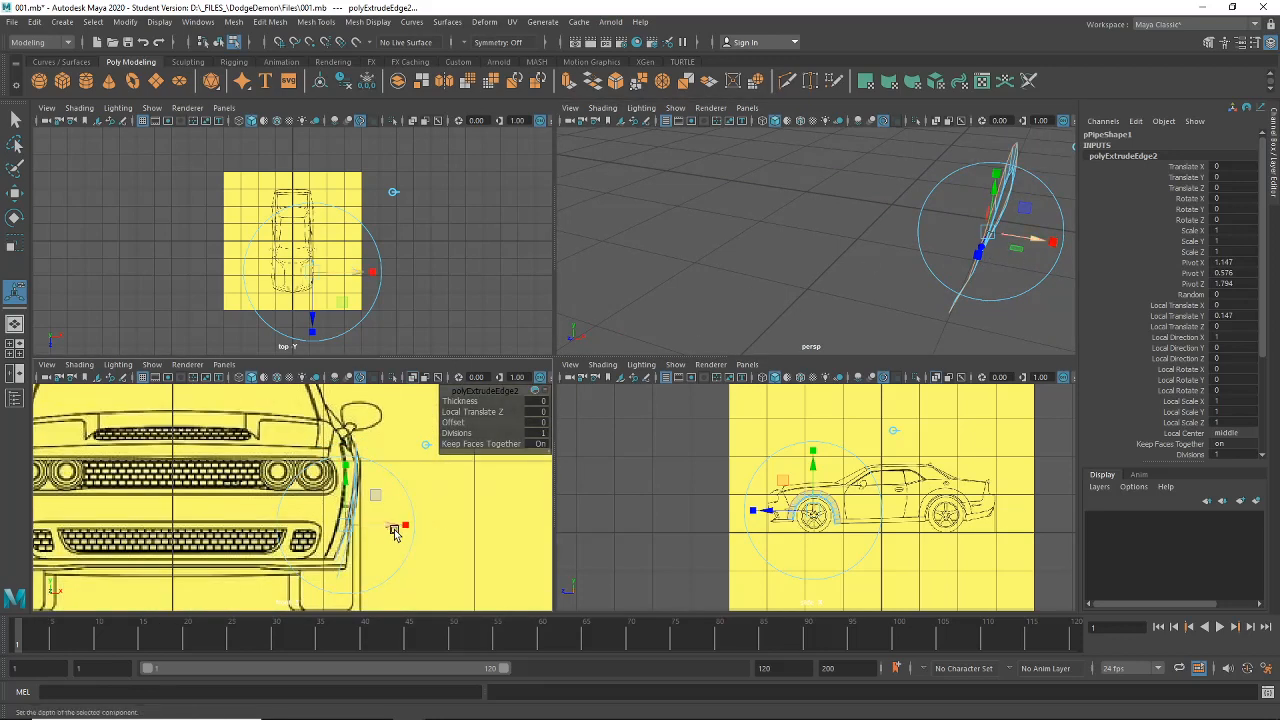
left_click_drag(392, 526, 384, 528)
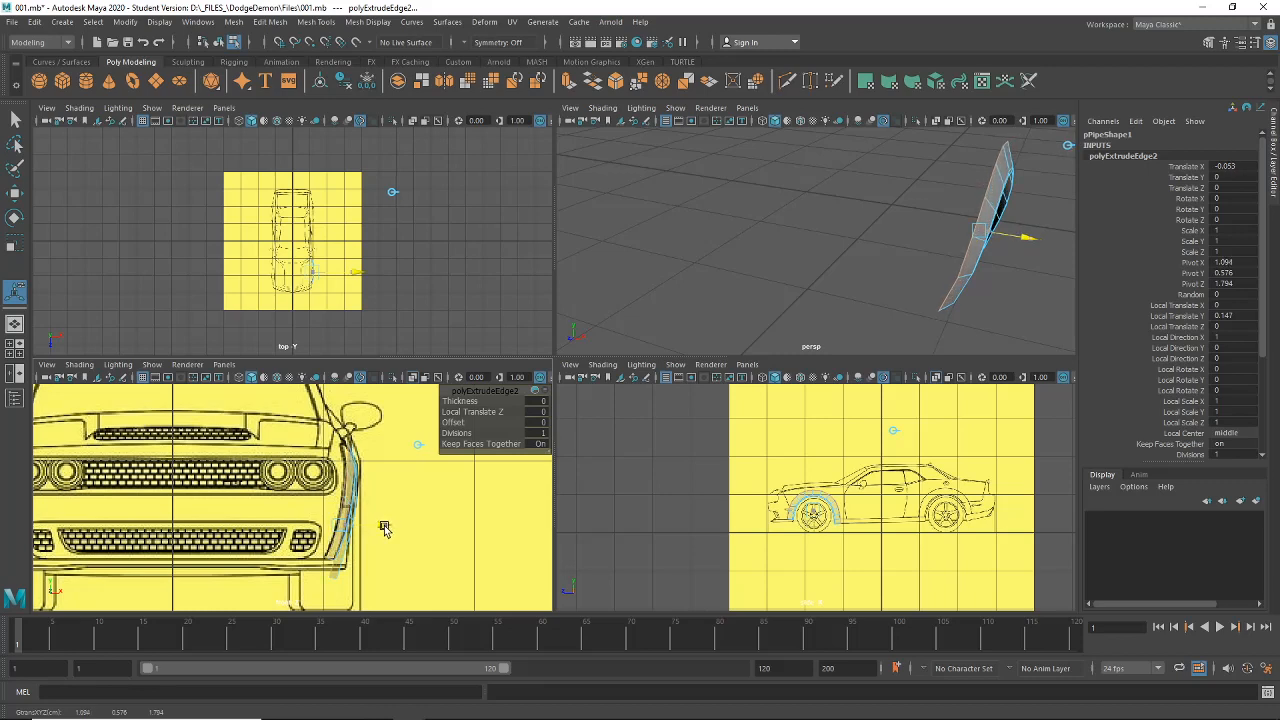
scroll(414, 514, "up", 5)
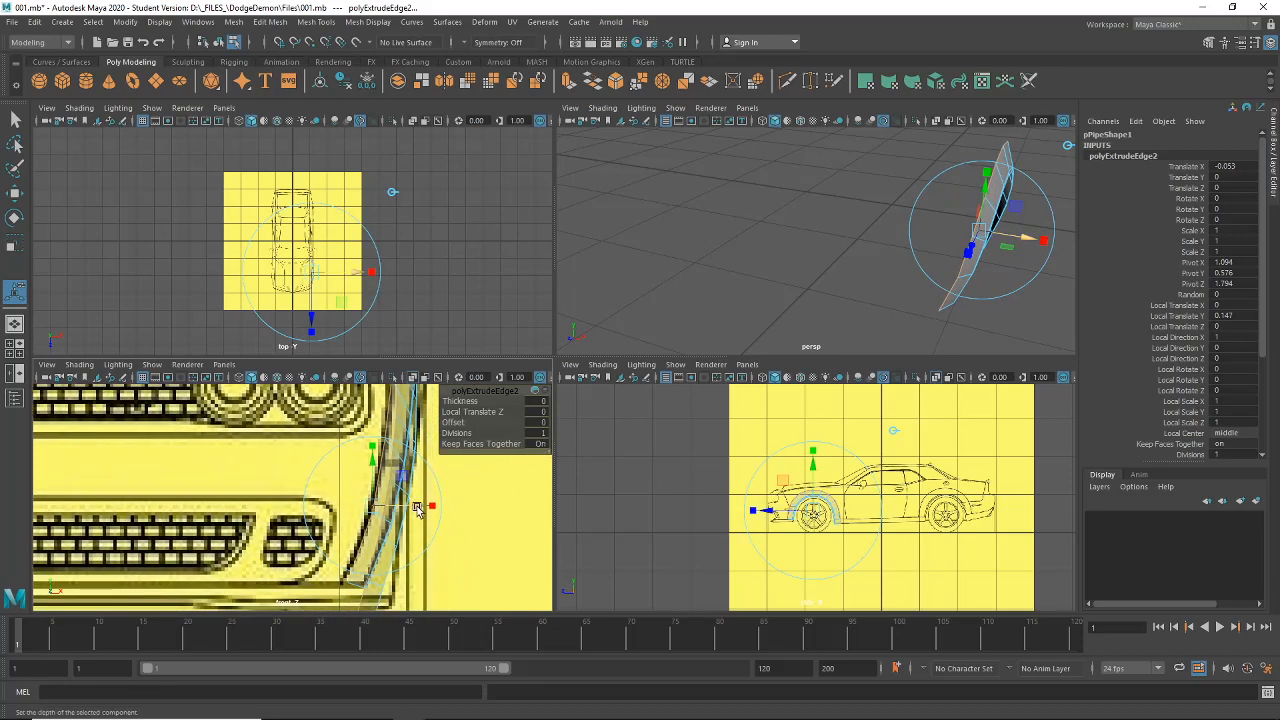
left_click_drag(418, 508, 413, 512)
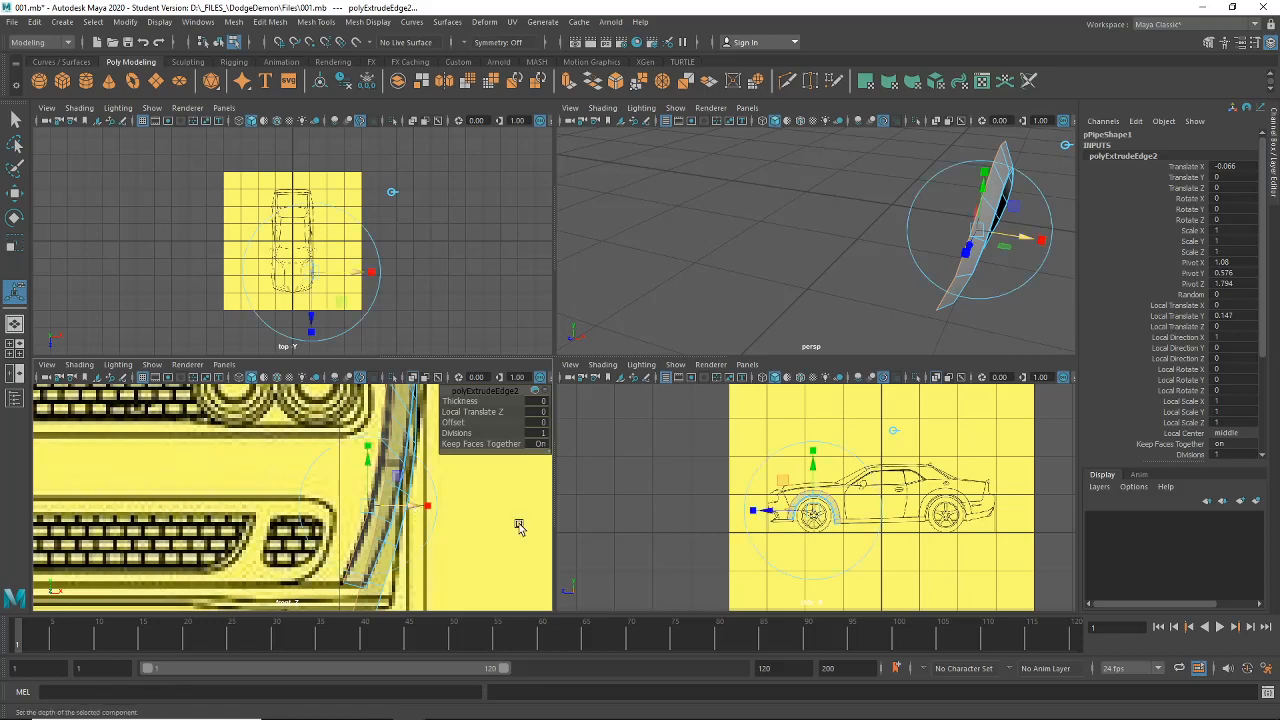
Step: Readjust the extruded edges to -0.055 in X in the front view, comparing the arch shape with reference photo 005.jpg
scroll(915, 478, "up", 3)
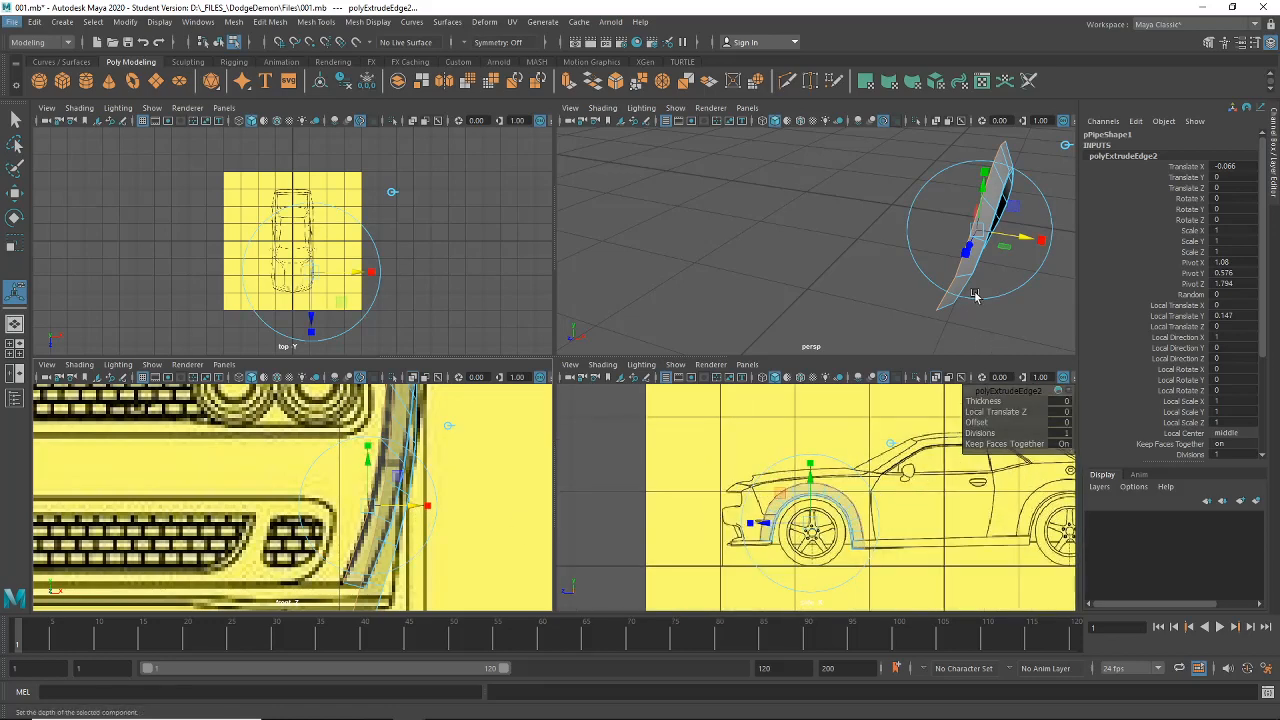
left_click_drag(972, 287, 815, 242, "alt")
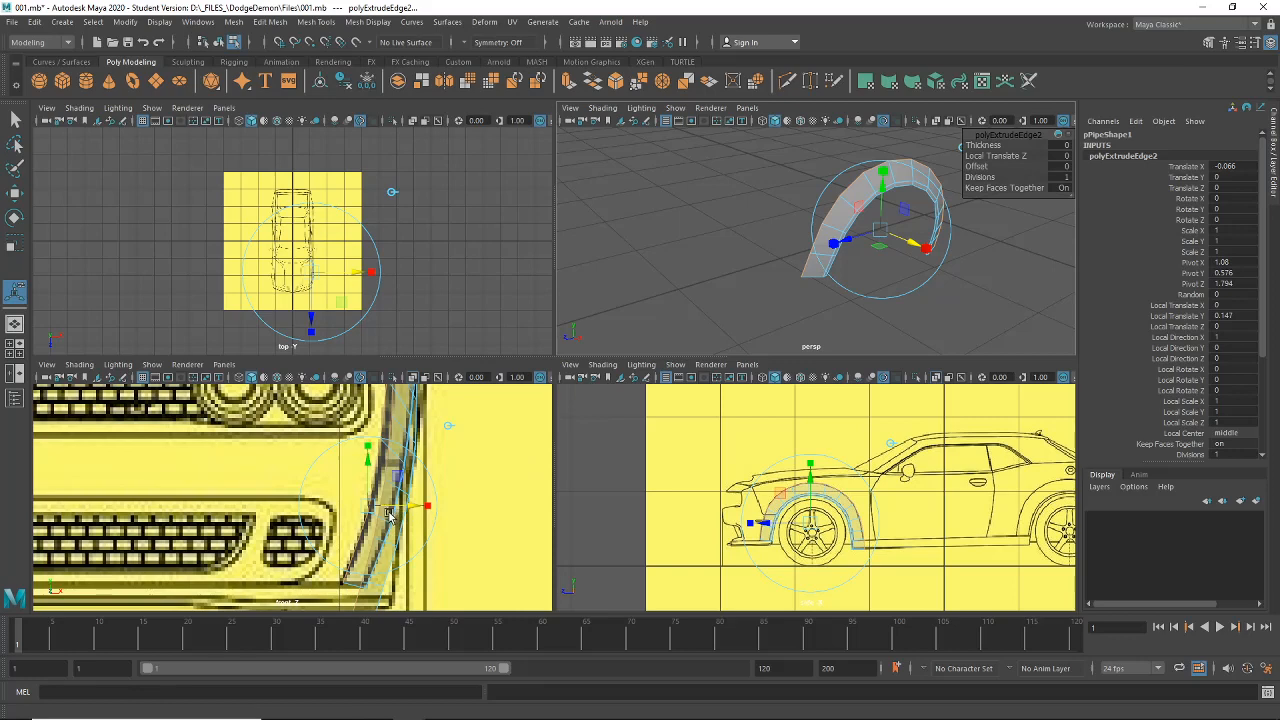
left_click_drag(790, 320, 683, 292, "alt")
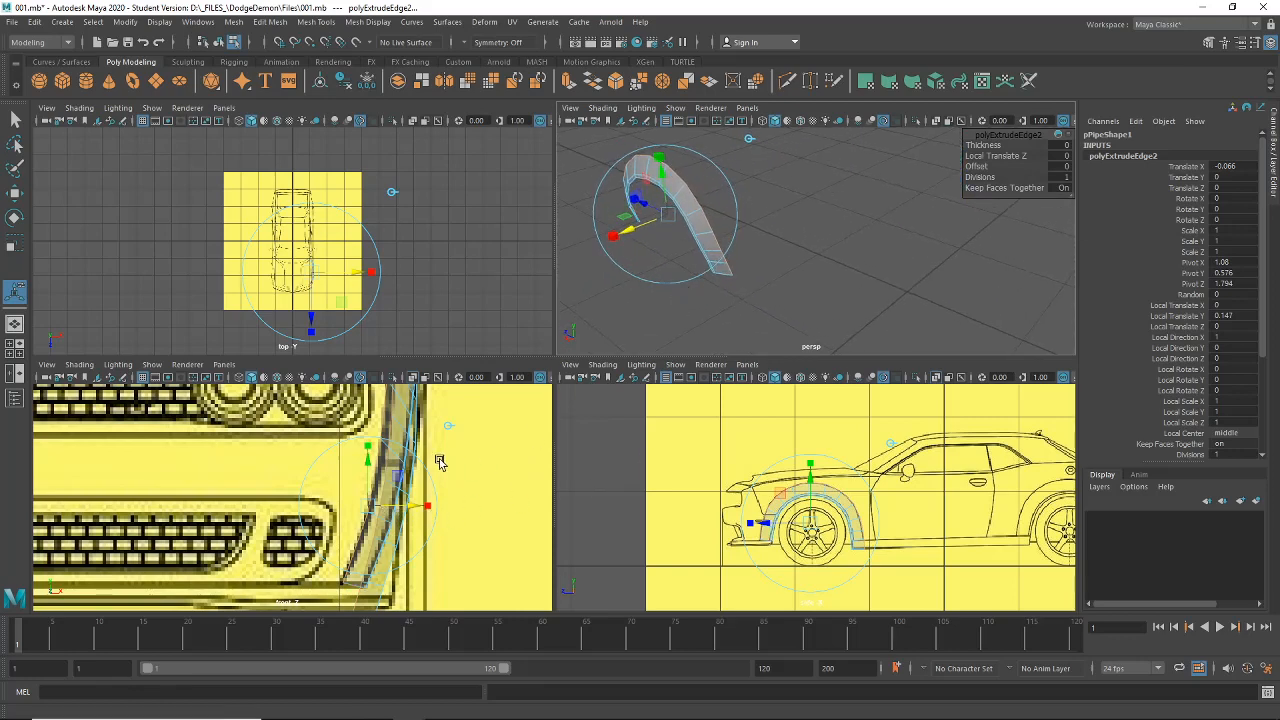
middle_click_drag(441, 463, 441, 556, "alt")
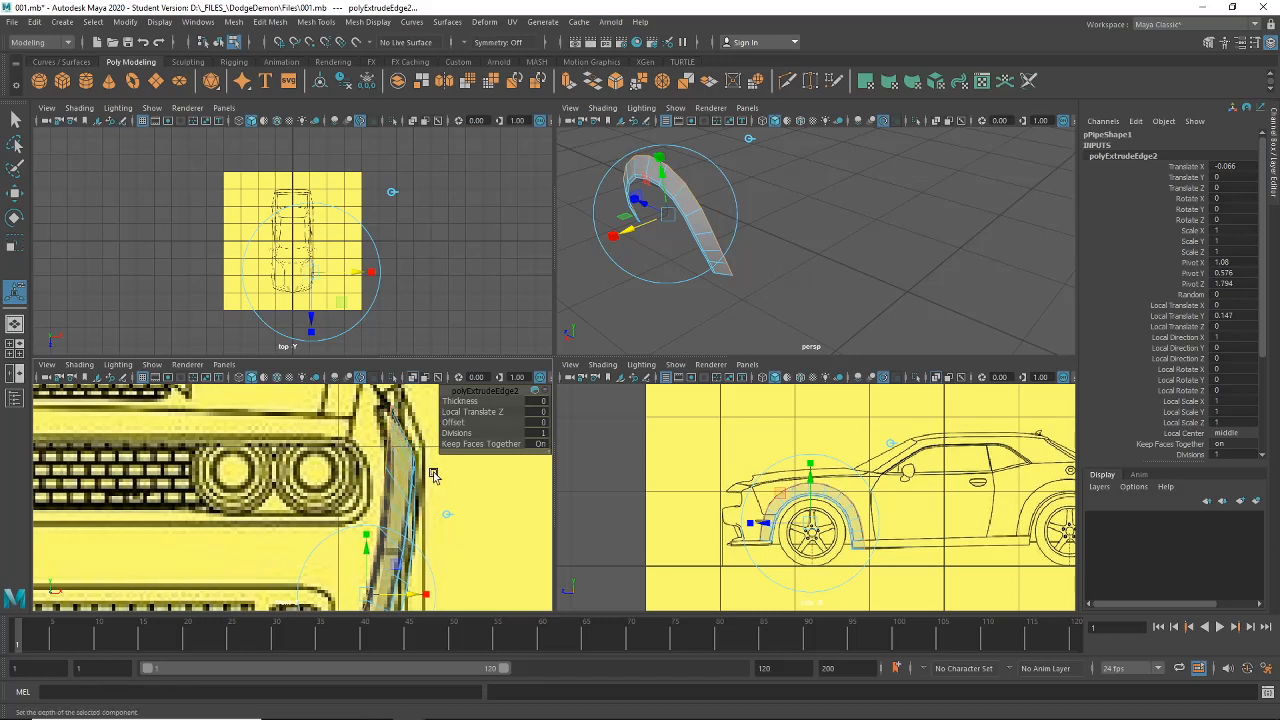
middle_click_drag(416, 500, 430, 470, "alt")
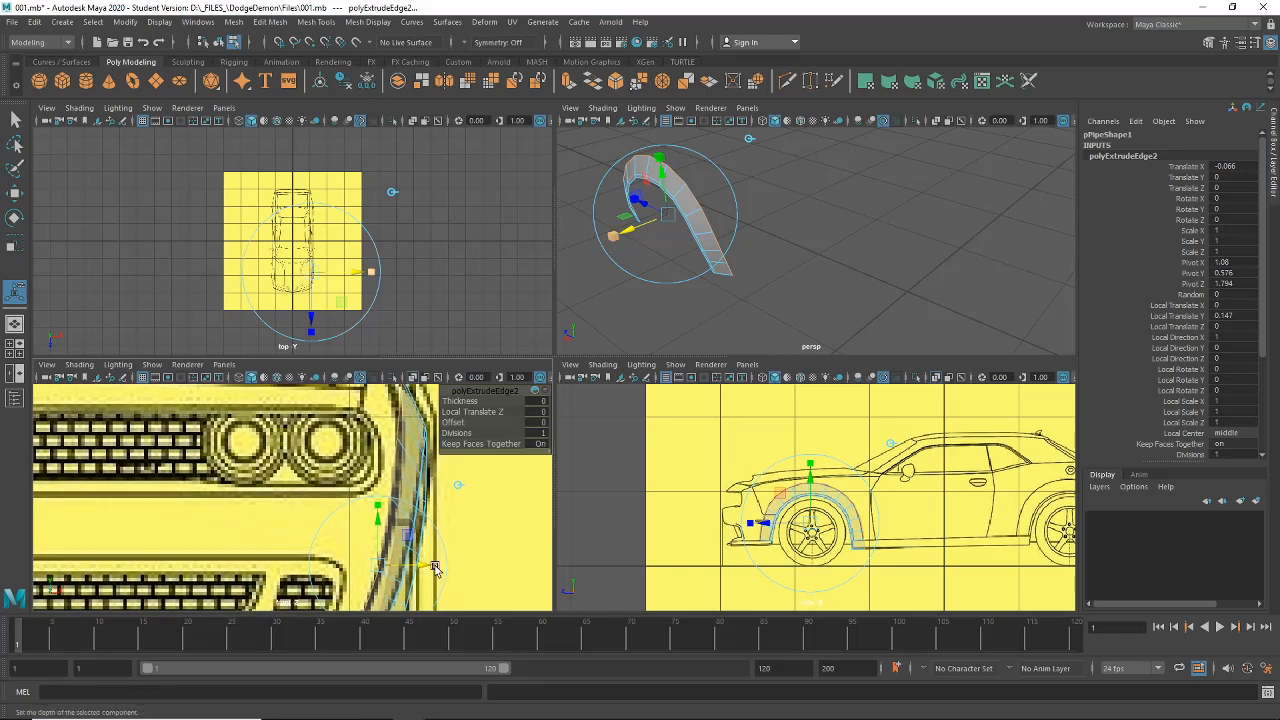
left_click_drag(421, 567, 425, 566)
middle_click_drag(425, 563, 446, 488, "alt")
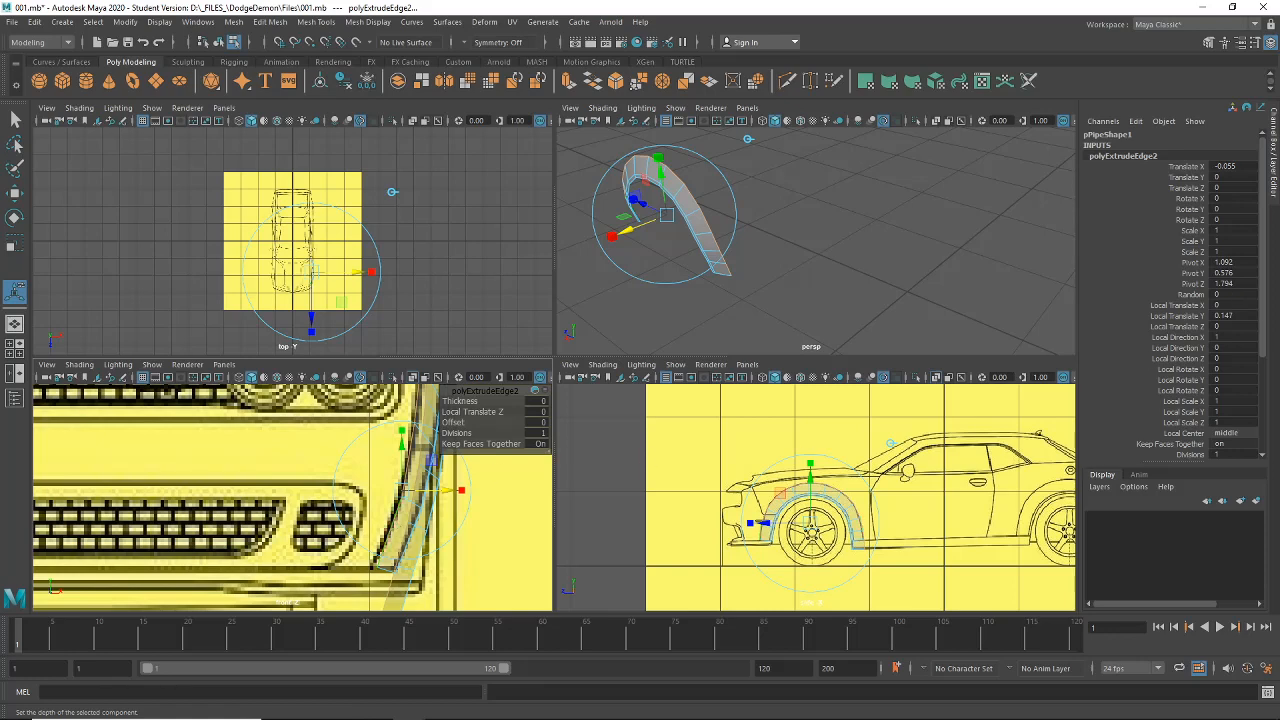
left_click_drag(1279, 92, 886, 102)
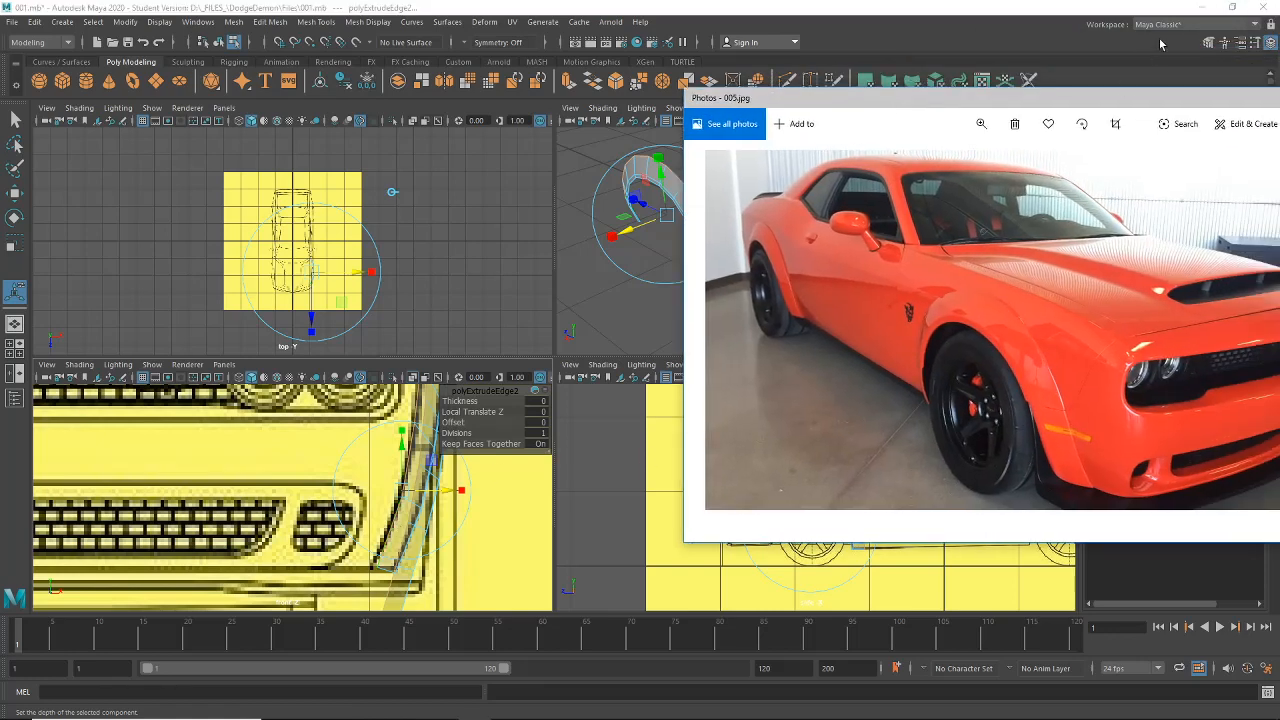
left_click_drag(1117, 107, 1279, 104)
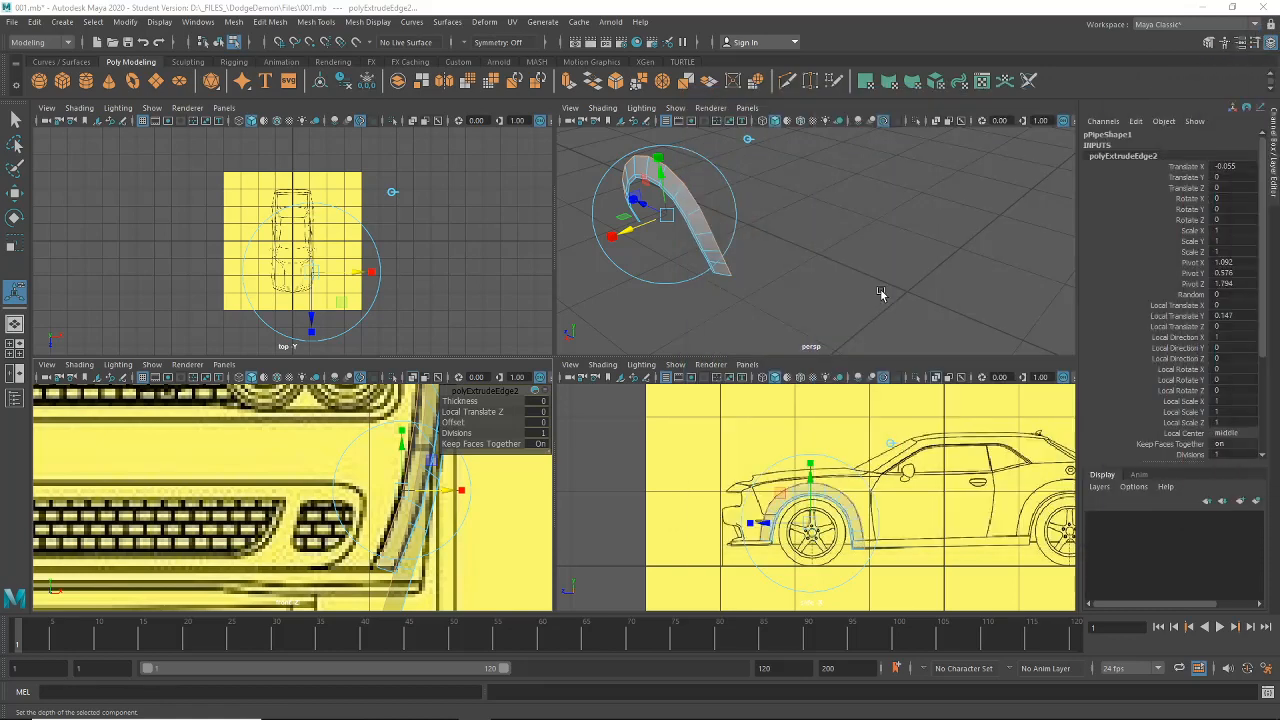
Step: Extrude the outer arch edges again and shift the new edges inward to -0.008 in X in the front view
middle_click_drag(427, 456, 405, 470, "alt")
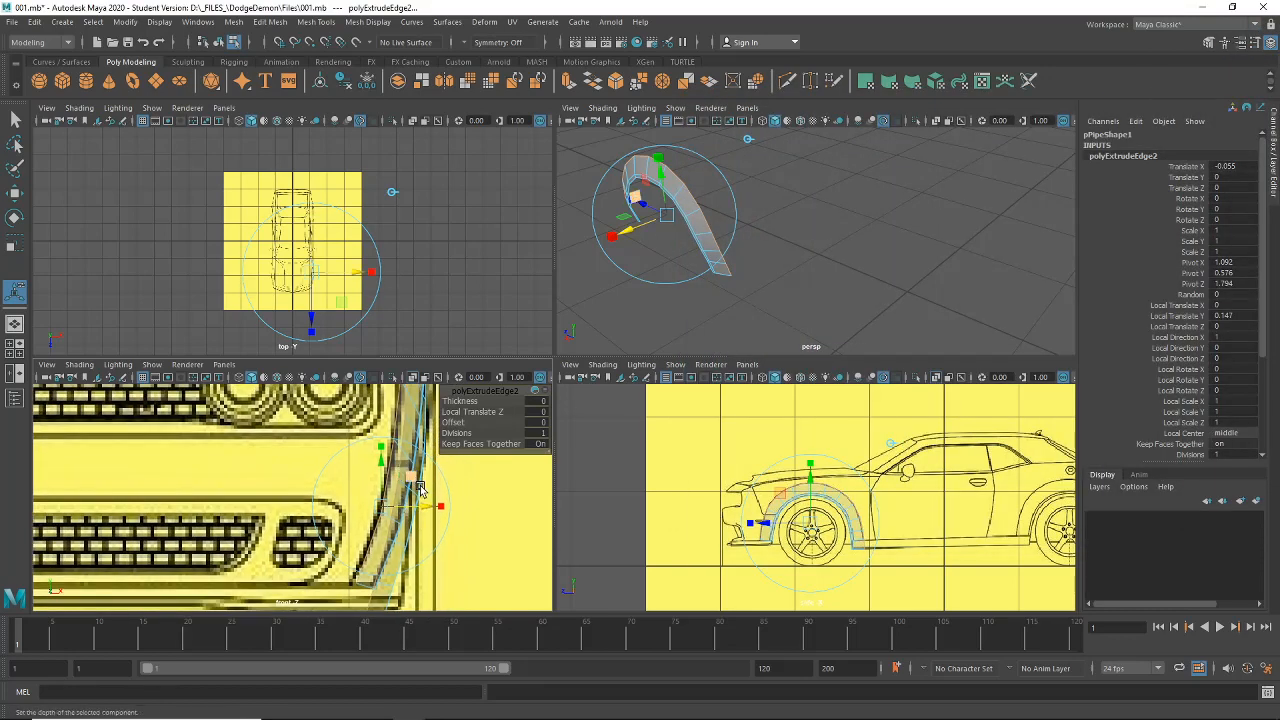
scroll(751, 497, "up", 3)
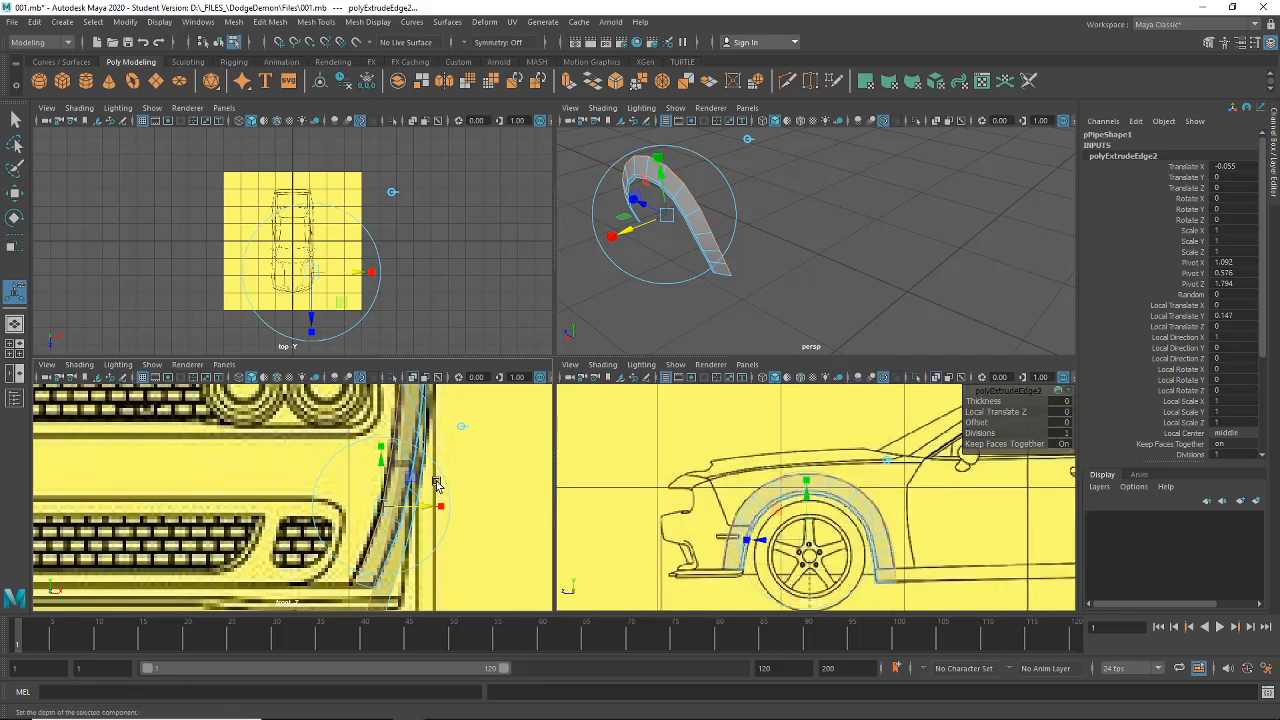
key("ctrl+e")
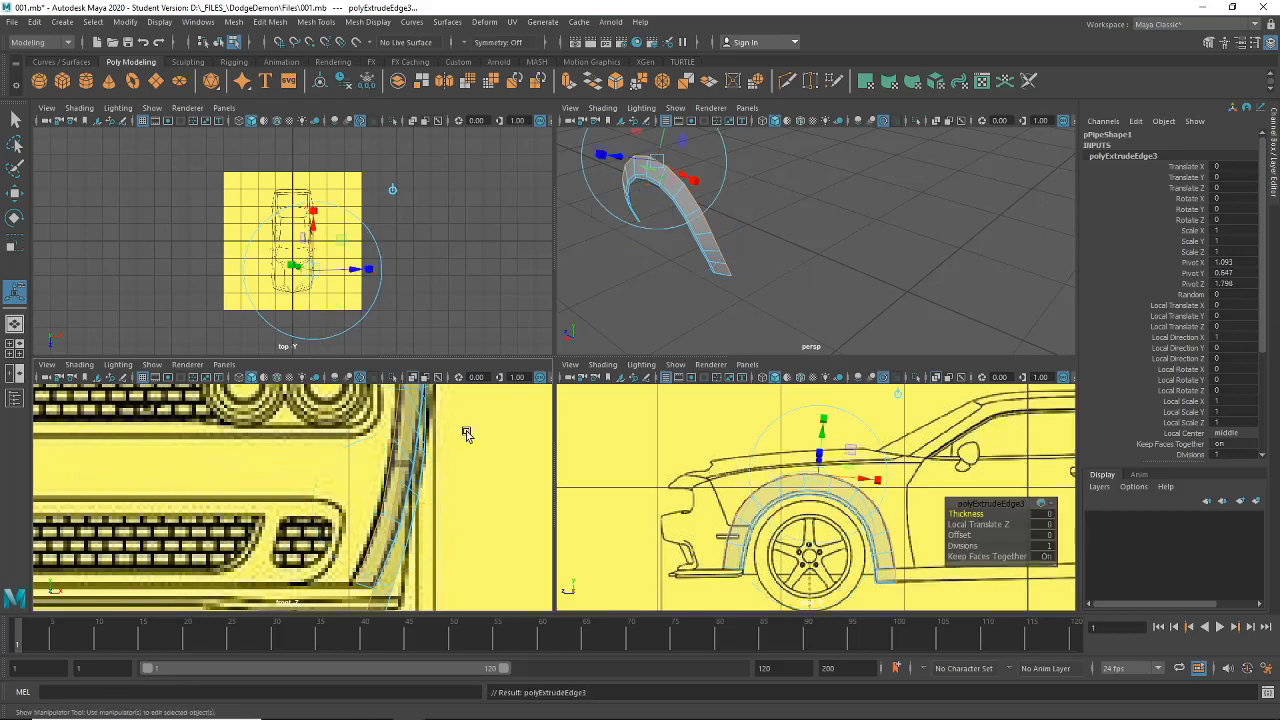
middle_click_drag(731, 205, 759, 304, "alt")
left_click(758, 185)
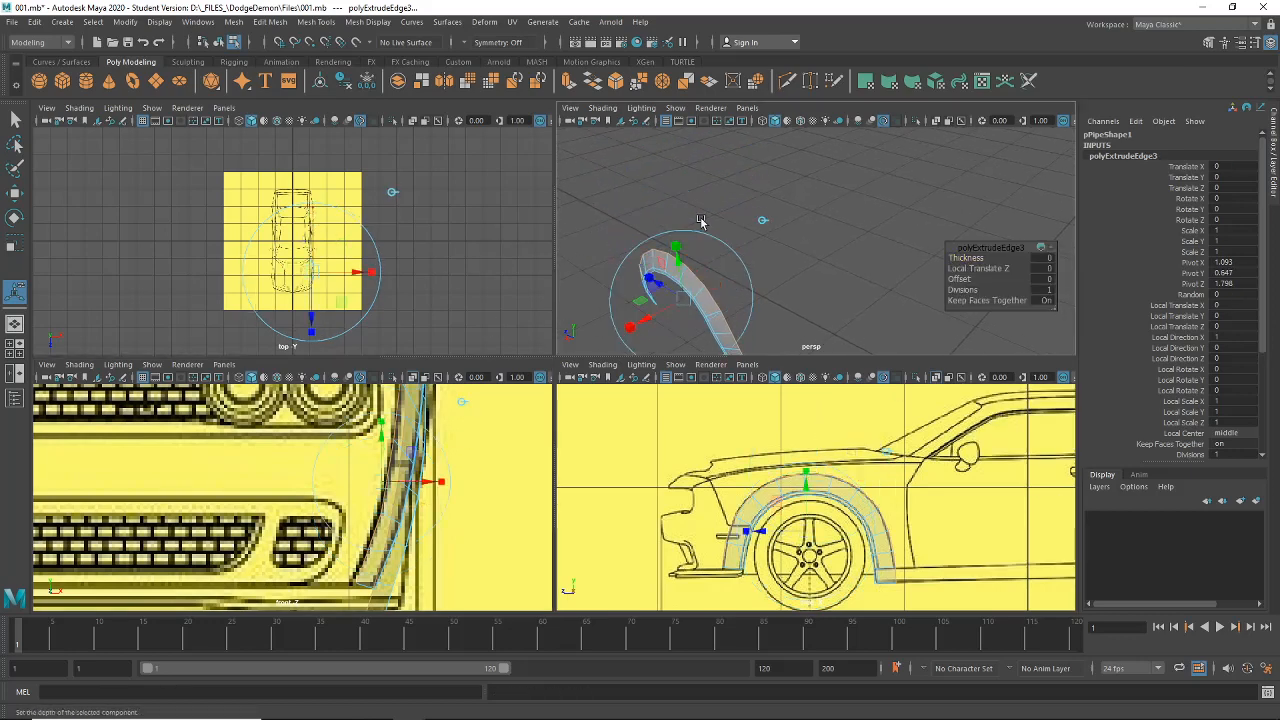
left_click_drag(427, 483, 424, 486)
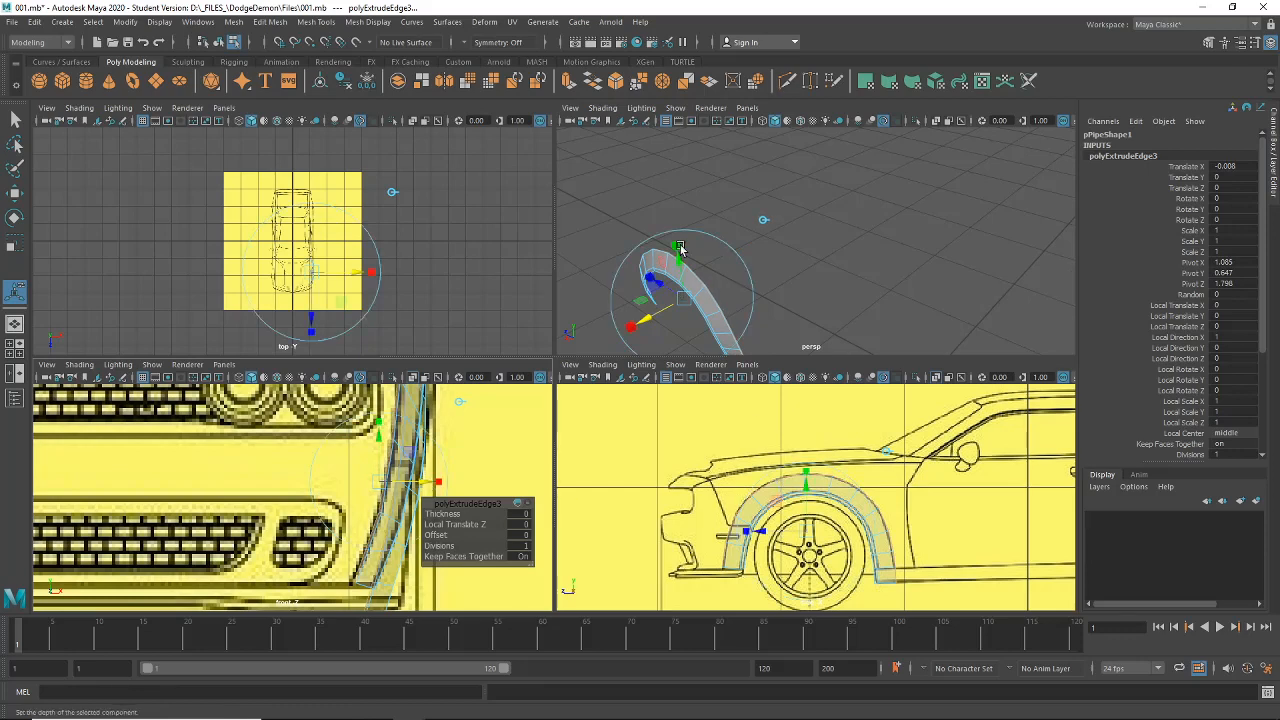
Step: Pull the newly extruded outer edges further inward to -0.011 in X in the perspective view
left_click_drag(682, 249, 834, 262, "alt")
middle_click_drag(834, 262, 634, 251, "alt")
right_click_drag(634, 251, 668, 266, "alt")
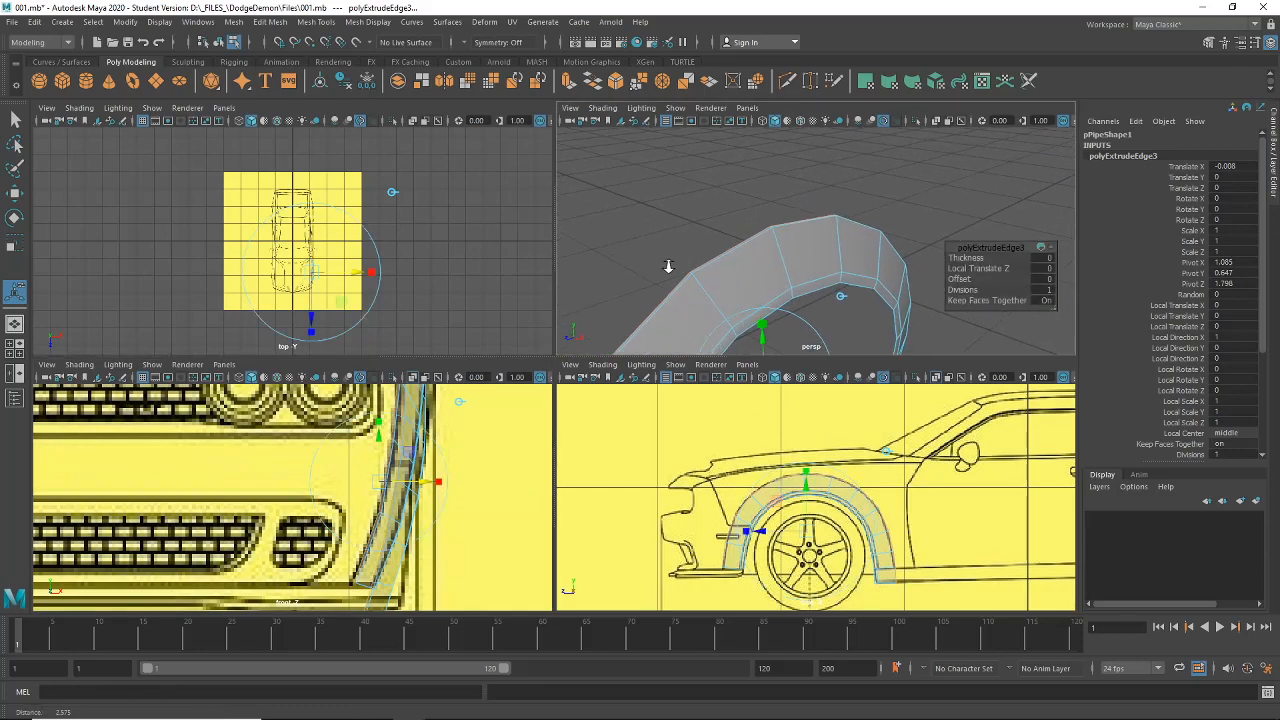
left_click_drag(668, 266, 754, 263, "alt")
left_click_drag(903, 287, 880, 289, "alt")
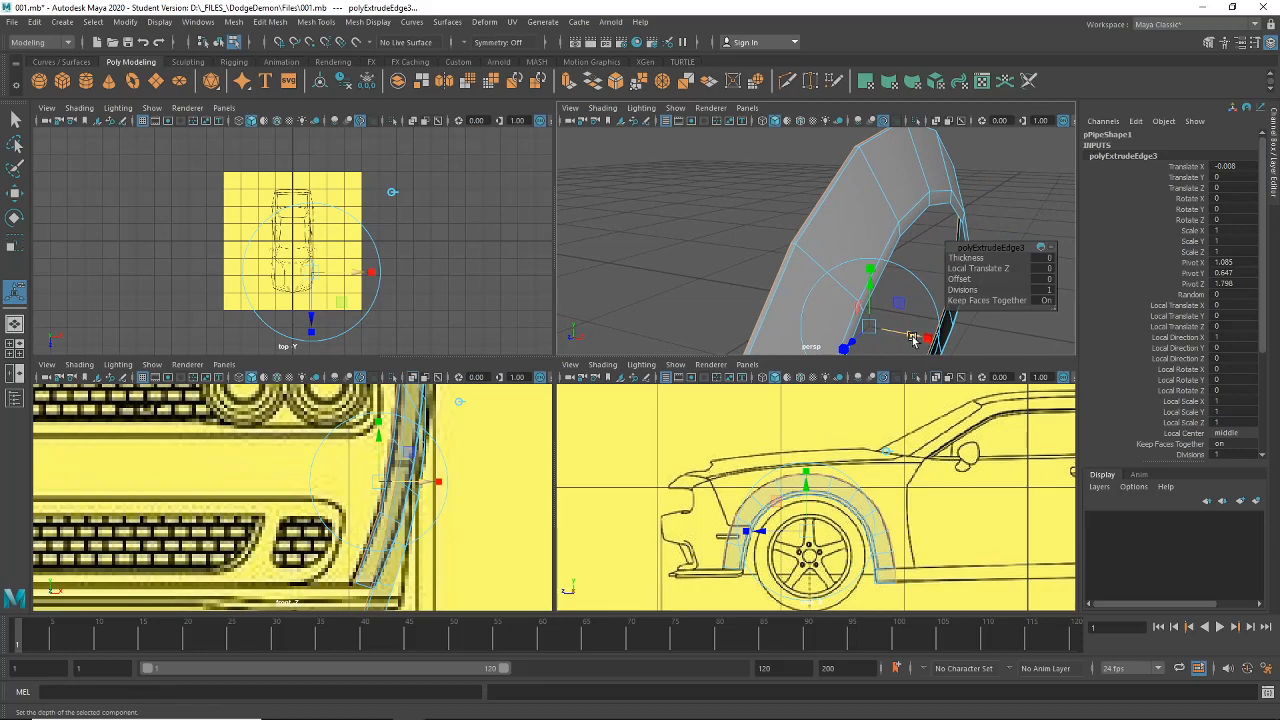
left_click_drag(913, 336, 865, 298)
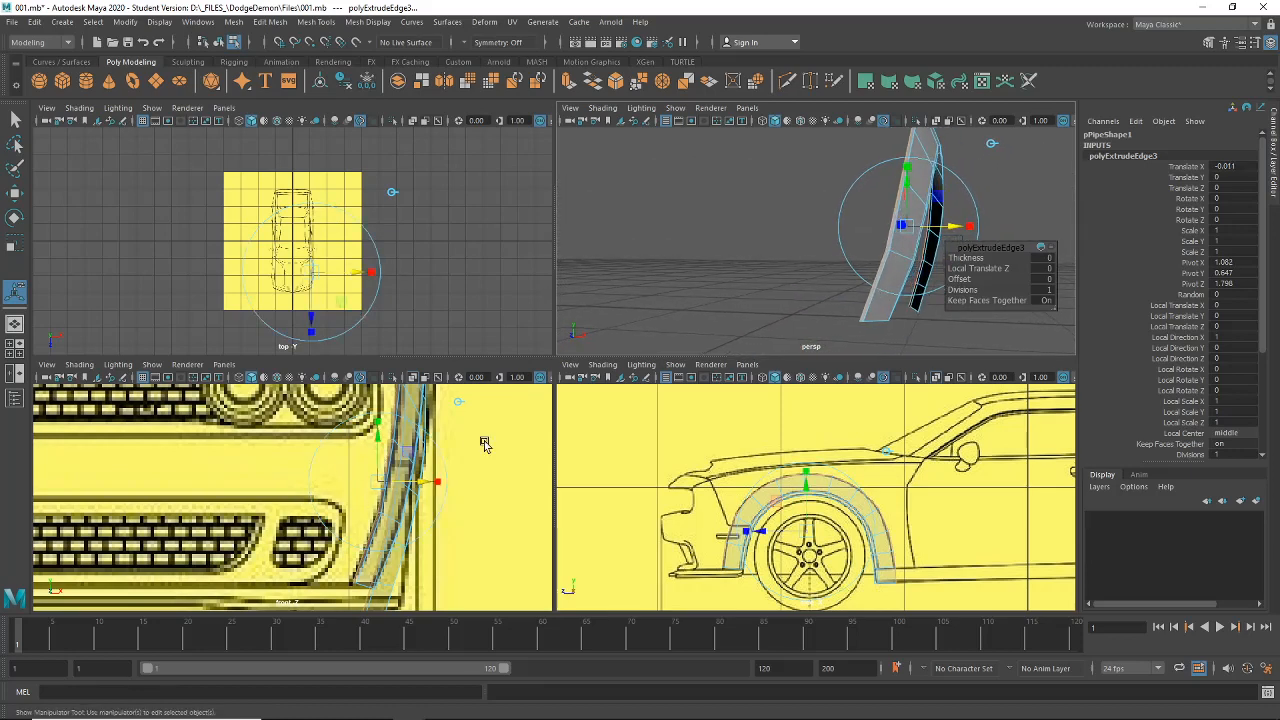
left_click_drag(800, 274, 851, 280, "alt")
key("f")
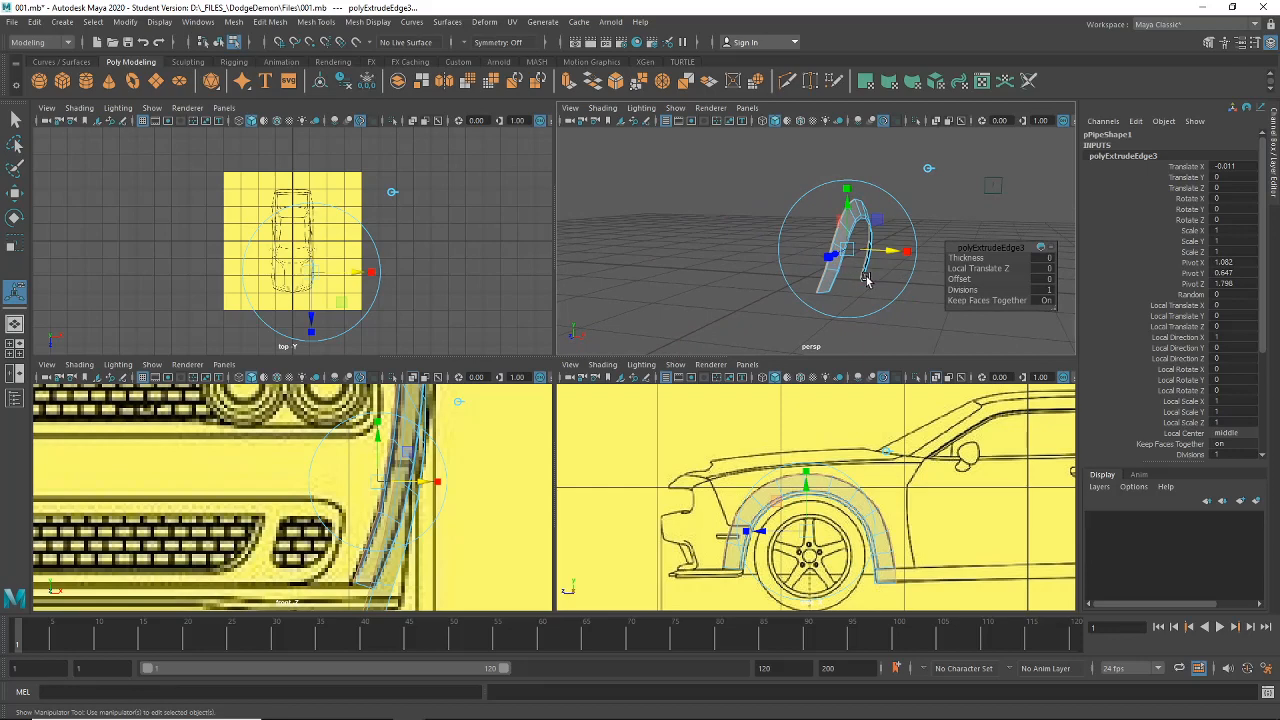
Step: Leave the edge extrusion and switch the arch strip to vertex component selection
middle_click_drag(448, 459, 441, 575, "alt")
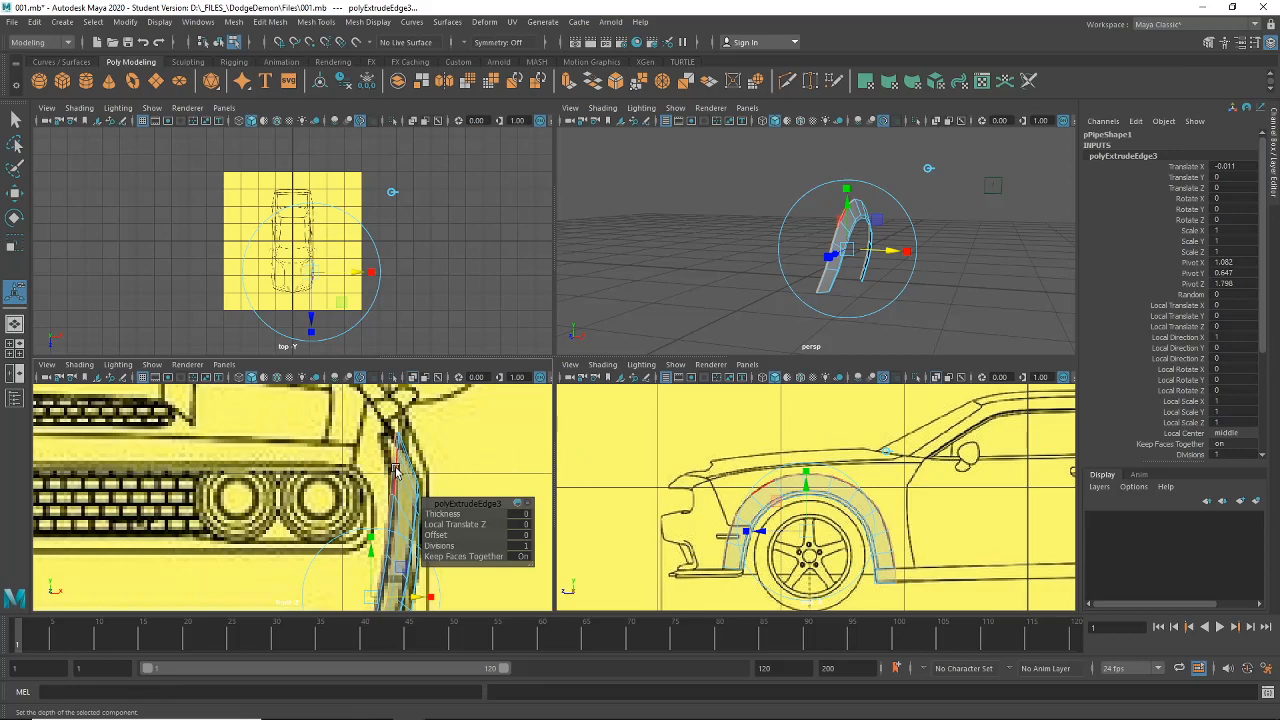
scroll(395, 470, "up", 2)
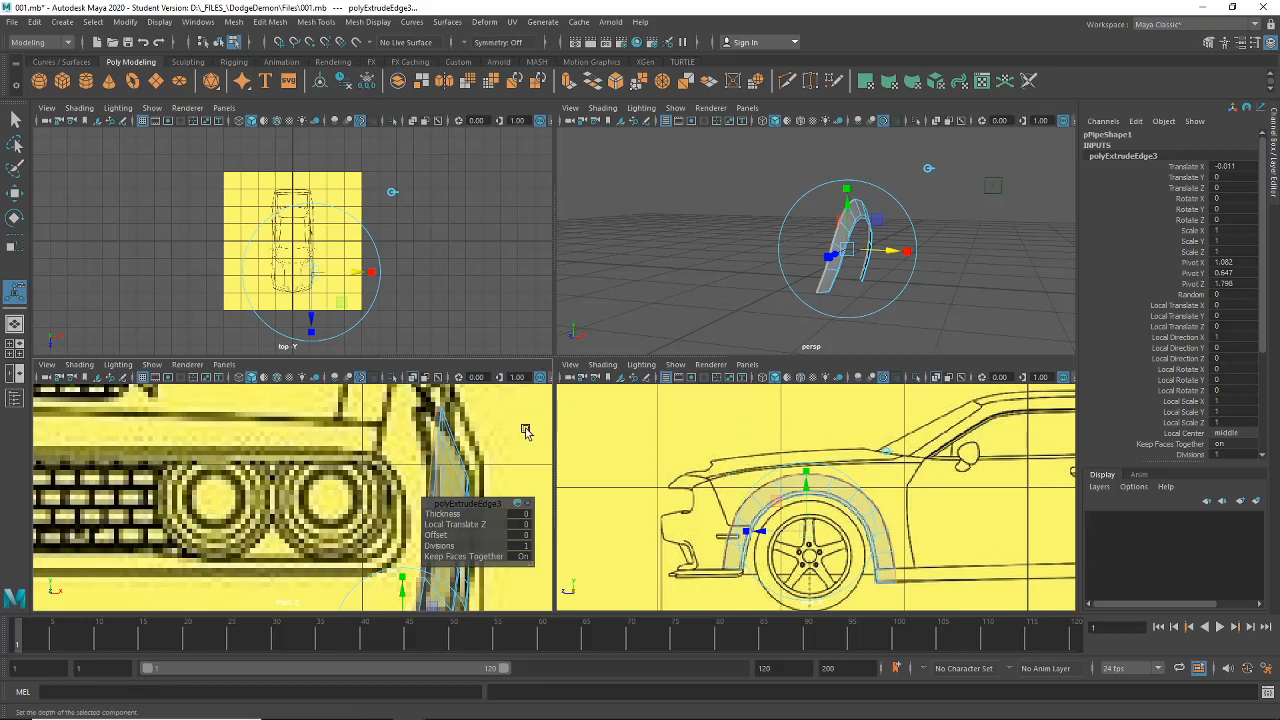
right_click(784, 487)
left_click(772, 463)
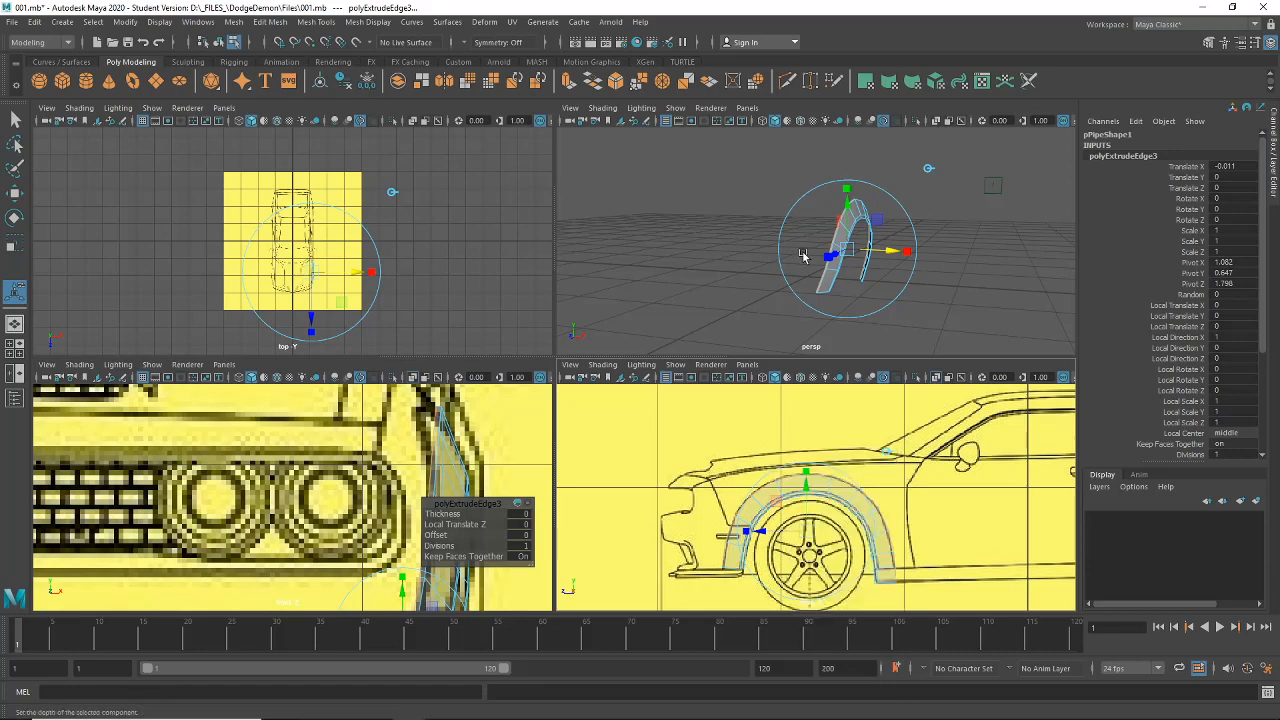
right_click(828, 274)
left_click(820, 275)
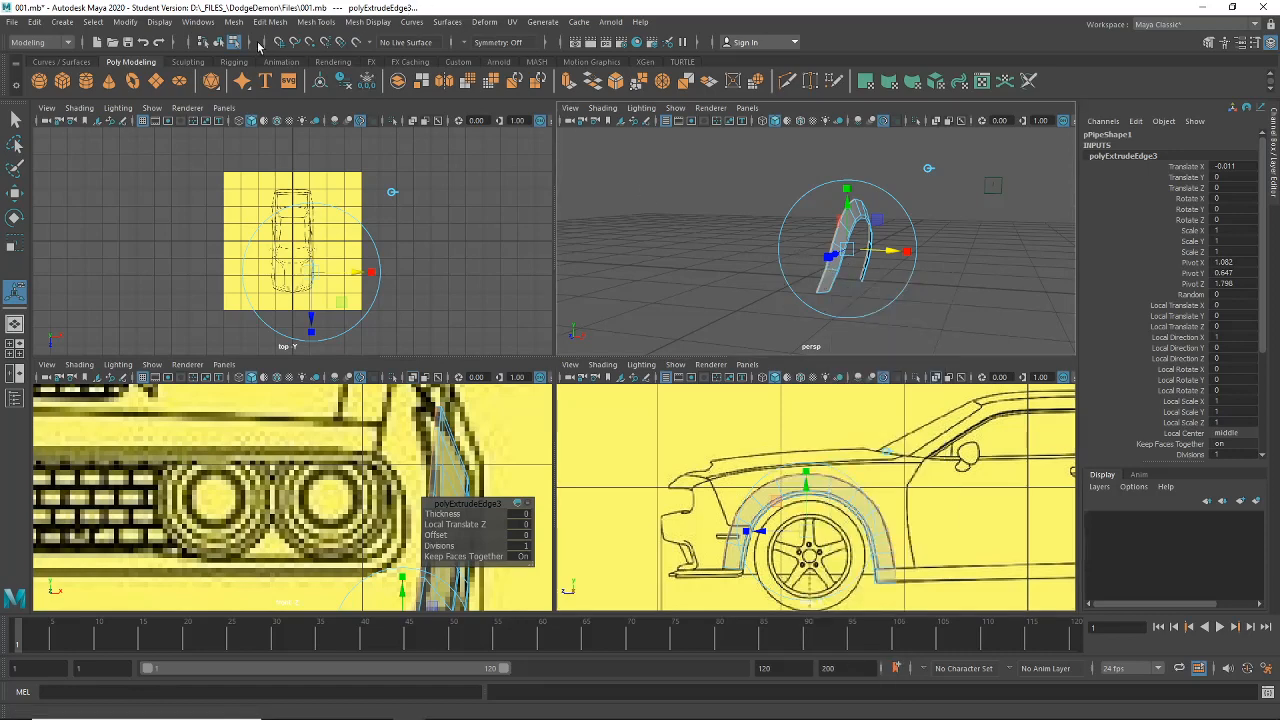
left_click(217, 42)
left_click(837, 268)
right_click_drag(836, 268, 789, 268)
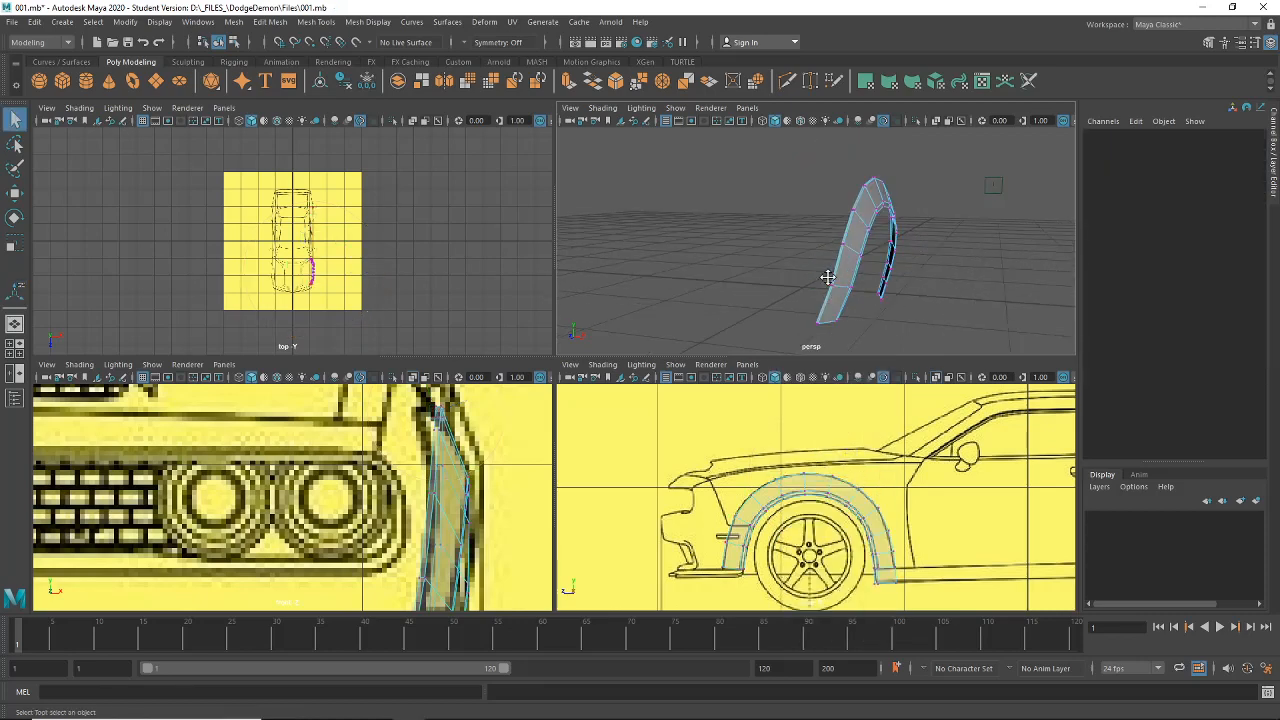
Step: Move the second-lowest row of front arch vertices slightly inward in the front view, checking the shape against reference photo 005.jpg
left_click_drag(796, 288, 847, 307)
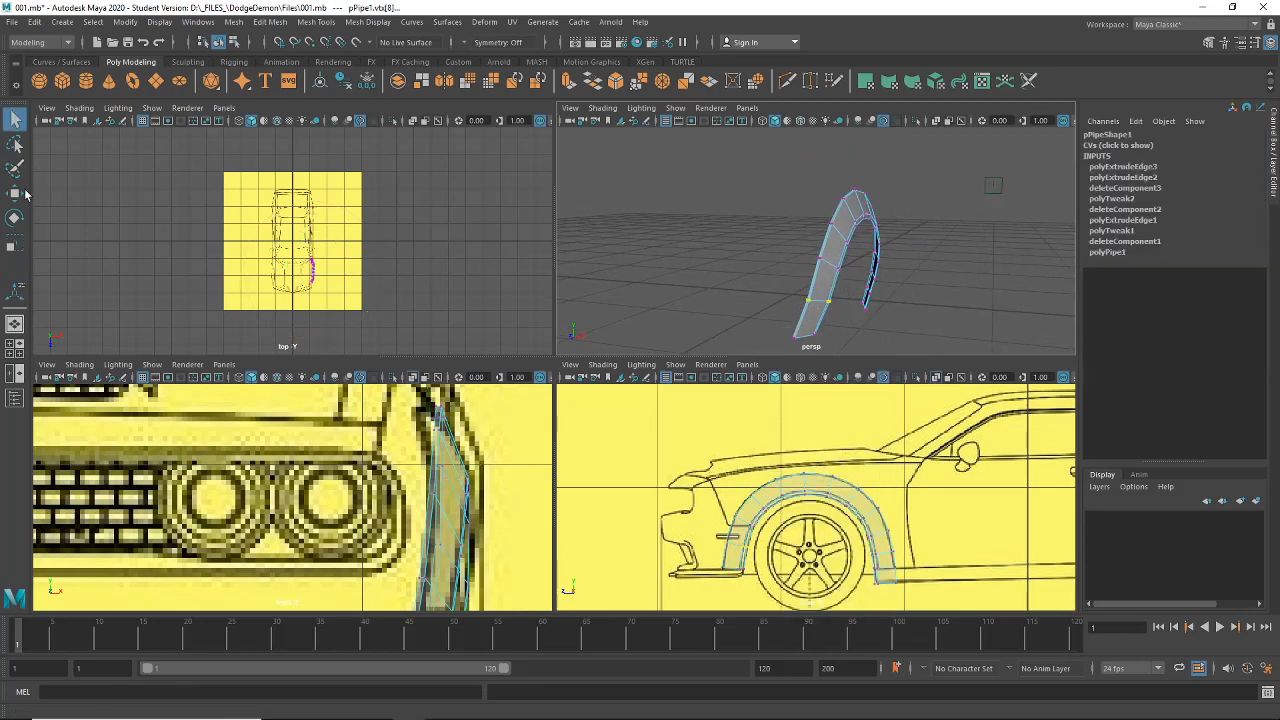
left_click(18, 192)
middle_click_drag(407, 549, 426, 414, "alt")
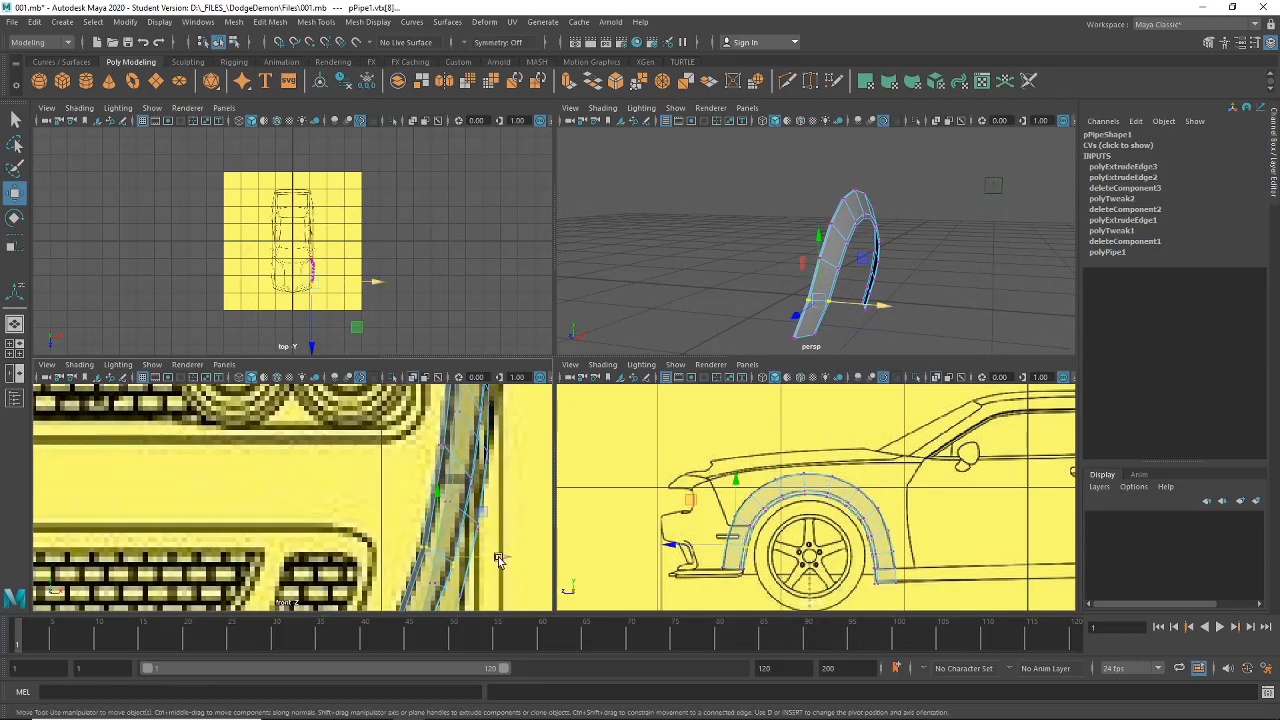
left_click_drag(500, 558, 497, 559)
mouse_move(728, 336)
left_mouse_down("alt")
mouse_move(640, 340)
mouse_move(749, 320)
mouse_move(713, 326)
left_mouse_up("alt")
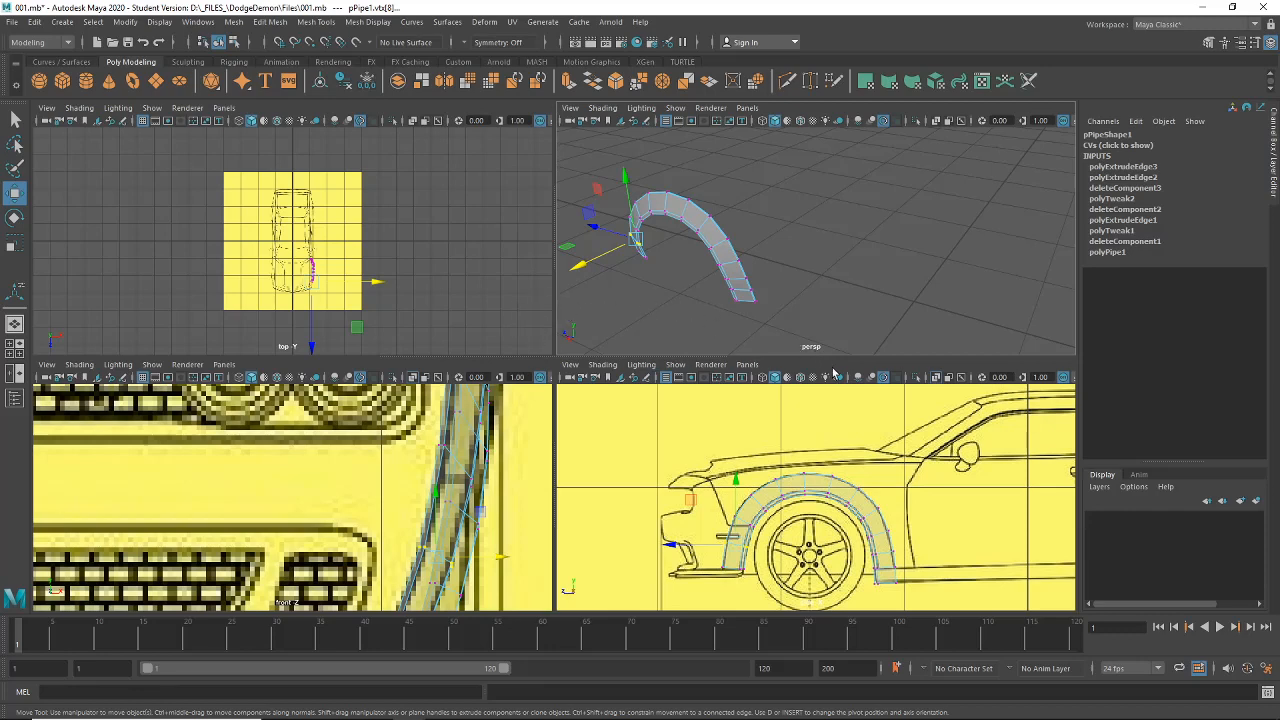
left_click_drag(1279, 36, 764, 58)
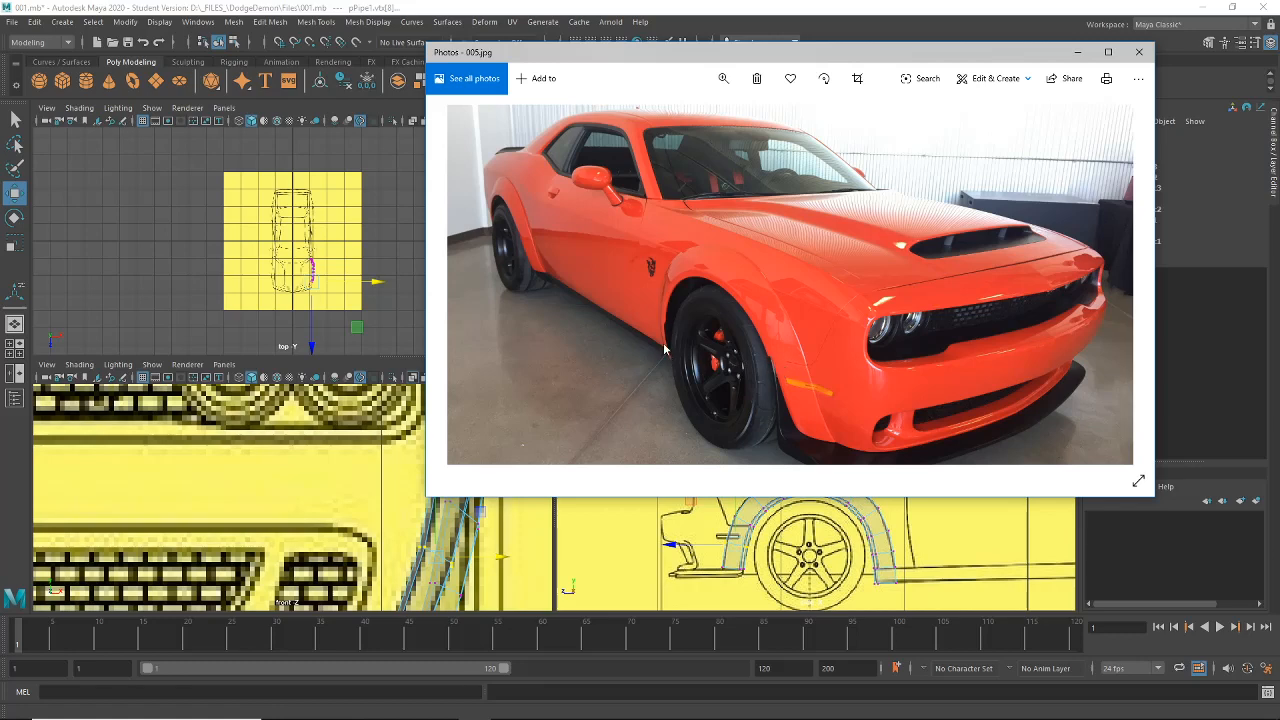
Step: Put the reference photo aside and select a vertex on the upper front part of the arch strip for adjustment in the front view
left_click_drag(726, 57, 1279, 57)
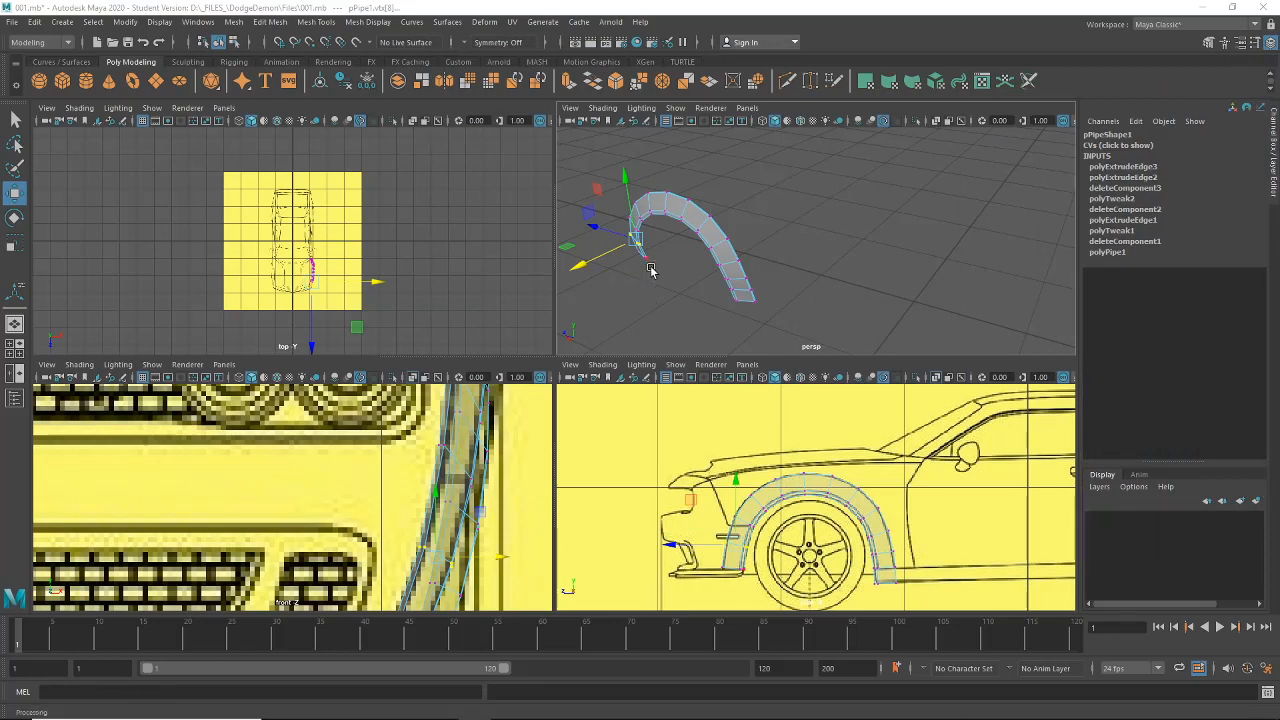
scroll(651, 270, "up", 3)
middle_click_drag(582, 269, 634, 270, "alt")
left_click_drag(634, 270, 789, 275, "alt")
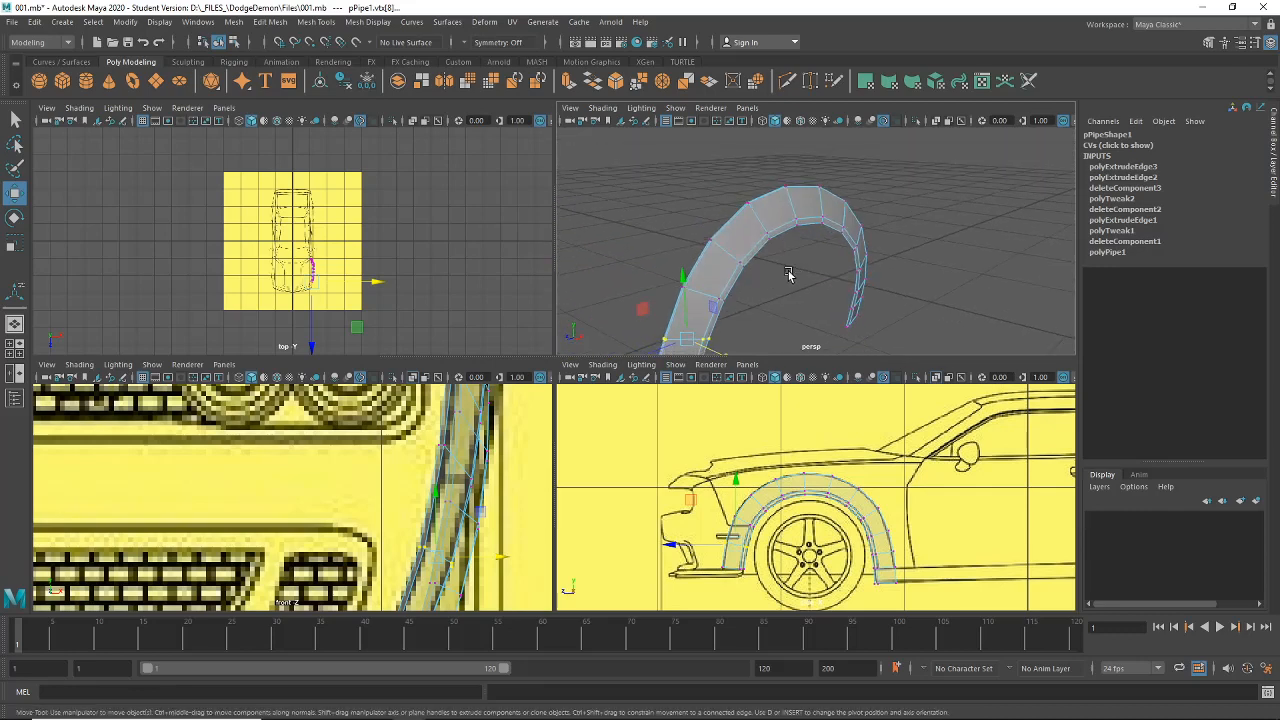
left_click(447, 452)
middle_click_drag(492, 428, 452, 450, "alt")
left_click(449, 452)
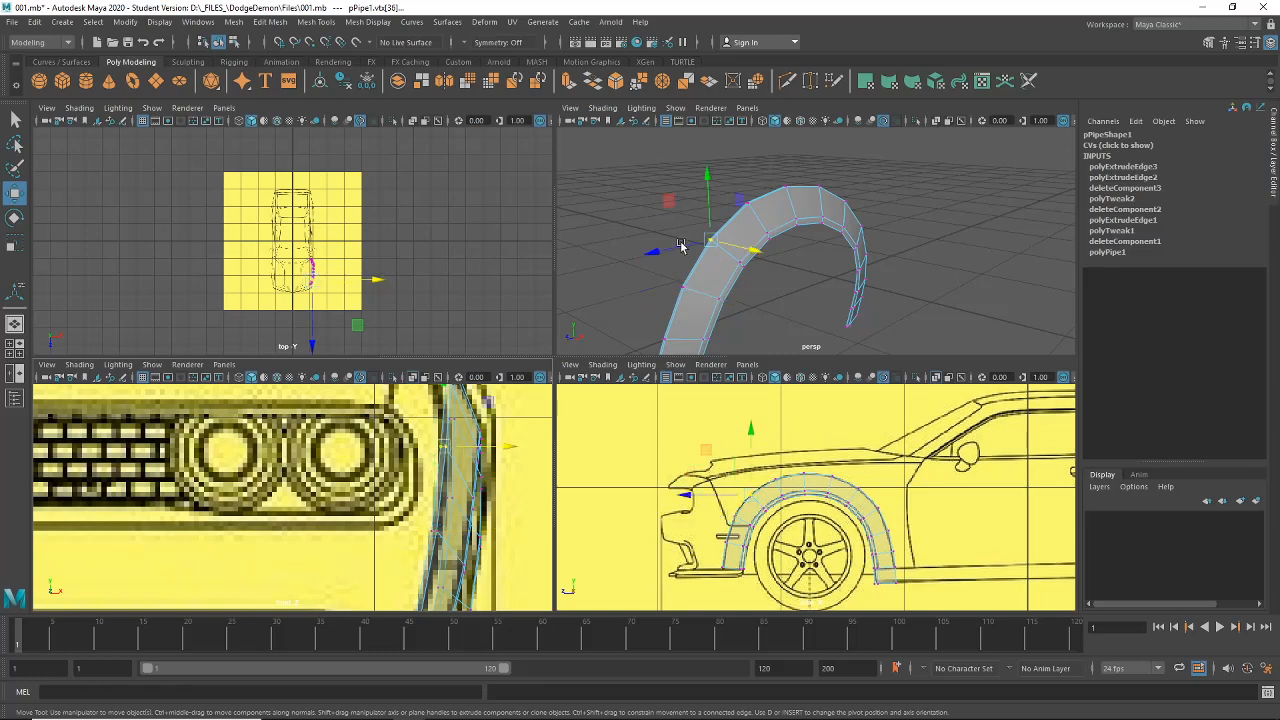
Step: Move the two outer vertices at the crest of the arch slightly inward along X in the front view
left_click_drag(700, 250, 860, 245, "alt")
left_click(467, 413)
middle_click_drag(467, 413, 497, 455, "alt")
left_click_drag(800, 235, 779, 280, "alt")
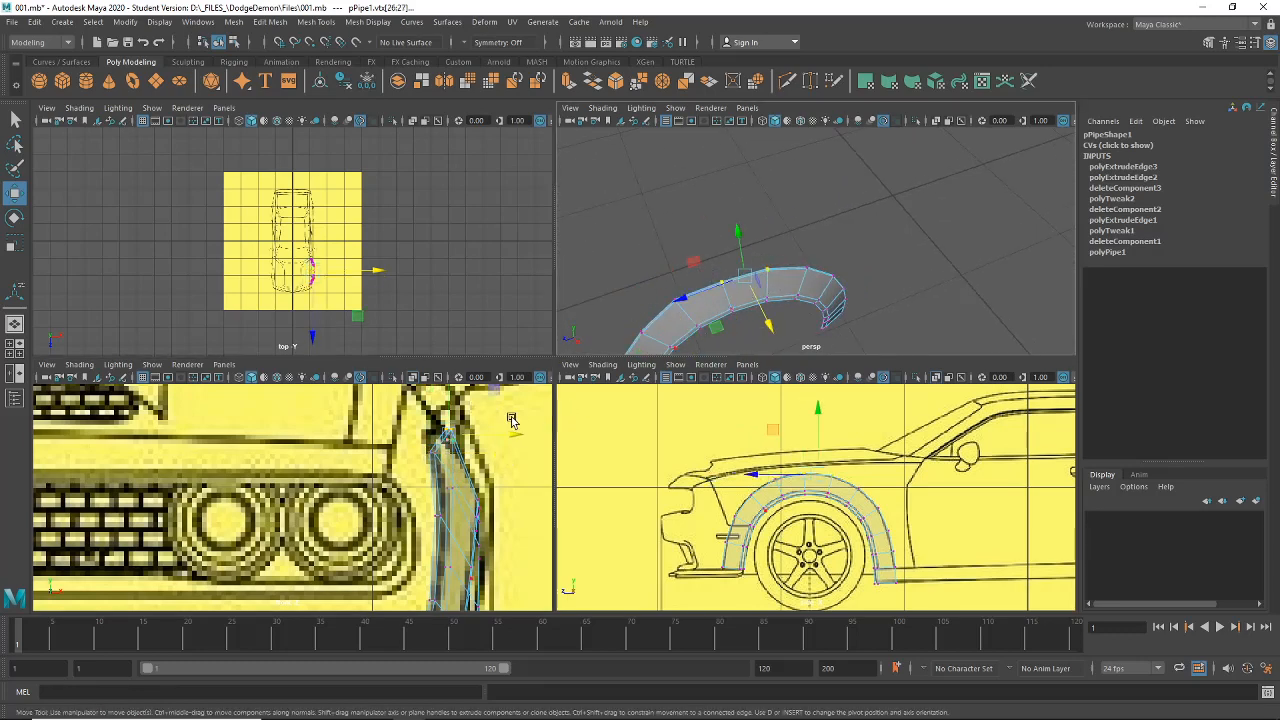
middle_click_drag(508, 435, 490, 436)
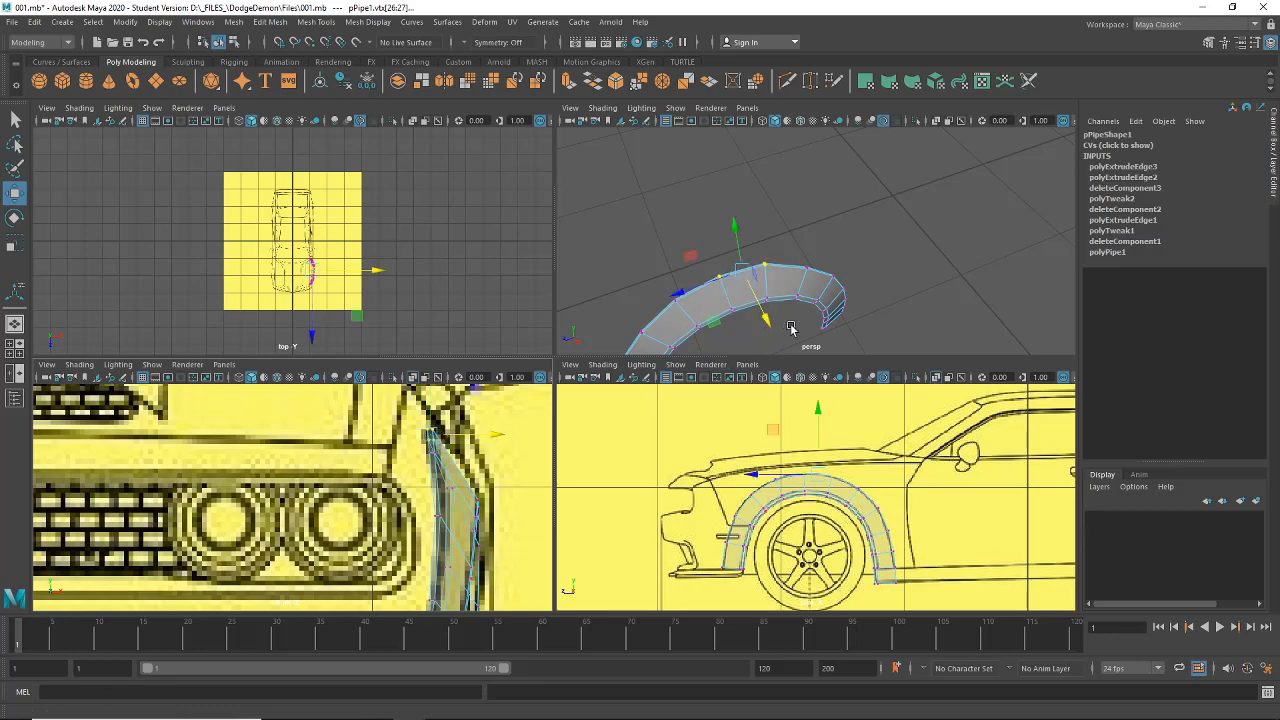
Step: Leave vertex editing, select the whole front arch and display wireframe on shaded in the perspective view
left_click_drag(660, 250, 797, 264, "alt")
left_click(733, 317)
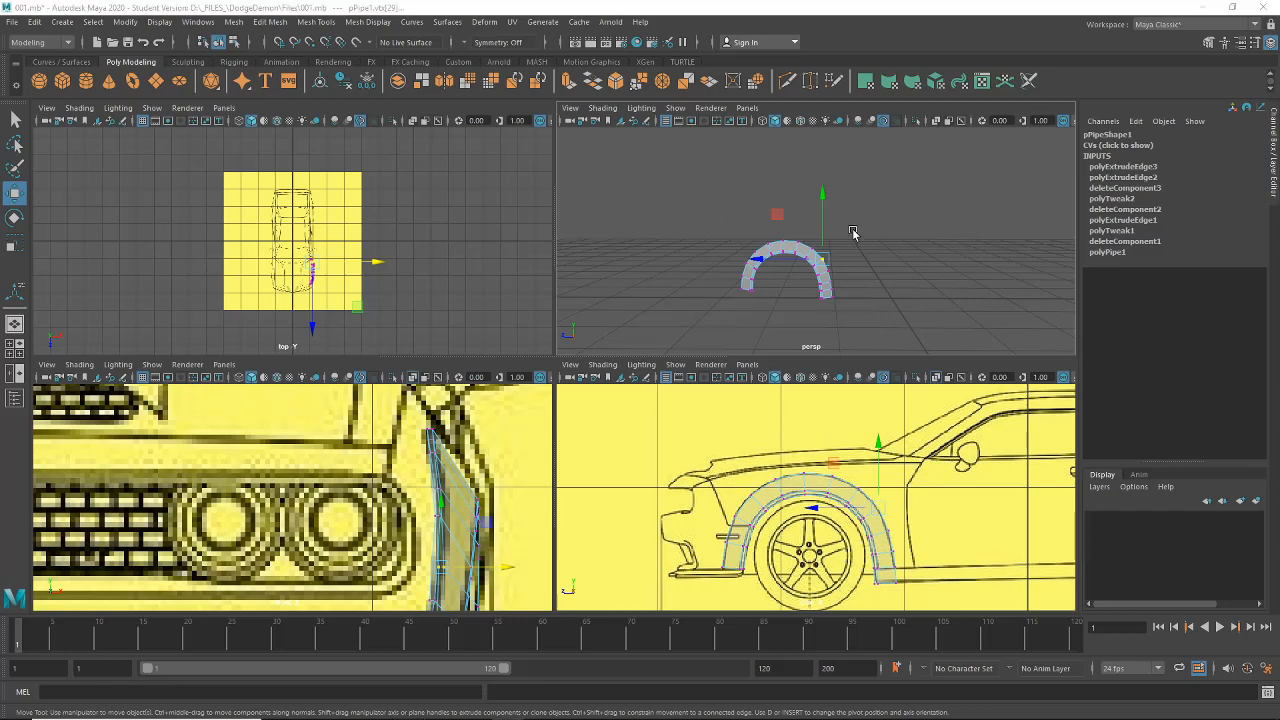
left_click_drag(853, 233, 908, 241, "alt")
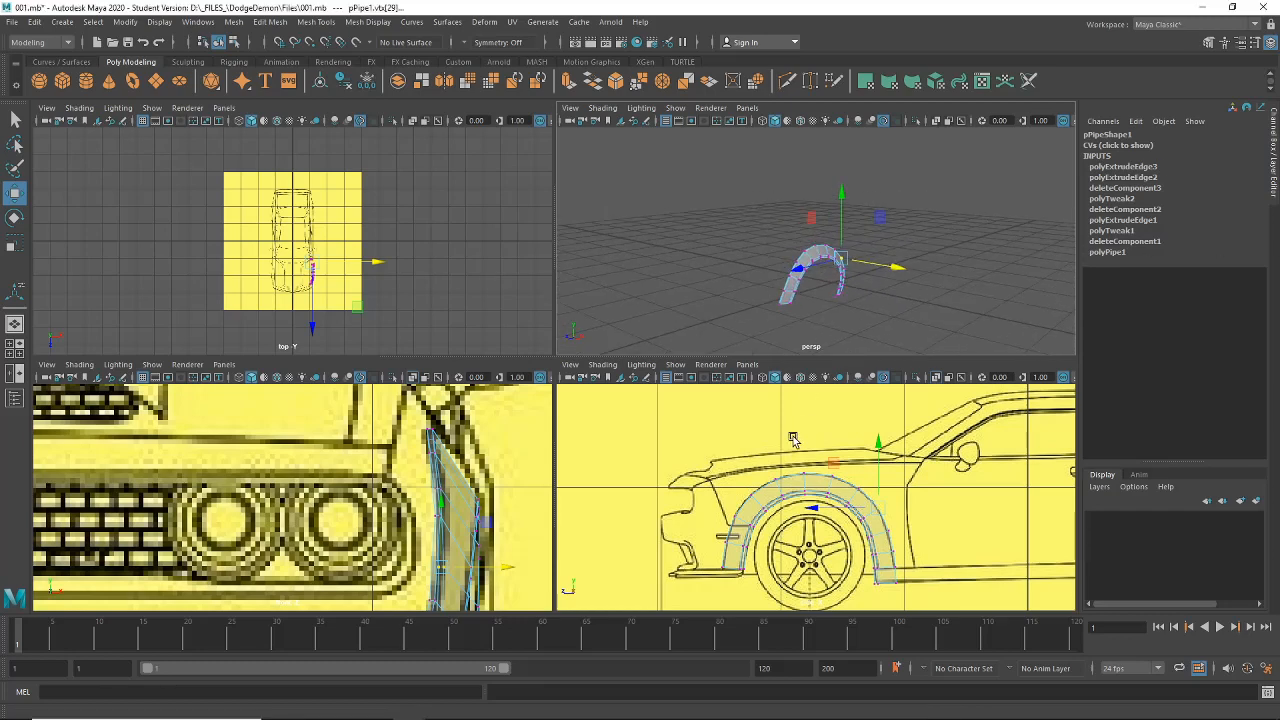
scroll(452, 454, "down", 5)
scroll(452, 454, "up", 1)
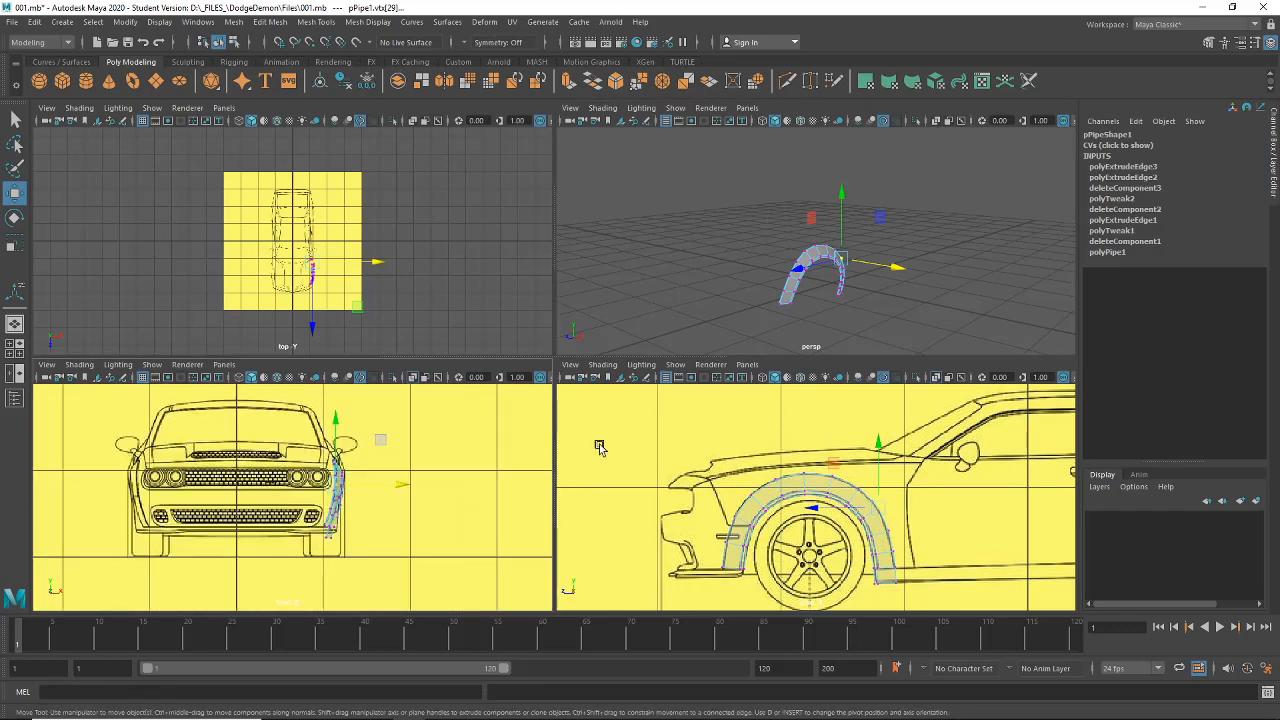
key("F8")
left_click(763, 290)
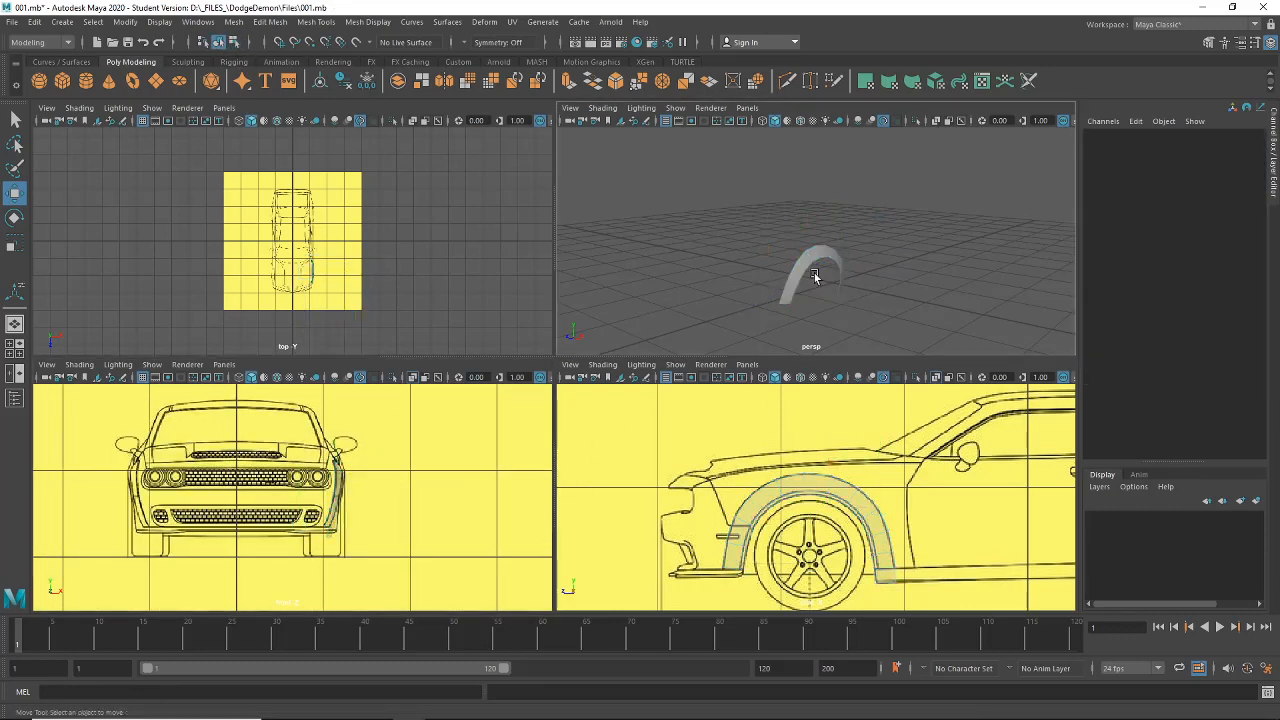
left_click(818, 268)
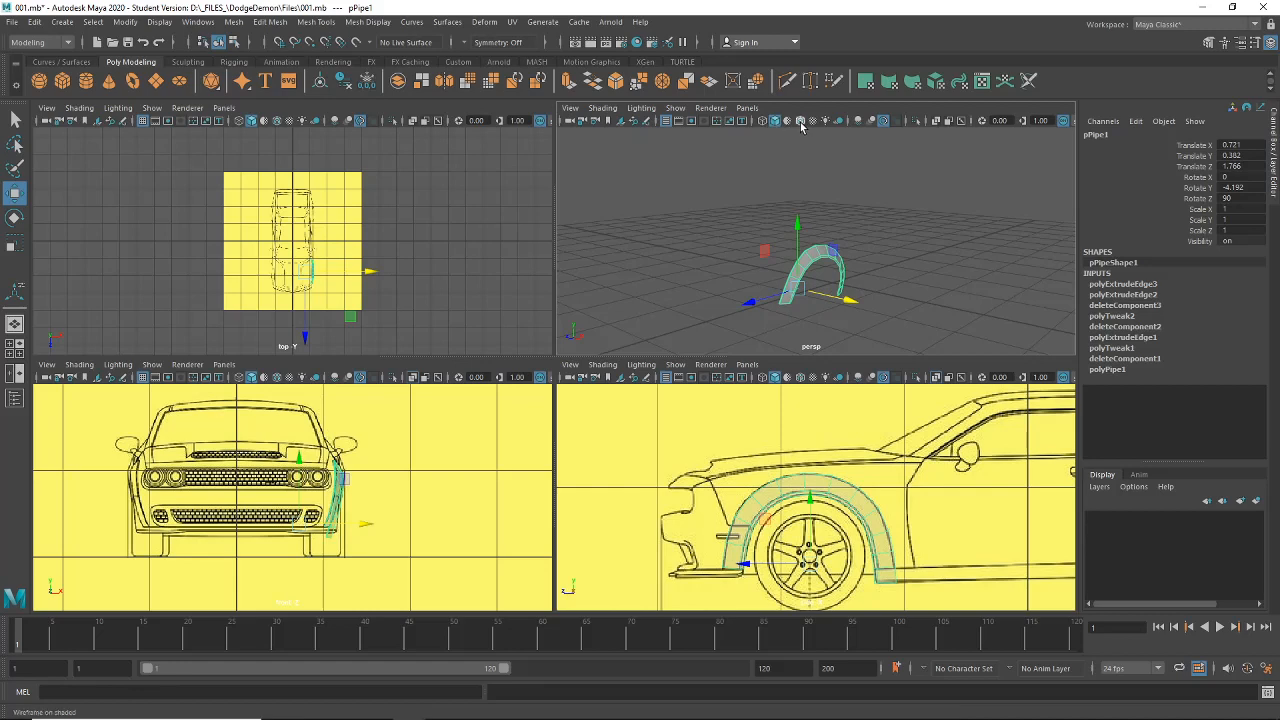
left_click(801, 120)
left_click(926, 266)
left_click_drag(926, 266, 1008, 226, "alt")
left_click(797, 252)
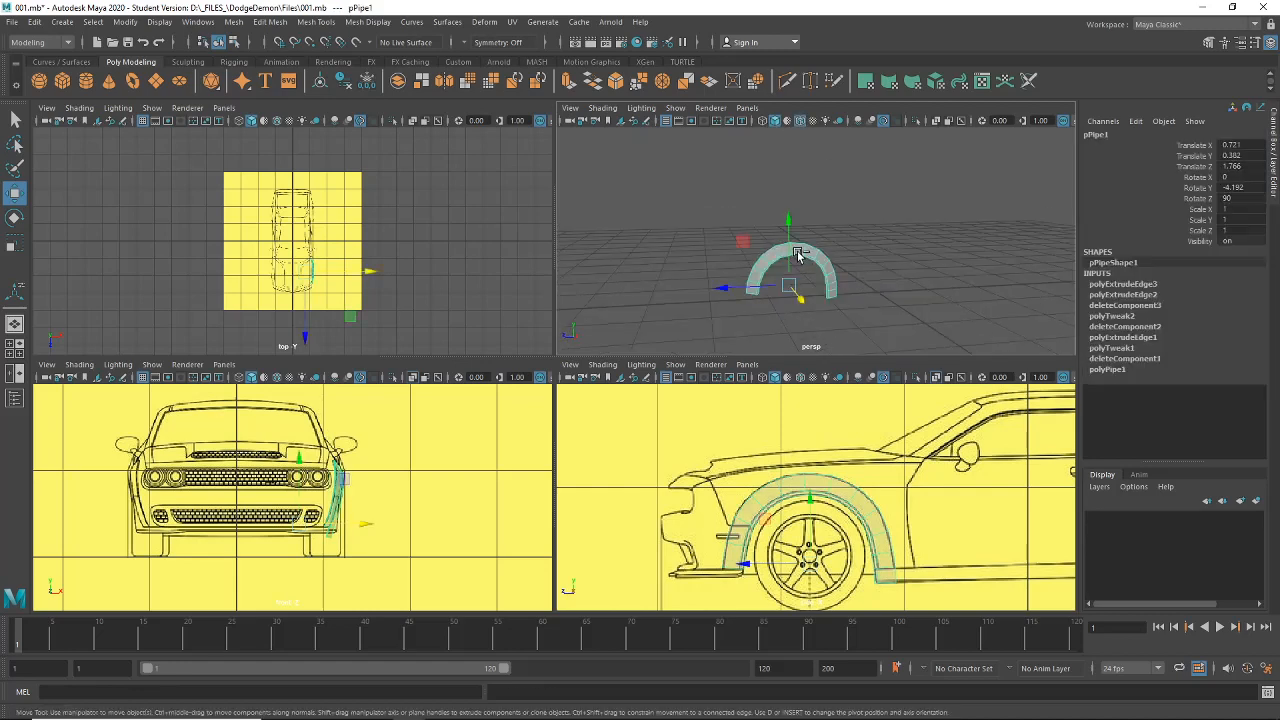
Step: Duplicate the front arch and move the copy back over the rear wheel to Translate Z -1.678
key("ctrl+d")
left_click_drag(726, 290, 880, 292)
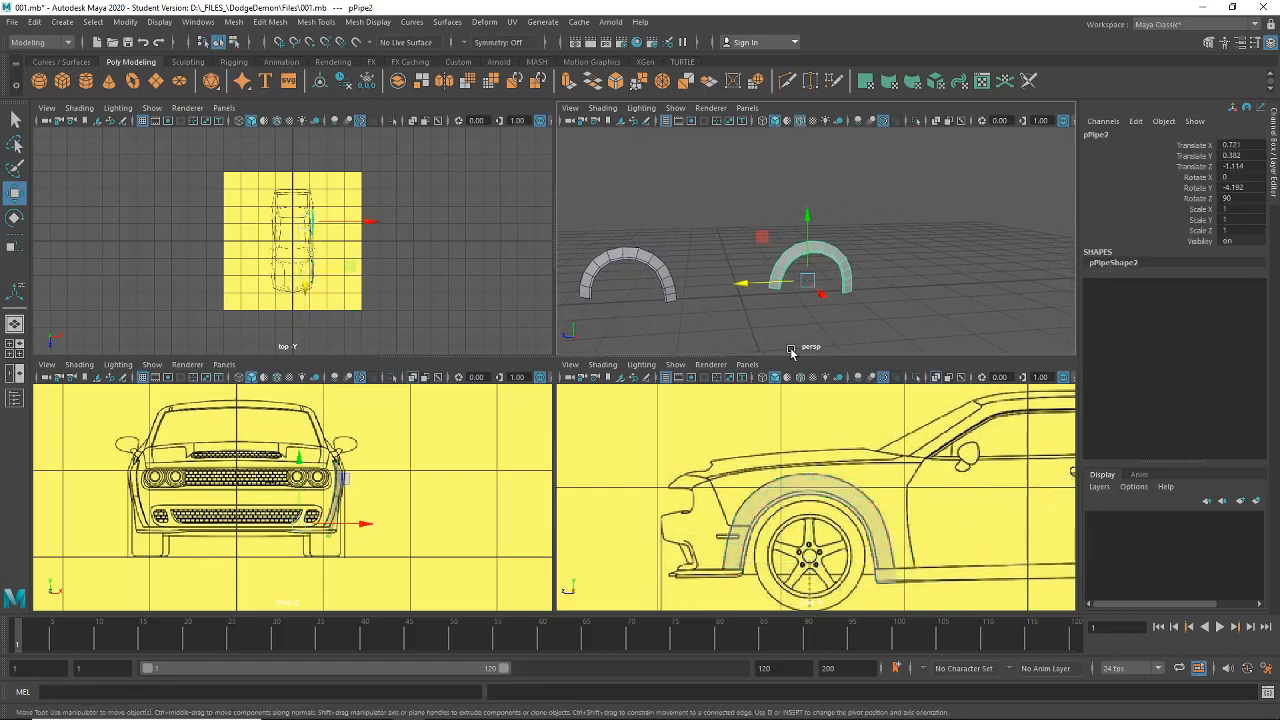
scroll(705, 497, "down", 5)
middle_click_drag(705, 497, 740, 505)
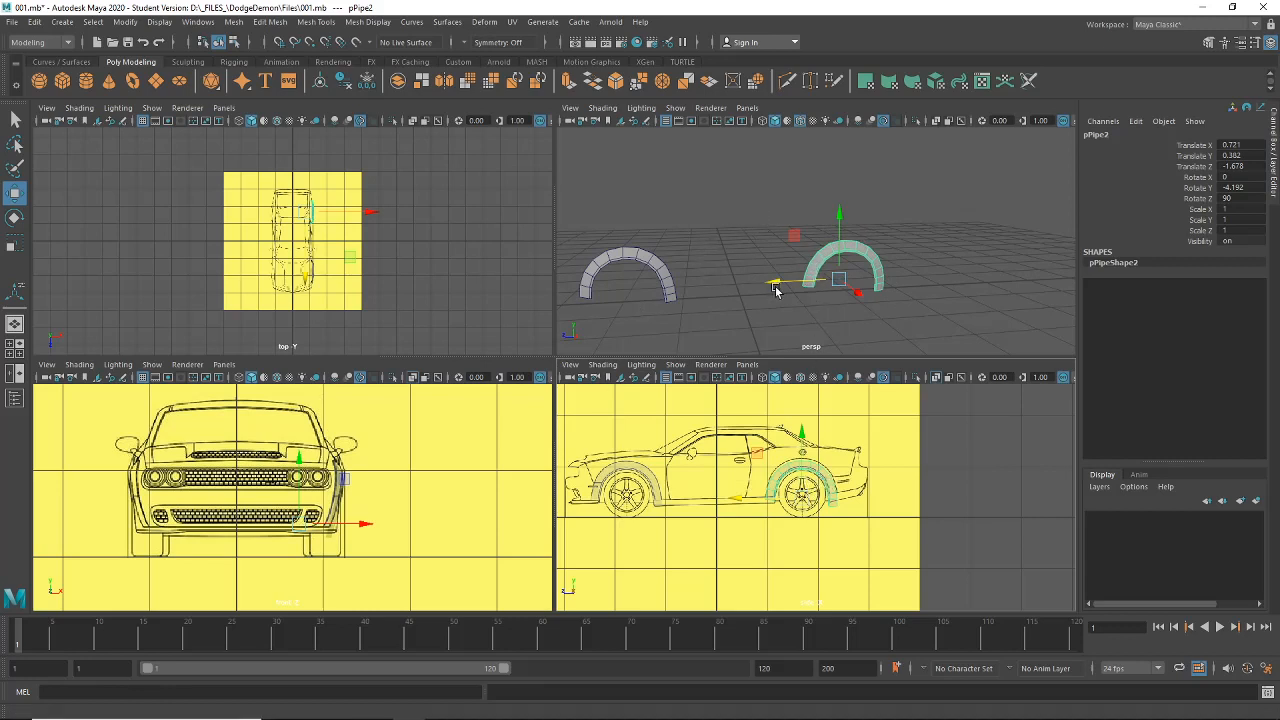
left_click_drag(776, 290, 798, 292, "alt")
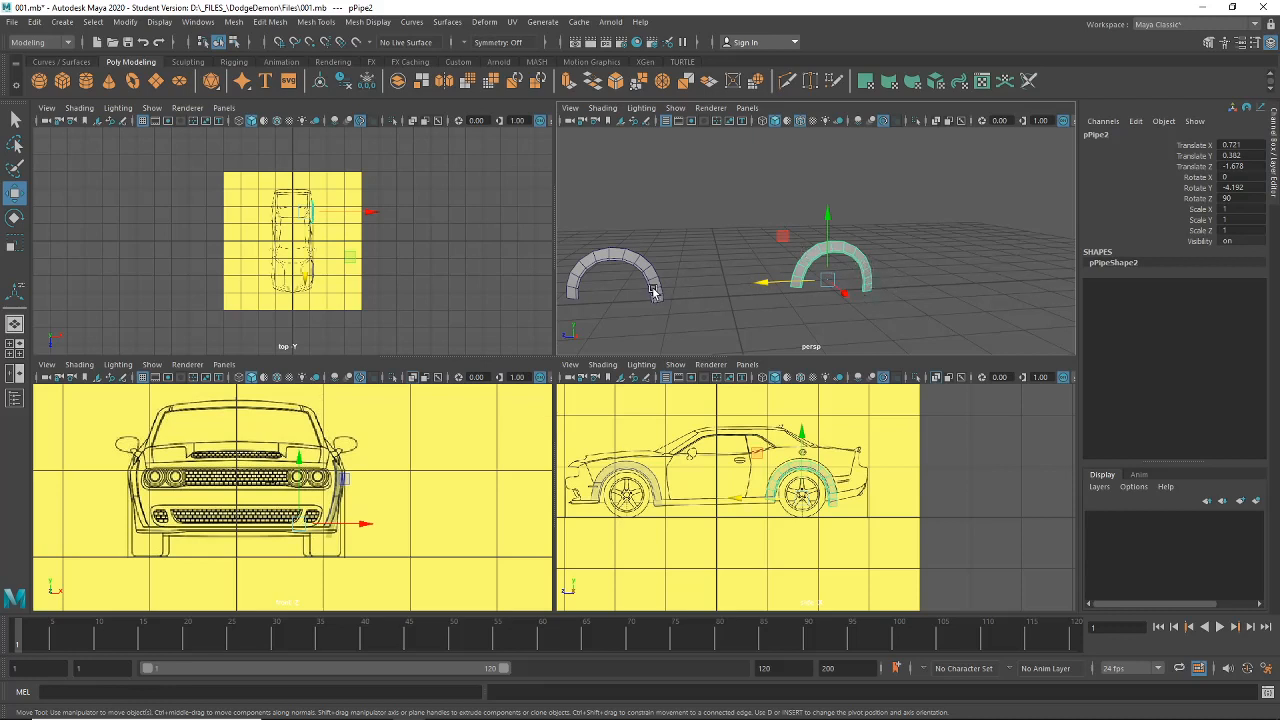
left_click(790, 332)
left_click(795, 278)
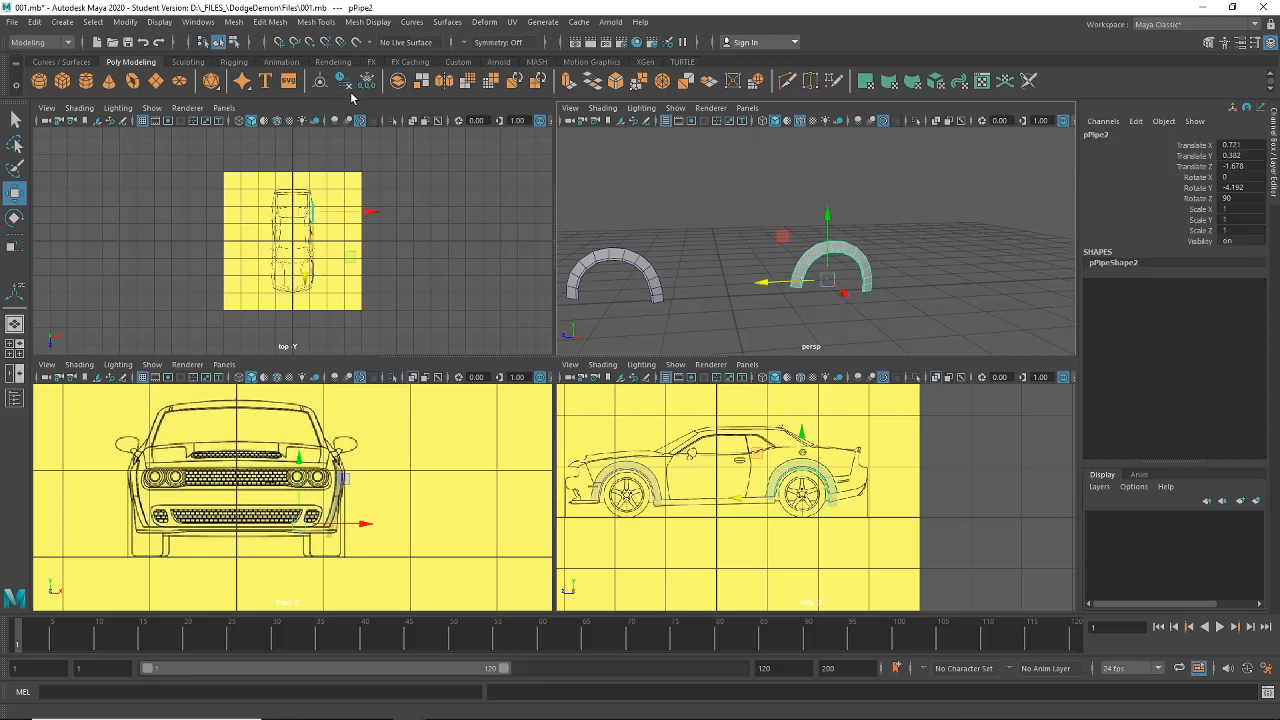
Step: Switch to the Scale tool and center the pivot of the rear arch copy
left_click(15, 242)
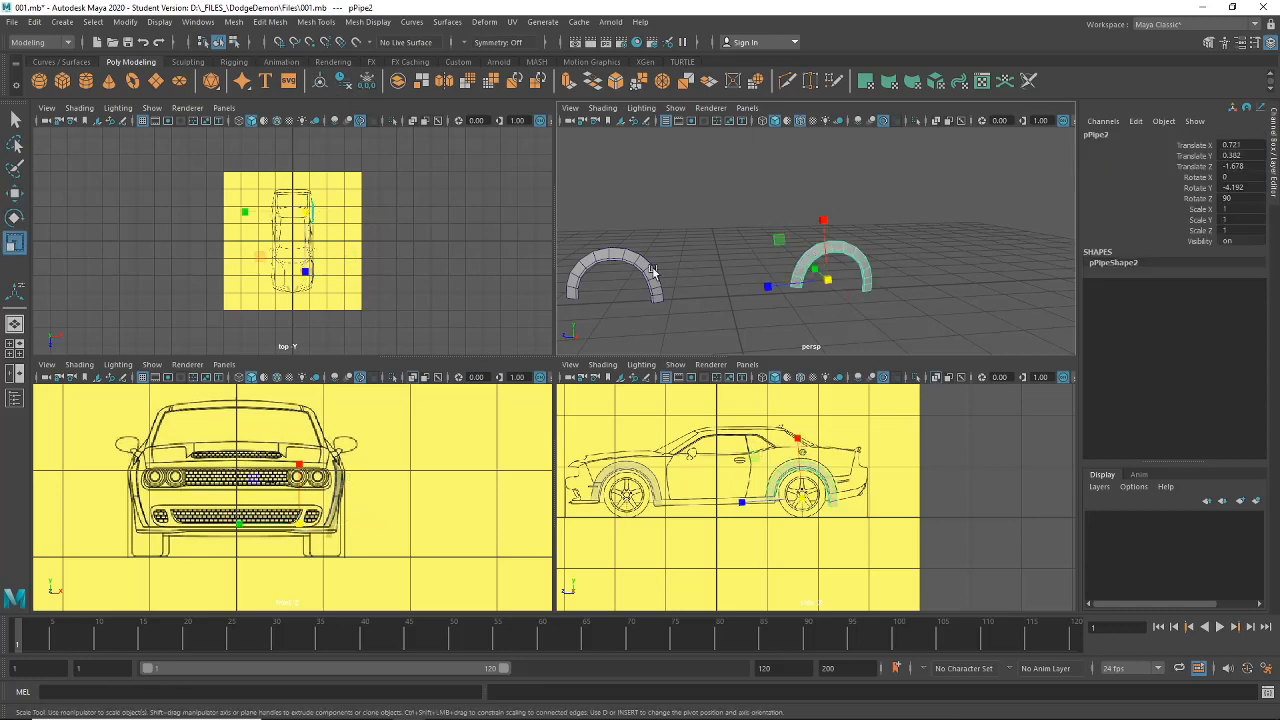
left_click_drag(767, 289, 768, 264, "alt")
left_click(131, 22)
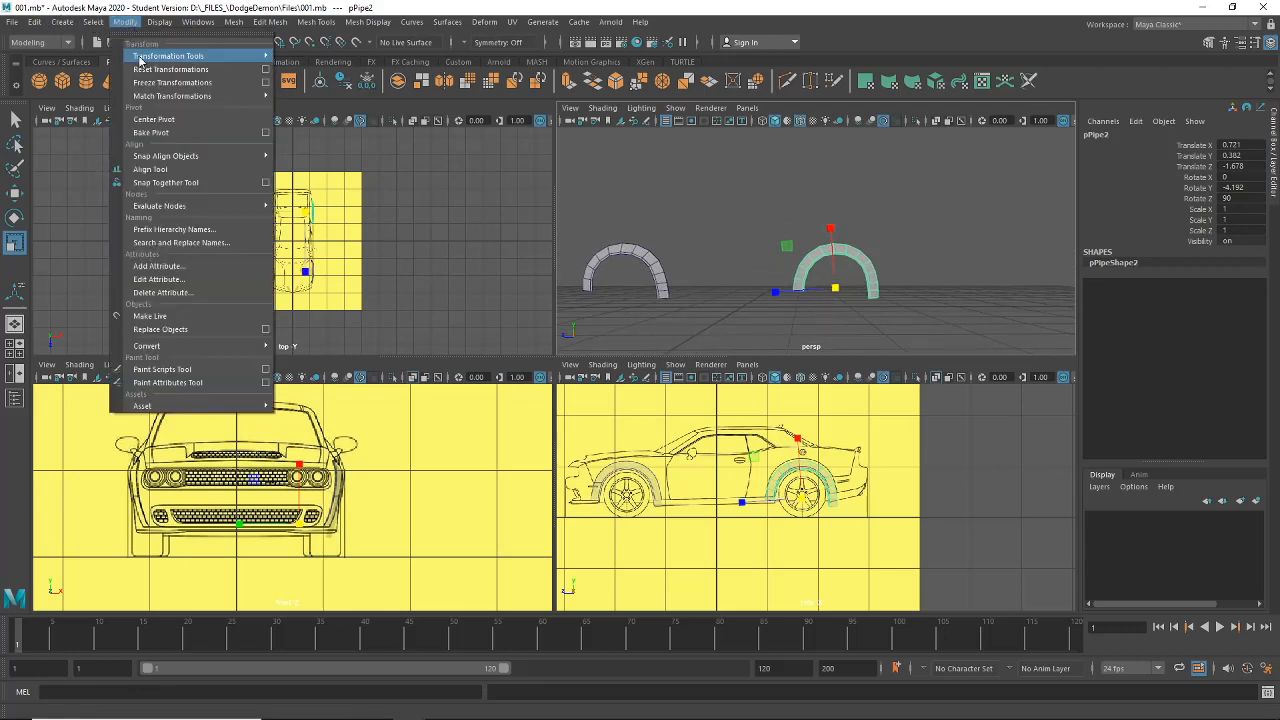
left_click(130, 116)
Step: Freeze the transformations of the rear arch copy
left_click(125, 22)
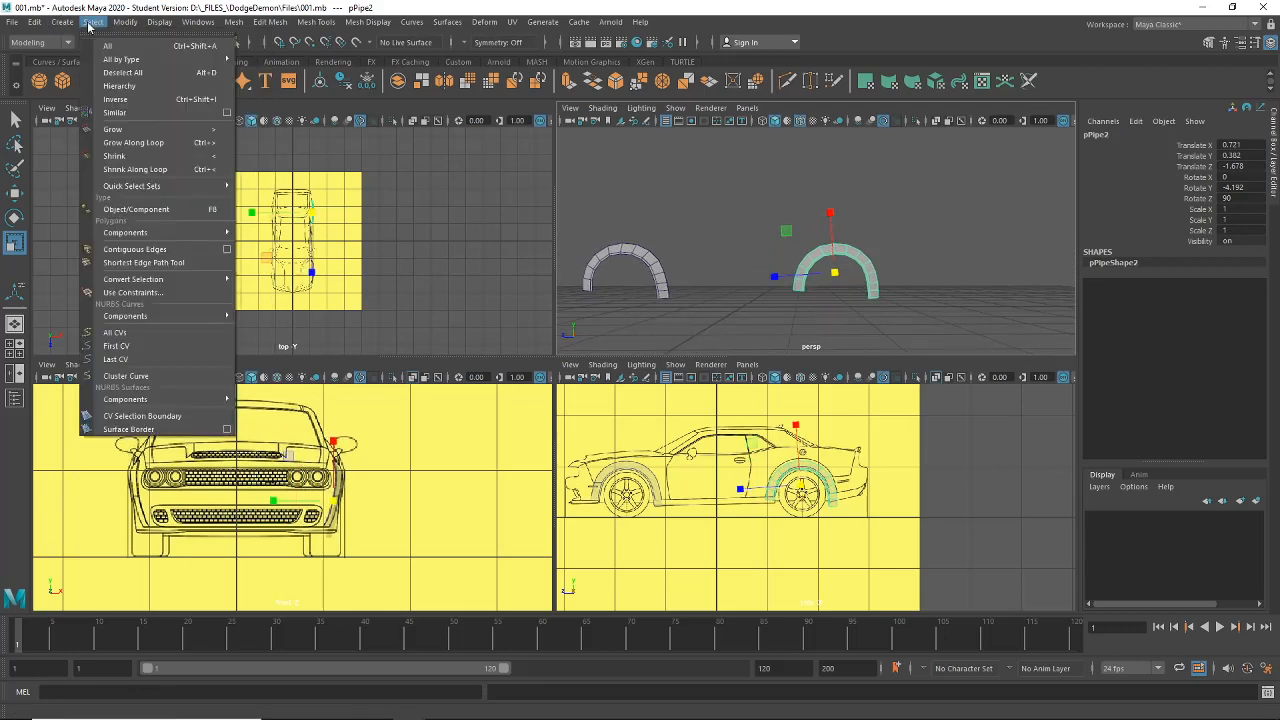
mouse_move(124, 22)
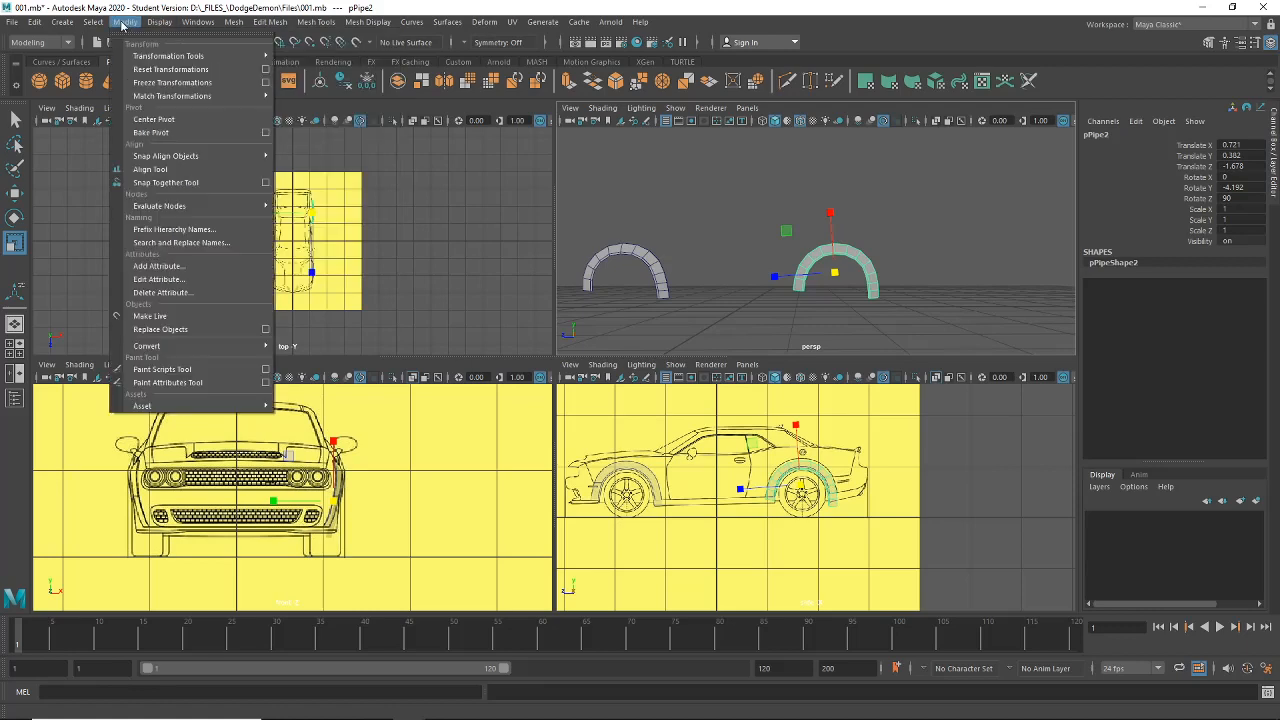
left_click(191, 24)
left_click(163, 24)
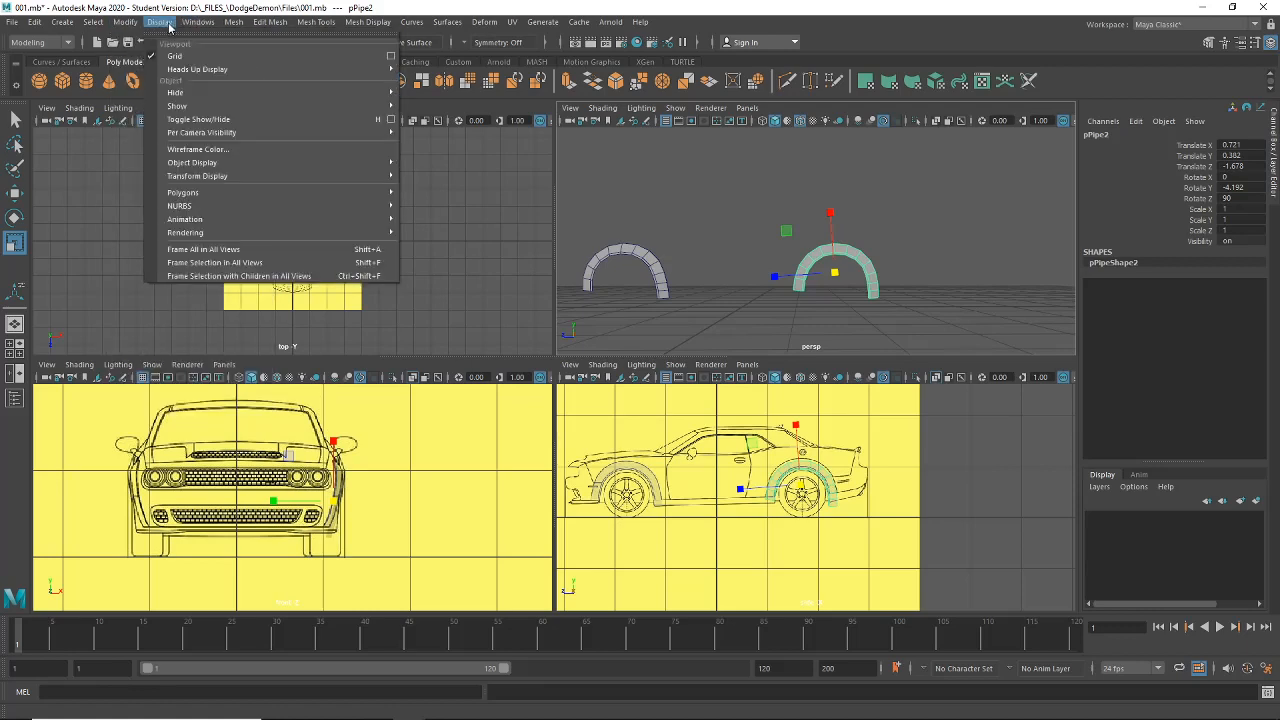
mouse_move(133, 24)
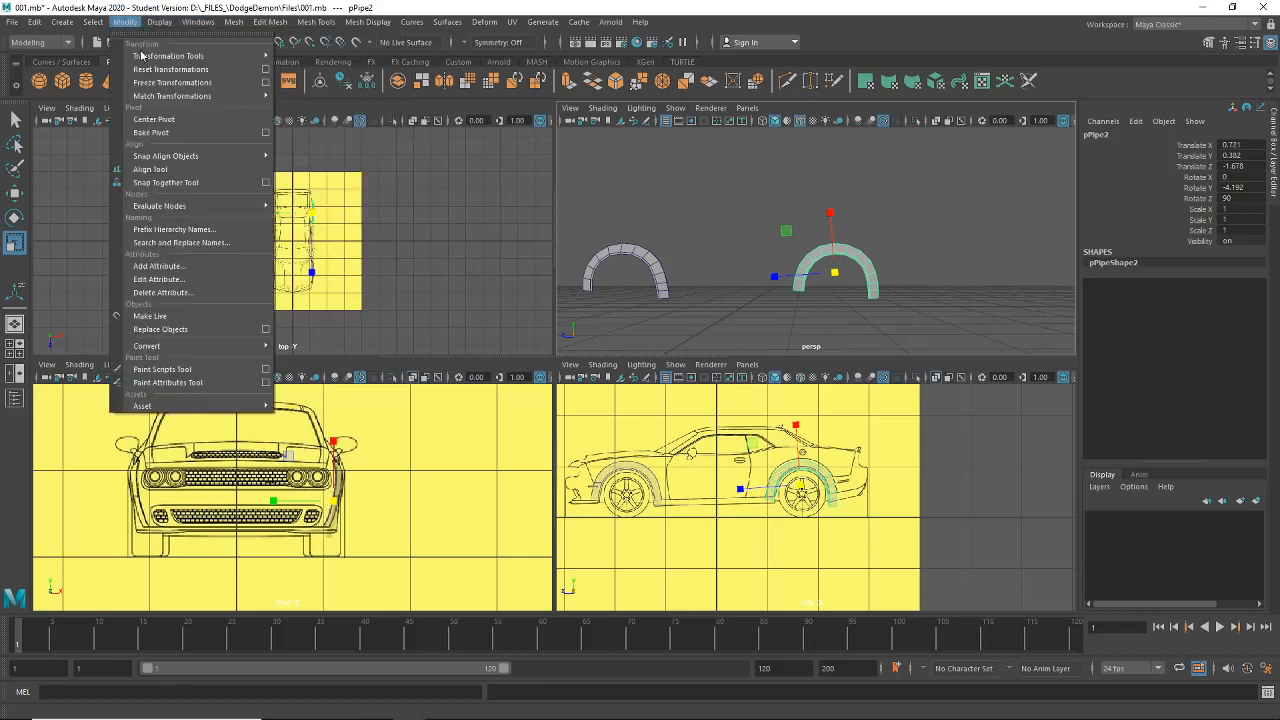
left_click(160, 82)
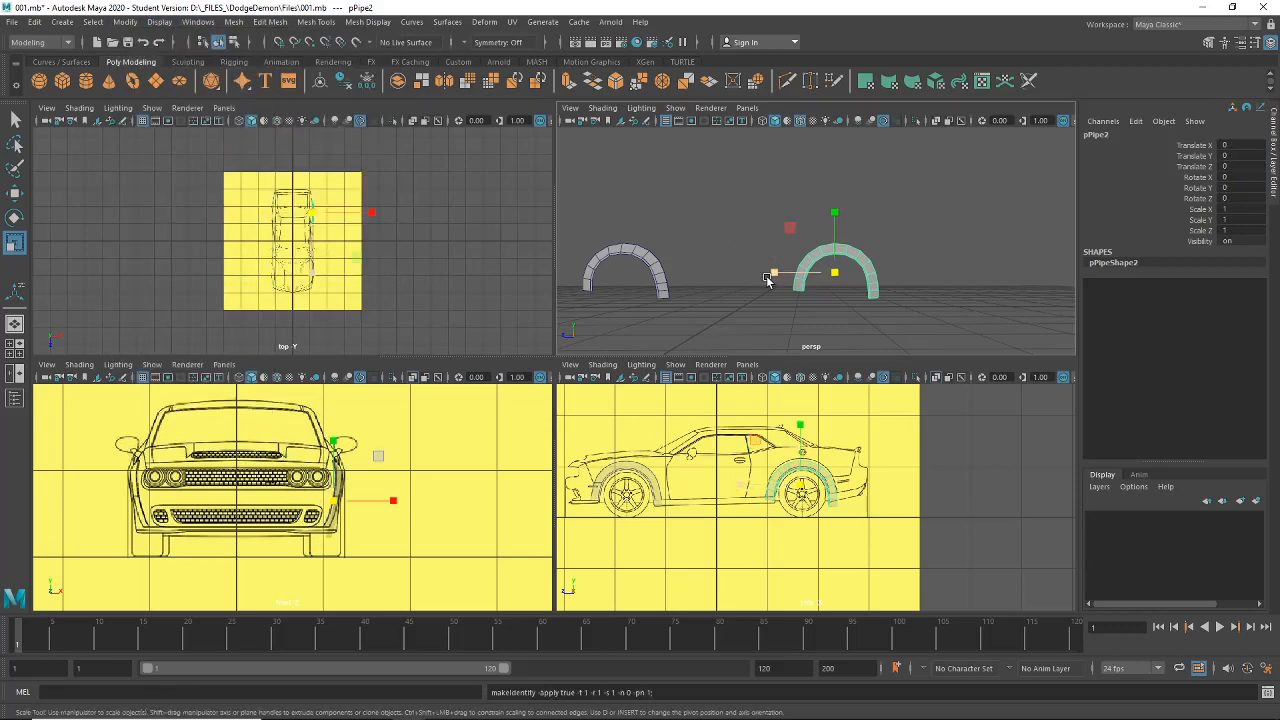
Step: Mirror the rear arch front to back by setting its Scale Z to -1
left_click_drag(772, 275, 888, 272)
double_click(1240, 230)
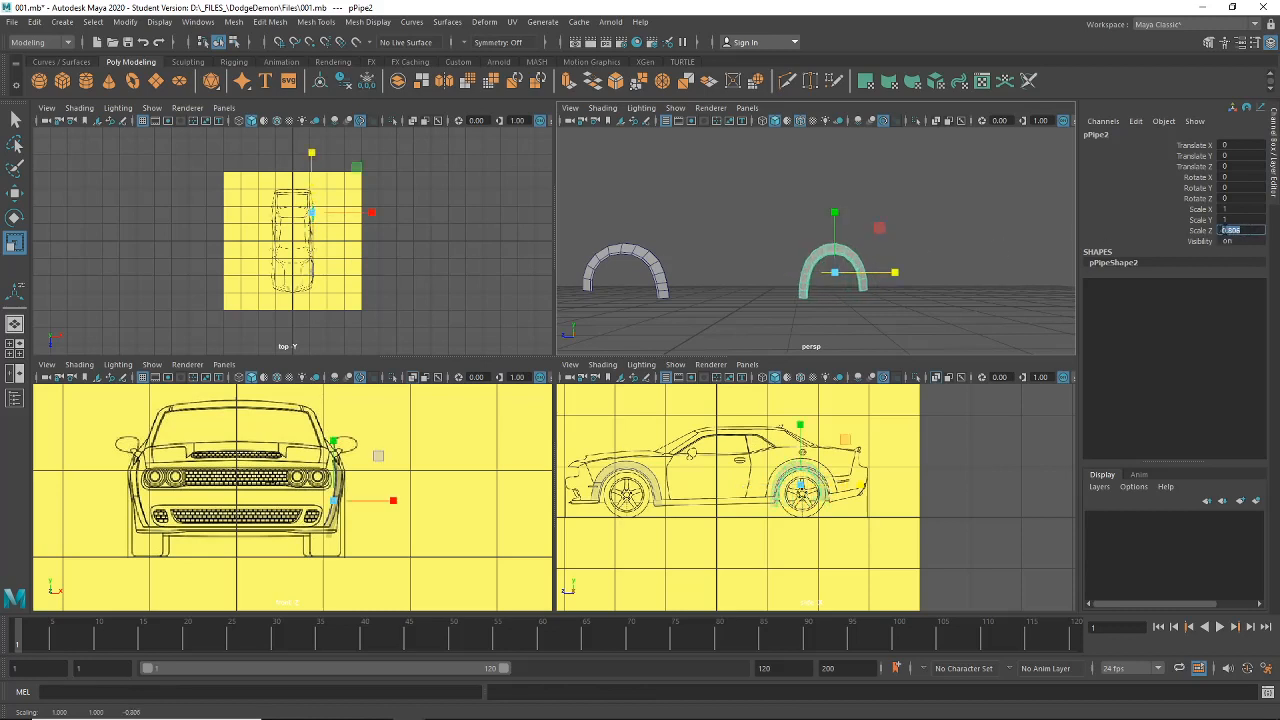
key("Return")
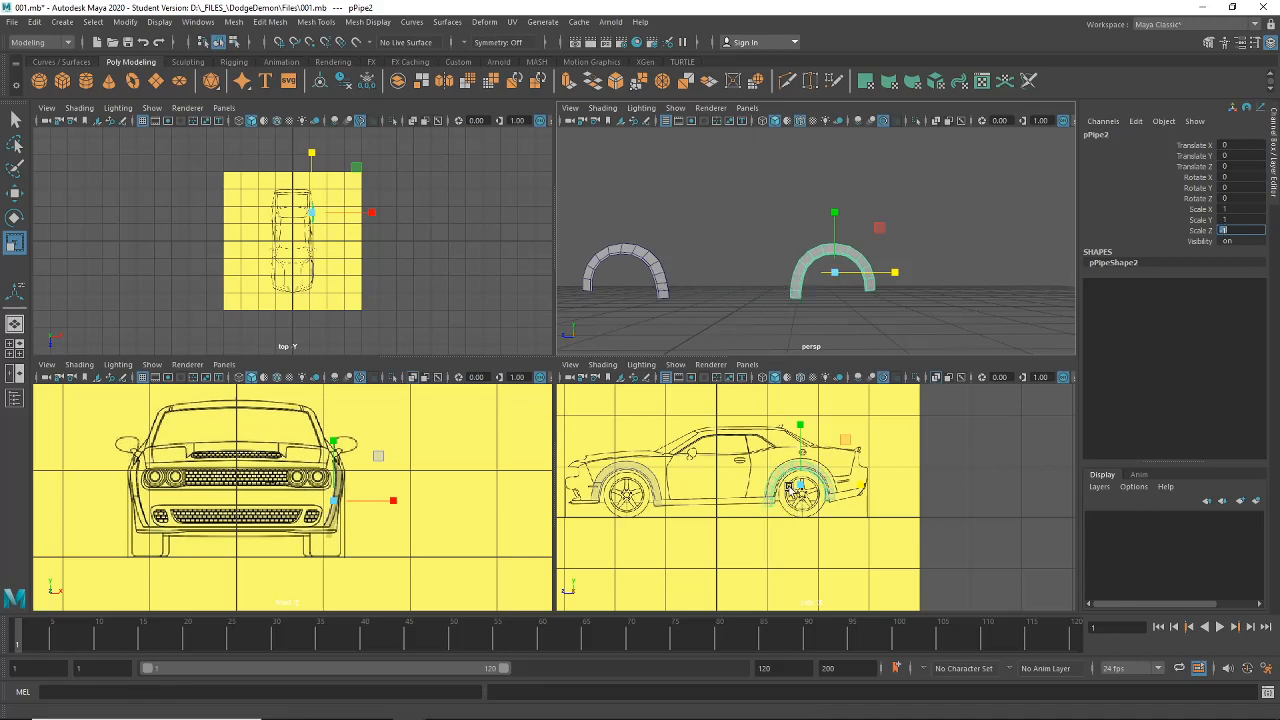
Step: Move the mirrored rear arch to Translate Z -0.054 to fit it around the rear wheel in the side view
key("w")
scroll(657, 490, "up", 5)
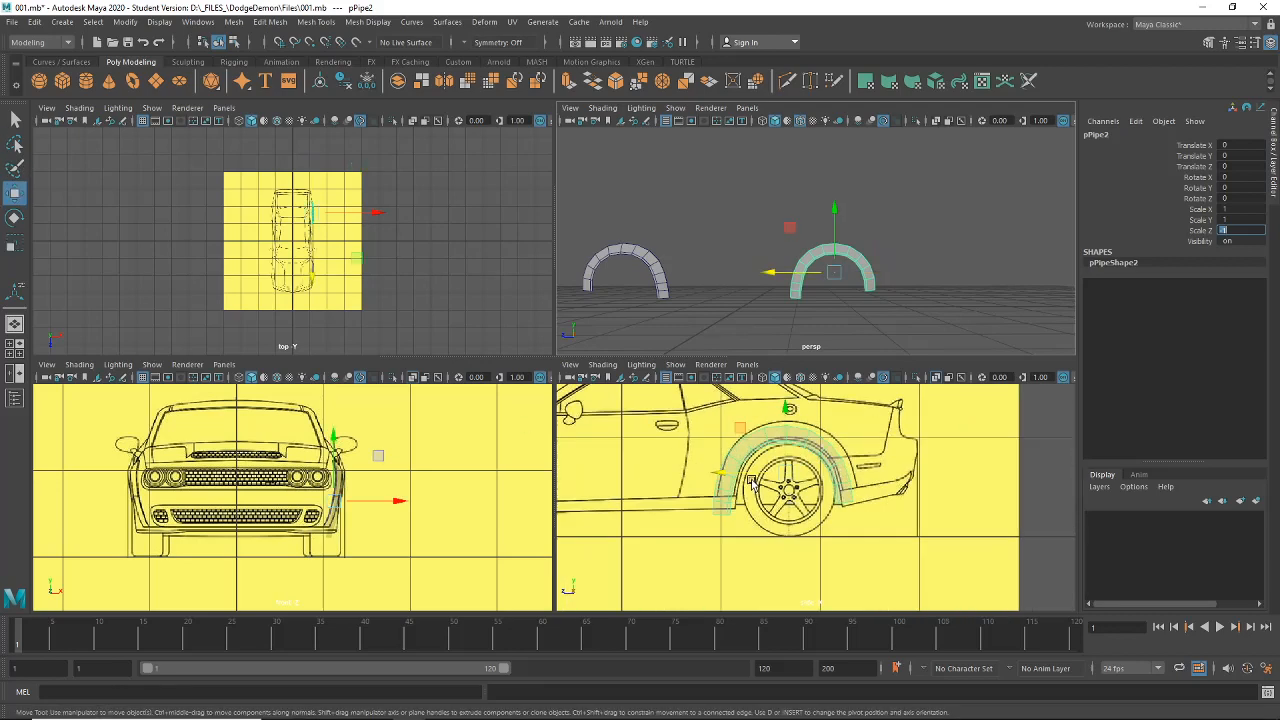
left_click_drag(718, 472, 724, 477)
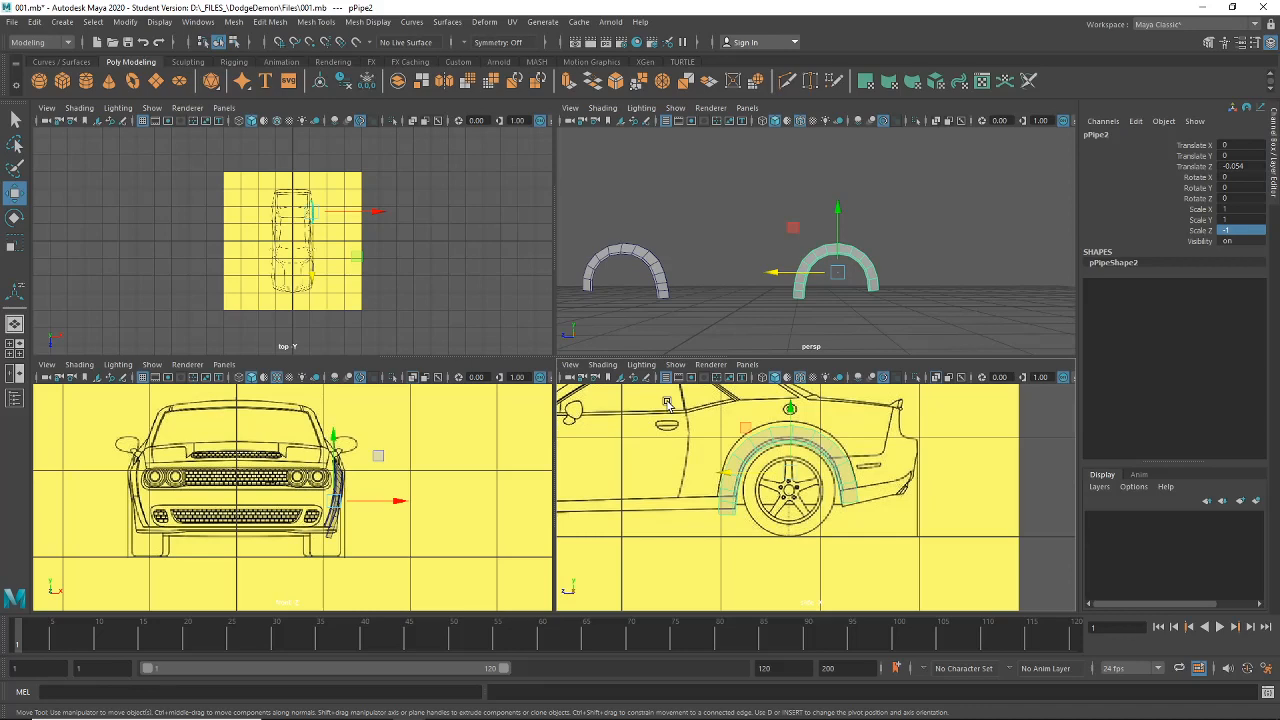
Step: Turn on X-Ray shading in the top view to see the blueprint through the front arch
scroll(308, 260, "up", 10)
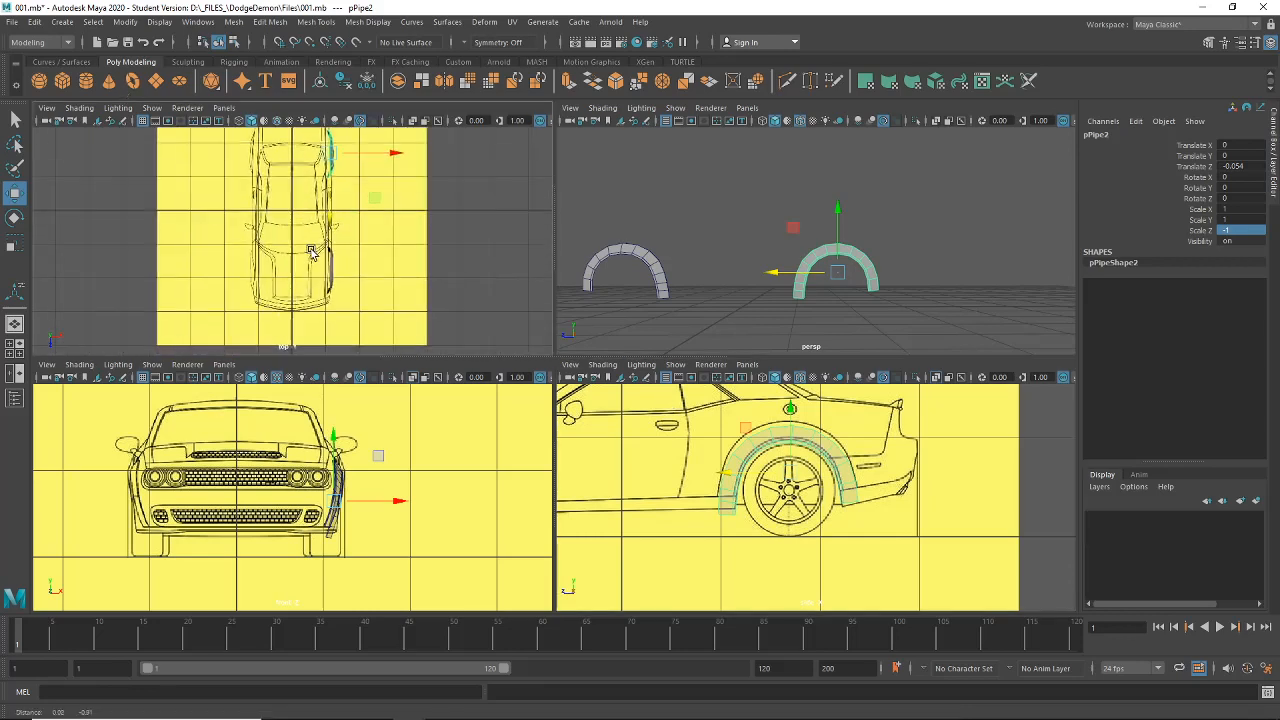
scroll(308, 260, "up", 1)
middle_click_drag(327, 274, 321, 190, "alt")
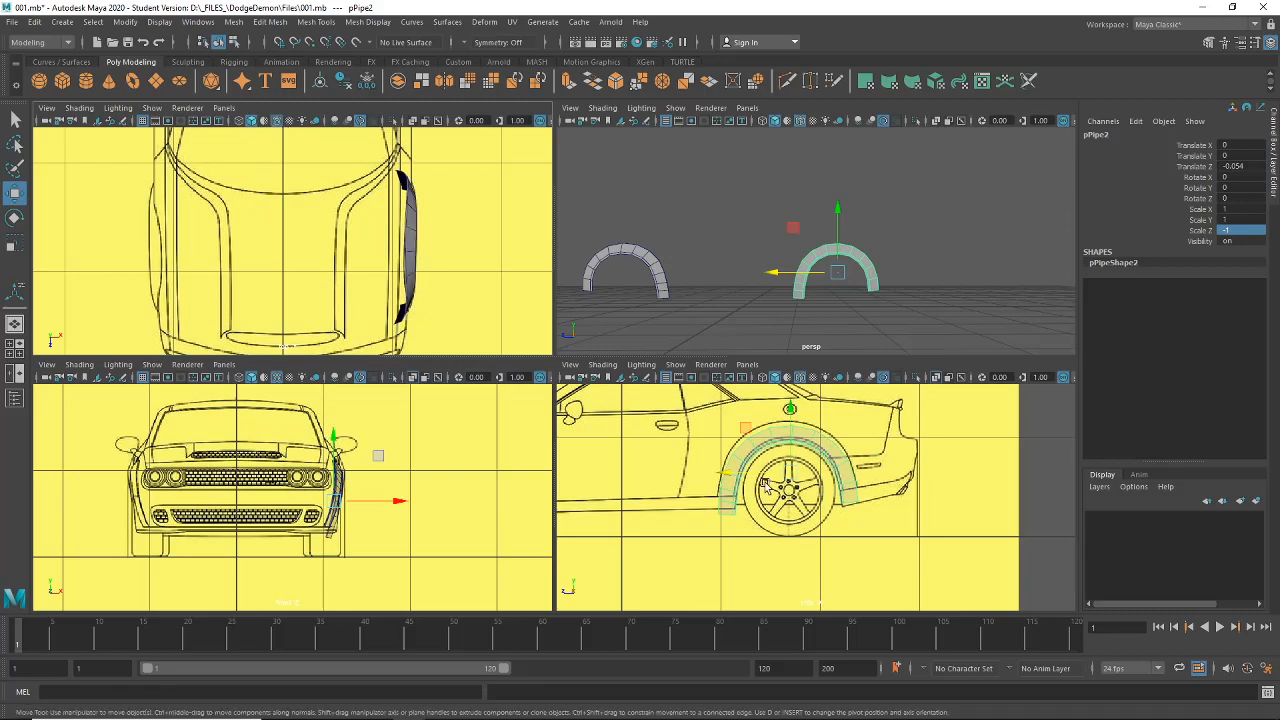
middle_click_drag(643, 461, 889, 515, "alt")
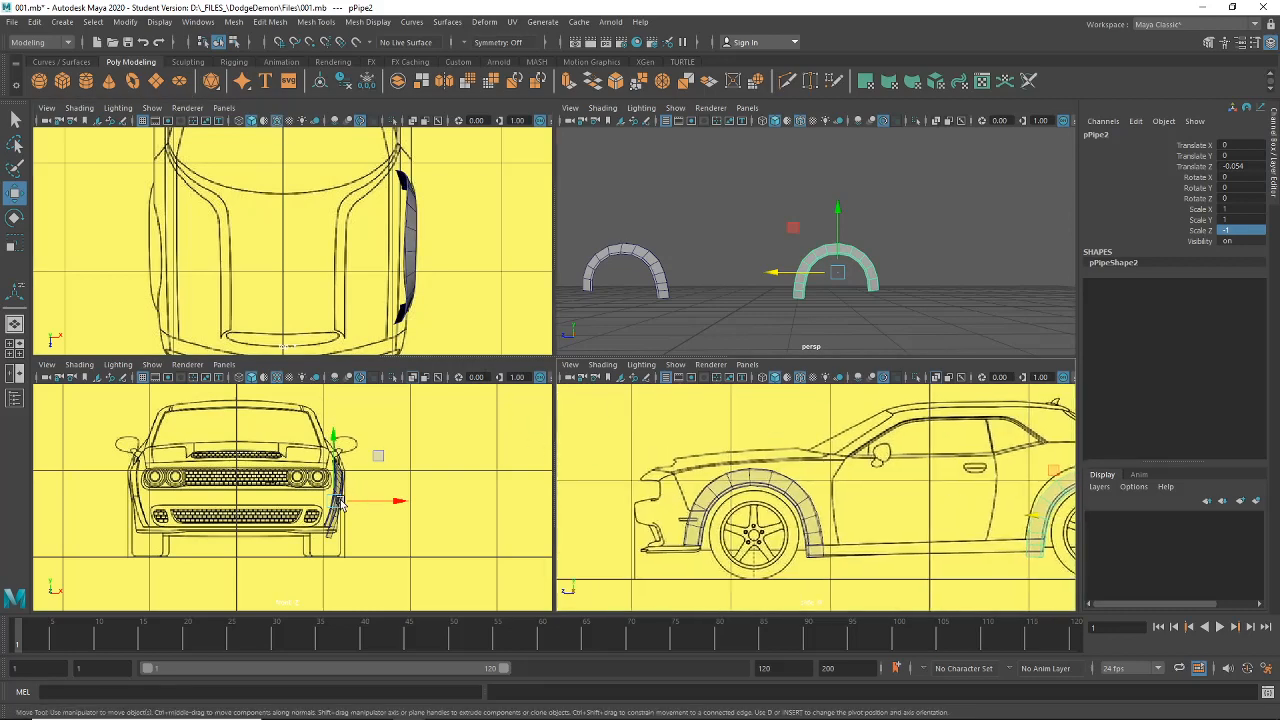
scroll(440, 278, "up", 3)
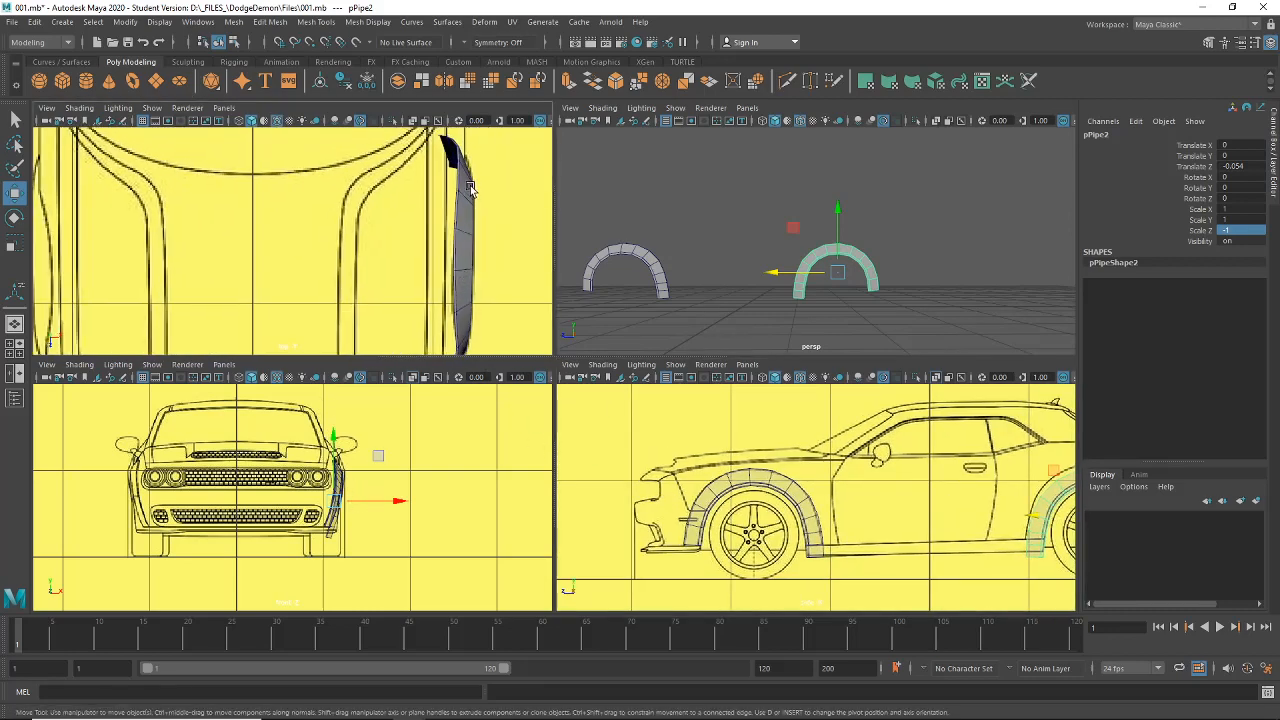
left_click(79, 108)
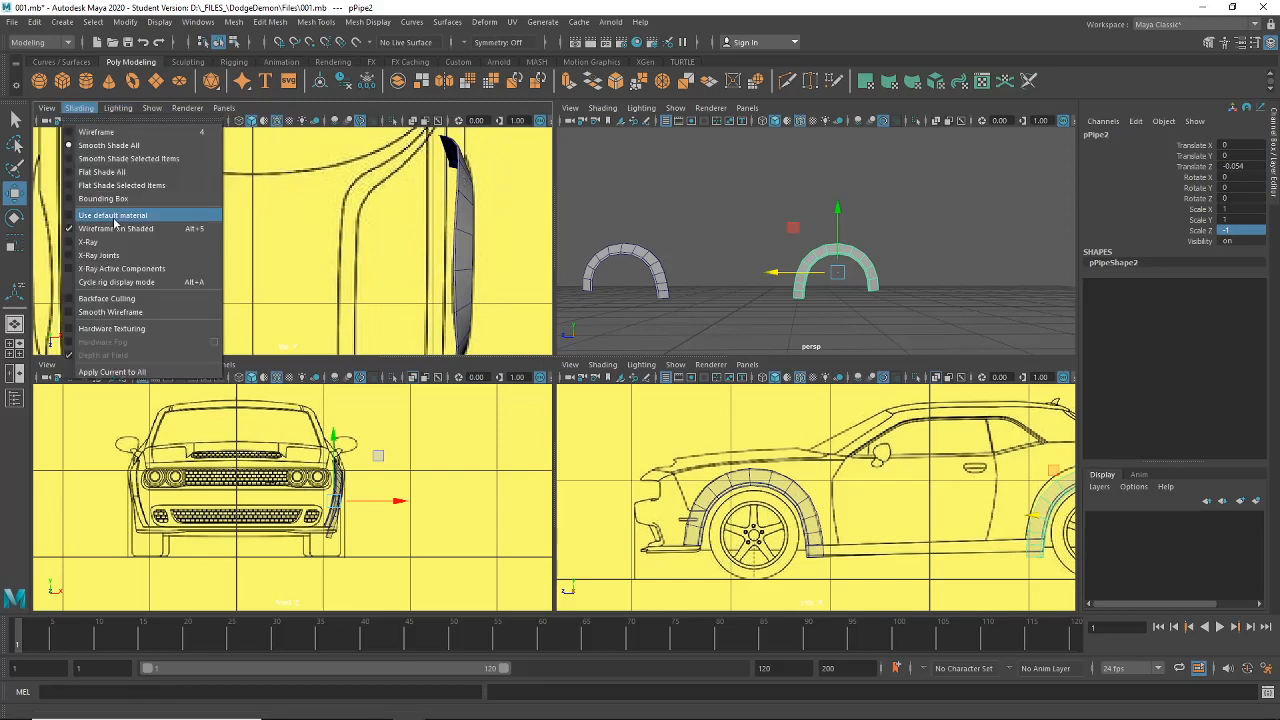
left_click(176, 240)
Step: Move the outer vertices on the rear half of the front arch sideways along X to follow the flare outline in the top view
middle_click_drag(388, 238, 418, 197, "alt")
middle_click_drag(417, 260, 416, 345, "alt")
scroll(736, 470, "up", 2)
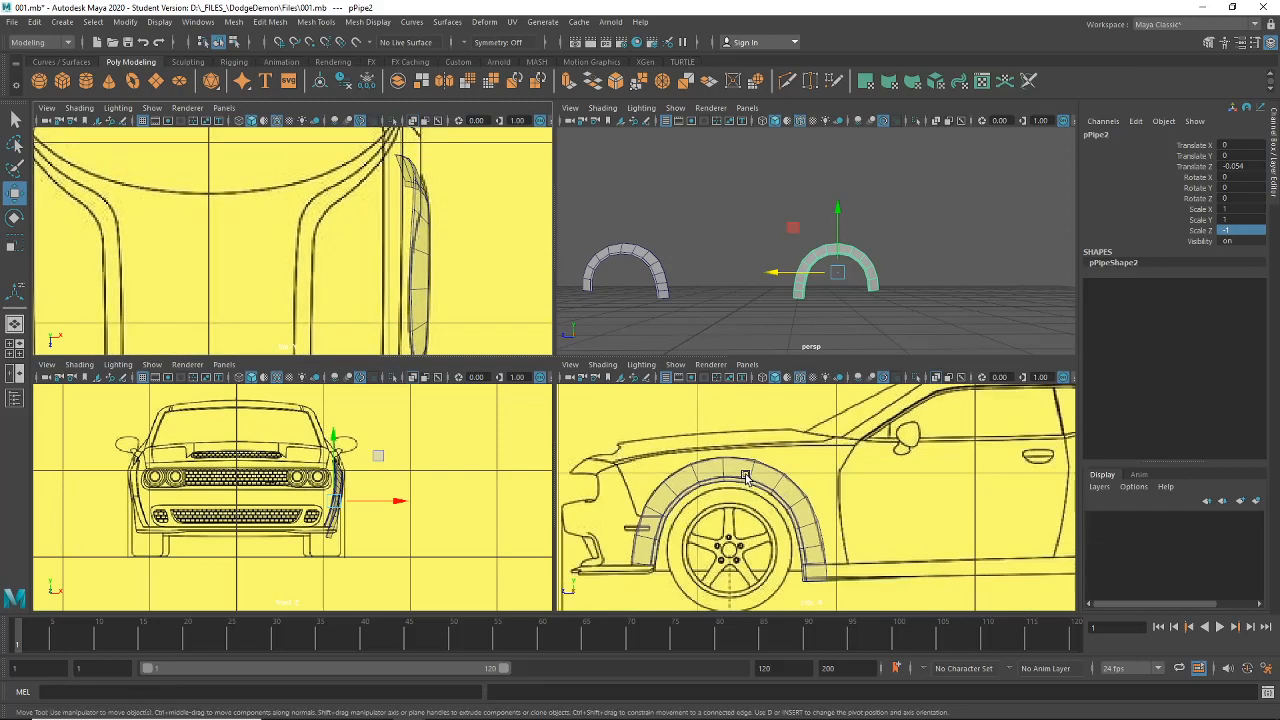
left_click(736, 470)
right_click_drag(738, 472, 681, 343)
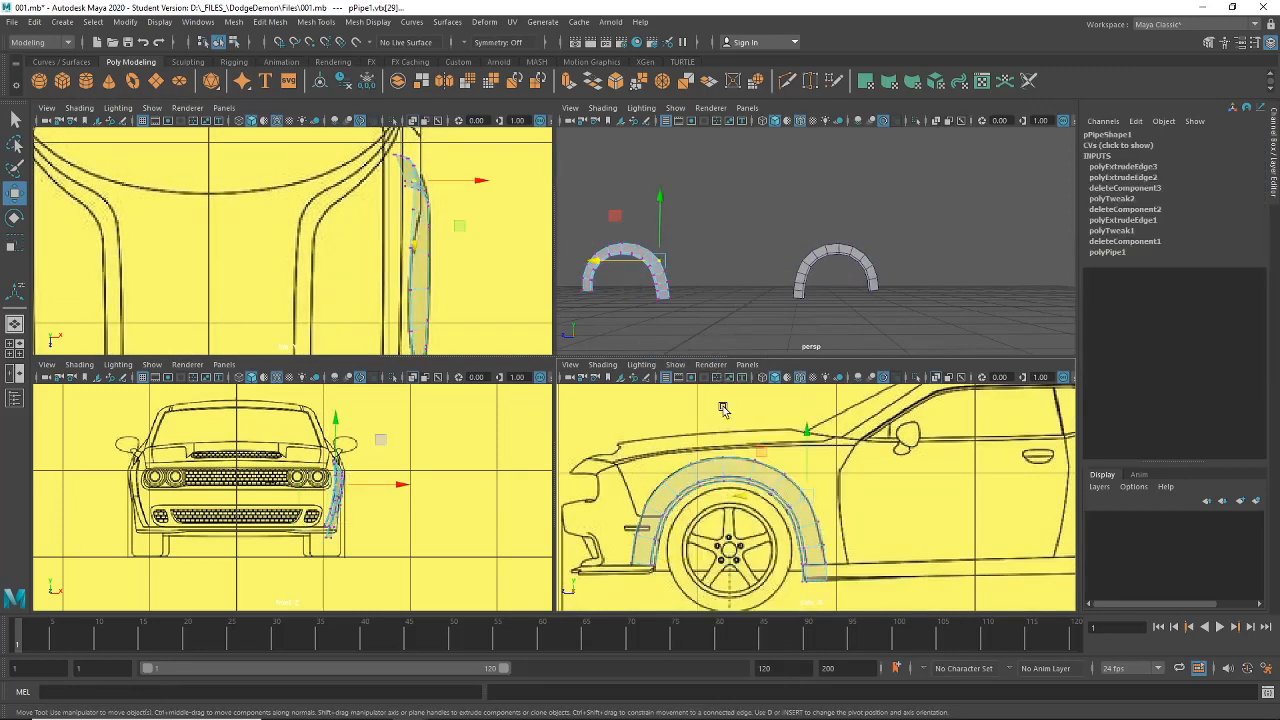
left_click_drag(746, 452, 762, 468)
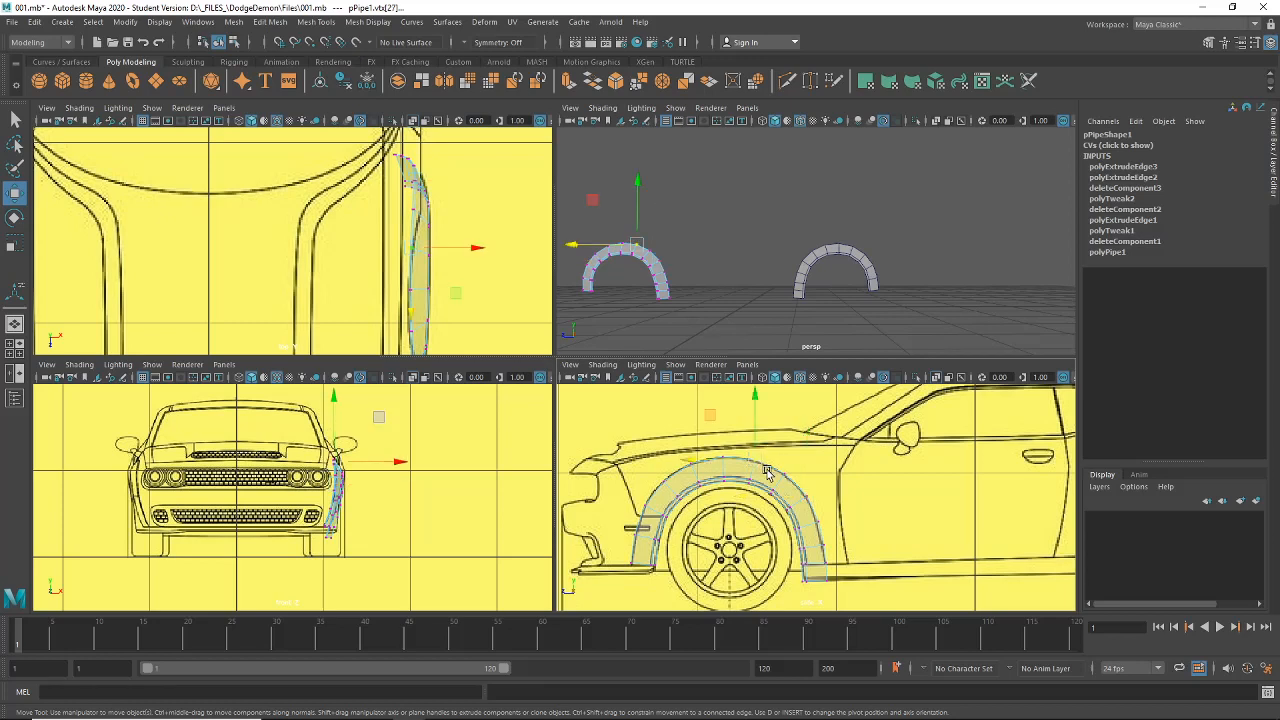
left_click(475, 209)
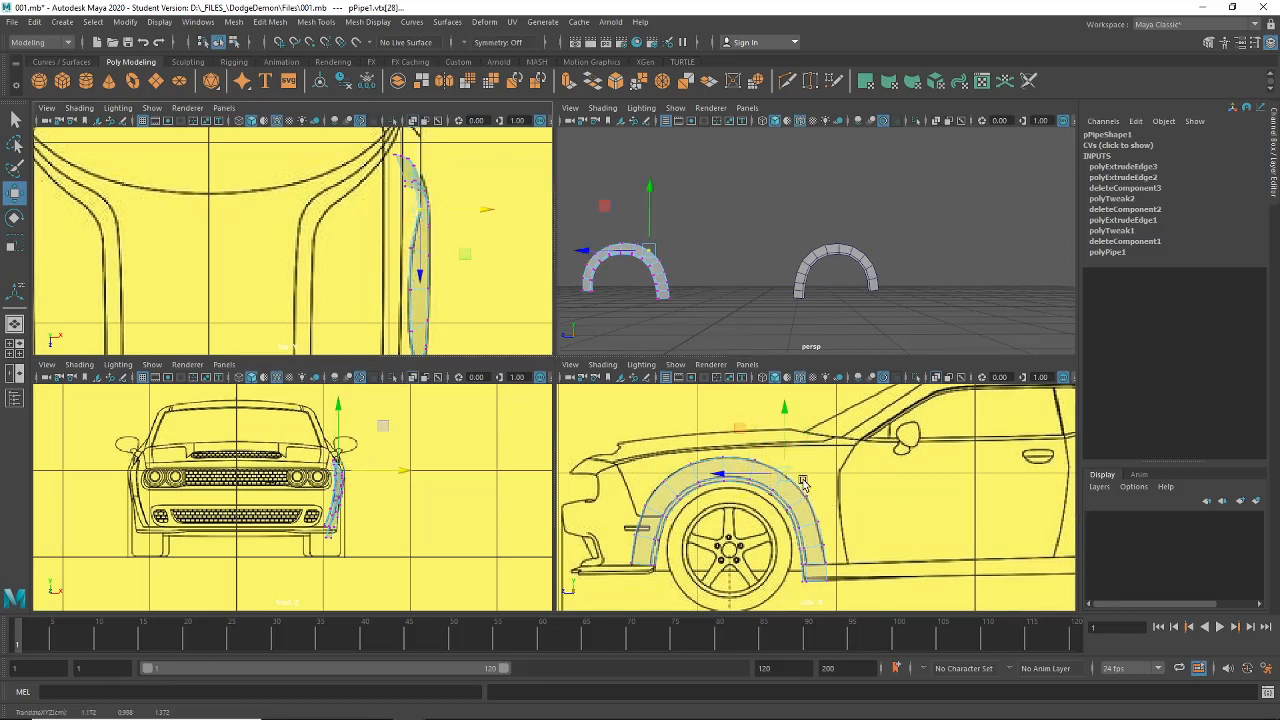
left_click(803, 482)
left_click(474, 183)
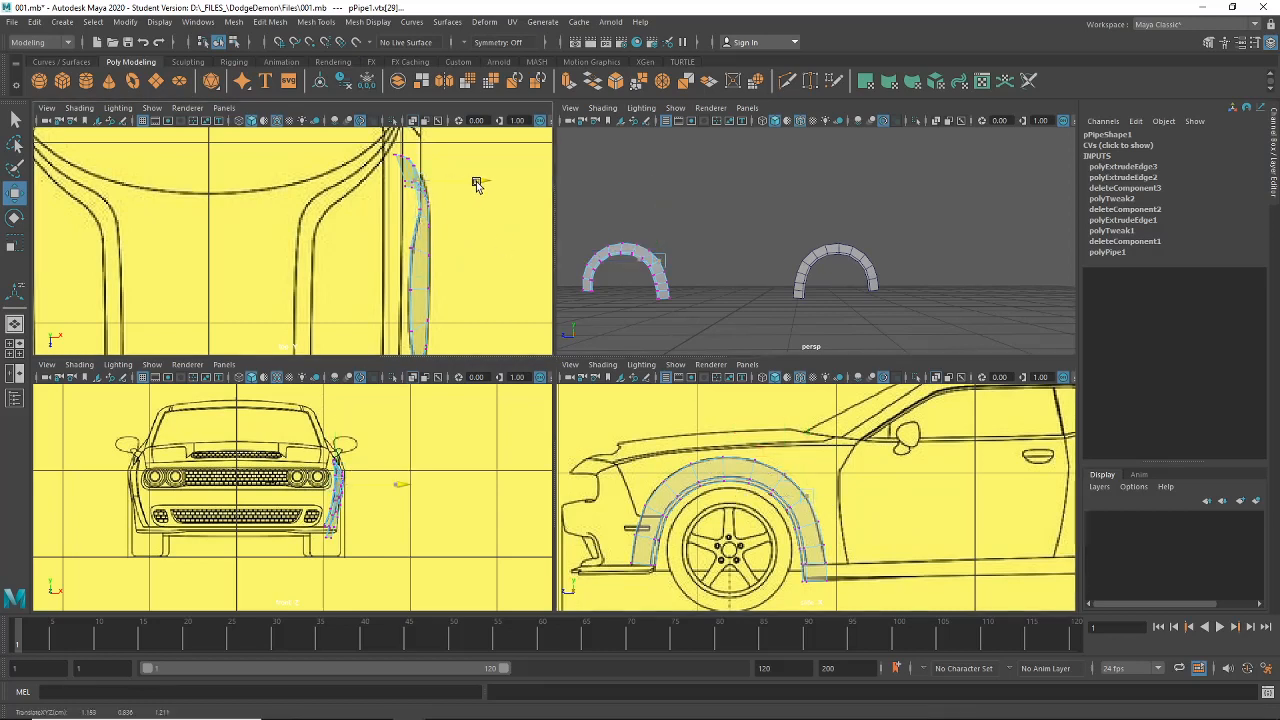
key("ctrl+z")
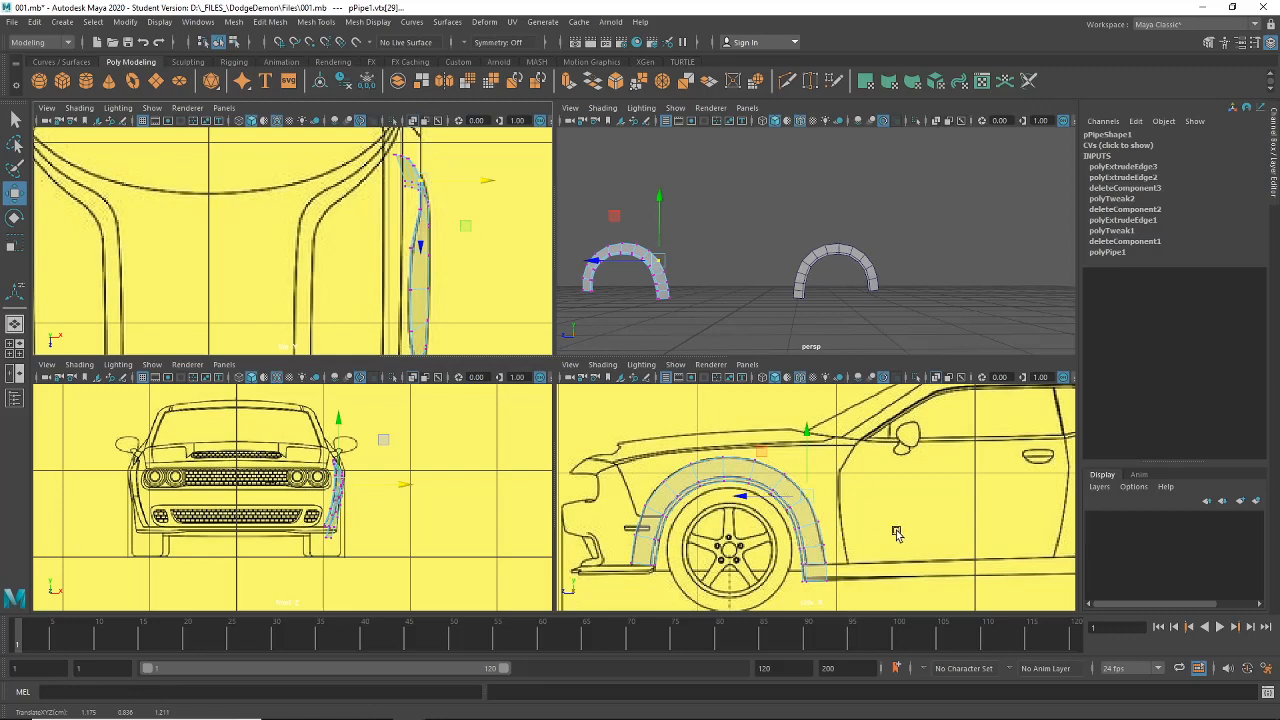
Step: Adjust the lower outer vertices on the front arch's rear leg along X to smooth its side profile
left_click_drag(830, 330, 814, 240, "alt")
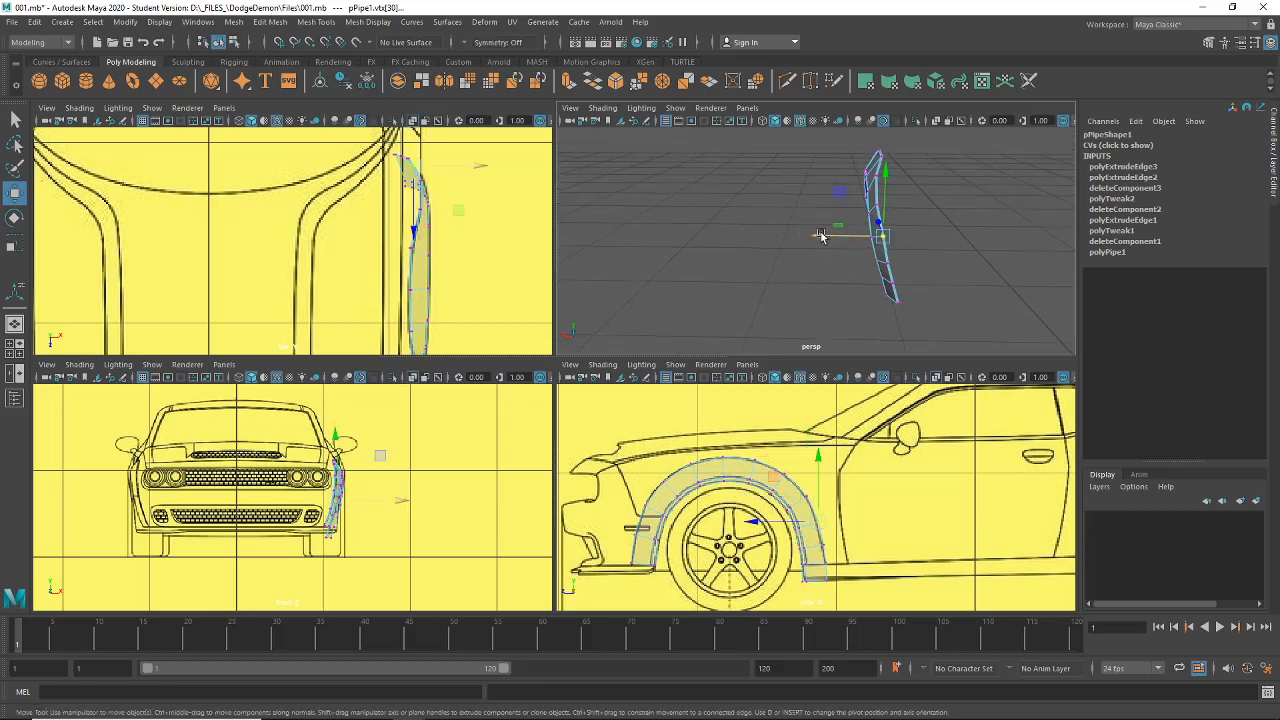
key("Right")
left_click_drag(815, 240, 874, 298)
left_click(885, 262)
left_click(894, 296)
left_click(782, 285)
Step: Cut a new edge across the front arch's forward leg along the blueprint's bumper line with Multi-Cut
right_click_drag(874, 298, 776, 297, "alt")
middle_click_drag(776, 297, 906, 303, "alt")
scroll(906, 303, "up", 3)
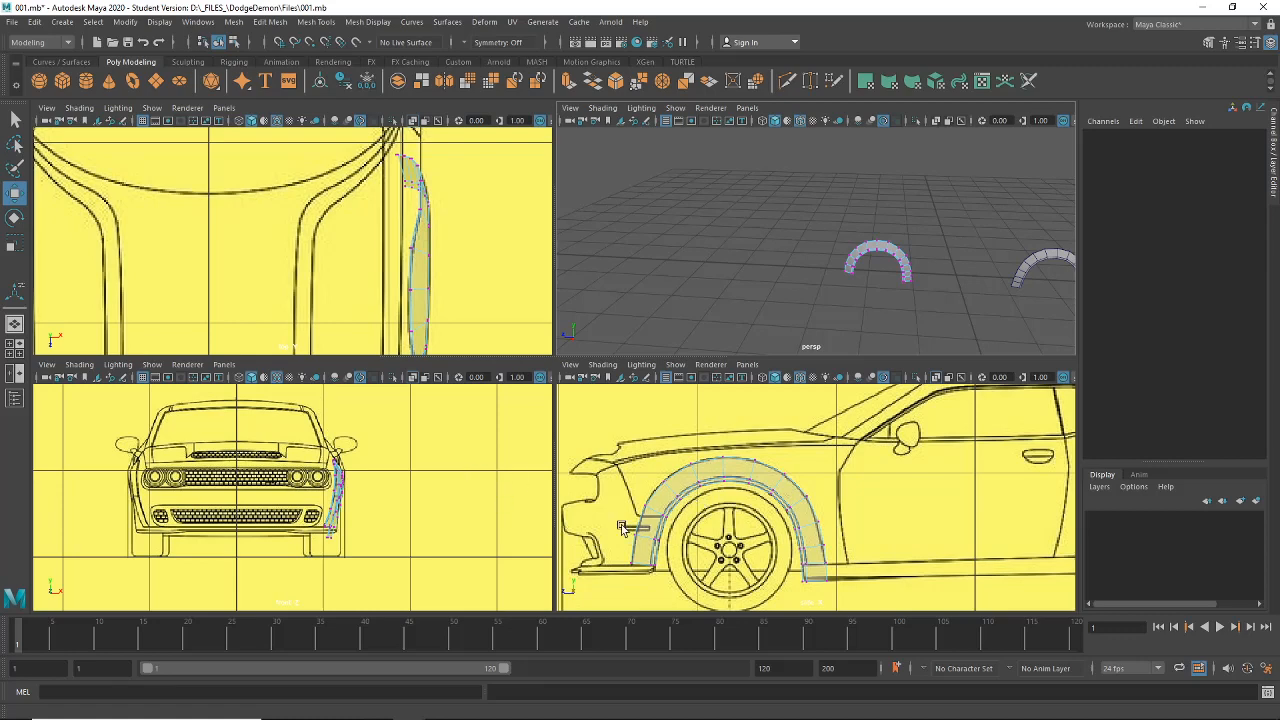
scroll(622, 528, "up", 4)
scroll(697, 500, "up", 3)
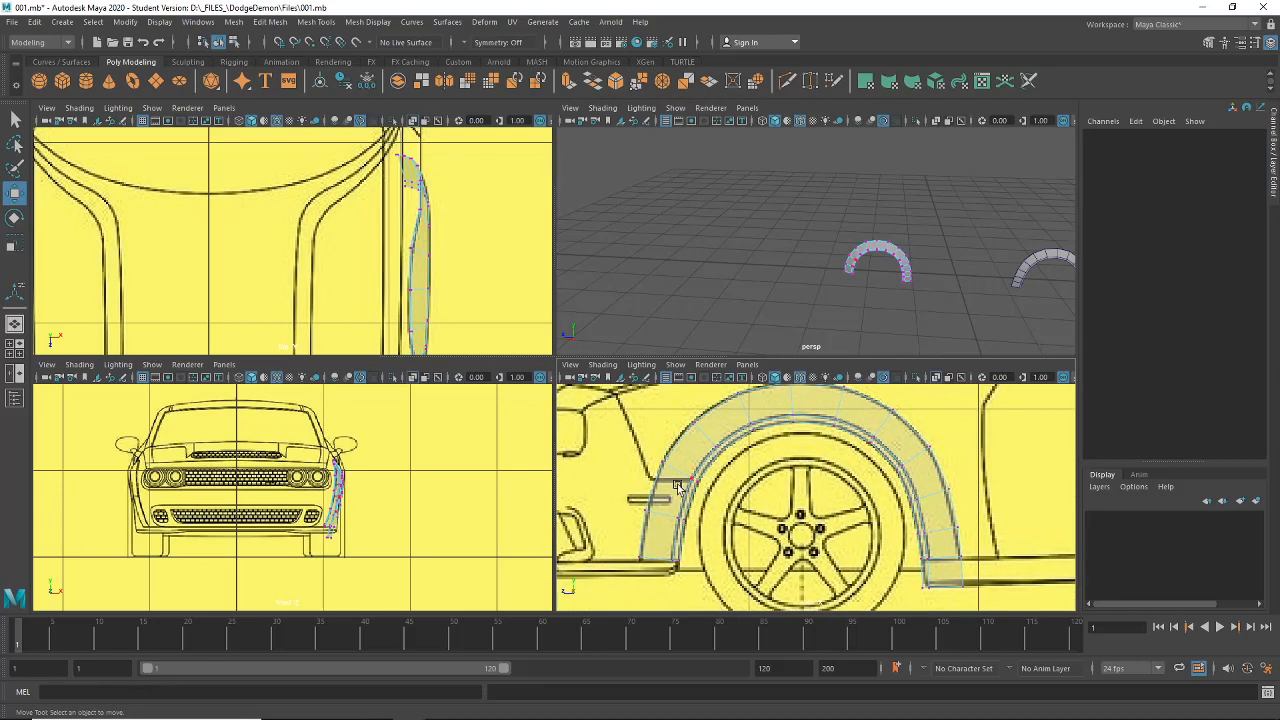
middle_click_drag(677, 486, 746, 499, "alt")
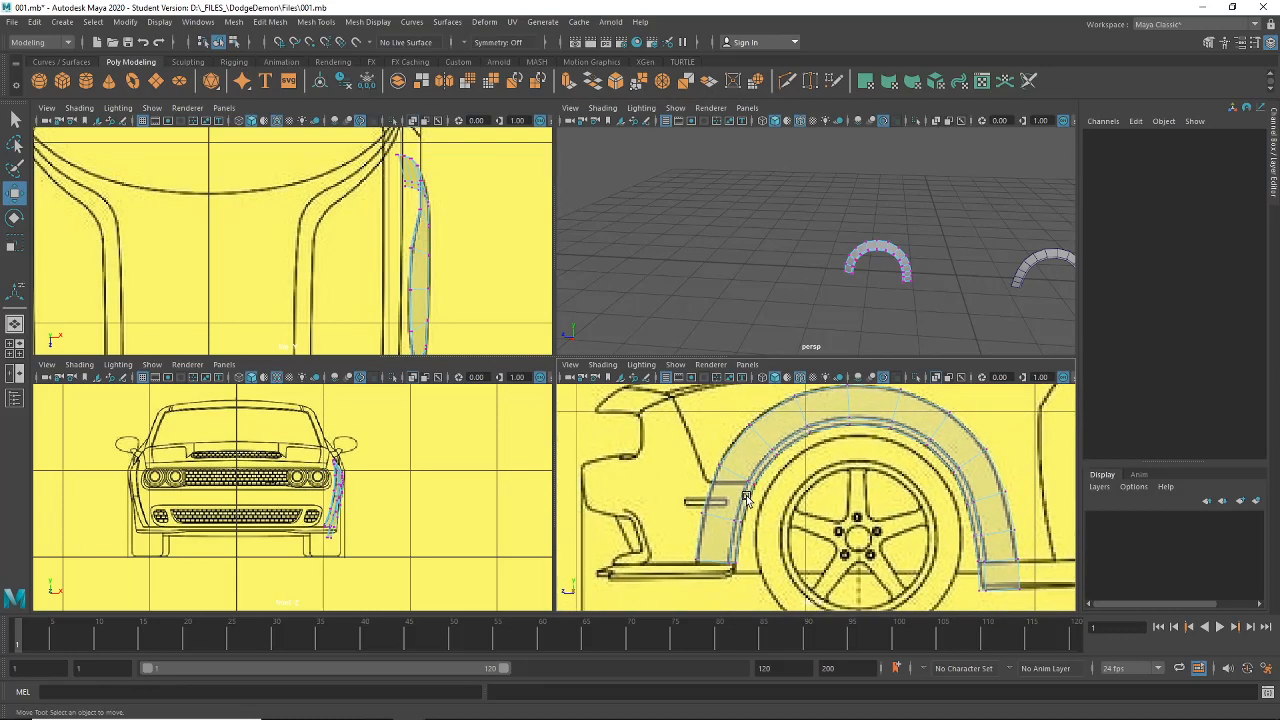
scroll(747, 497, "up", 5)
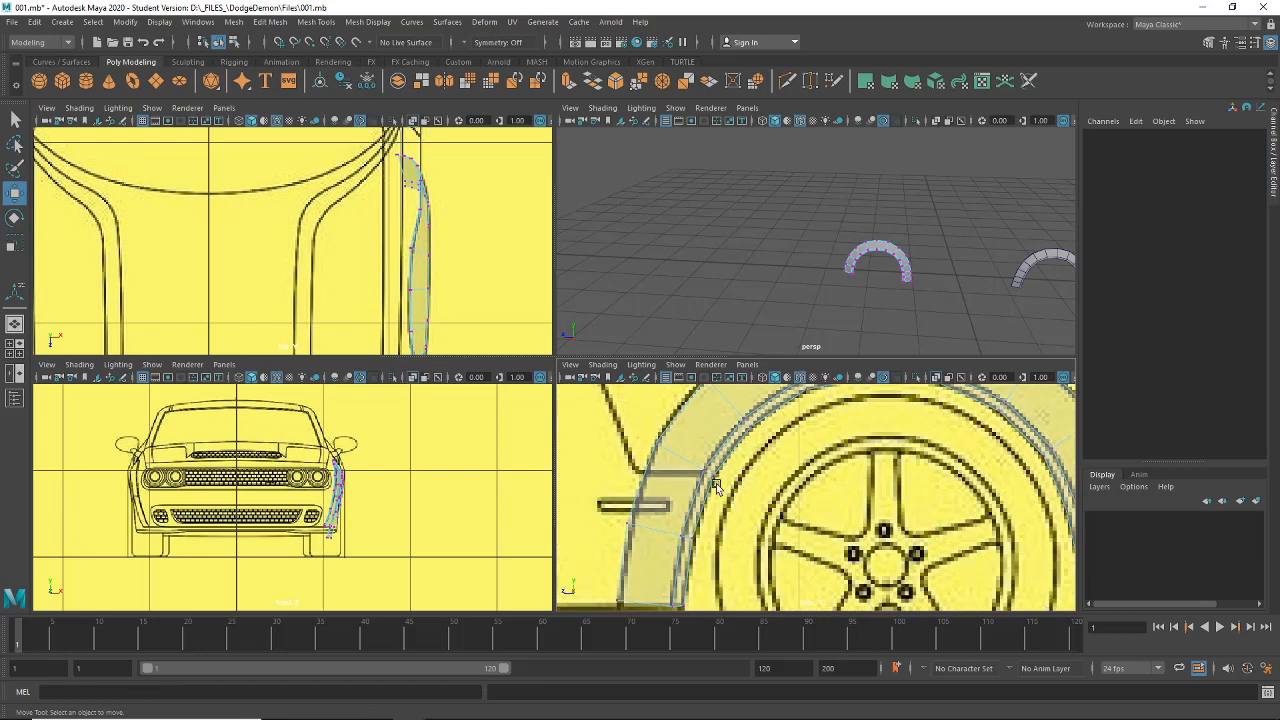
left_click(787, 84)
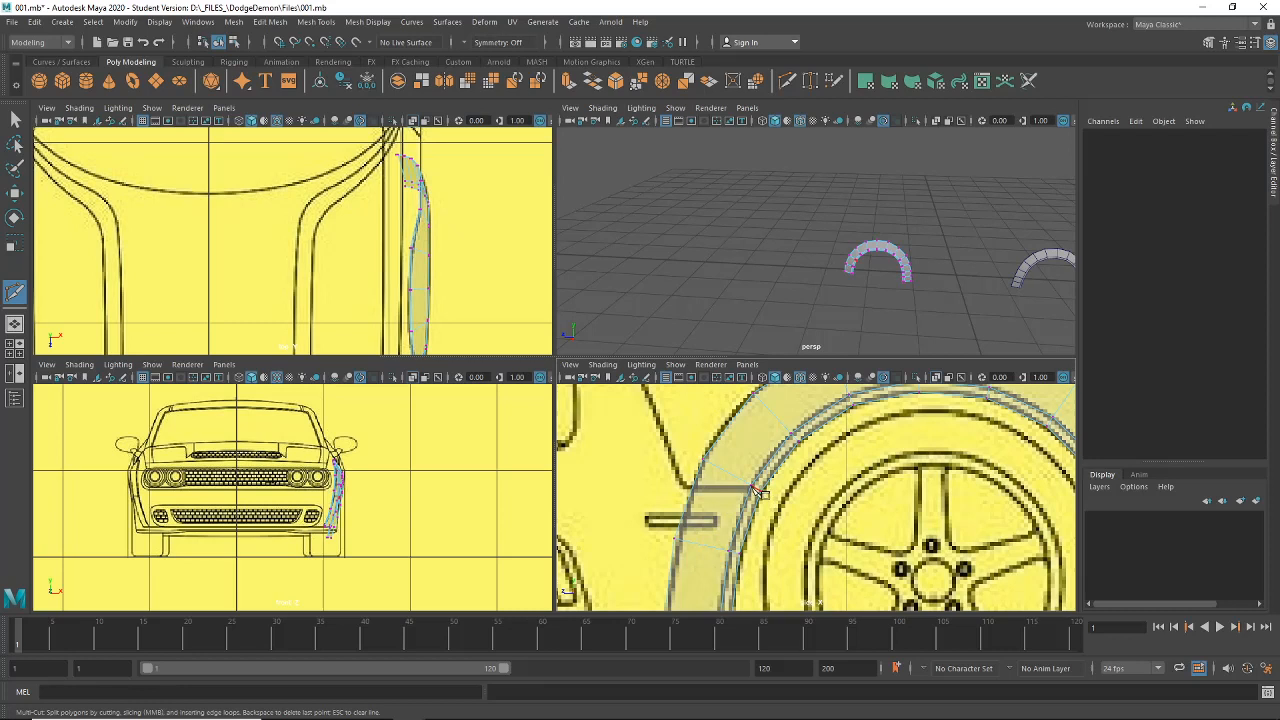
left_click(697, 494)
left_click(700, 489)
Step: Continue the Multi-Cut from the new edge's outer end across the arch's thin outer rim
scroll(562, 512, "up", 1)
scroll(850, 295, "up", 10)
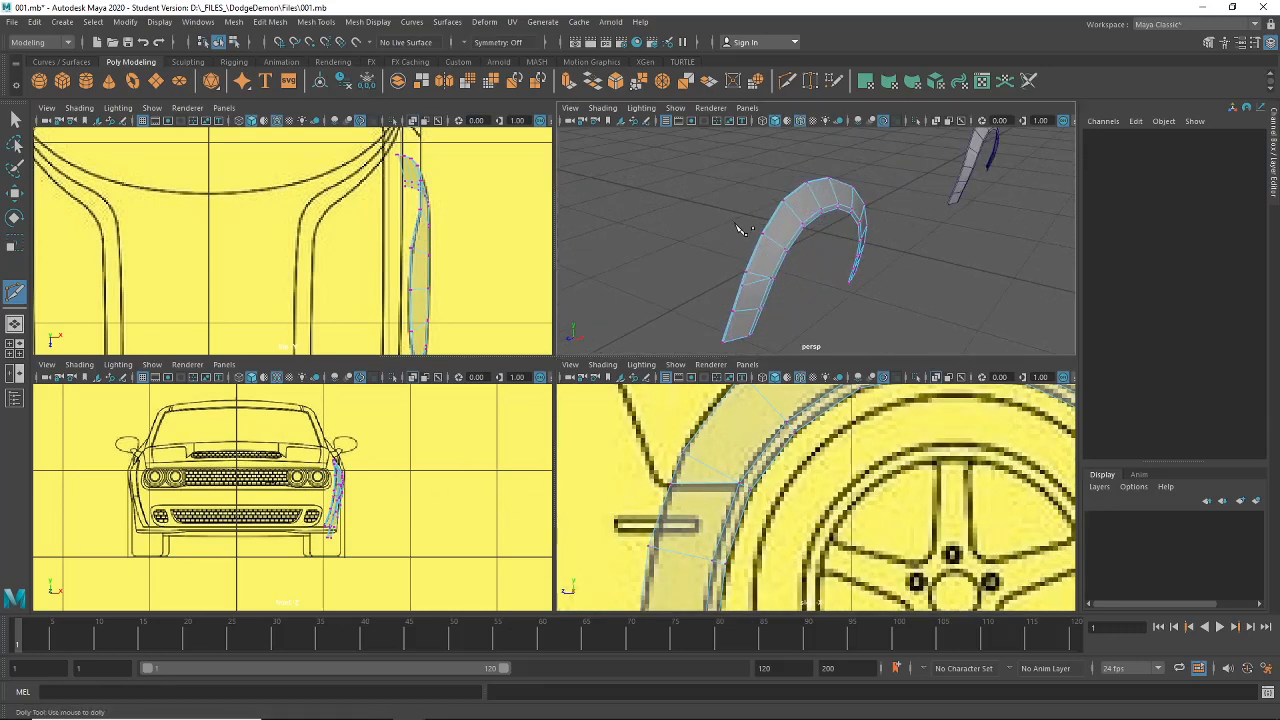
middle_click_drag(778, 312, 837, 316, "alt")
scroll(898, 300, "up", 4)
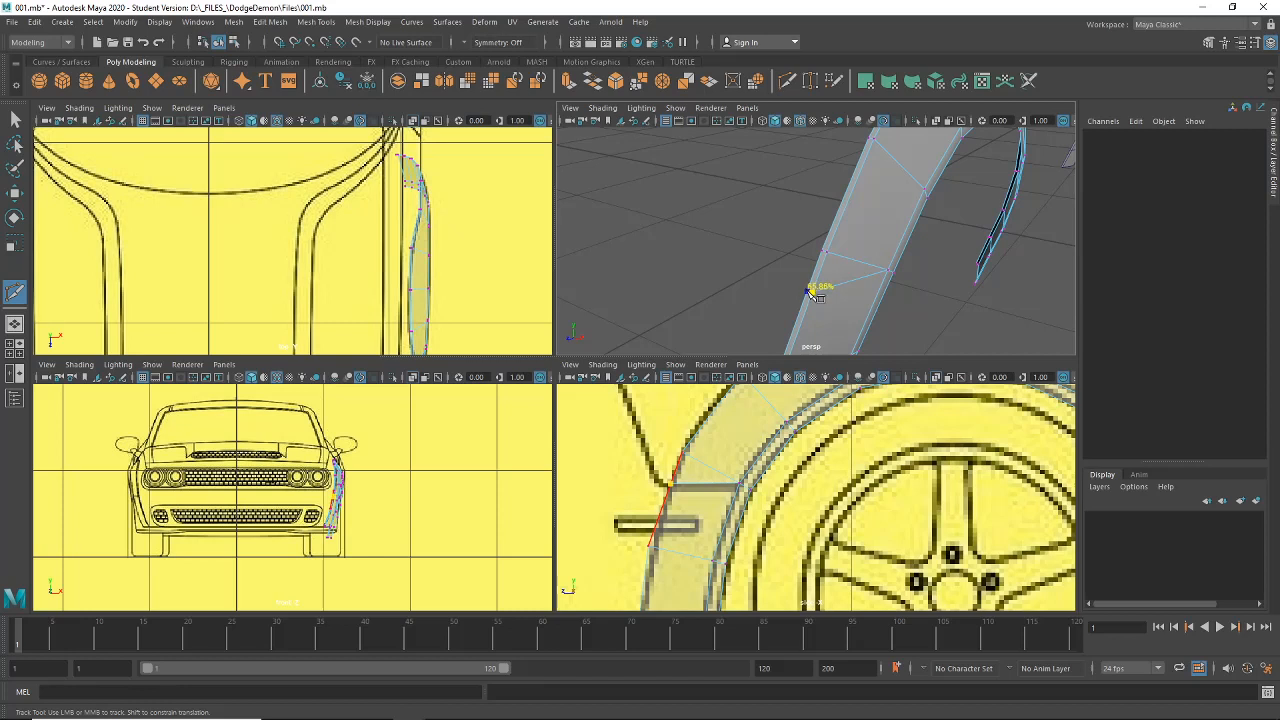
left_click(812, 291)
scroll(840, 320, "down", 3)
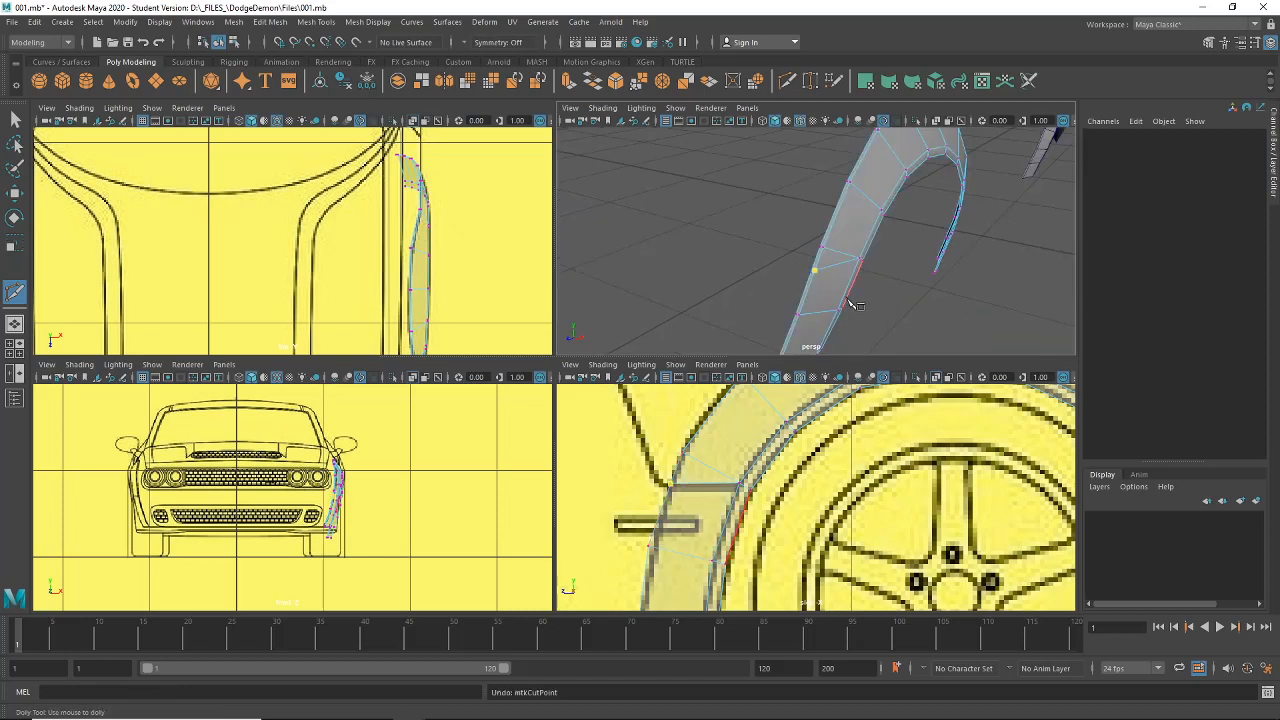
scroll(905, 300, "up", 5)
scroll(912, 312, "up", 5)
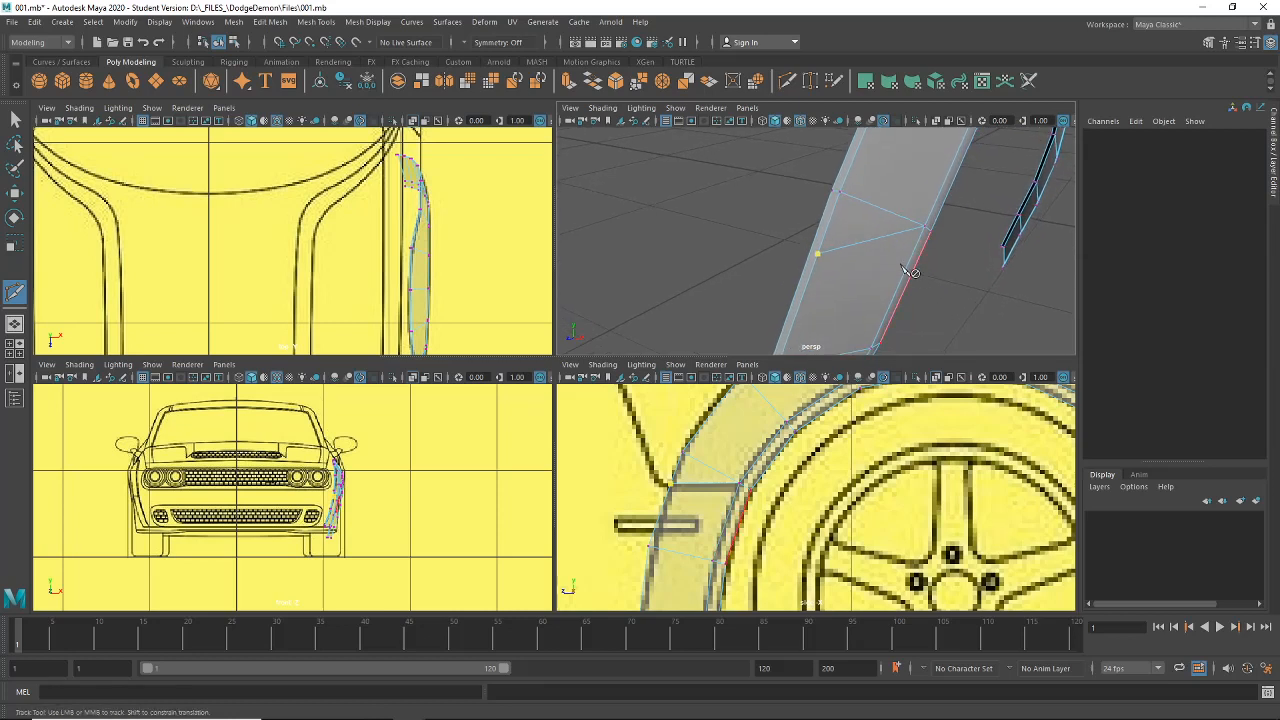
left_click(797, 279)
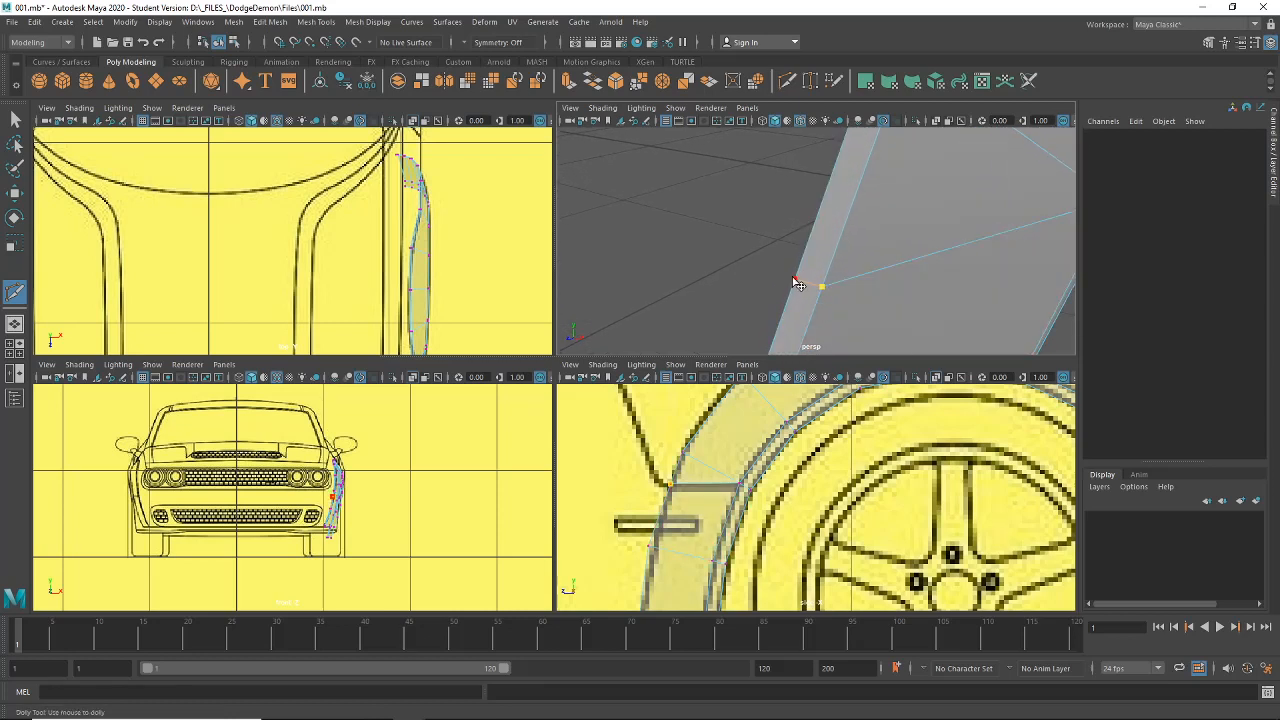
scroll(797, 281, "down", 5)
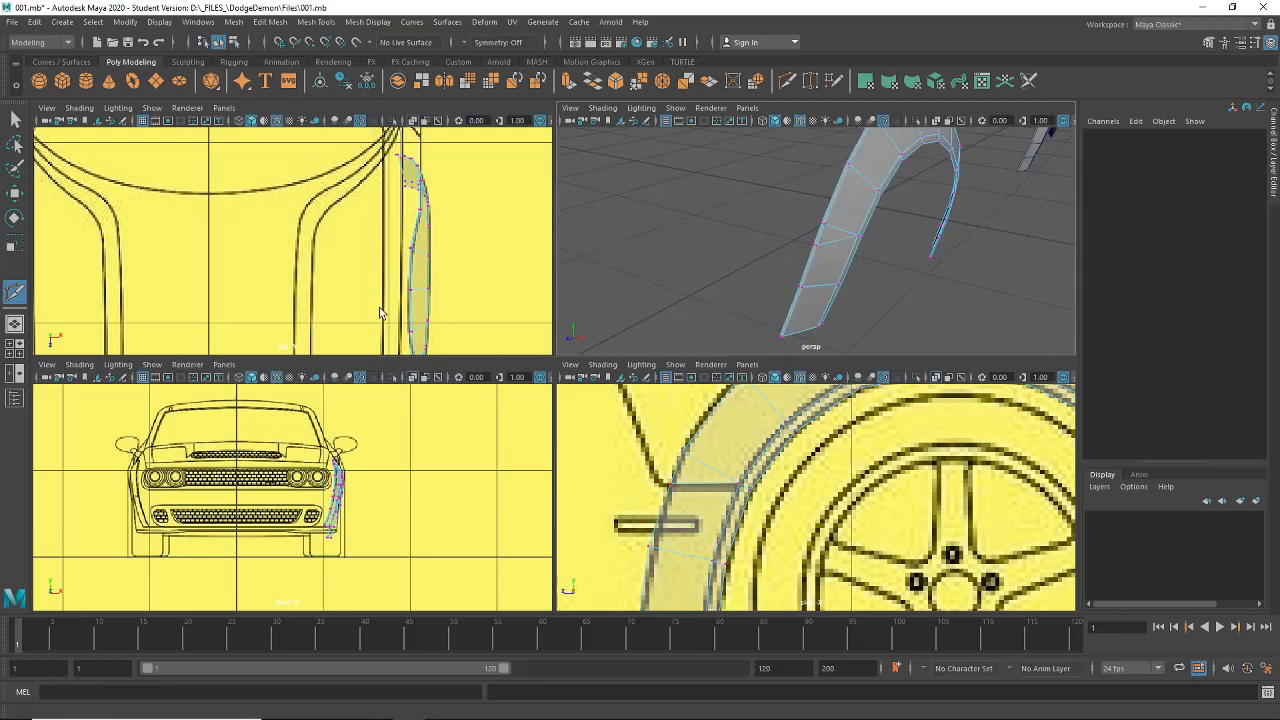
Step: Move the two new outer rim vertices along Z in the side view to match the arch outline at the bumper line
left_click(15, 119)
key("space")
scroll(577, 434, "down", 5)
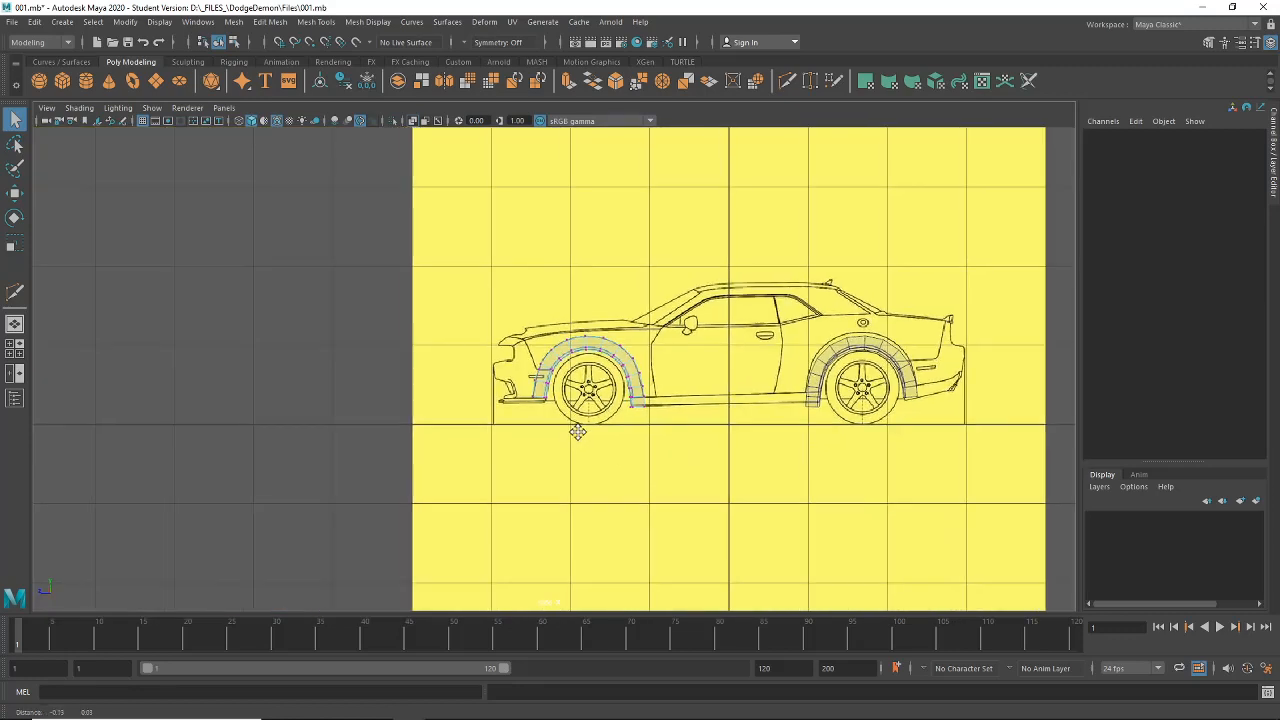
scroll(671, 430, "up", 4)
scroll(671, 430, "up", 6)
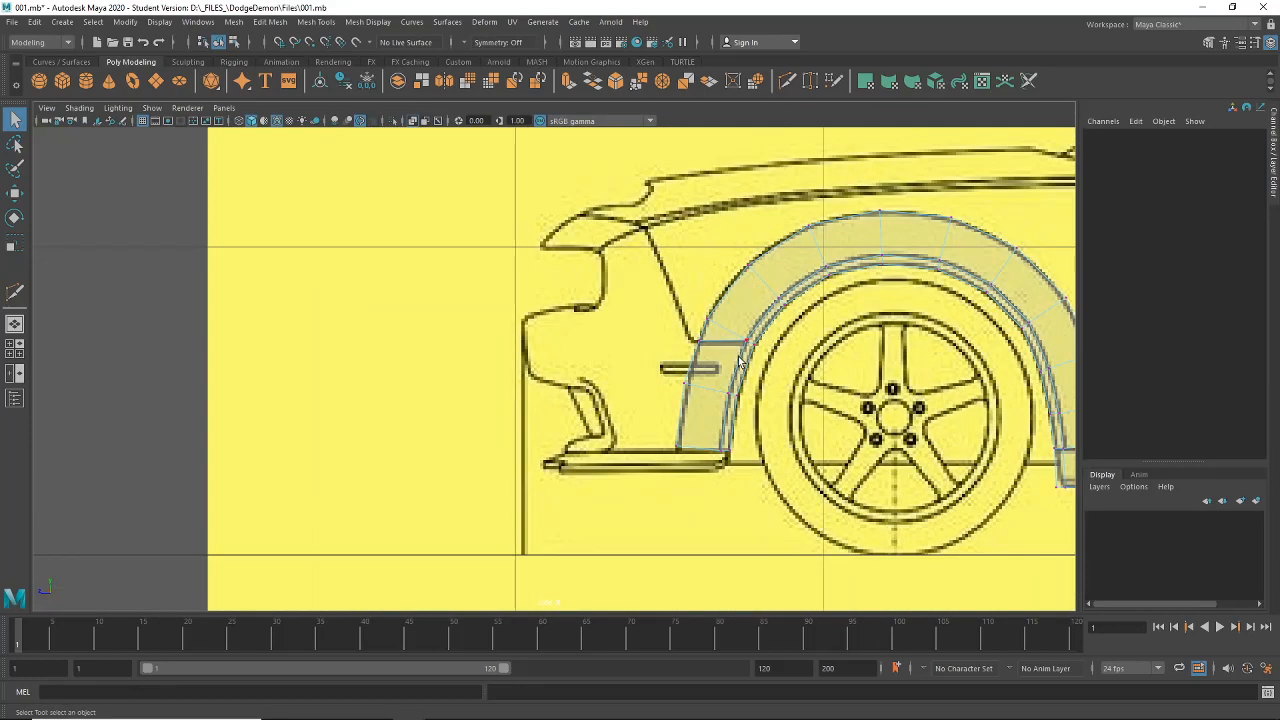
right_click_drag(713, 345, 643, 349)
left_click(15, 192)
scroll(680, 410, "up", 2)
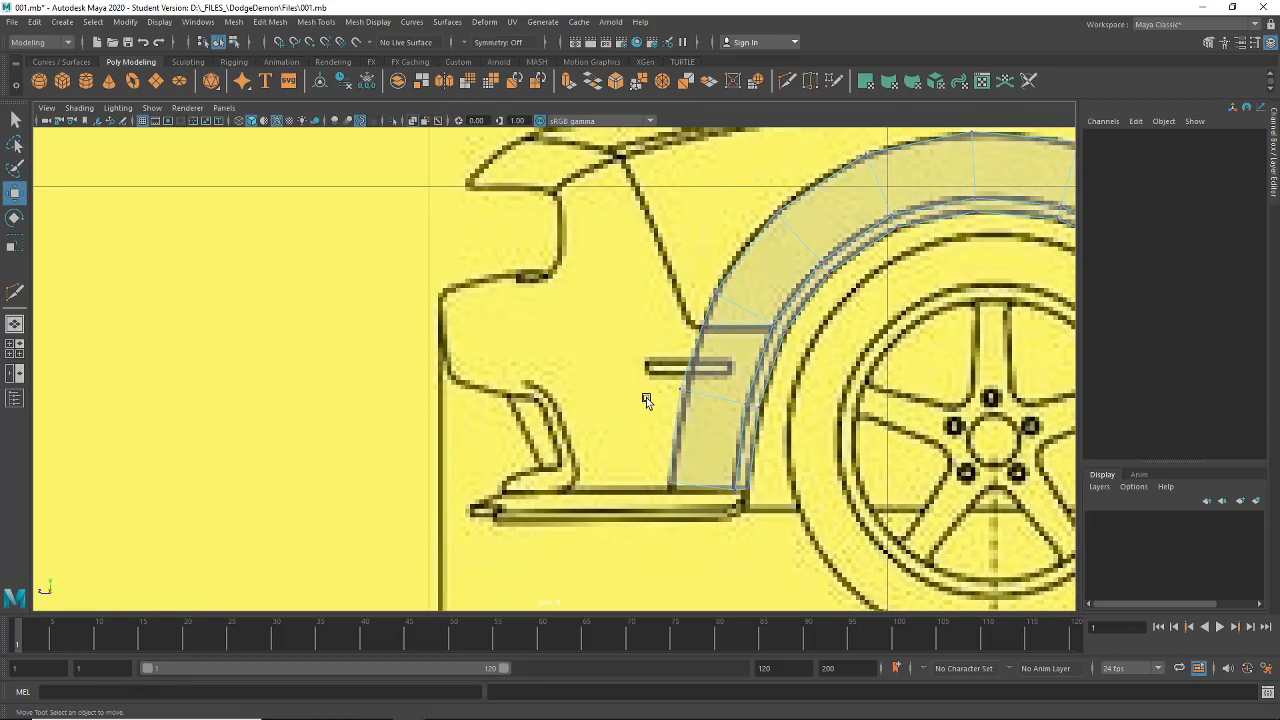
left_click(695, 325)
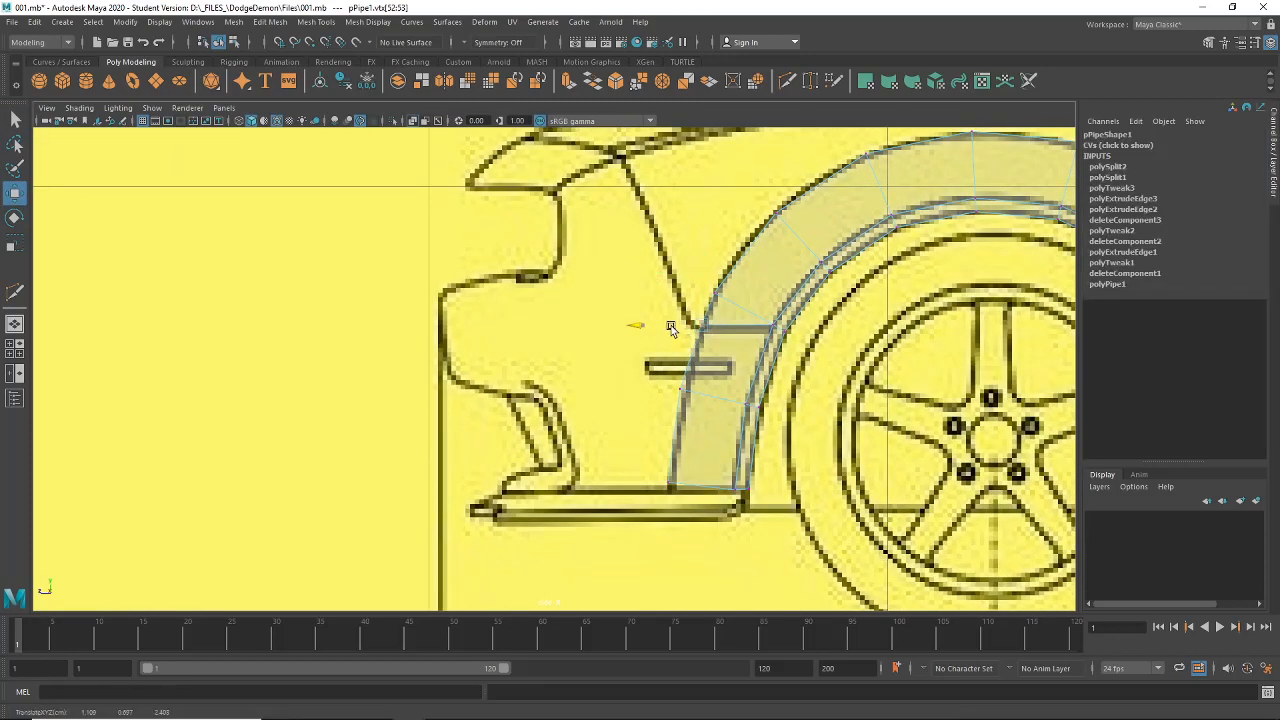
left_click_drag(671, 328, 671, 328)
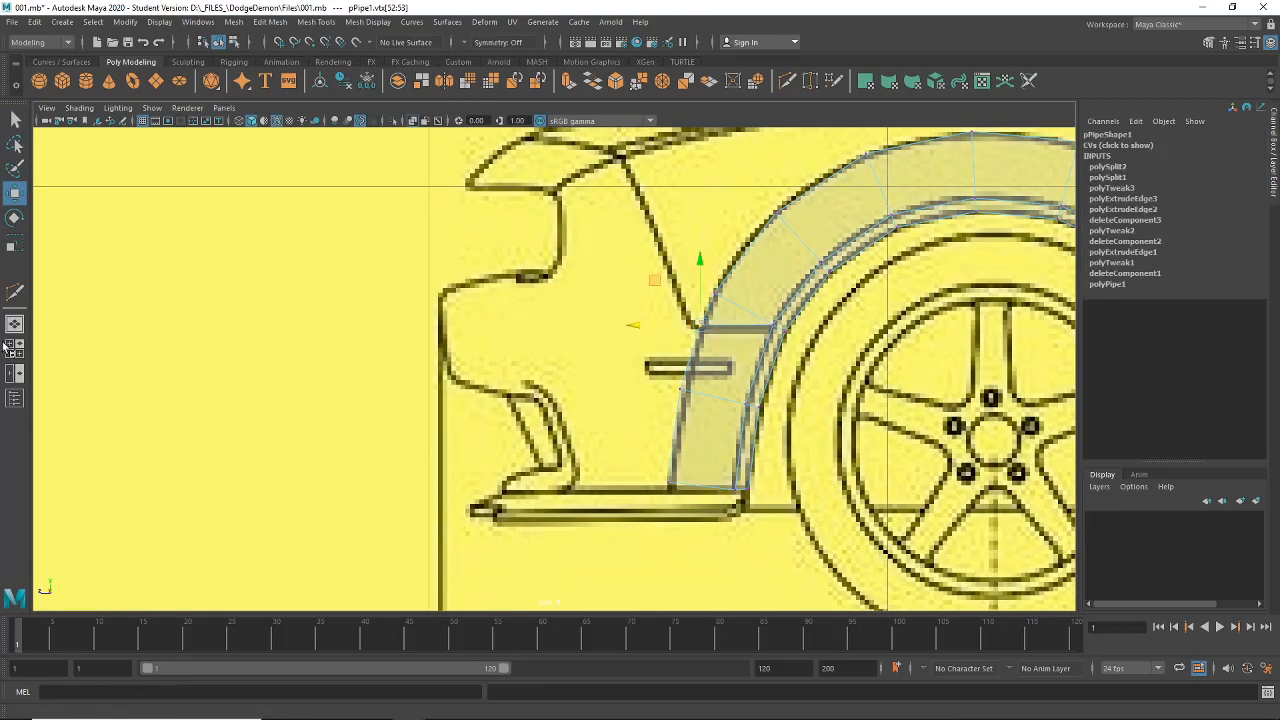
Step: Shift the two new rim vertices along X in the perspective view to even out the curve of the forward leg
left_click(16, 329)
left_click_drag(543, 432, 594, 429, "alt")
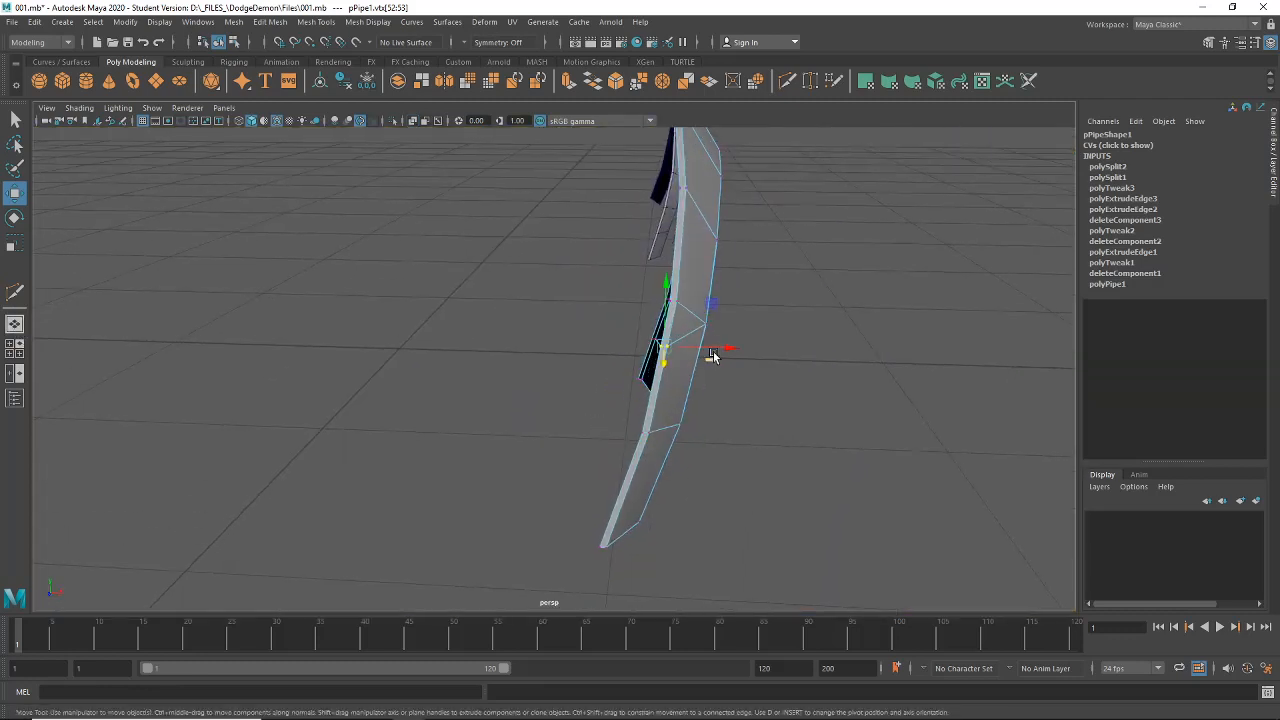
left_click_drag(729, 349, 709, 352)
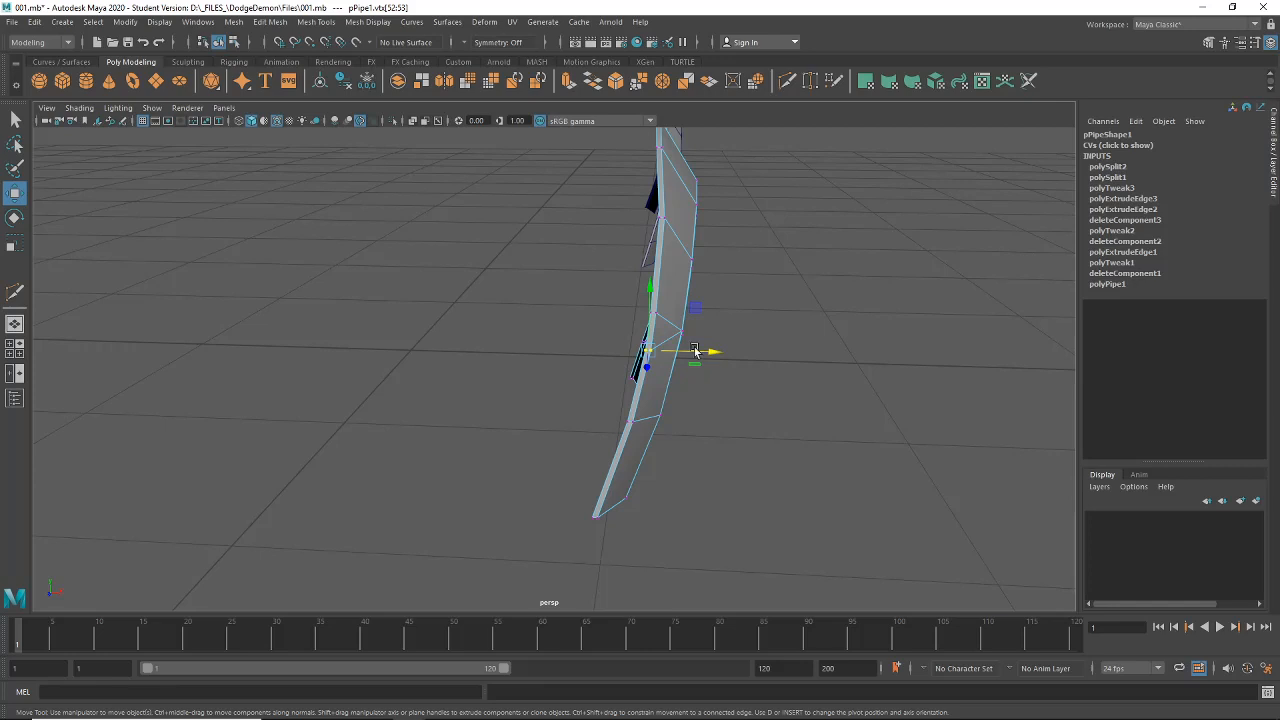
left_click_drag(632, 479, 757, 516, "alt")
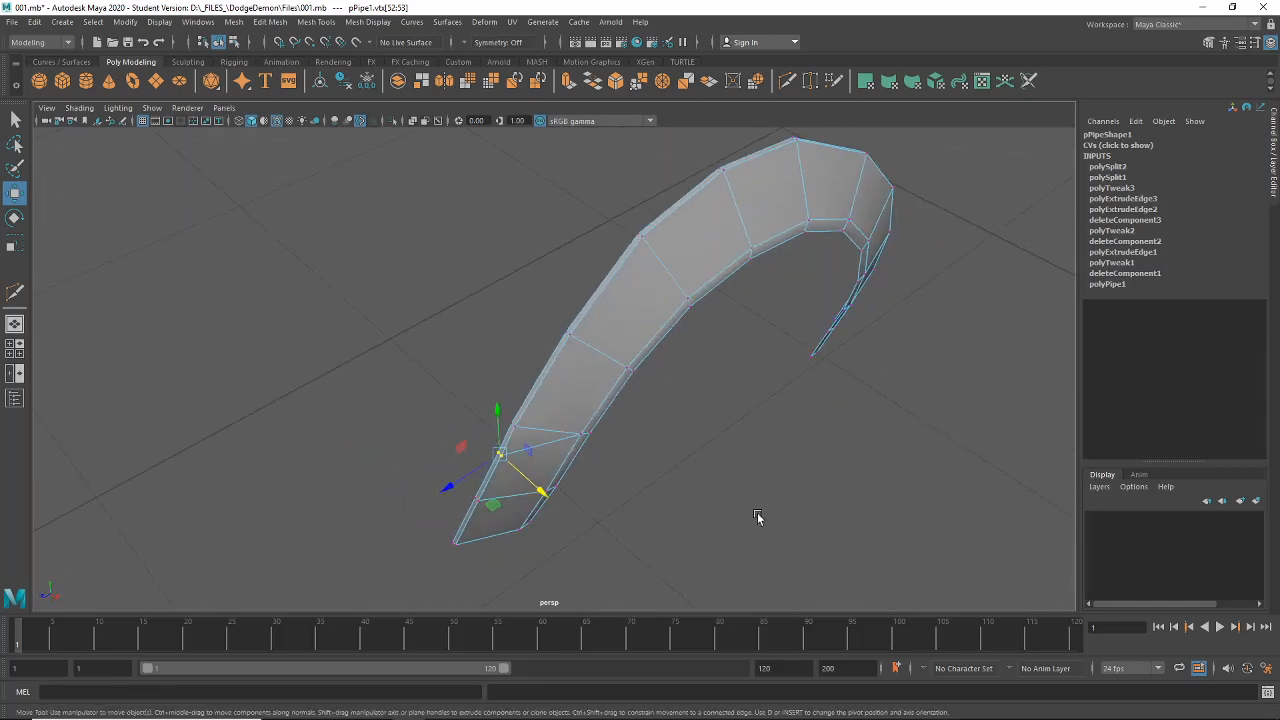
left_click_drag(575, 463, 572, 410, "alt")
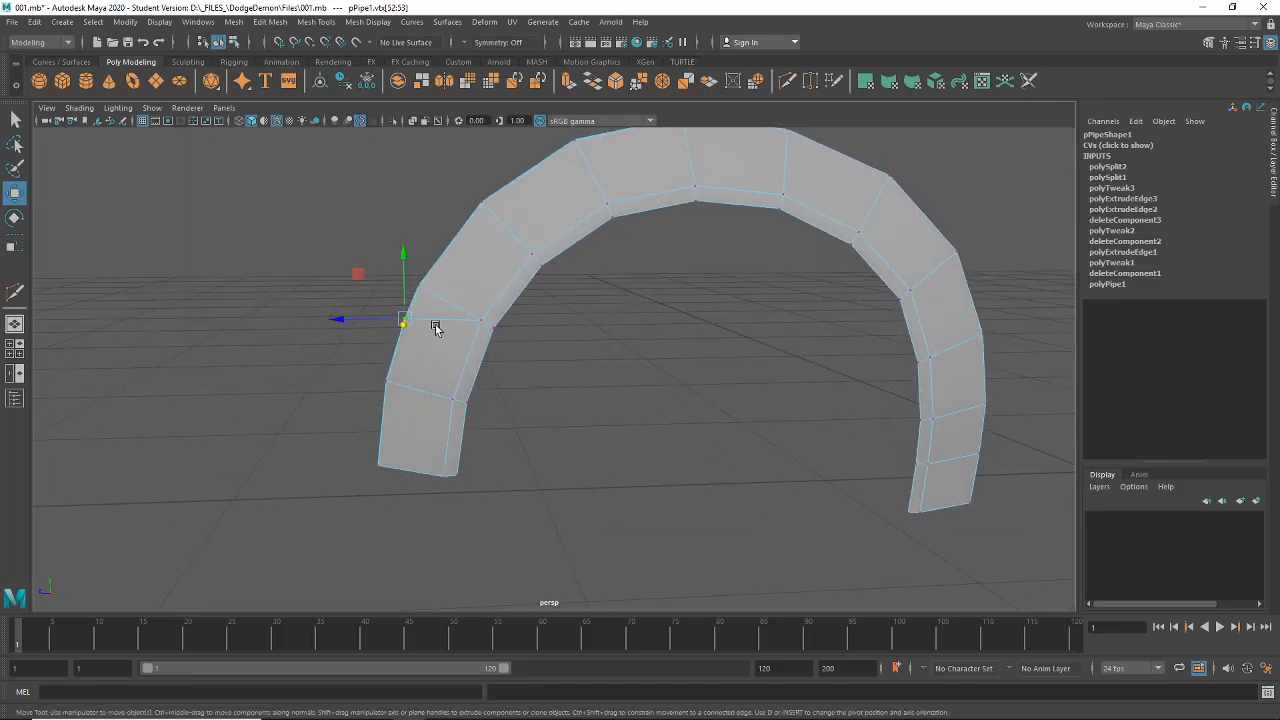
Step: Select the bottom vertices of the front arch's forward leg in the side view and scale them vertically to level the edge
left_click(14, 346)
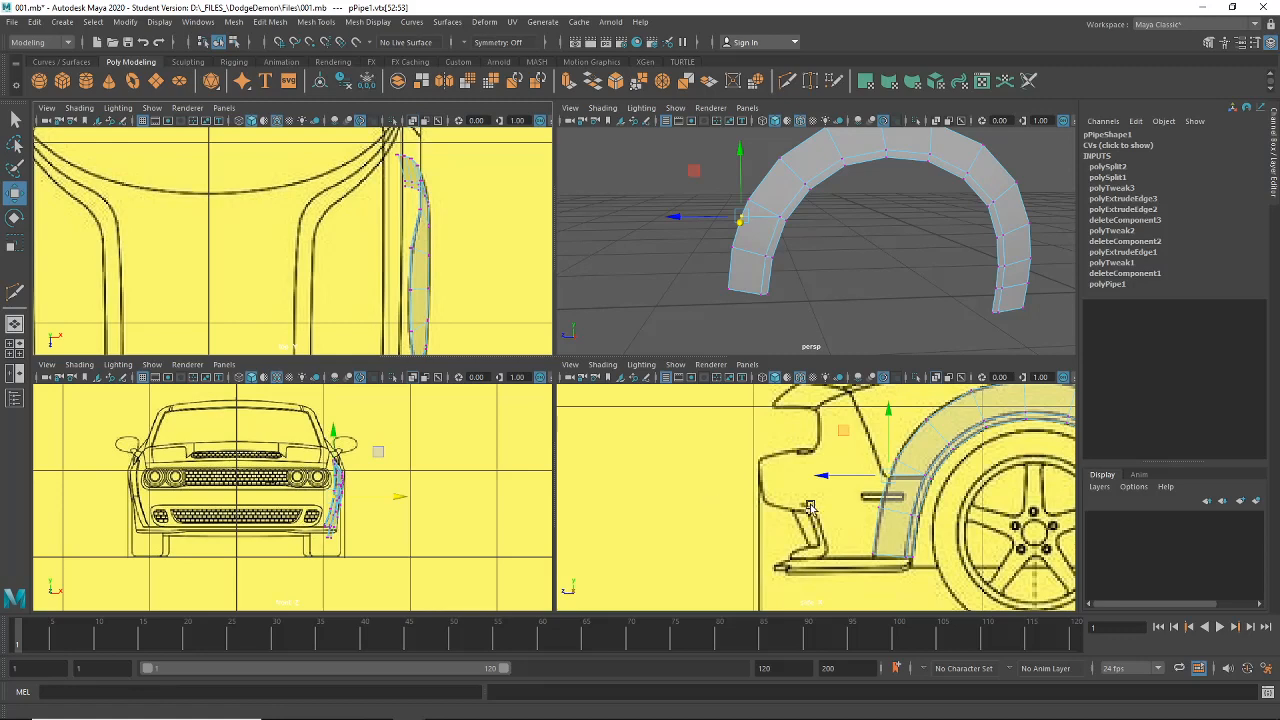
key("space")
scroll(684, 447, "up", 3)
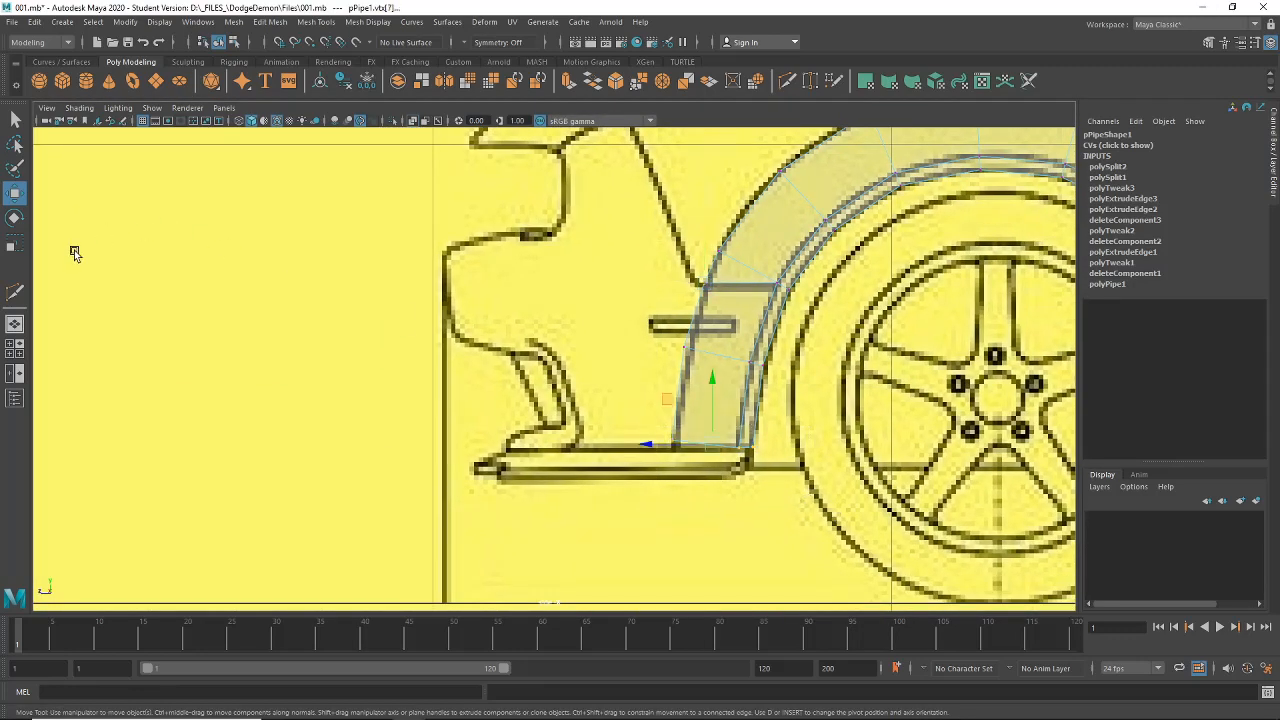
key("r")
mouse_move(711, 391)
left_mouse_down()
mouse_move(724, 450)
mouse_move(705, 375)
left_mouse_up()
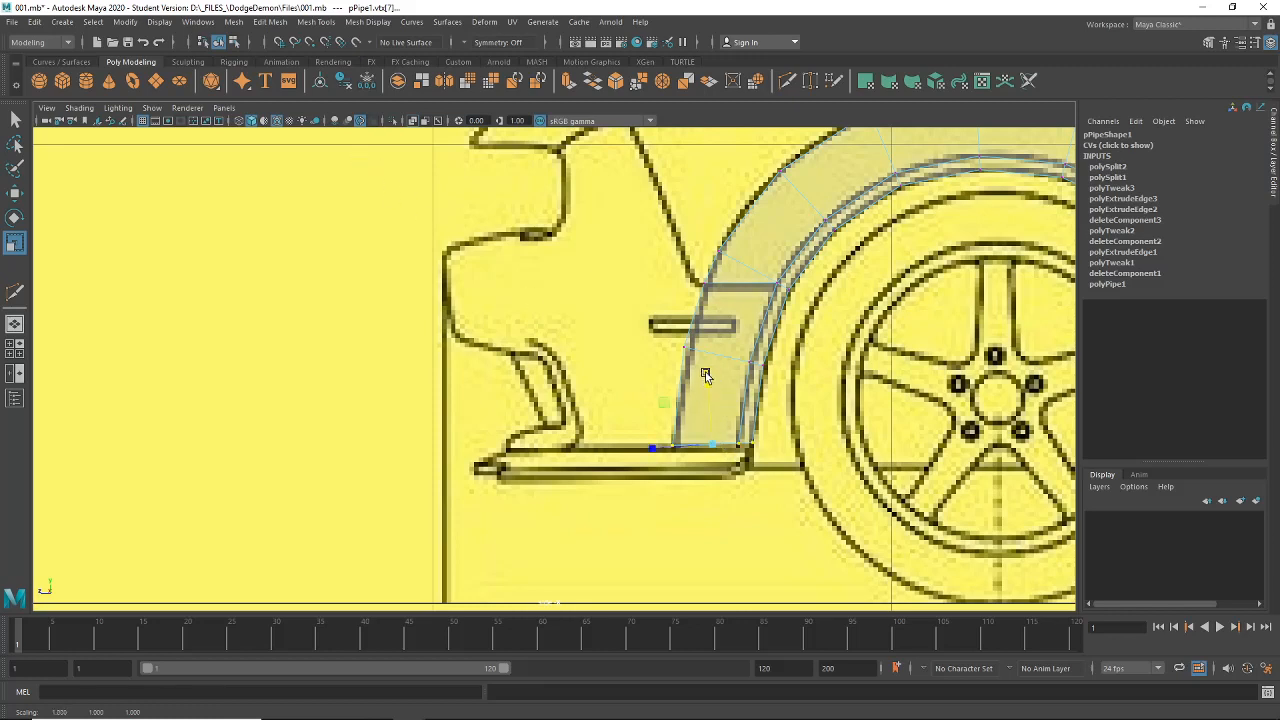
left_click(15, 218)
scroll(663, 421, "up", 1)
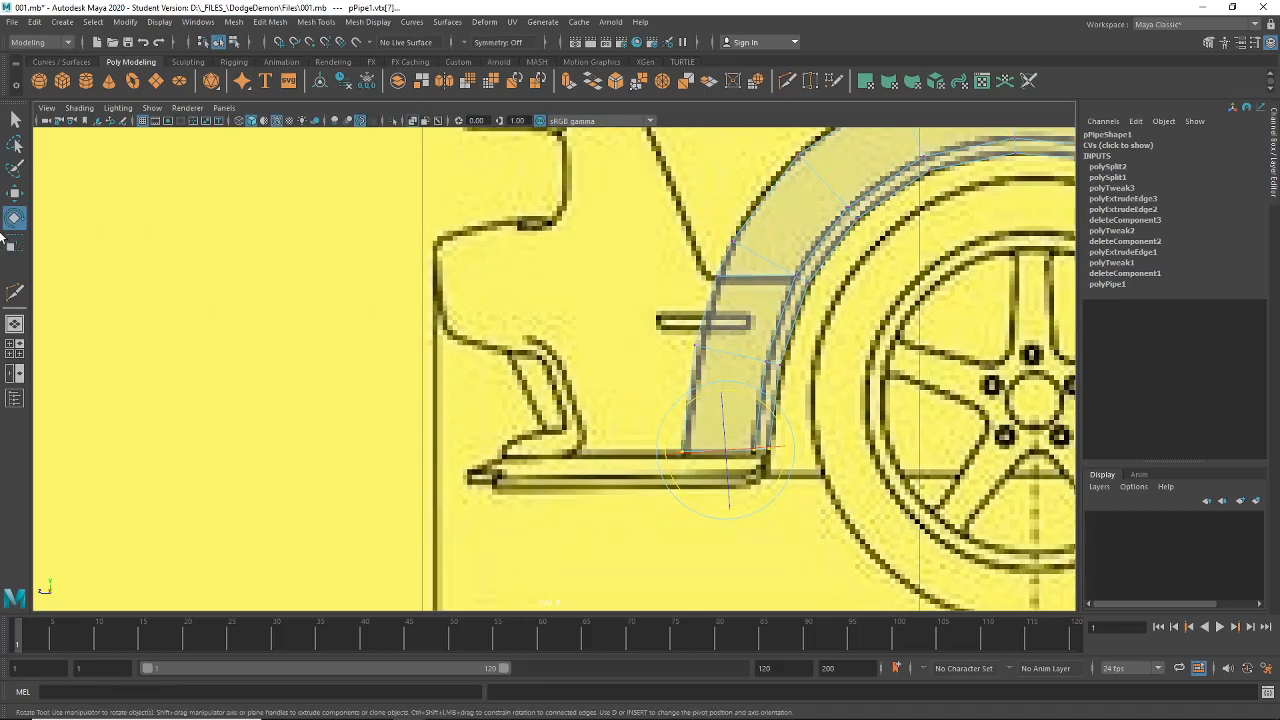
Step: Move the forward leg's bottom vertices vertically onto the blueprint's front lip line, including the inner corner vertex
left_click(17, 194)
middle_click_drag(719, 391, 662, 370, "alt")
left_click(663, 368)
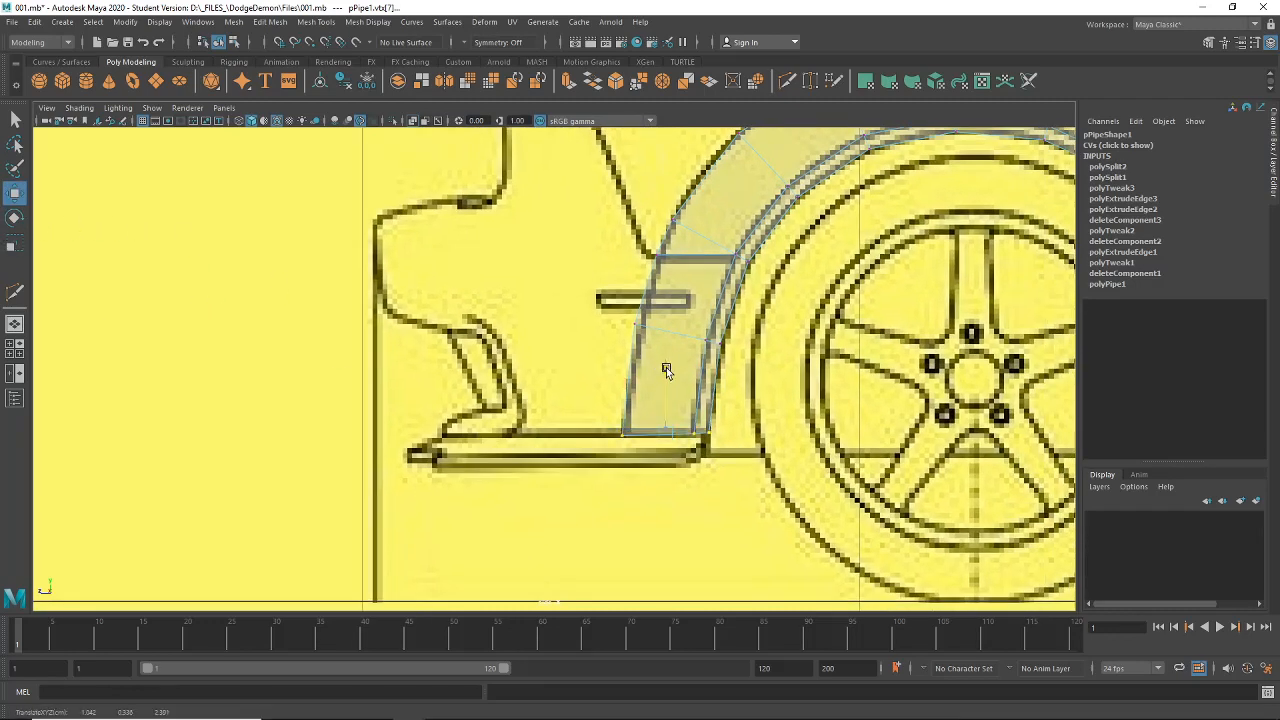
scroll(760, 455, "up", 1)
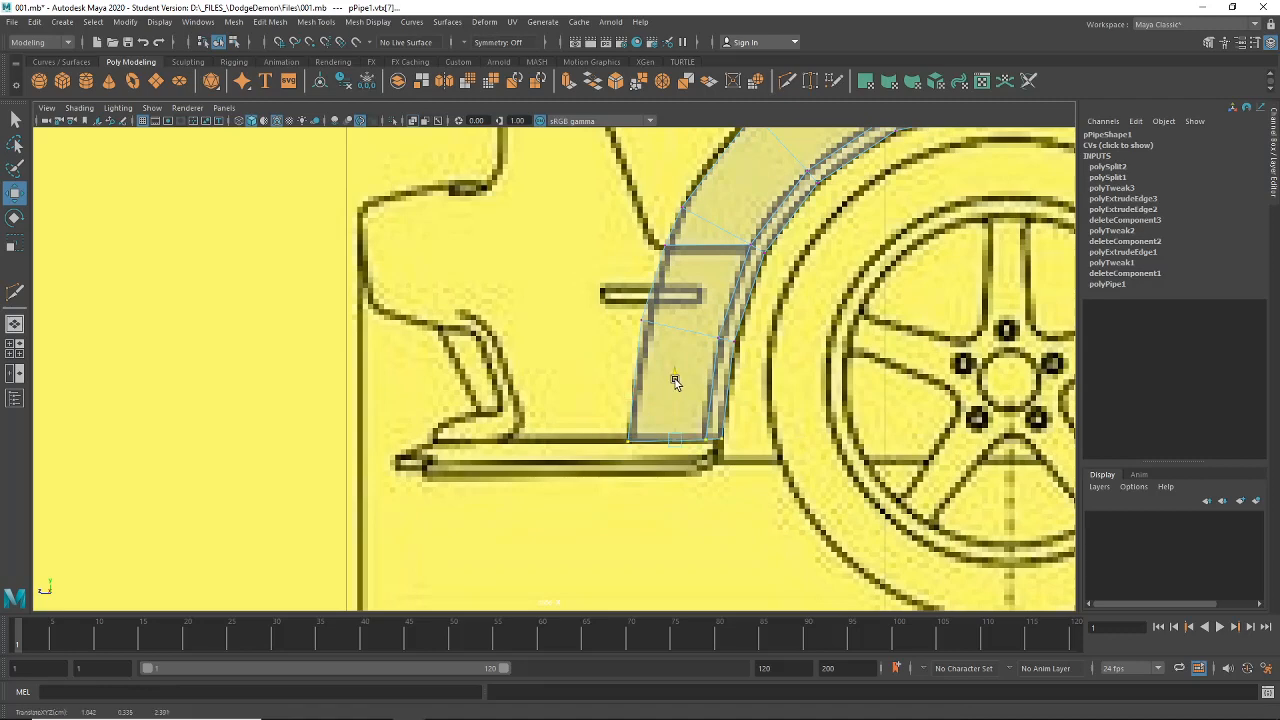
scroll(779, 485, "up", 1)
left_click(757, 440)
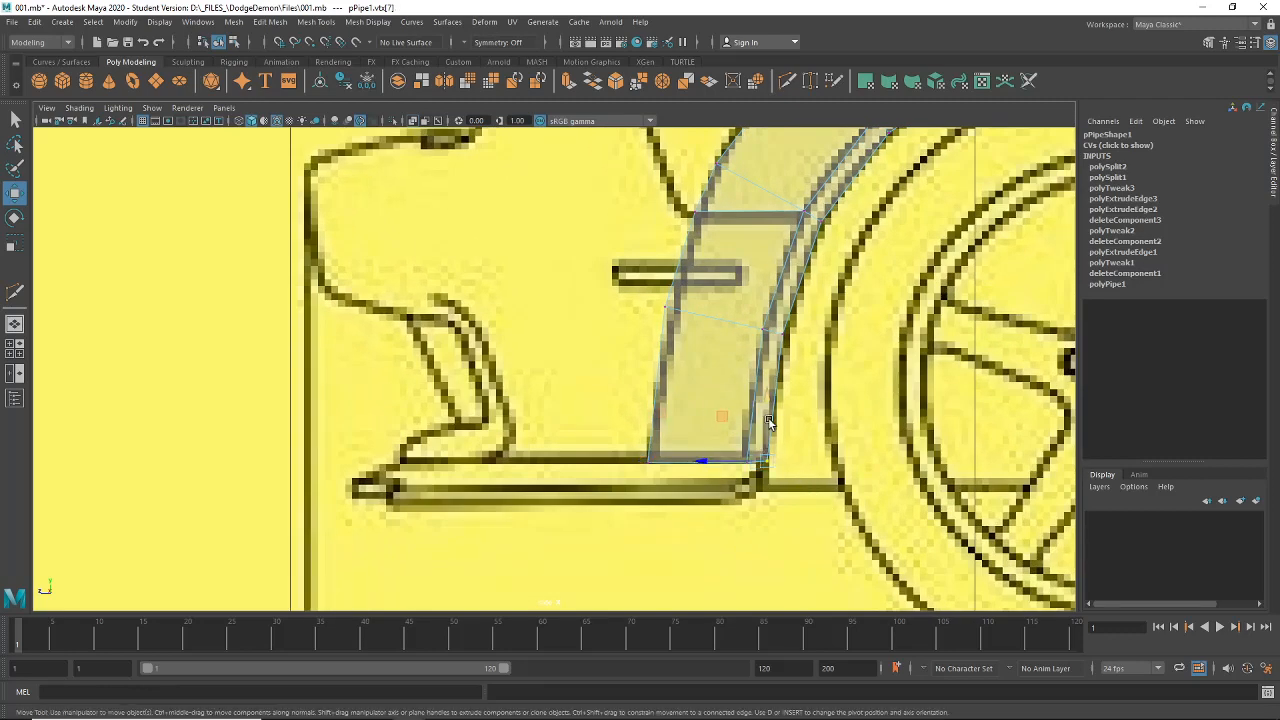
scroll(665, 432, "down", 6)
scroll(660, 430, "up", 4)
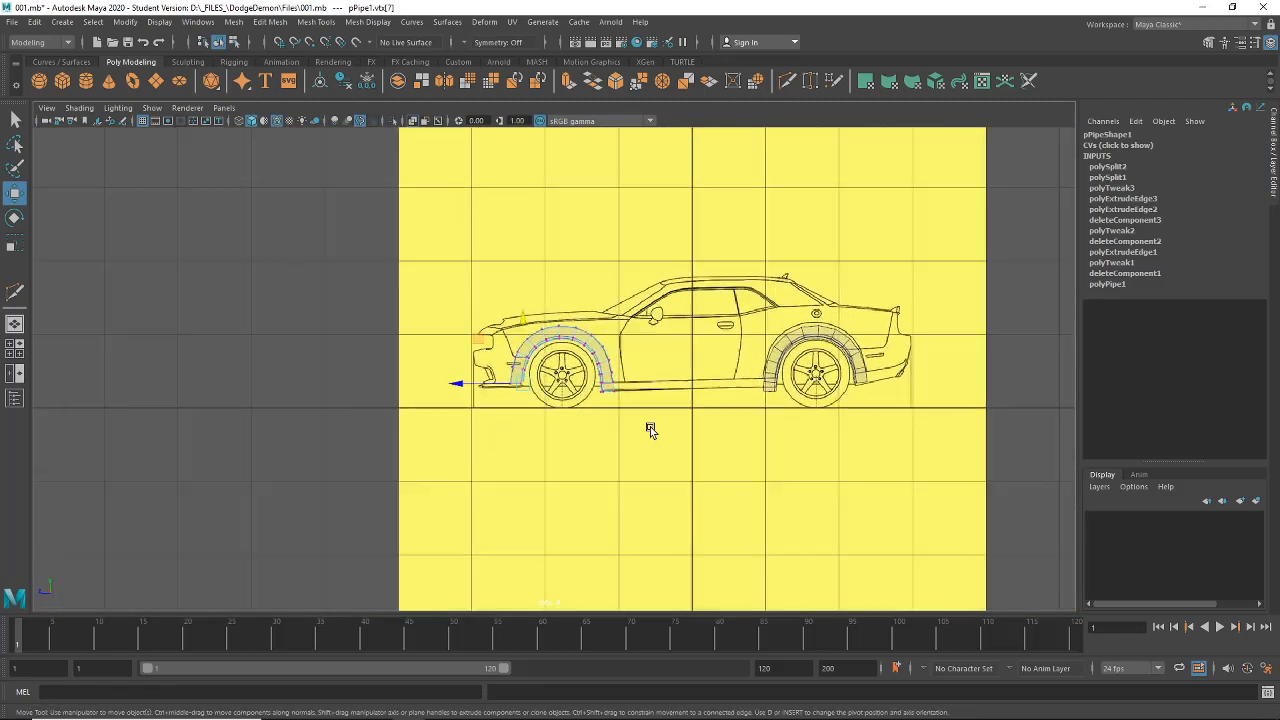
Step: Examine the blueprint's bumper seam and fender lines around the front arch's forward leg in the side view
scroll(650, 428, "down", 2)
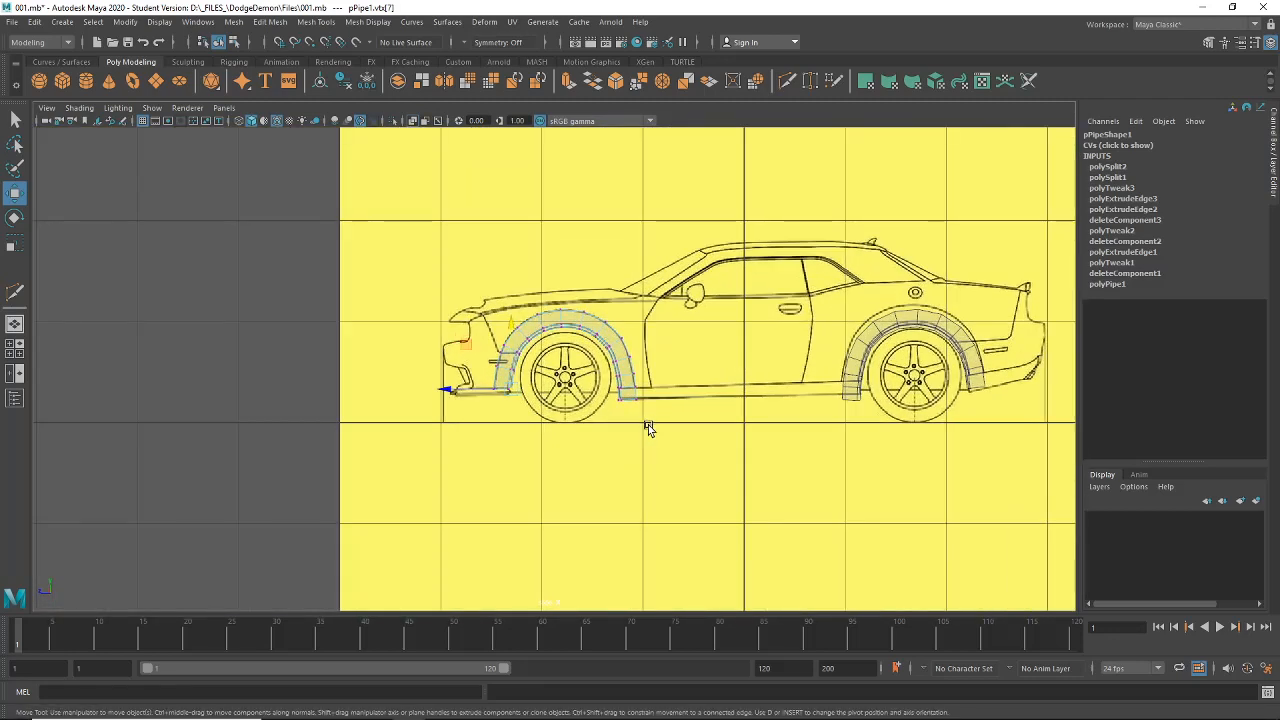
left_click(15, 323)
left_click_drag(382, 380, 486, 357, "alt")
left_click(12, 348)
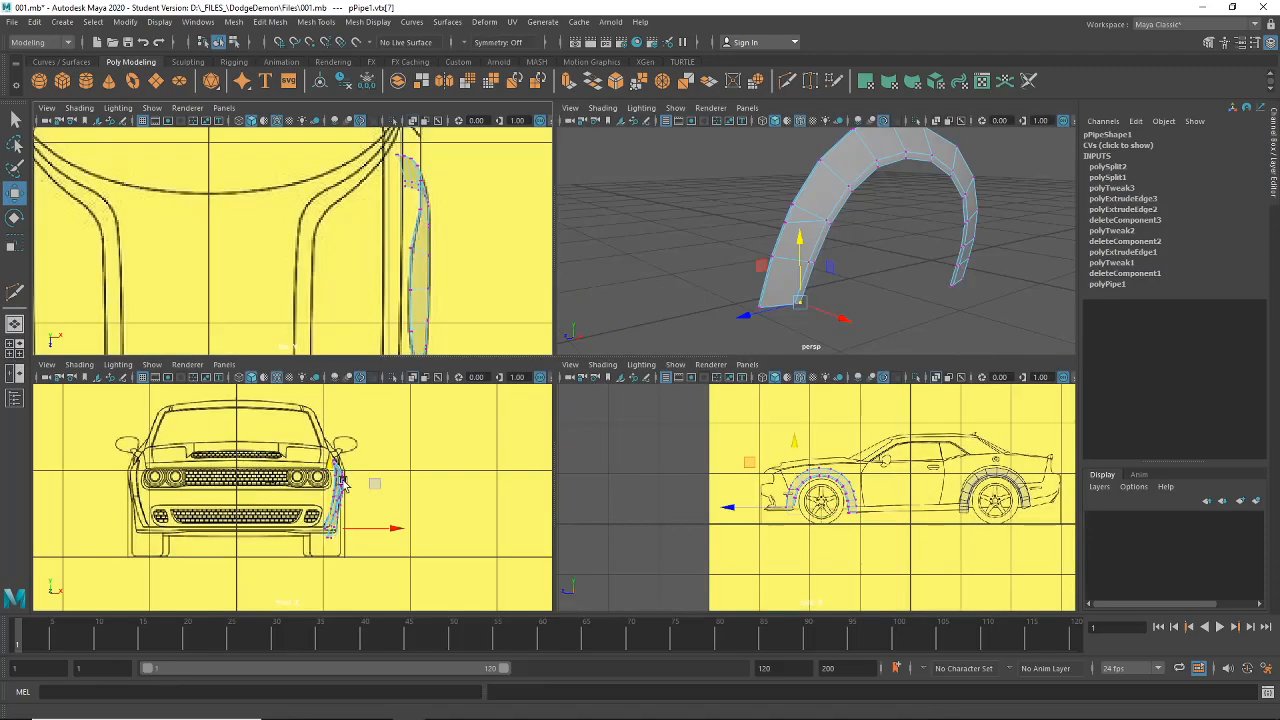
scroll(742, 484, "up", 5)
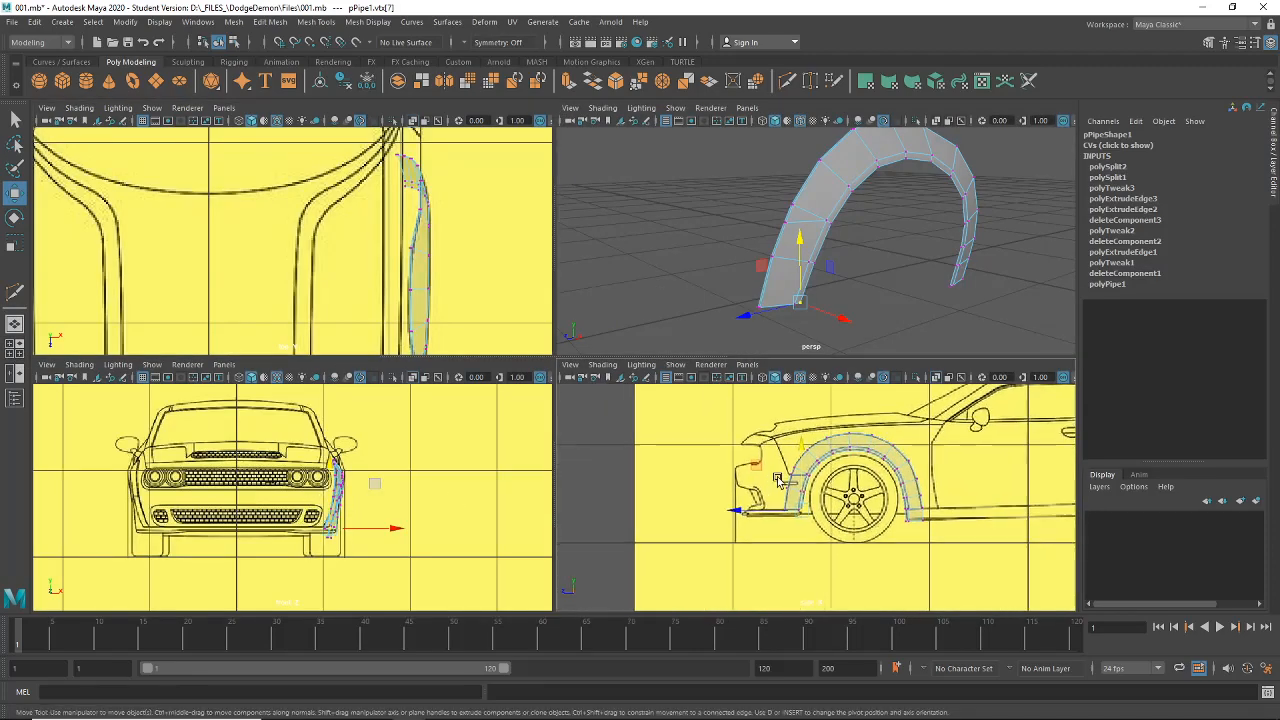
scroll(783, 478, "up", 5)
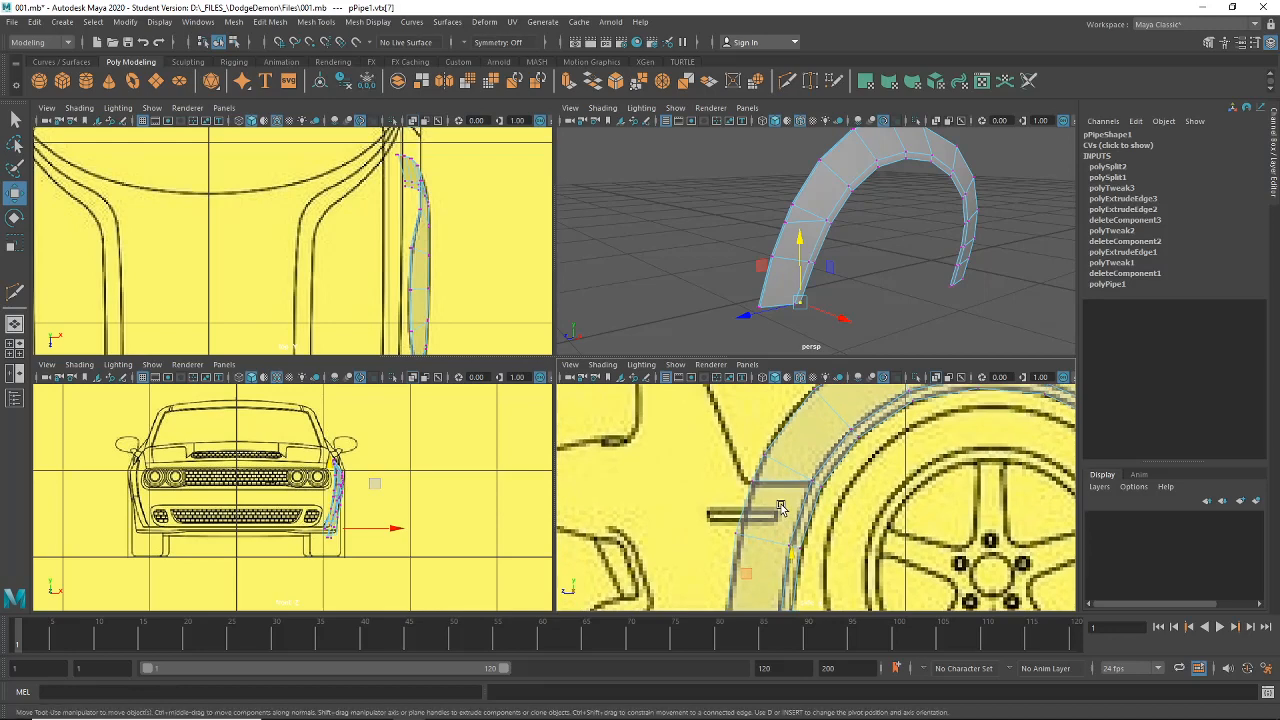
left_click(752, 493)
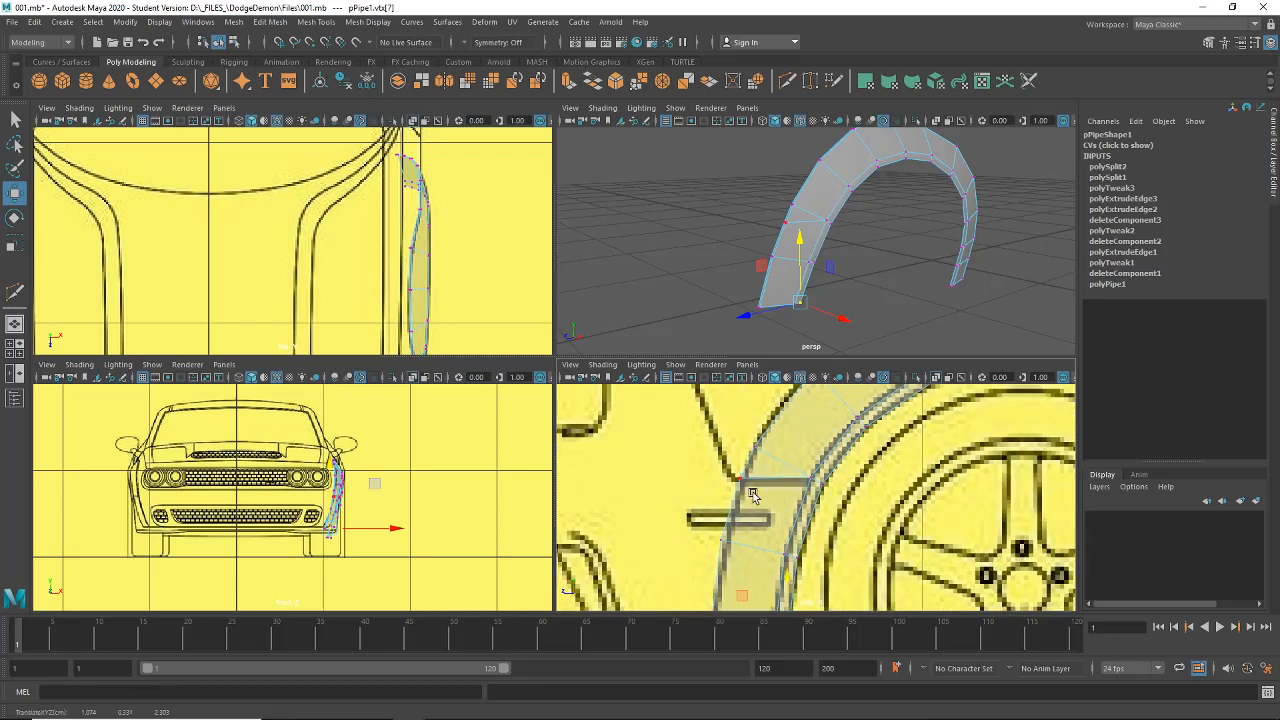
scroll(752, 493, "down", 6)
scroll(839, 519, "up", 7)
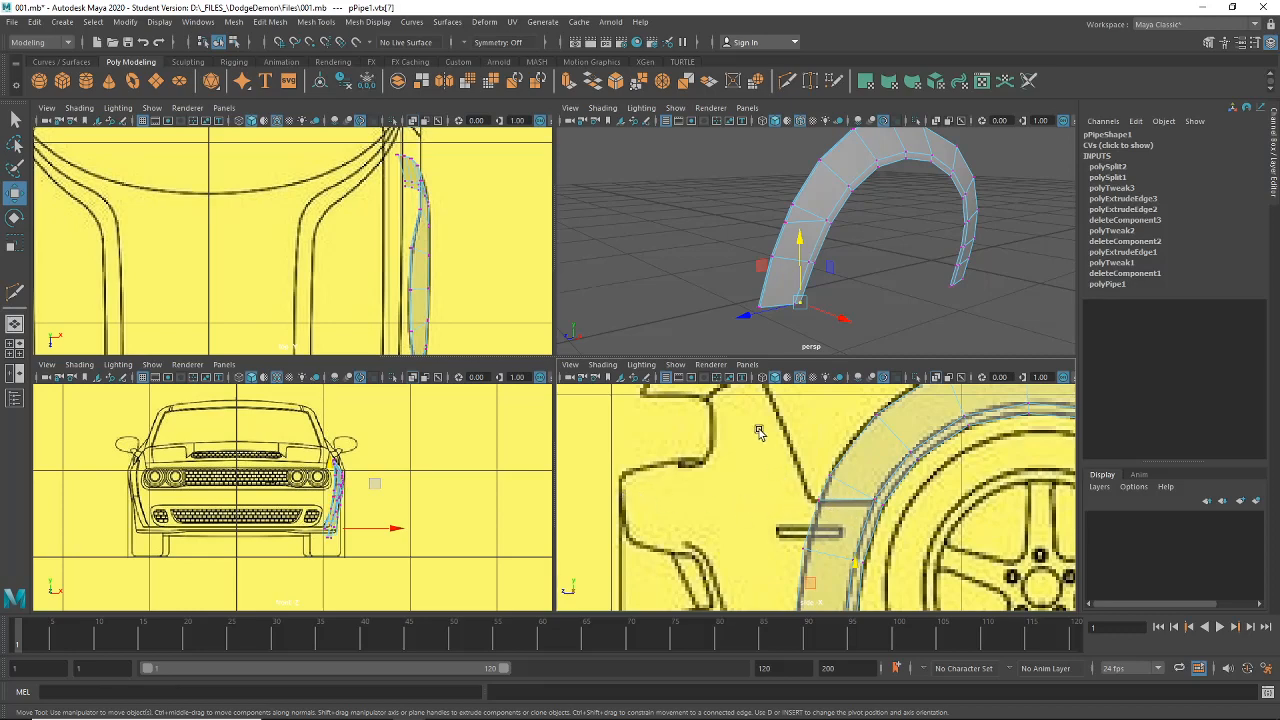
middle_click_drag(741, 396, 743, 431, "alt")
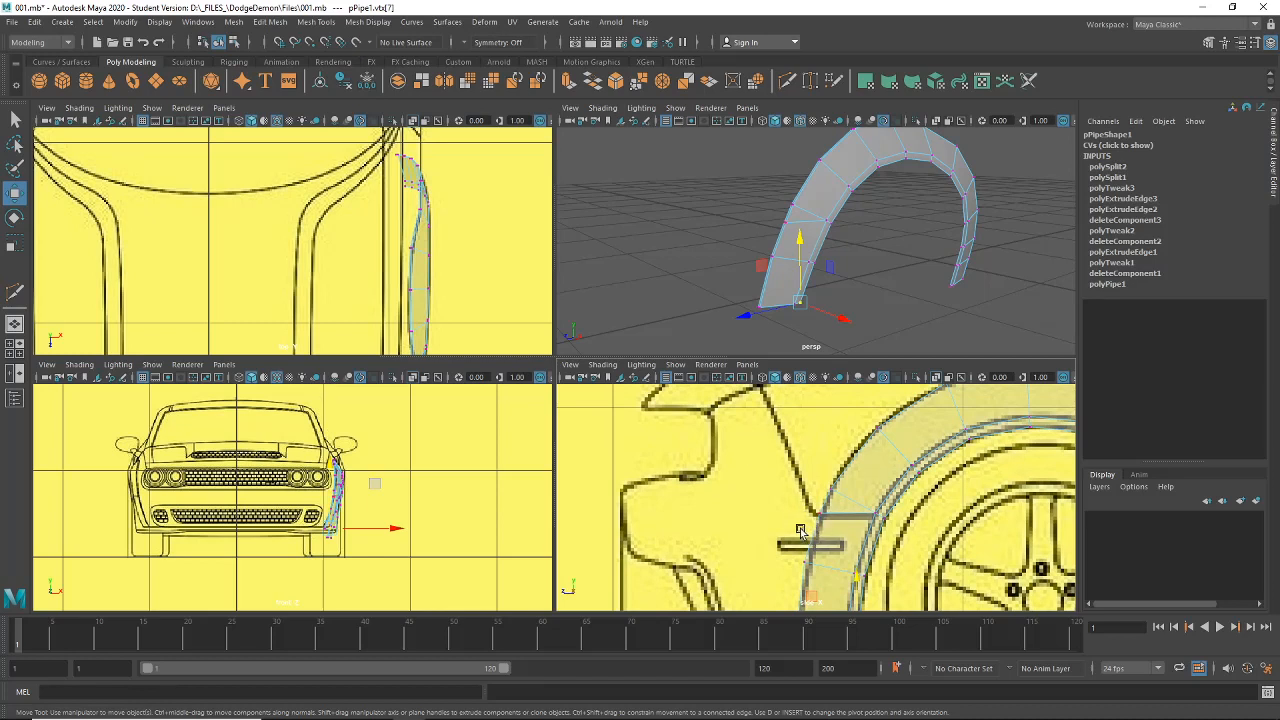
middle_click_drag(741, 420, 737, 452, "alt")
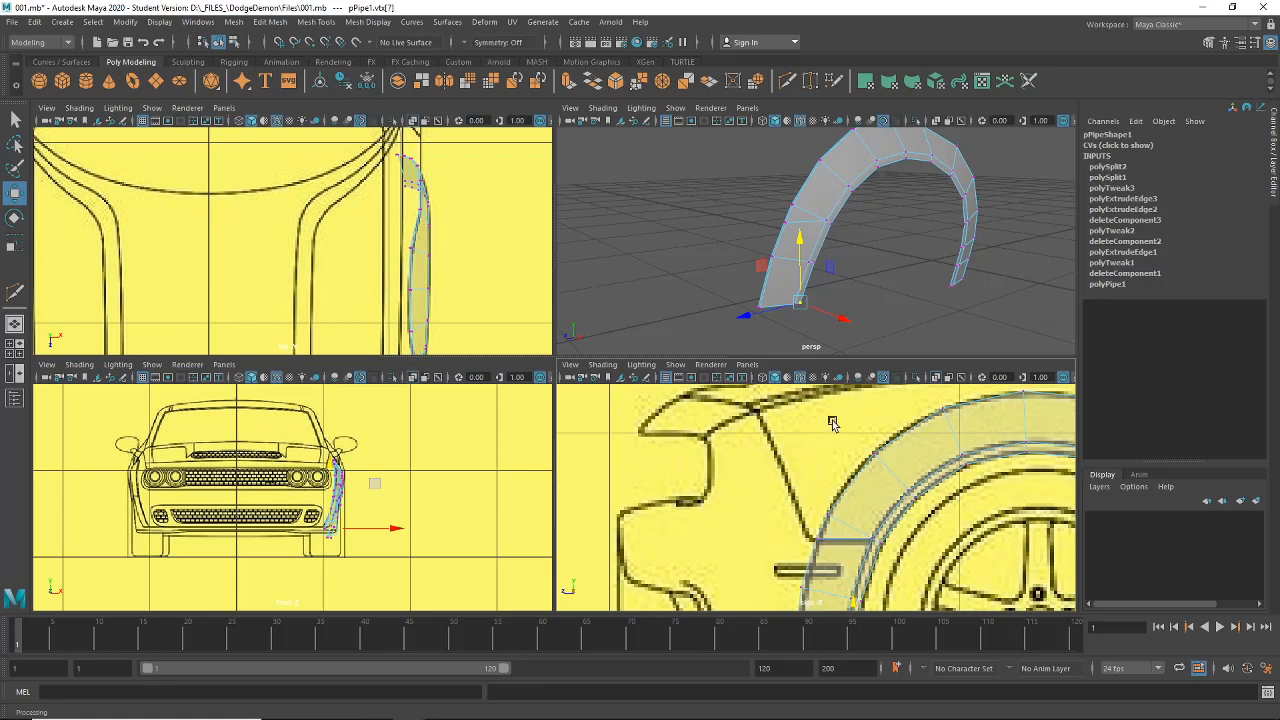
scroll(908, 399, "up", 3)
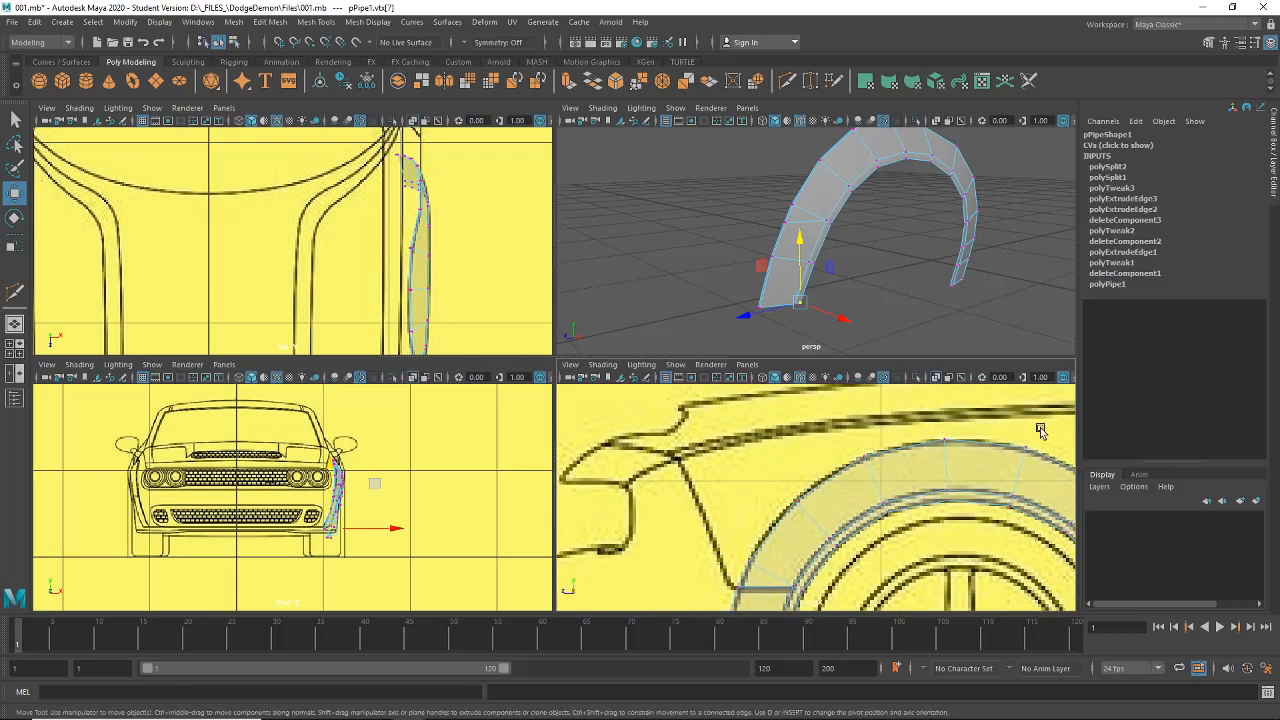
middle_click_drag(708, 472, 720, 434, "alt")
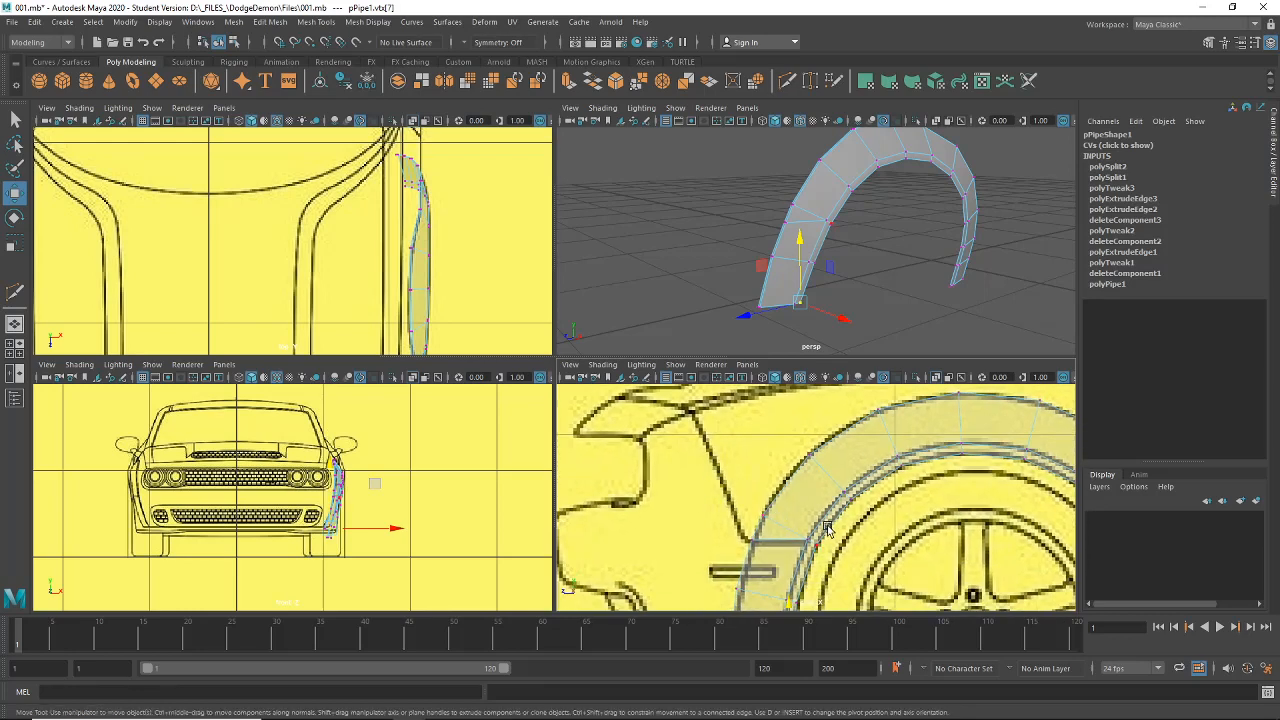
middle_click_drag(767, 570, 787, 526, "alt")
right_click_drag(787, 526, 786, 302)
left_click(773, 522)
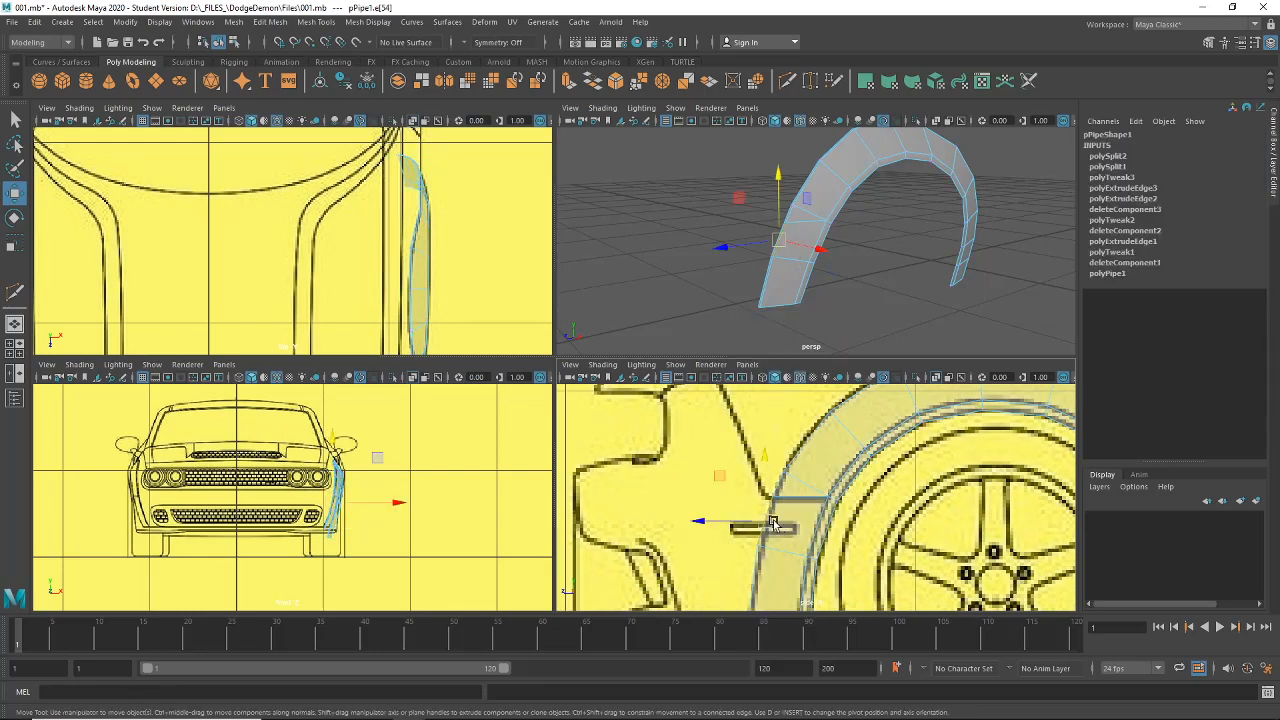
key("ctrl+e")
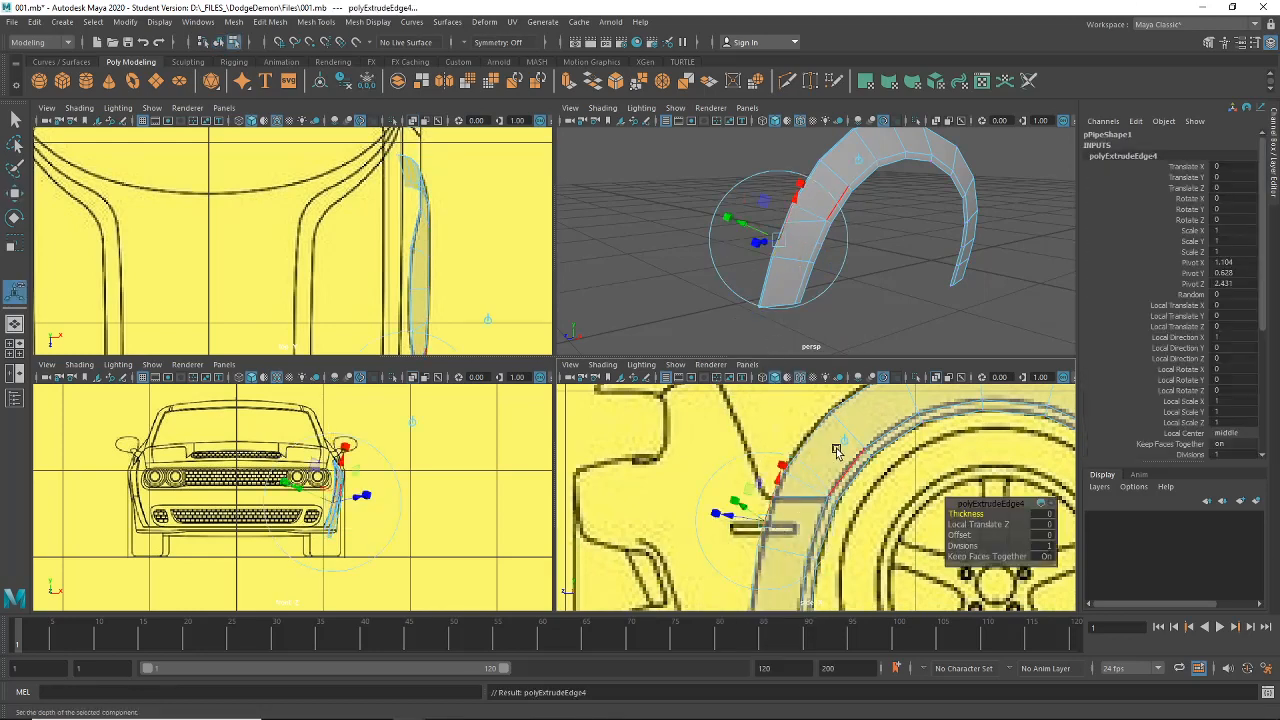
left_click_drag(765, 527, 744, 512)
left_click_drag(793, 551, 763, 577)
key("ctrl+z")
key("ctrl+z")
key("ctrl+z")
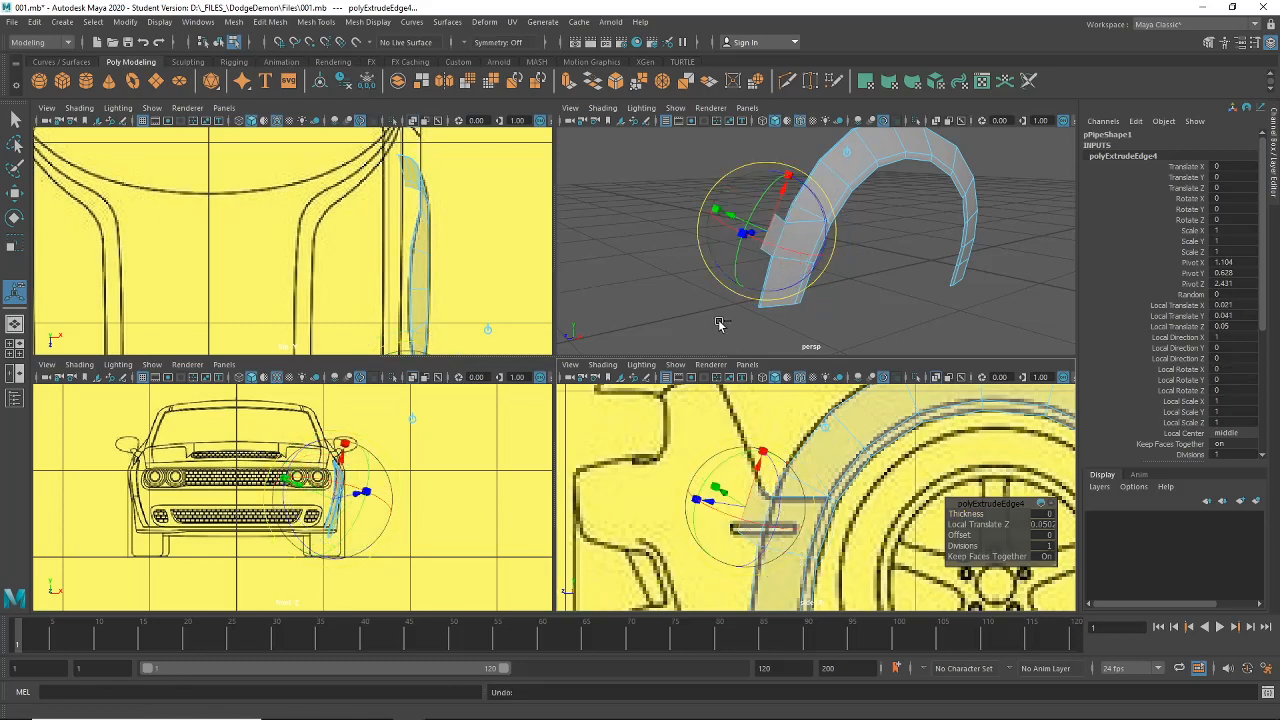
Step: Extrude the forward leg's outer edge beside the bumper seam forward and upward, rotating it about -27° in X toward the fender line
scroll(757, 262, "up", 5)
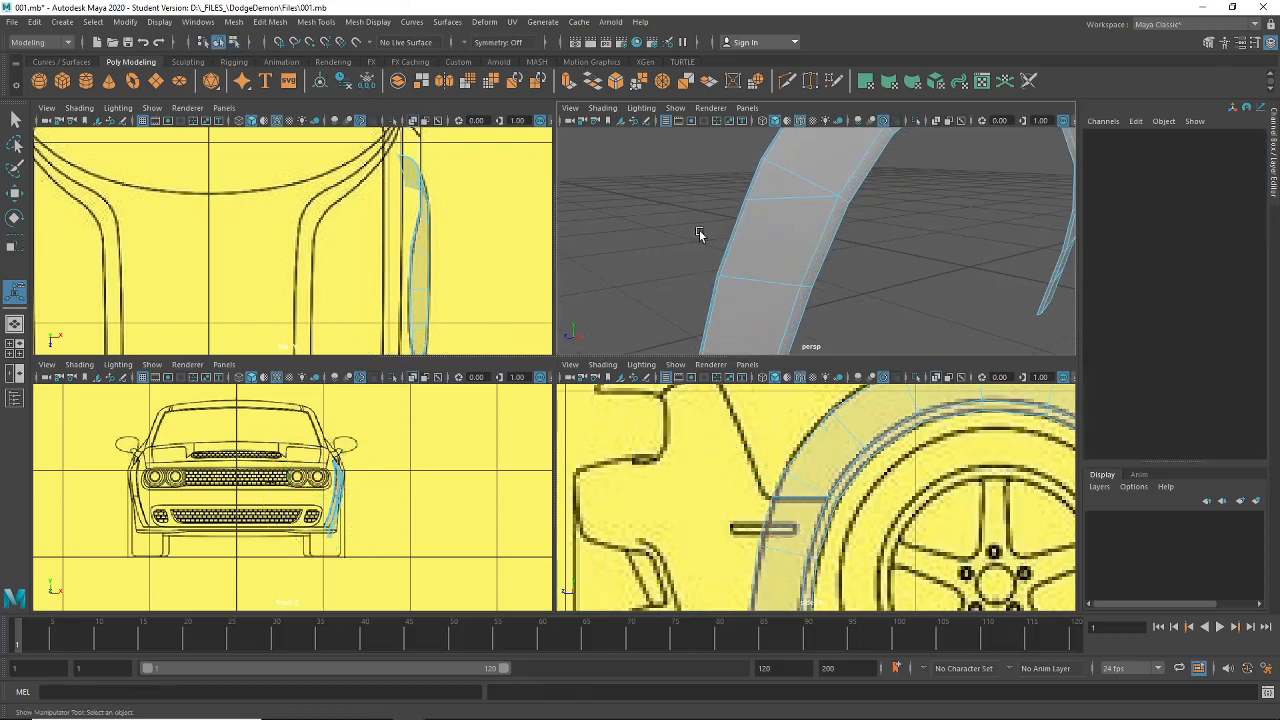
left_click(718, 295)
key("ctrl+e")
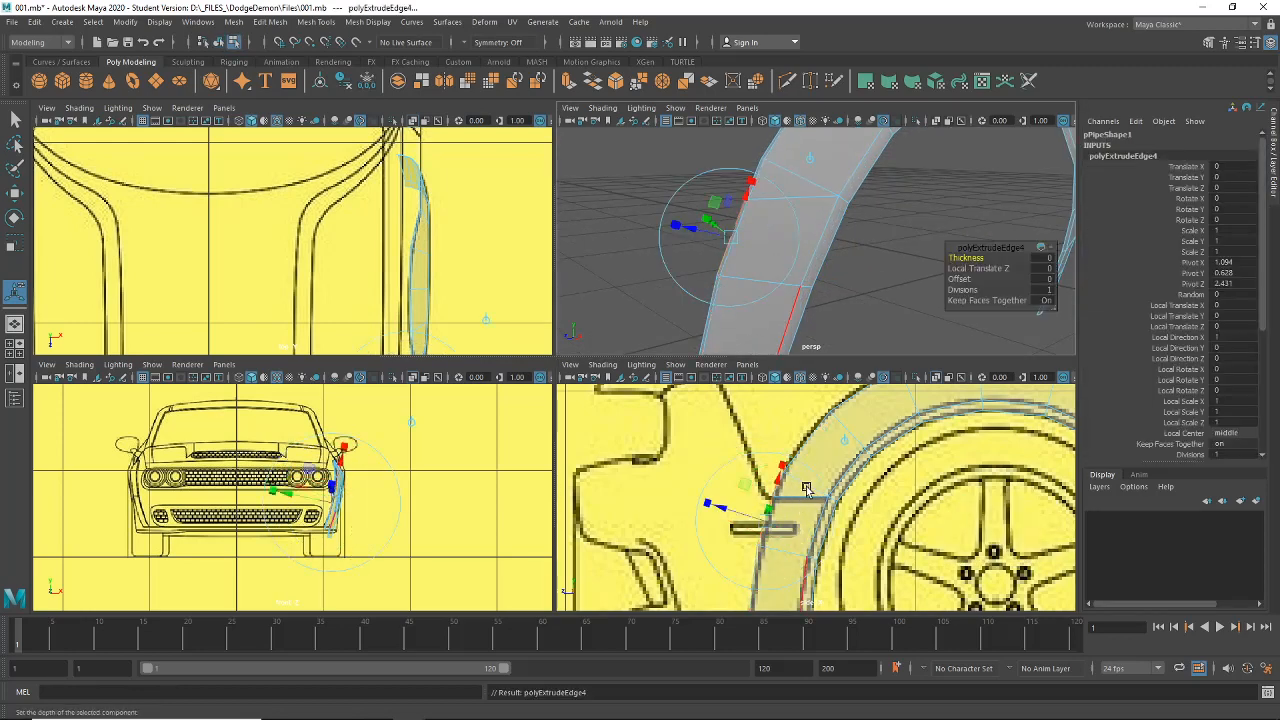
left_click_drag(766, 522, 747, 511)
left_click(784, 566)
left_click_drag(784, 566, 756, 578)
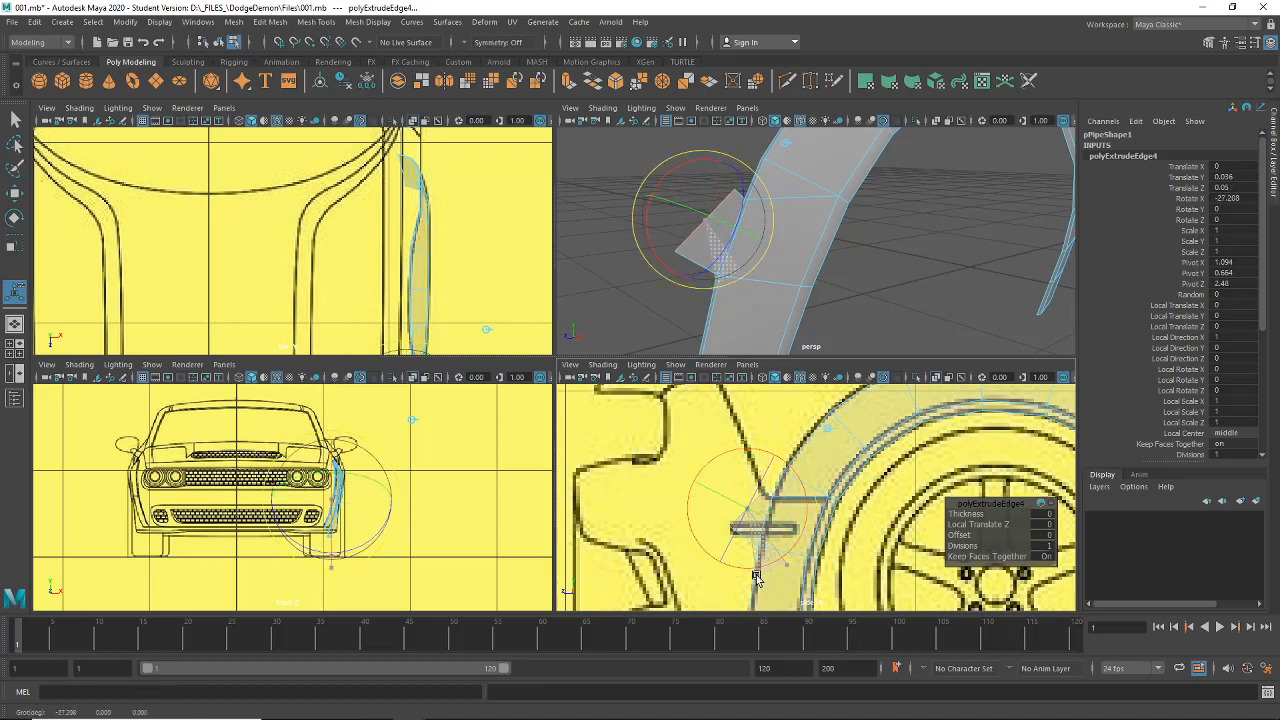
Step: Extrude the rotated edge again, upward and forward along the bumper seam to the corner under the hood line
key("ctrl+e")
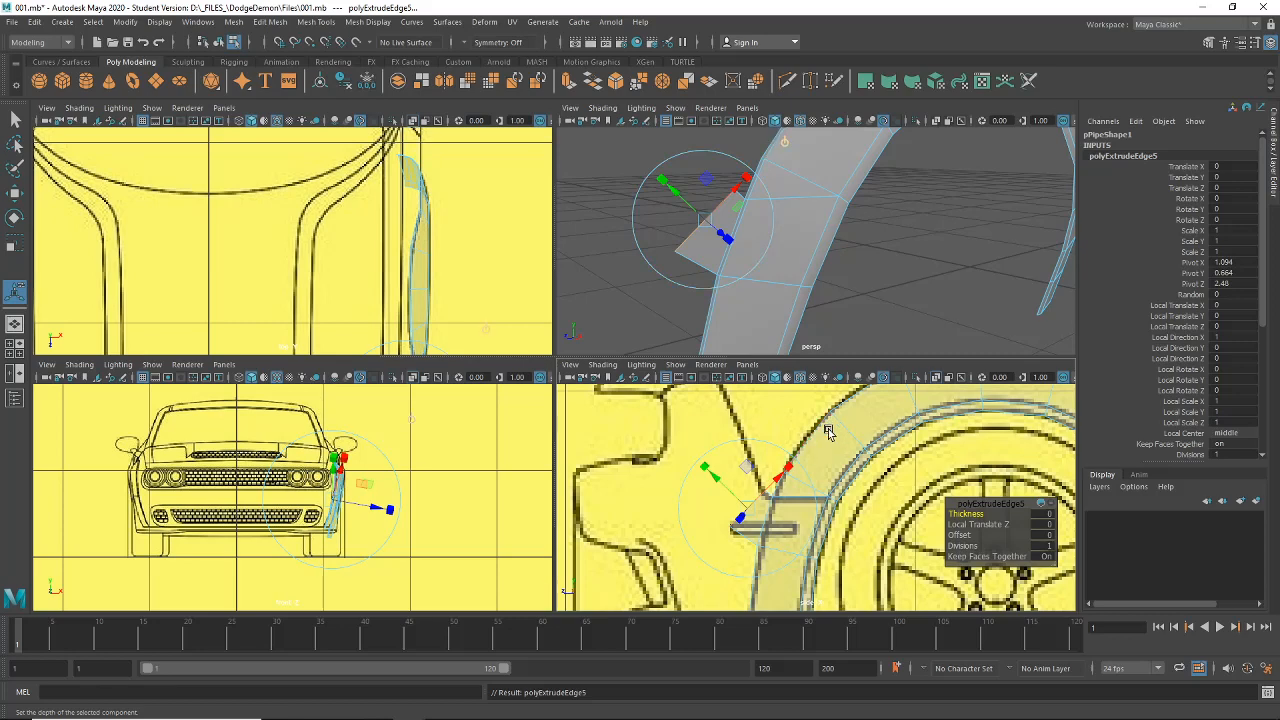
left_click(716, 180)
left_click_drag(748, 508, 710, 433)
middle_click_drag(711, 437, 729, 496, "alt")
left_click_drag(730, 503, 713, 451)
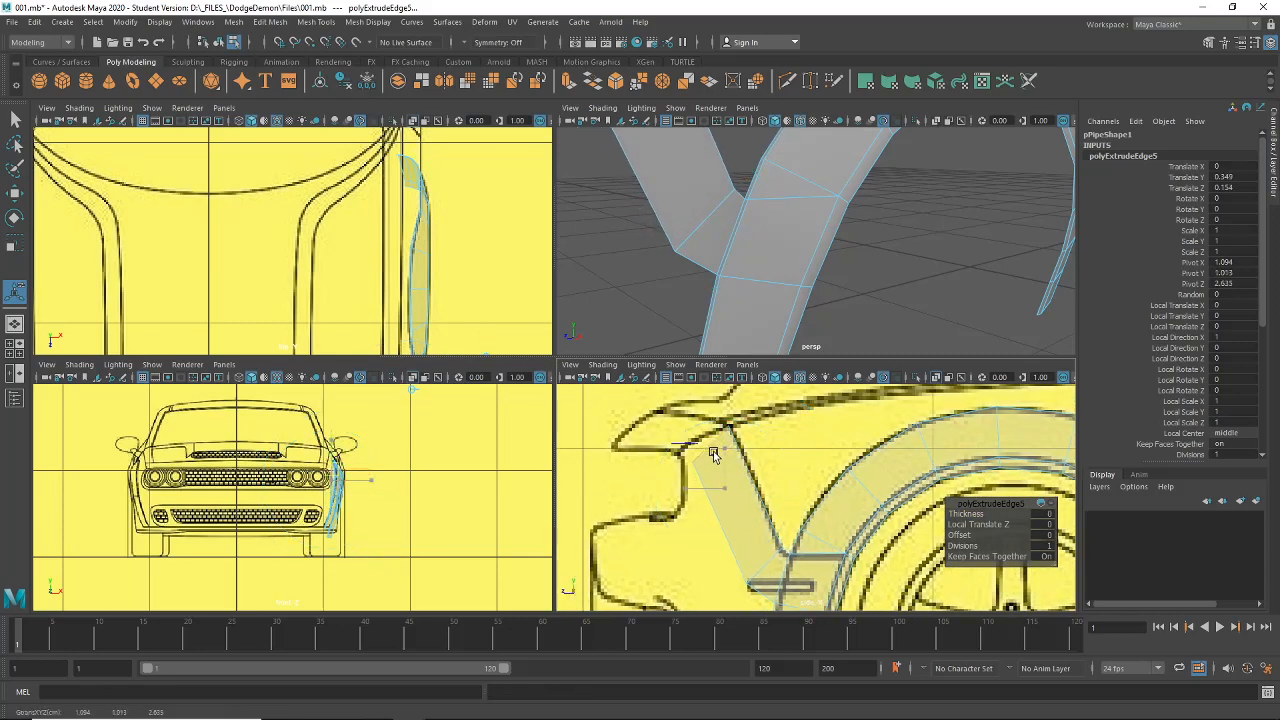
Step: Move the new strip's upper front vertex up to the hood line and shift its lower front vertex slightly back in the side view
right_click_drag(756, 512, 689, 342)
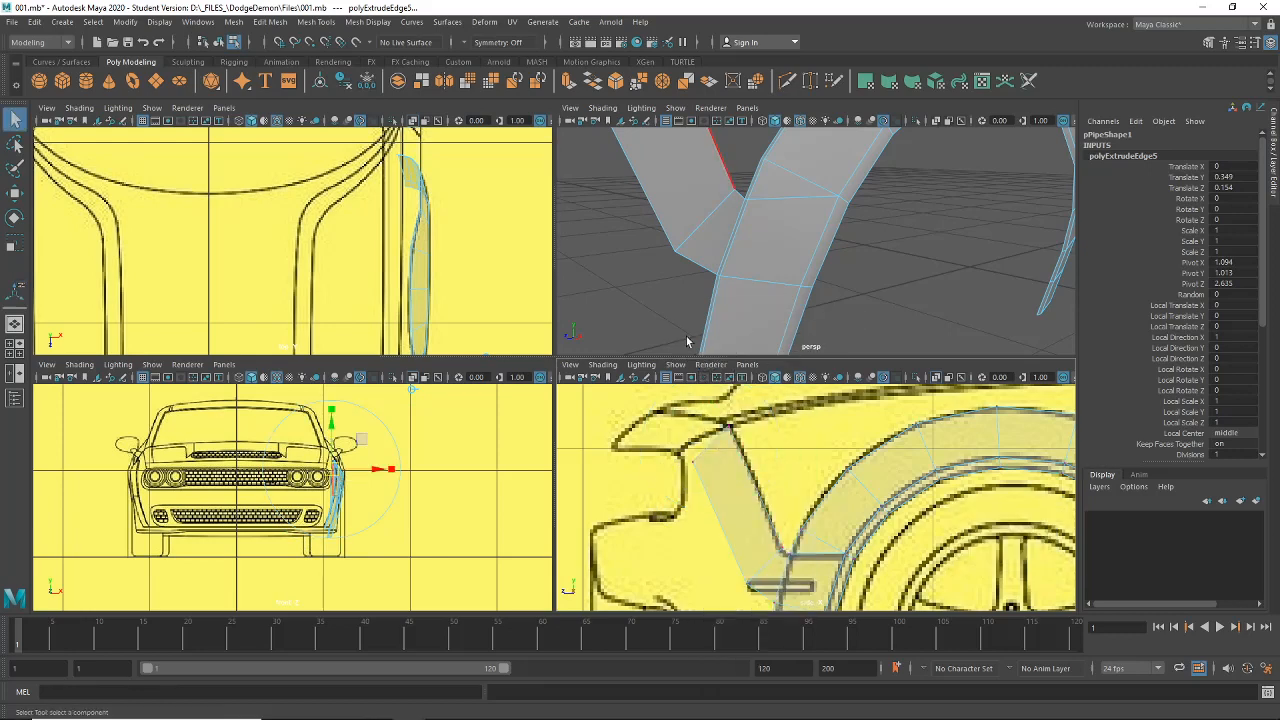
left_click_drag(689, 452, 702, 478)
key("w")
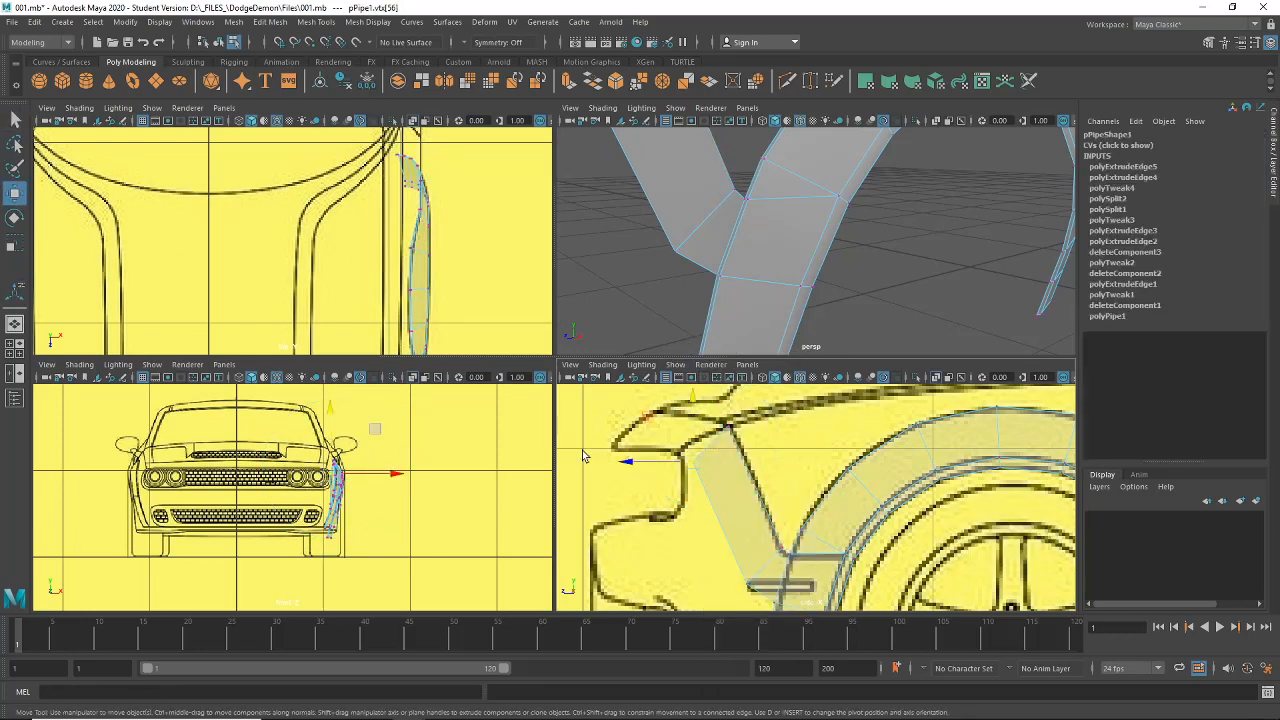
middle_click_drag(696, 465, 700, 443)
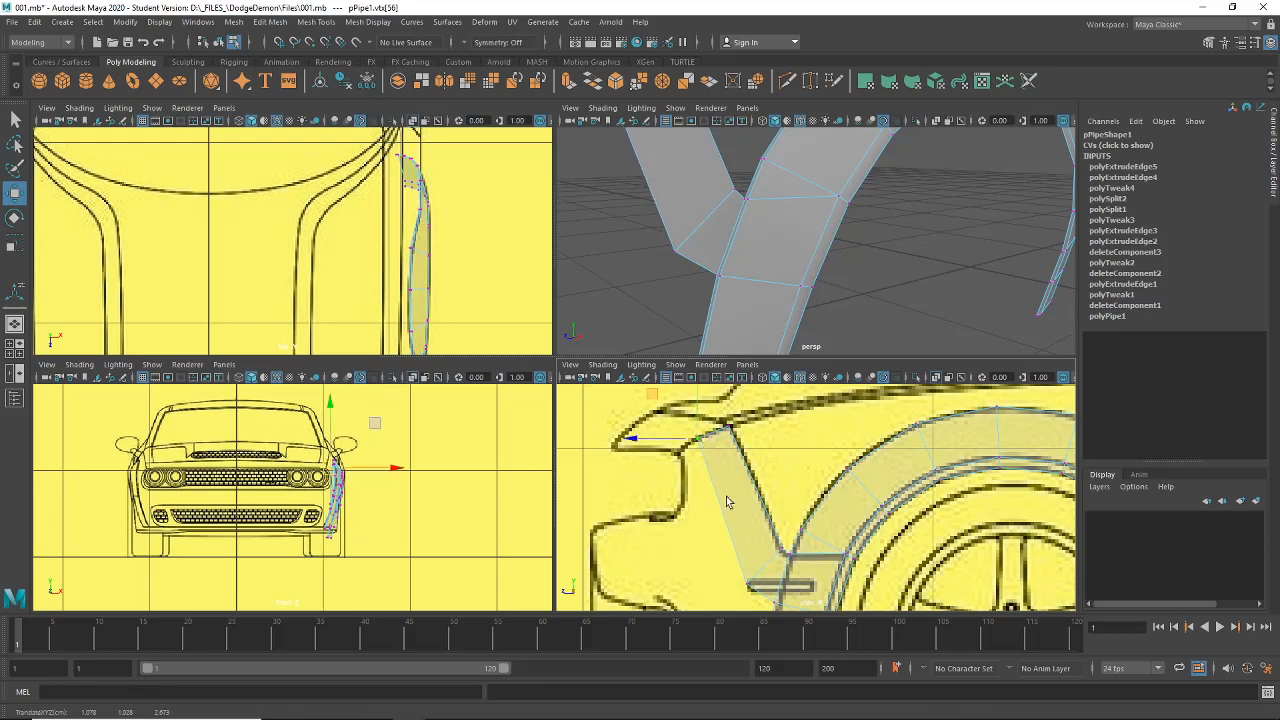
middle_click_drag(749, 562, 742, 492, "alt")
left_click(747, 525)
mouse_move(729, 502)
left_mouse_down()
mouse_move(747, 525)
mouse_move(733, 502)
left_mouse_up()
Step: Compare the new fender strip with the blueprints in the perspective, front, top and side views
scroll(724, 255, "down", 5)
left_click_drag(722, 255, 737, 229, "alt")
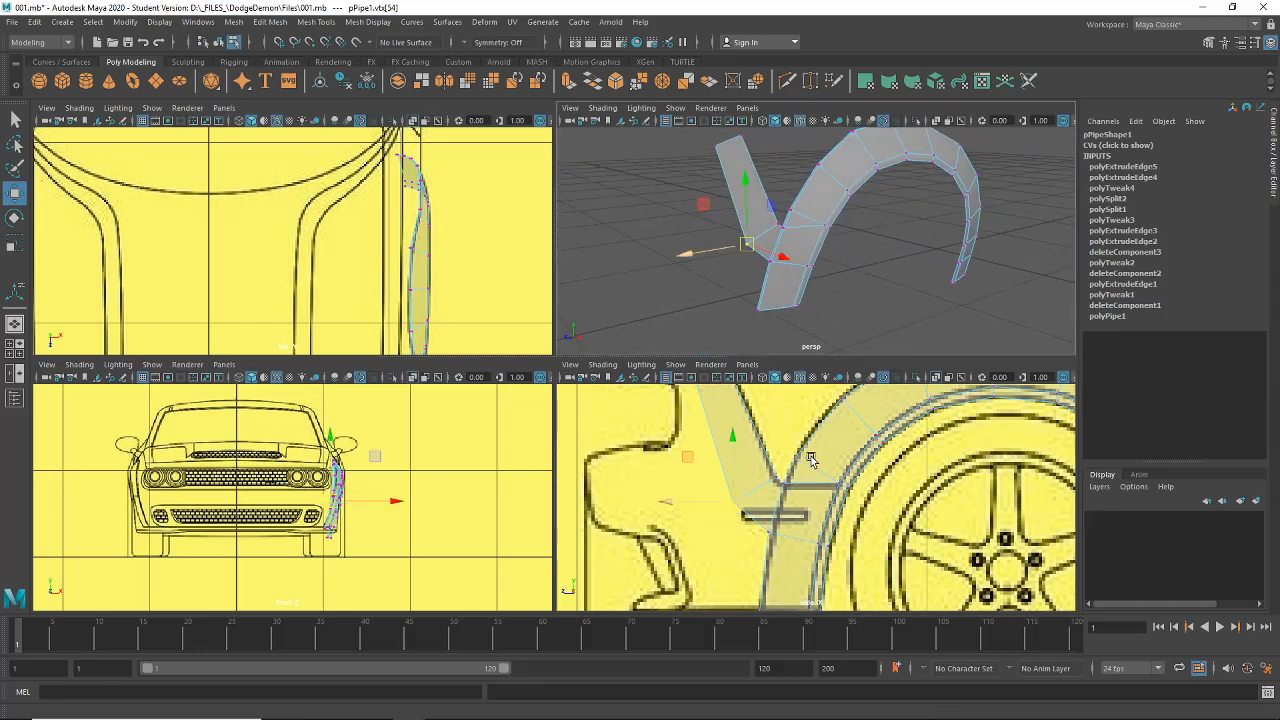
scroll(405, 514, "up", 6)
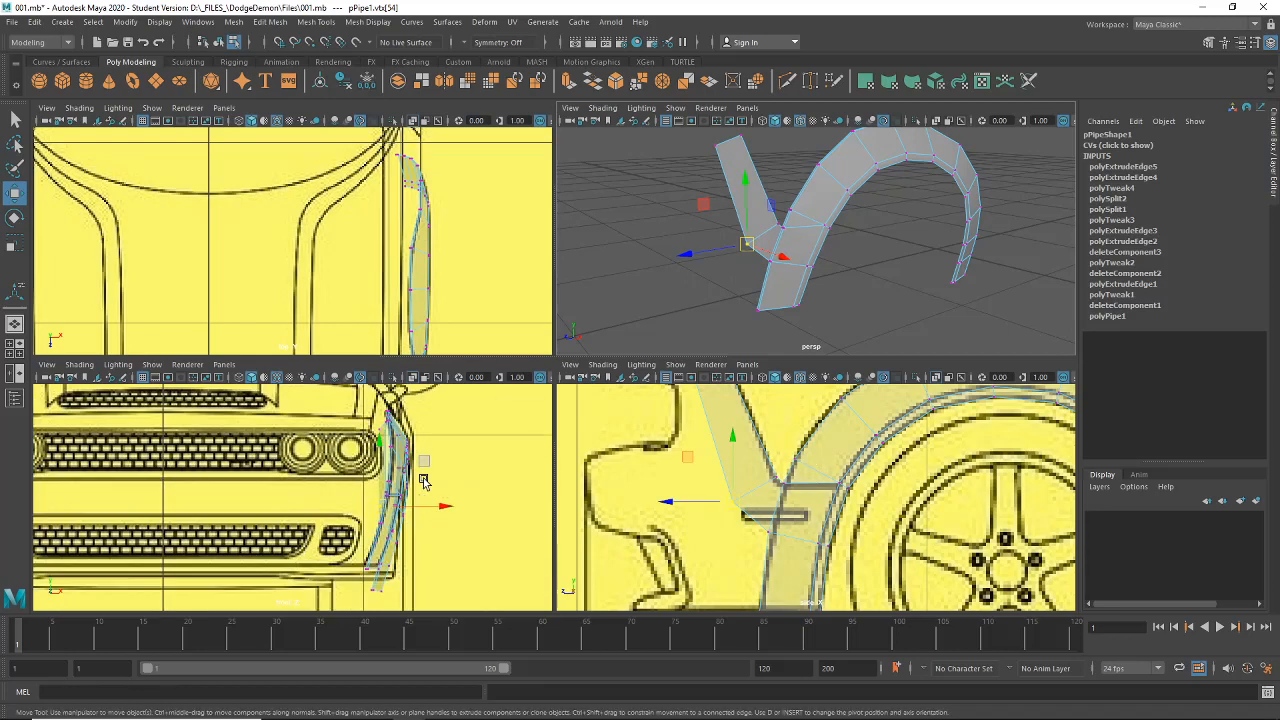
middle_click_drag(389, 289, 394, 200, "alt")
middle_click_drag(394, 287, 389, 231, "alt")
scroll(420, 260, "up", 3)
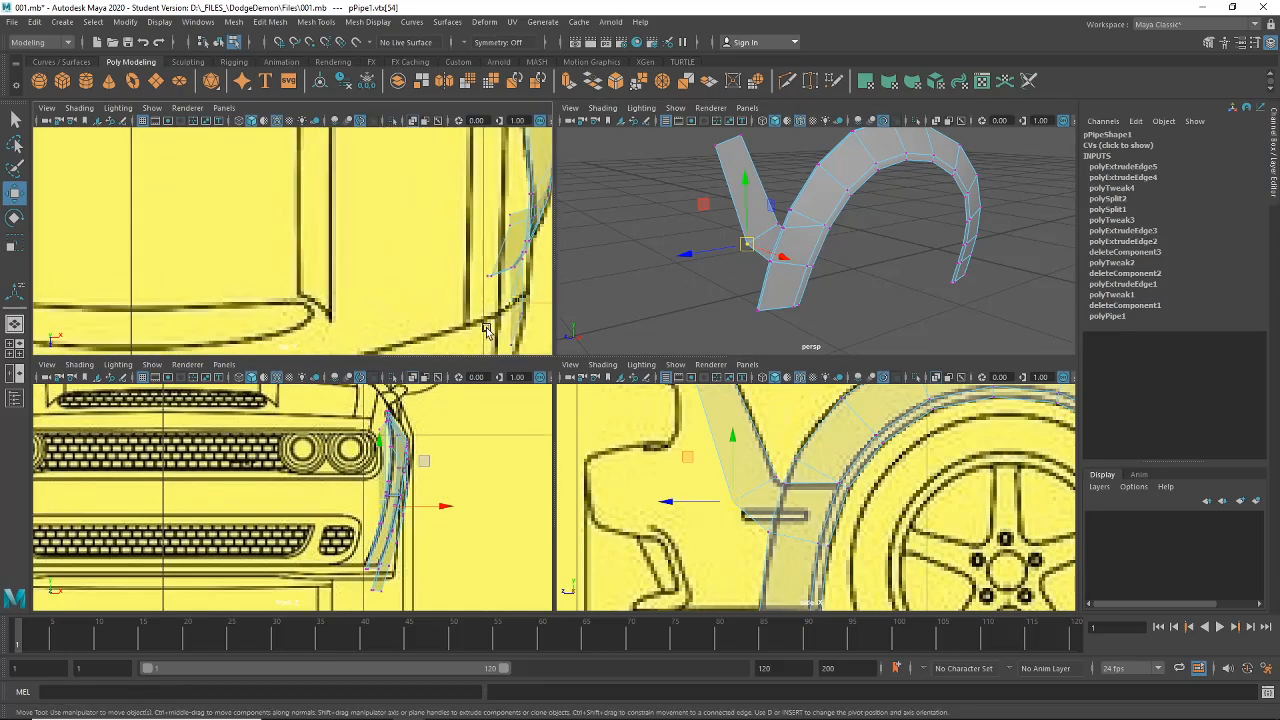
scroll(486, 277, "up", 3)
middle_click_drag(741, 495, 757, 523, "alt")
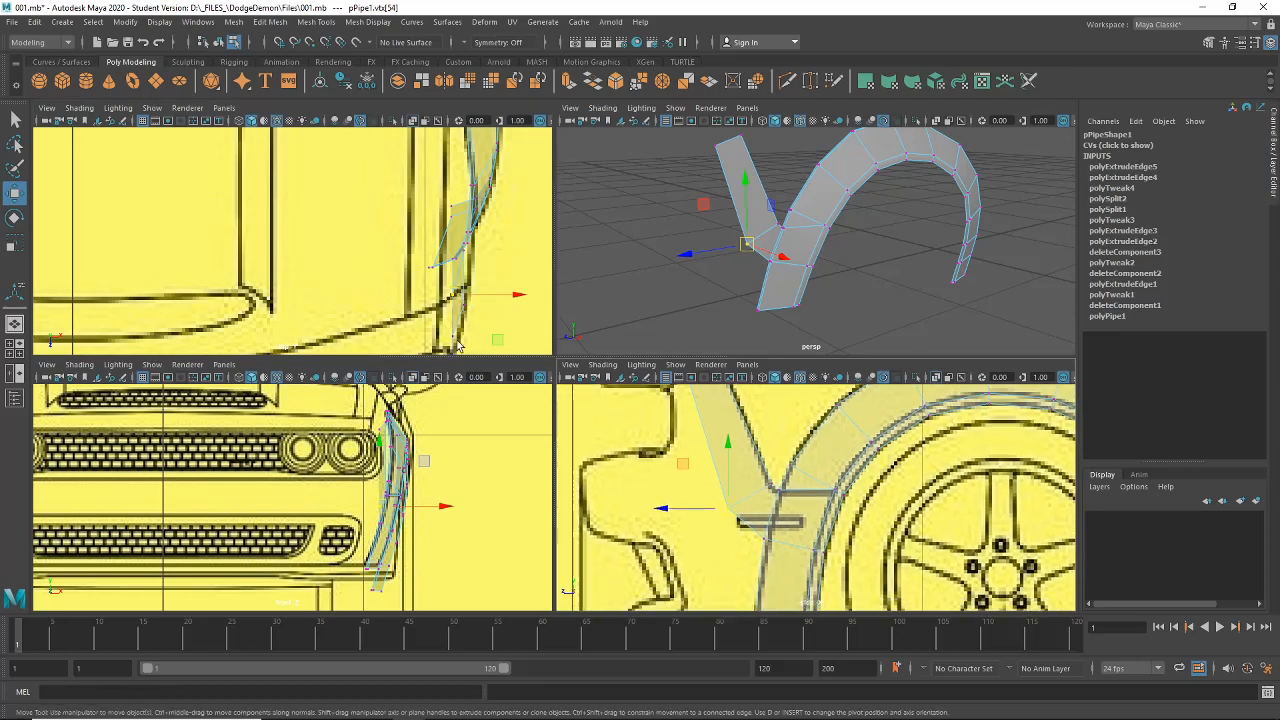
middle_click_drag(691, 499, 700, 557, "alt")
middle_click_drag(509, 321, 514, 323, "alt")
middle_click_drag(686, 420, 652, 474, "alt")
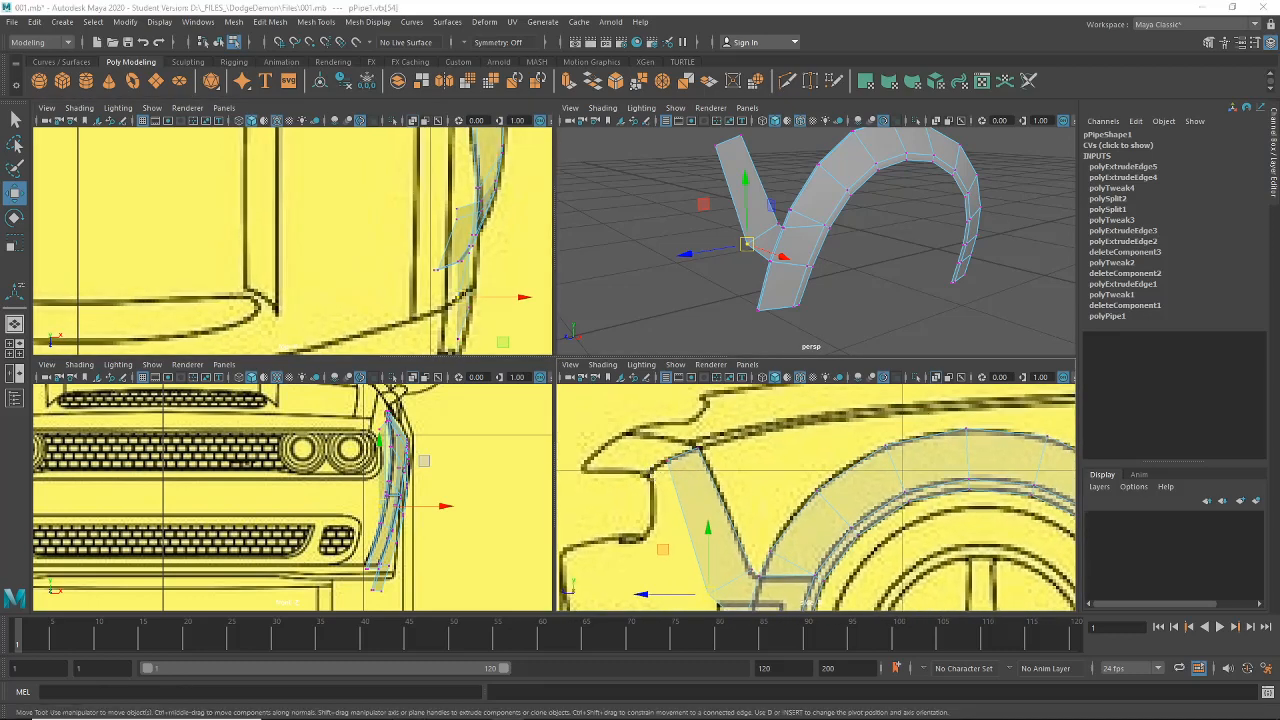
Step: Switch to the reference photo 005.jpg in Photos and examine the front fender's shape beside the headlight
key("alt+Tab")
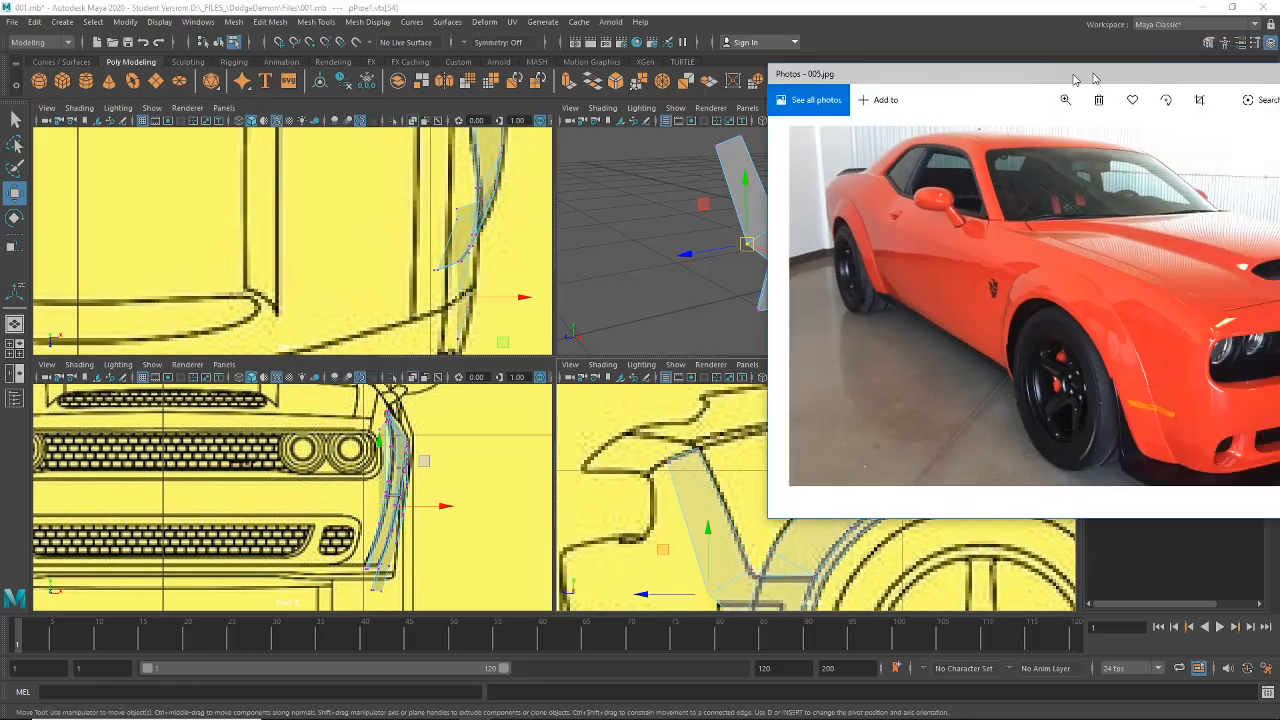
left_click_drag(1112, 77, 360, 120)
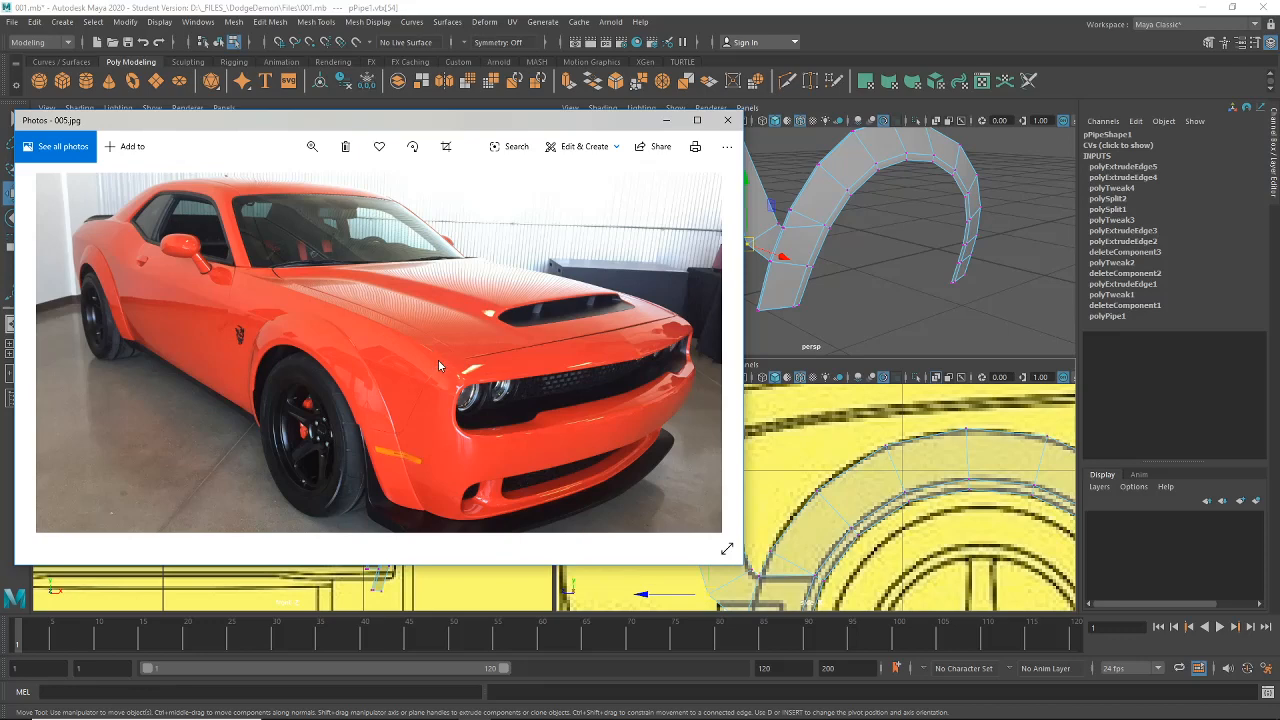
left_click_drag(594, 122, 1279, 40)
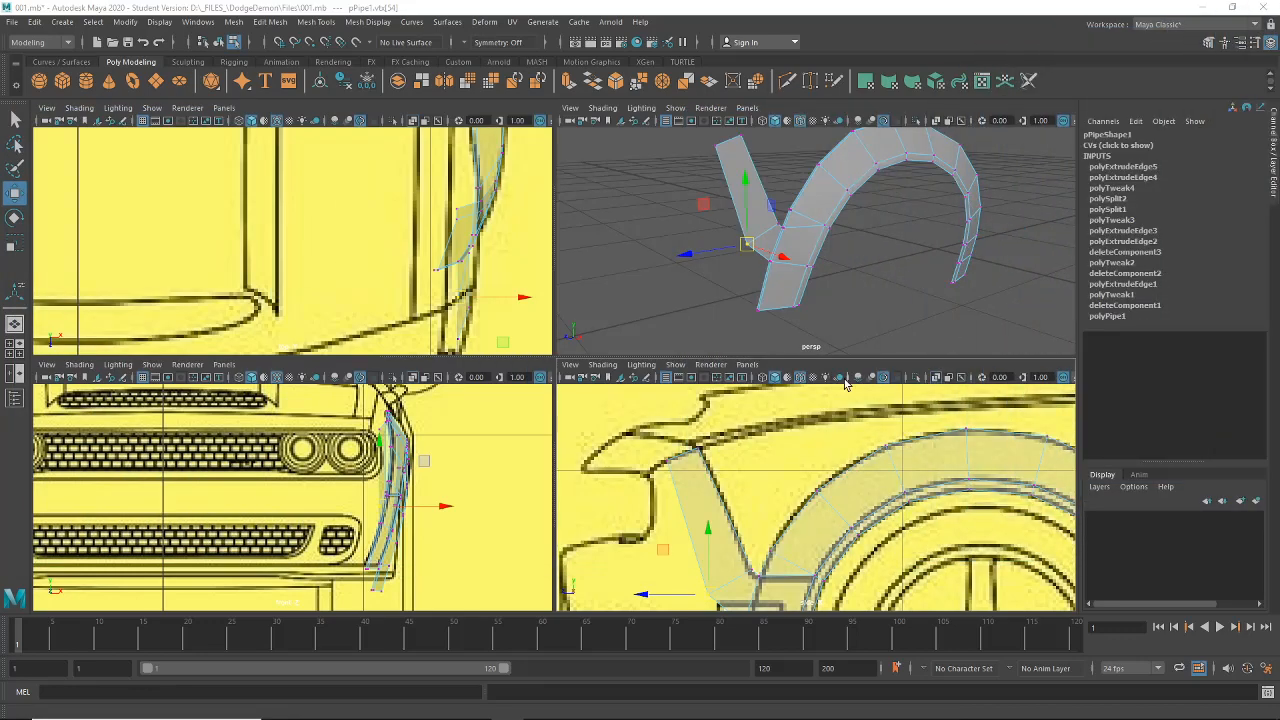
Step: Move the strip's two top vertices inward along X in the front view to follow the fender contour beside the headlight
middle_click_drag(703, 495, 698, 438, "alt")
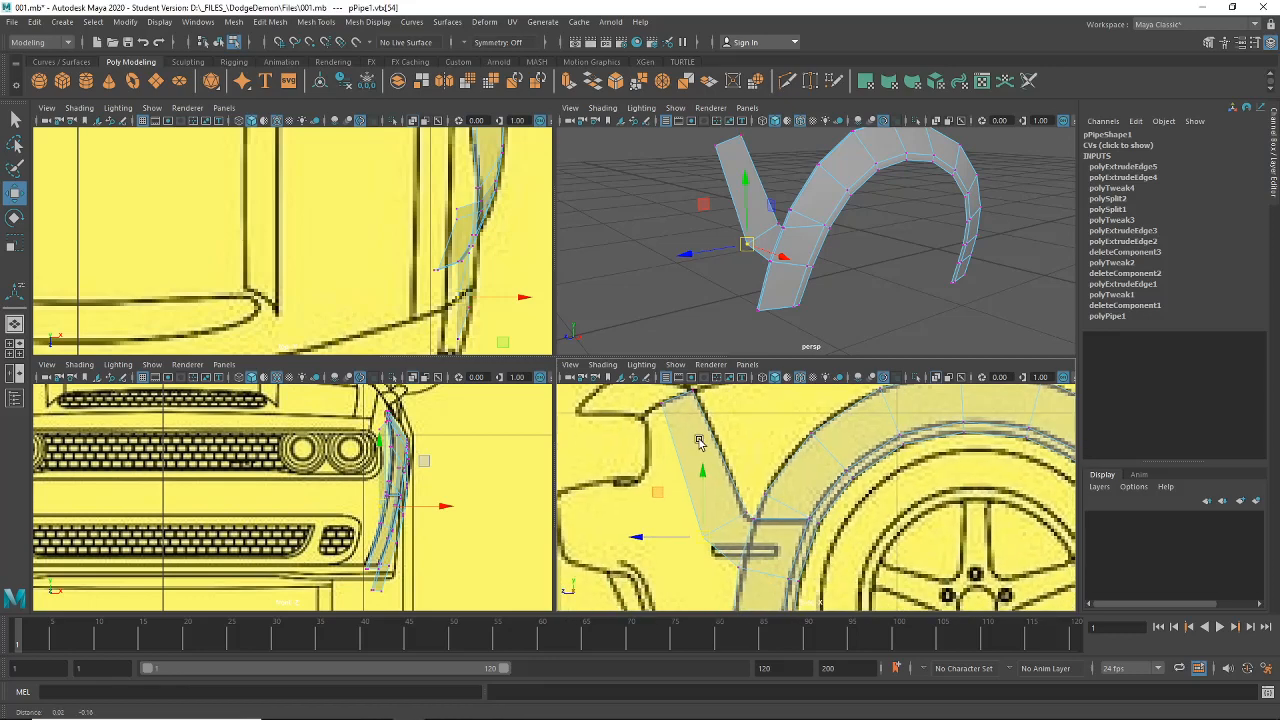
middle_click_drag(424, 428, 427, 458, "alt")
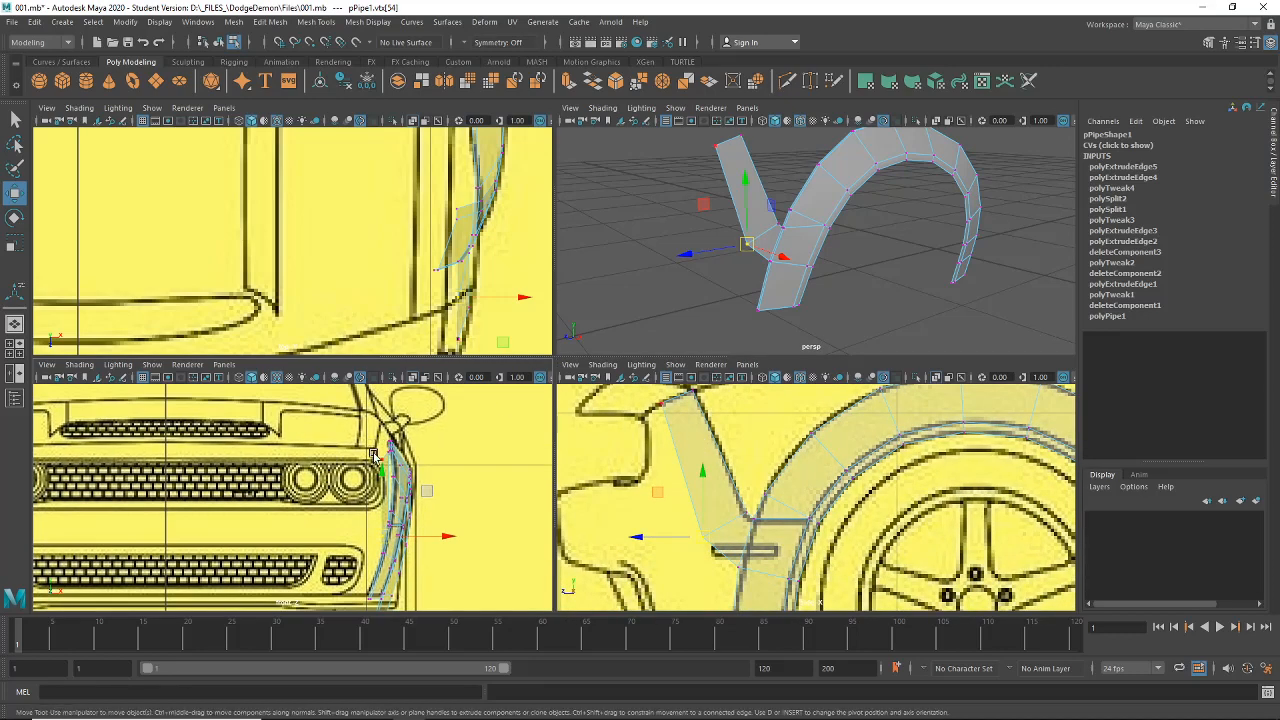
left_click(687, 393)
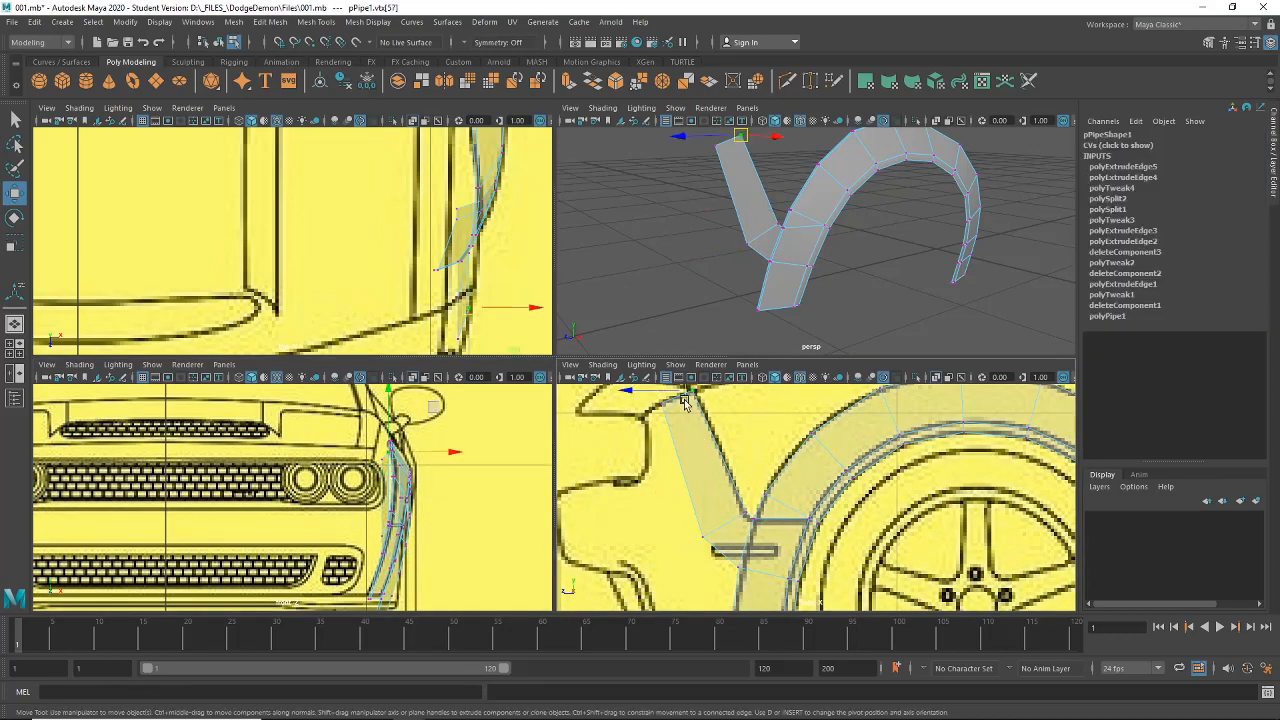
left_click_drag(451, 456, 483, 467)
scroll(407, 459, "up", 1)
scroll(407, 459, "up", 2)
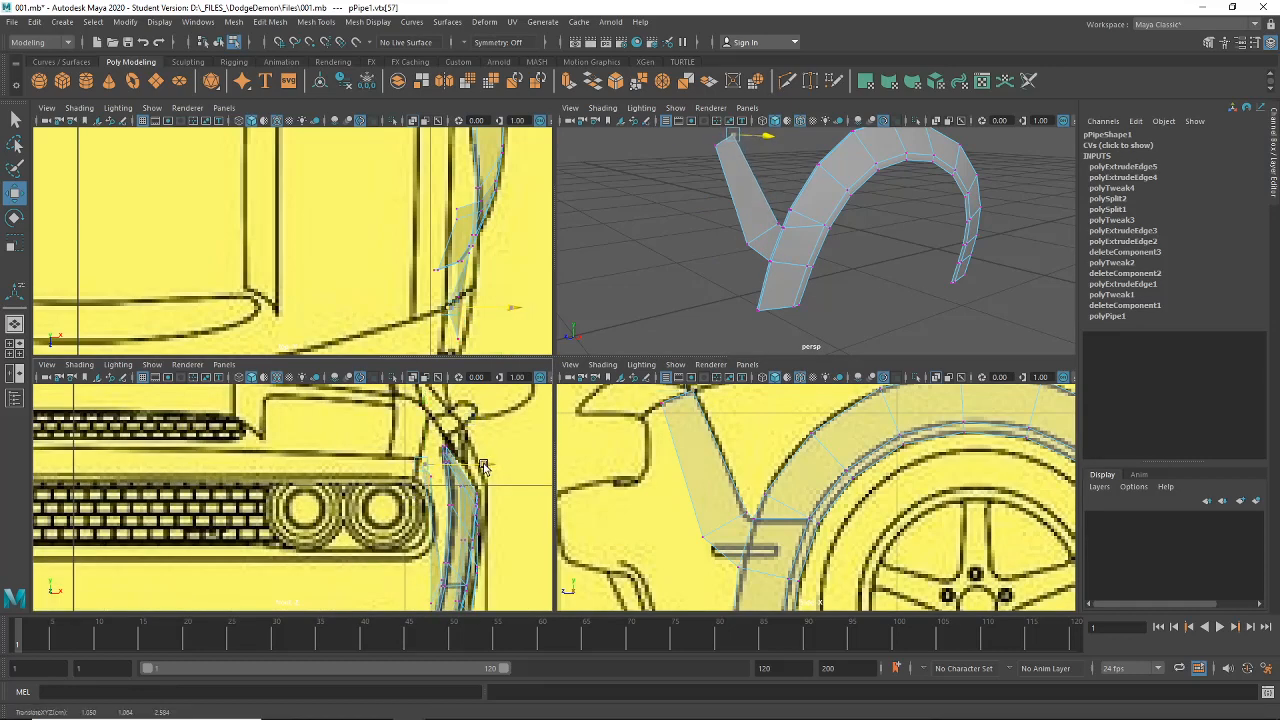
scroll(692, 440, "up", 3)
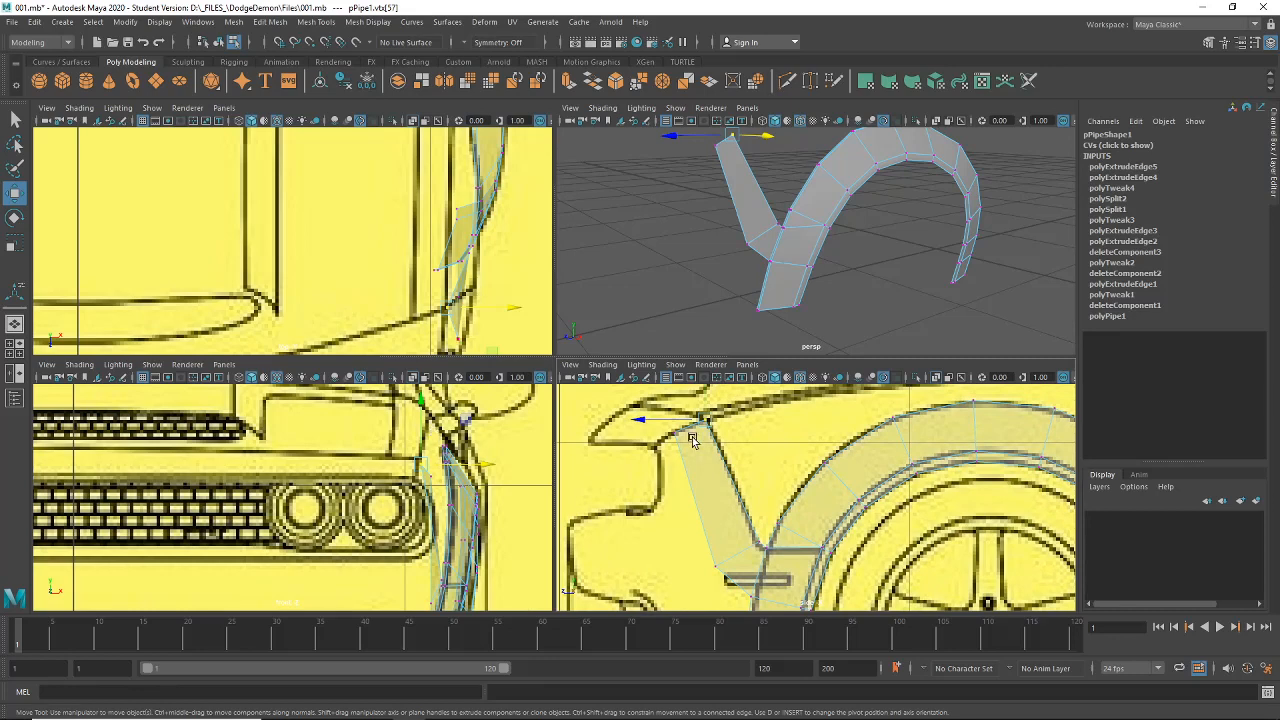
left_click(487, 483)
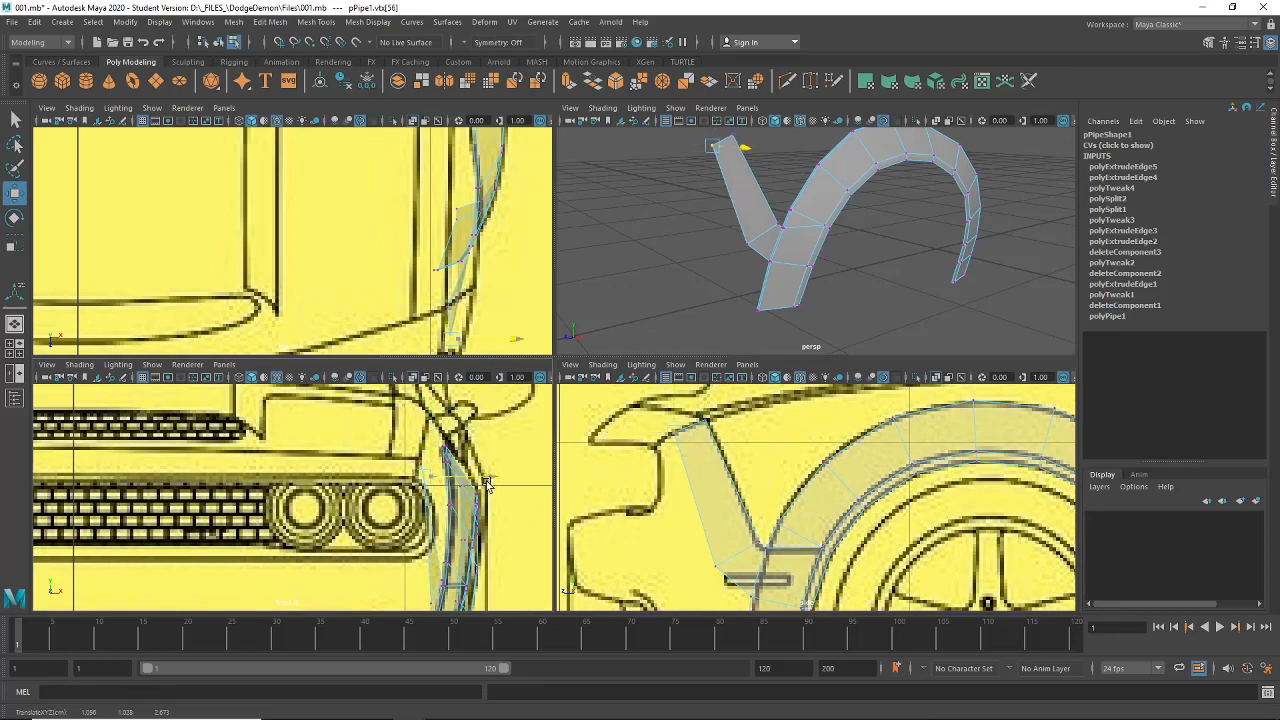
Step: Nudge the fender strip's upper front vertex slightly inward along X in the front view
left_click_drag(487, 483, 482, 485)
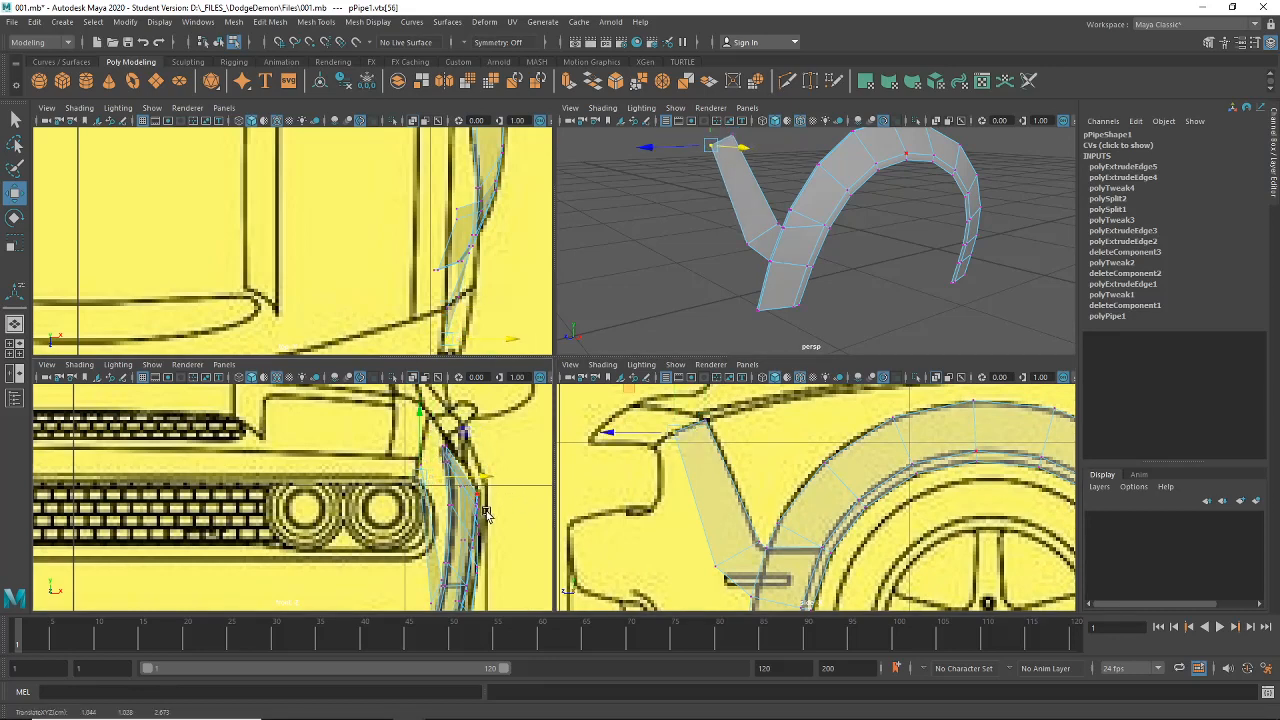
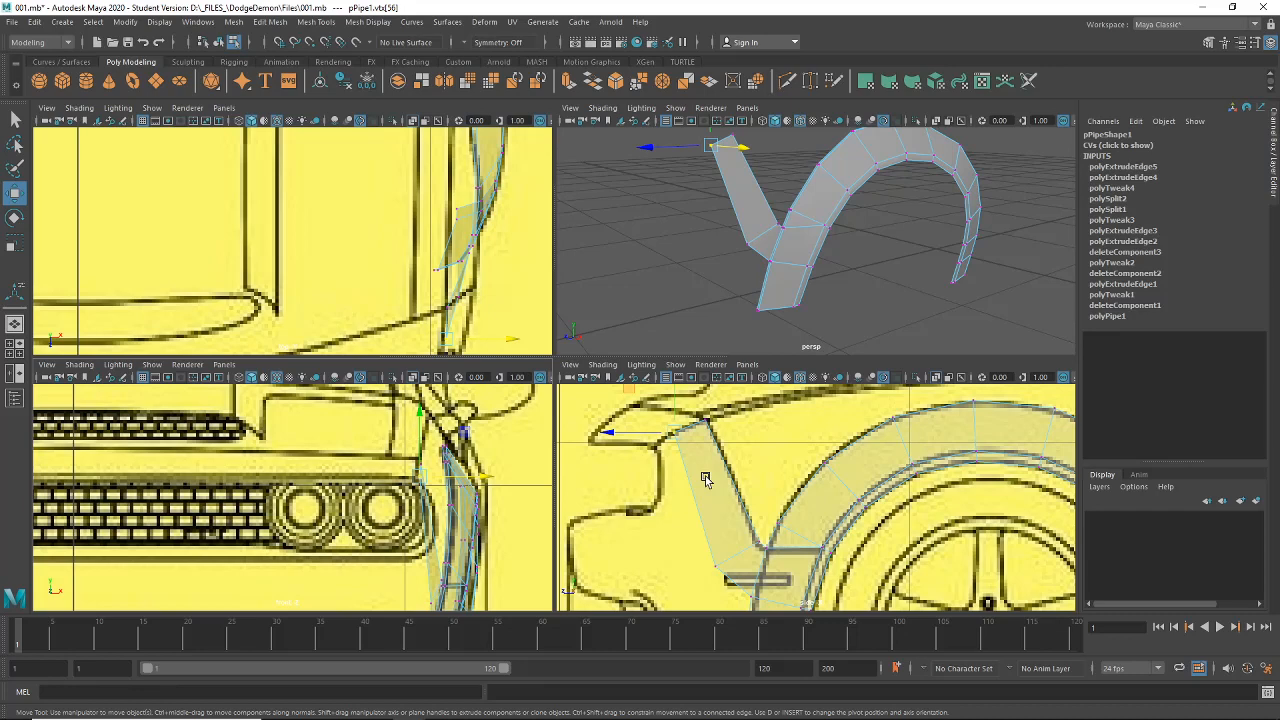
Step: Switch the front arch to edge selection at its lower front end in the side view
middle_click_drag(720, 476, 643, 519)
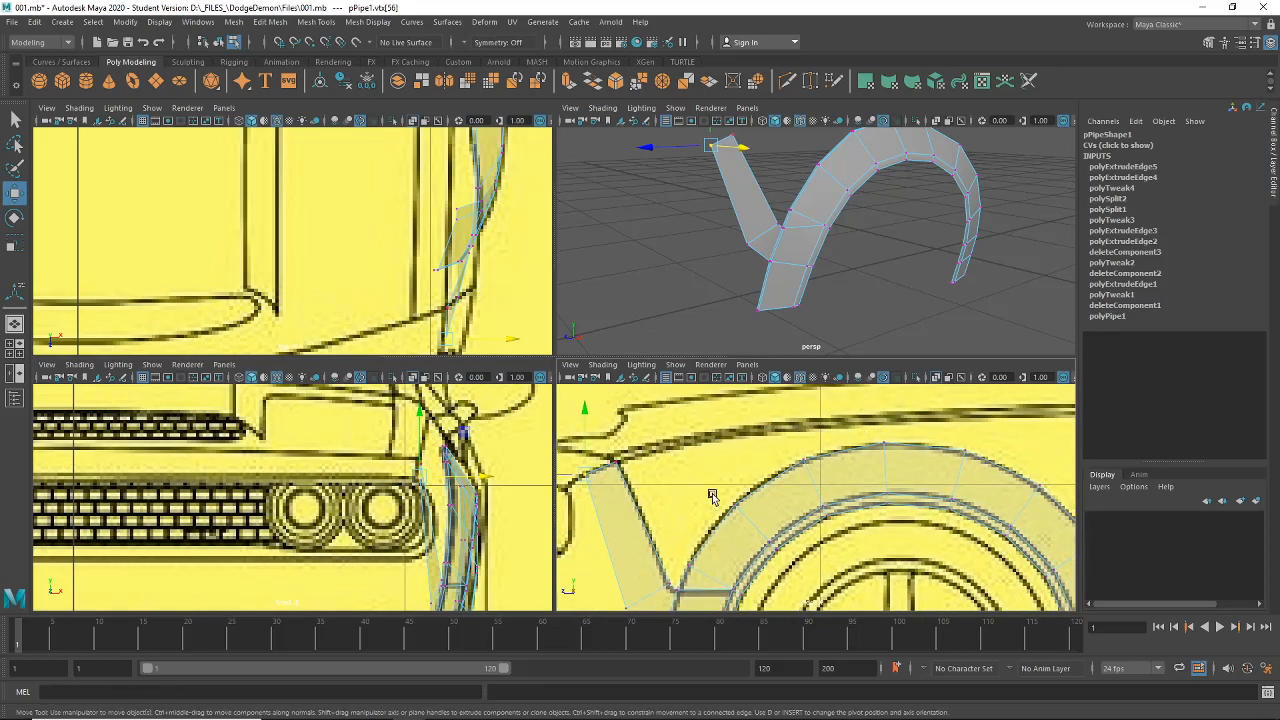
middle_click_drag(712, 497, 785, 422, "alt")
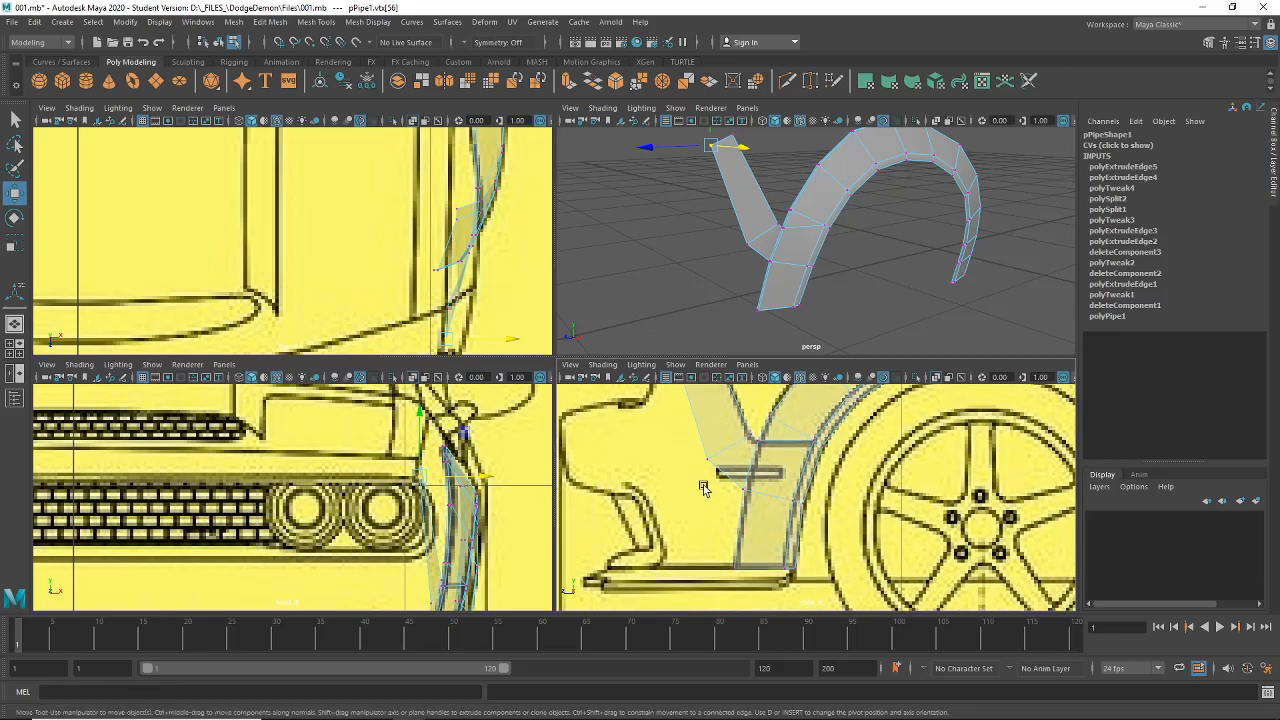
right_click(757, 507)
left_click(755, 302)
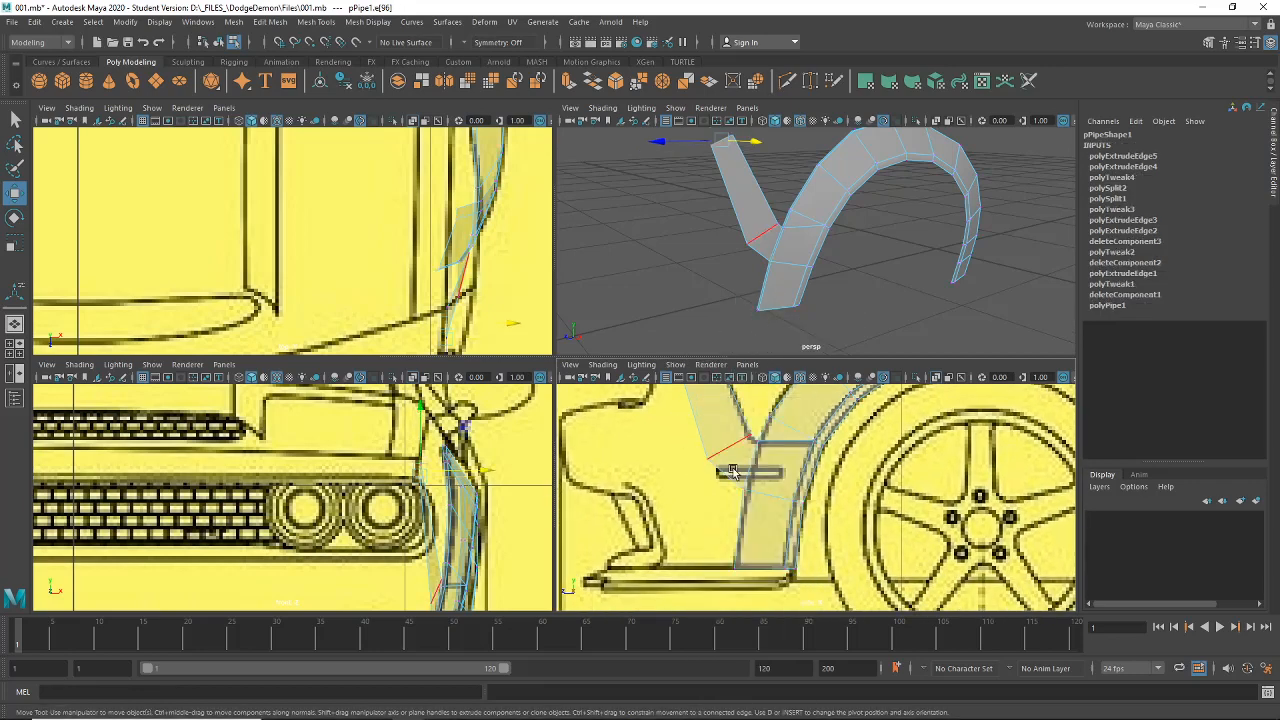
left_click(741, 512)
key("ctrl+e")
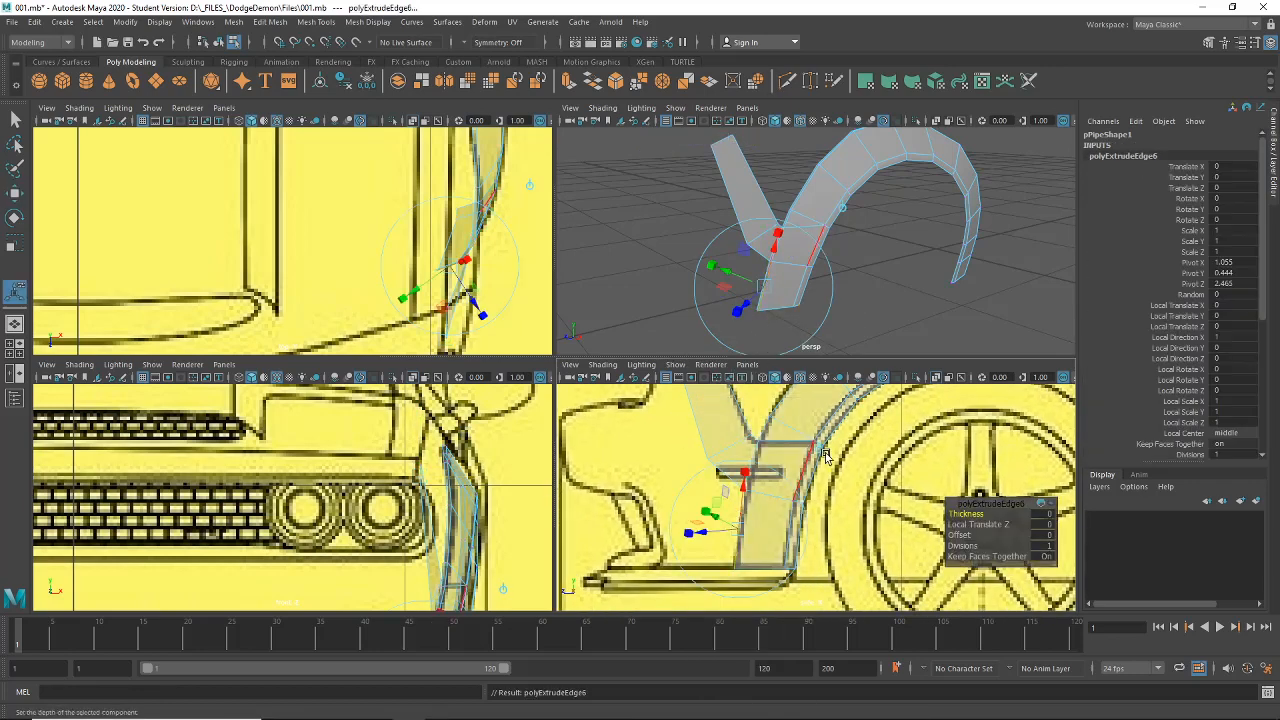
left_click(756, 336)
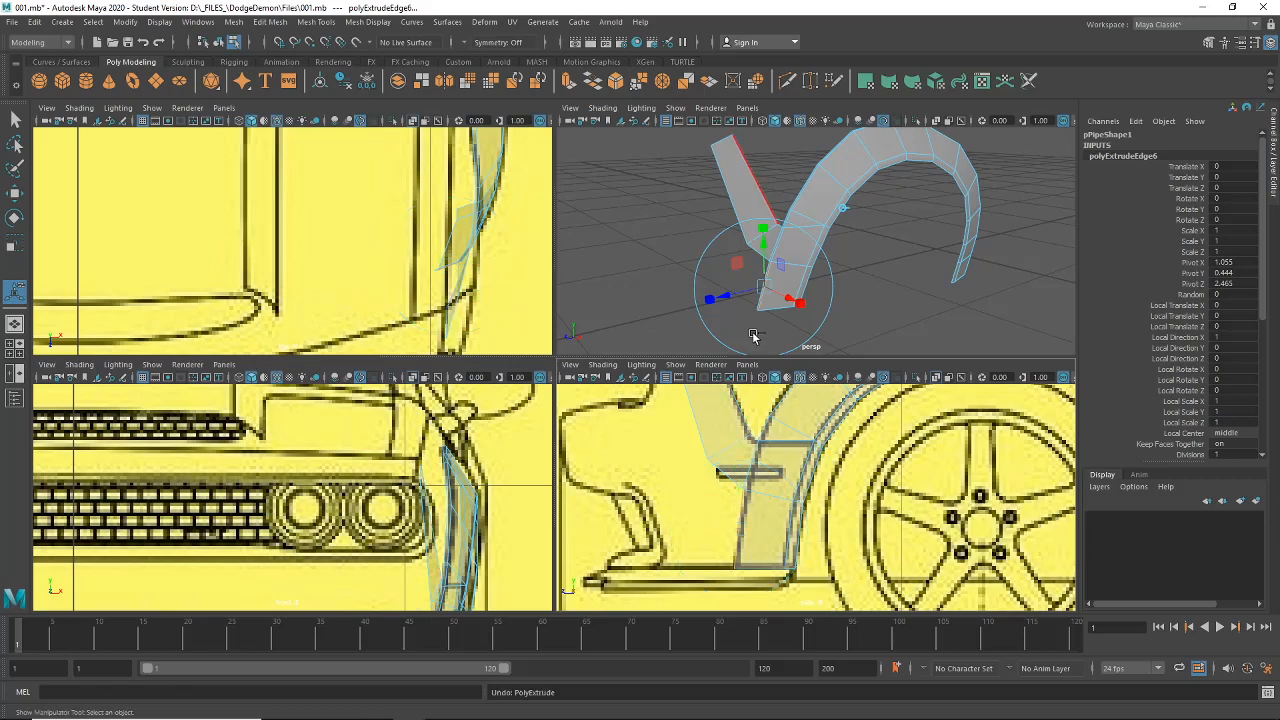
Step: Extrude the arch's lowest front edge forward by about 0.202 in Z toward the front bumper in the side view
scroll(701, 320, "up", 5)
left_click(649, 334)
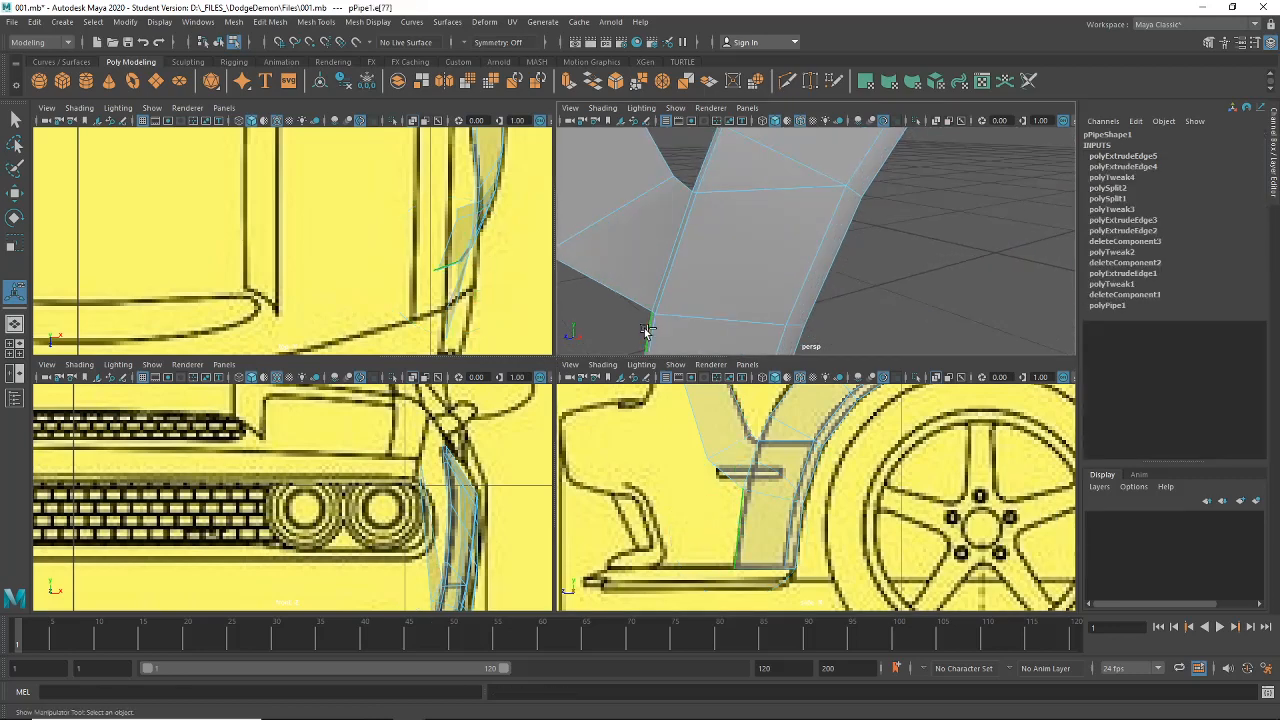
key("ctrl+e")
left_click_drag(677, 521, 632, 530)
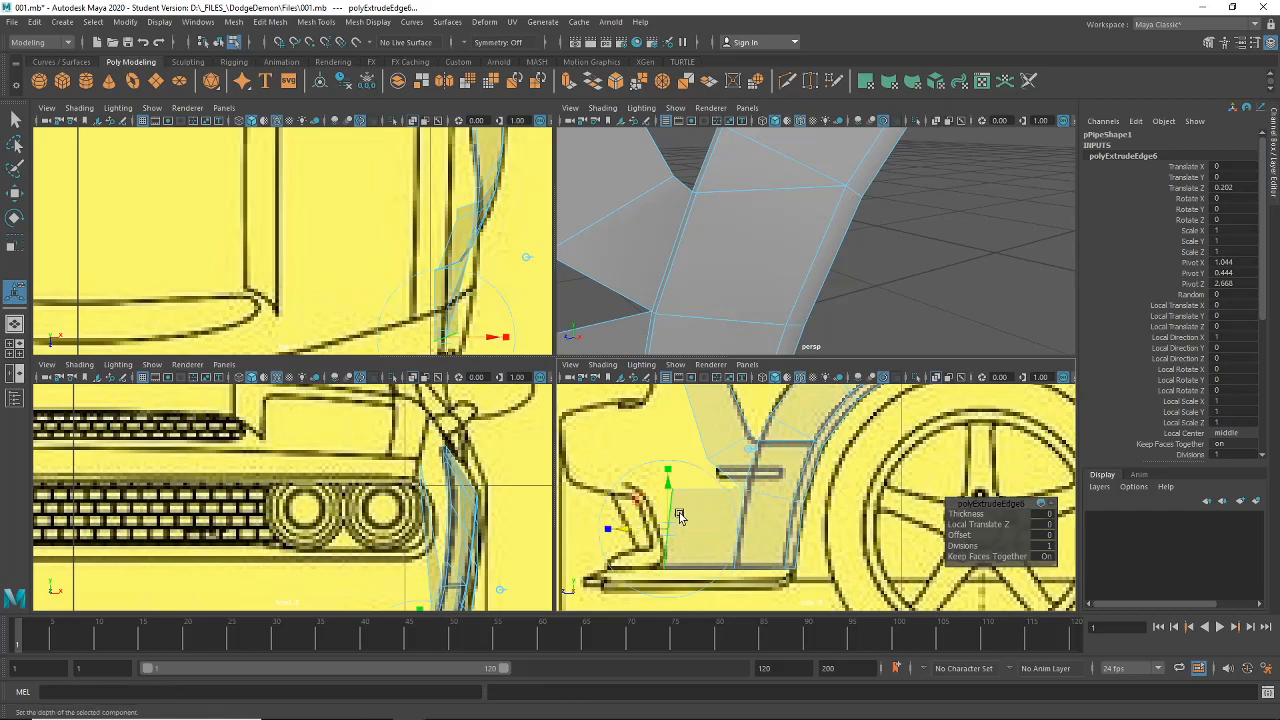
Step: Move the new bumper panel's upper front vertex forward to the bumper outline in the side view
right_click_drag(683, 338, 616, 336)
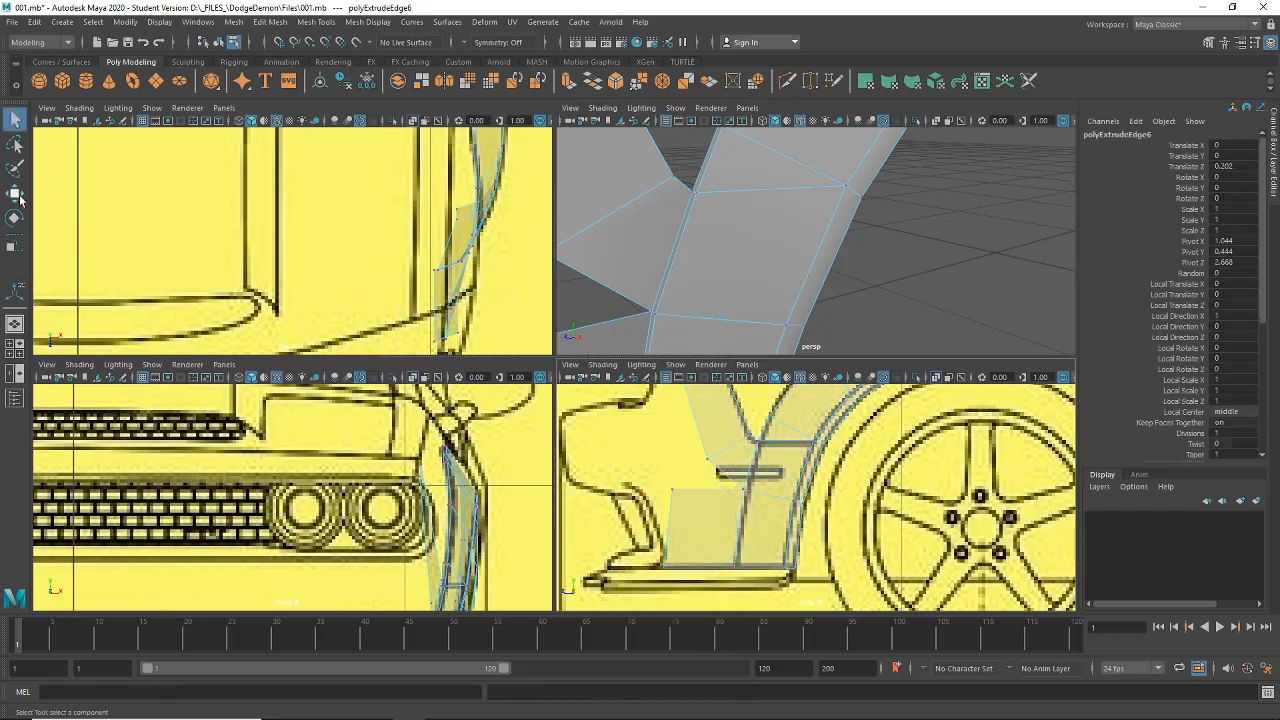
left_click(18, 196)
left_click(676, 494)
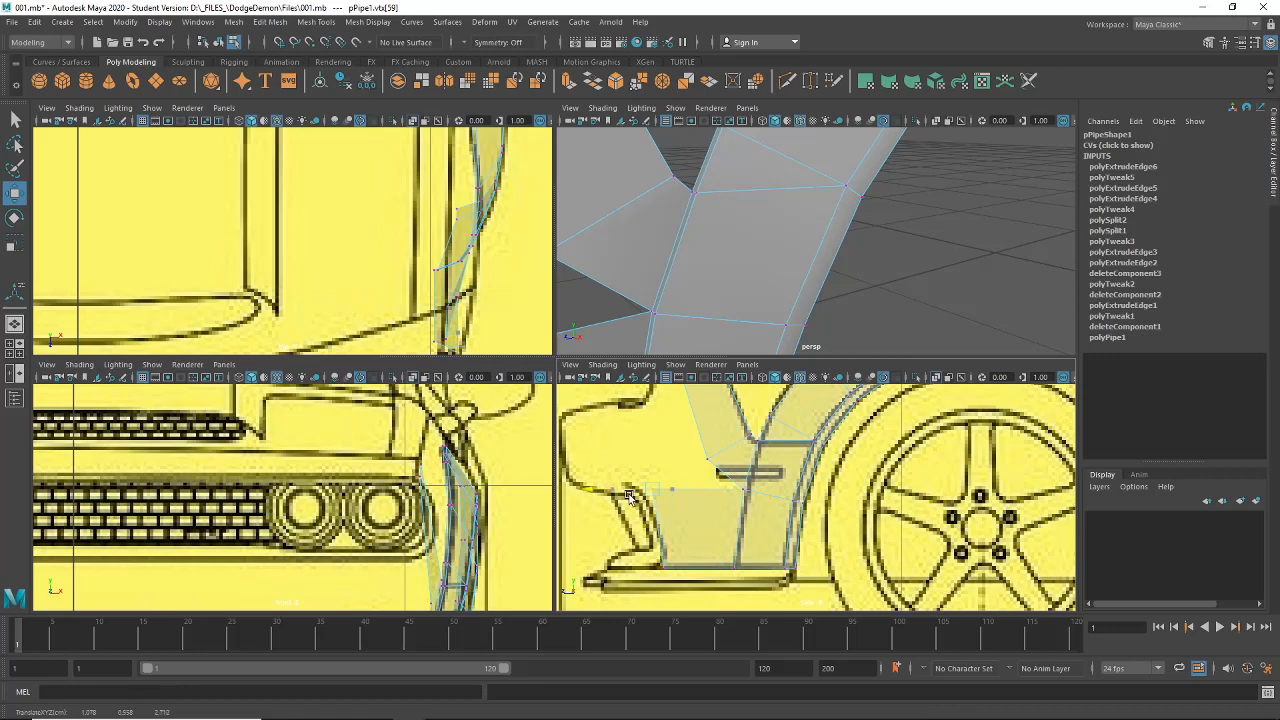
left_click_drag(629, 496, 621, 497)
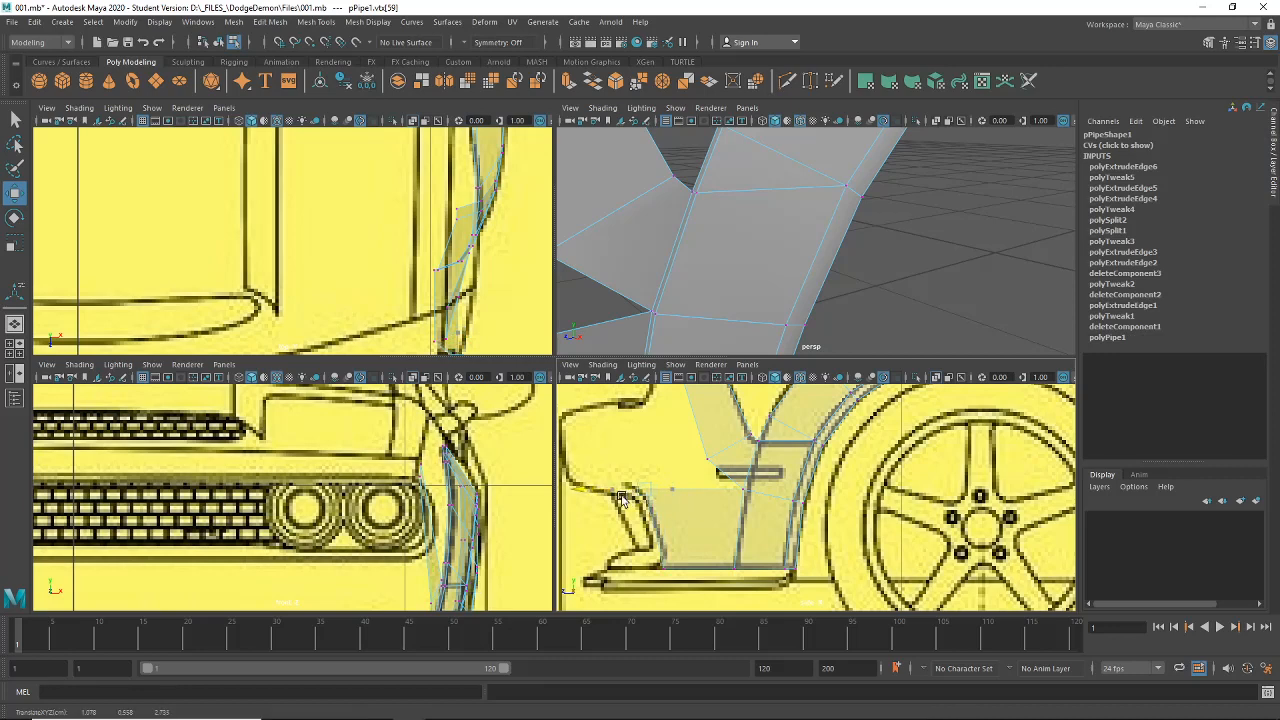
Step: Move the bumper panel's two front vertices inward along X in the front view, the lower one further than the upper
left_click(658, 568)
middle_click_drag(253, 553, 361, 467, "alt")
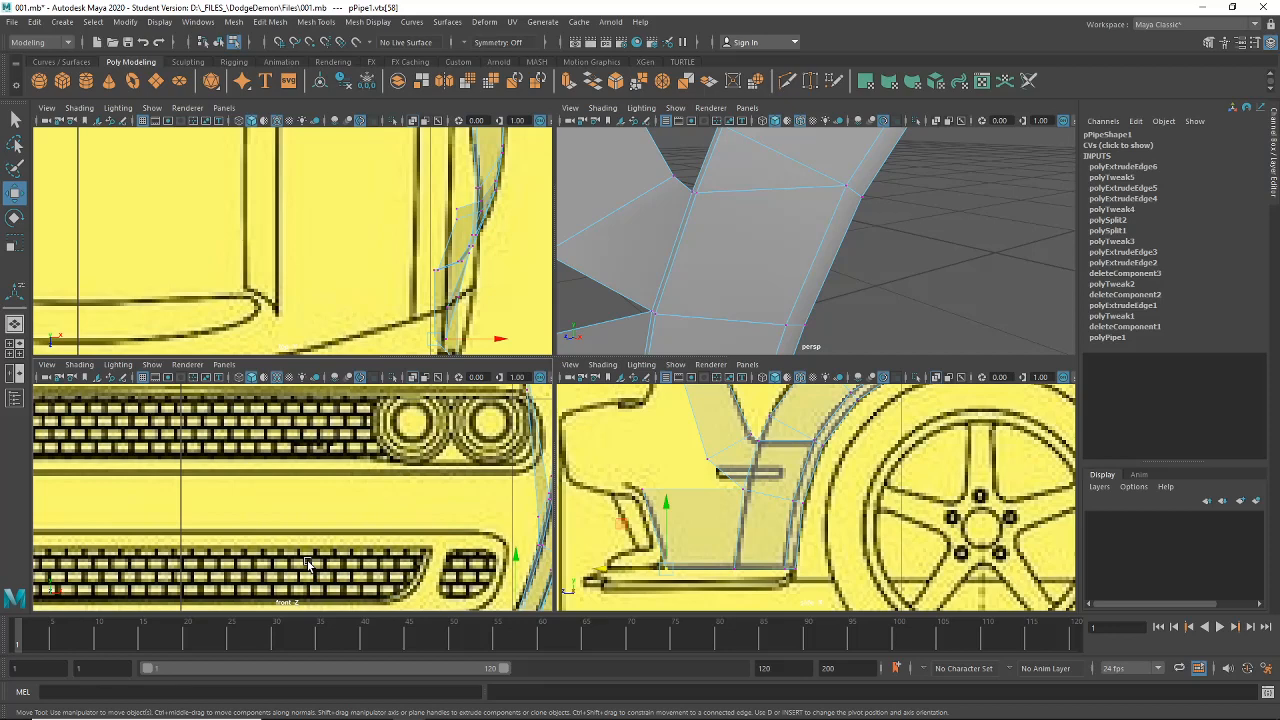
left_click(786, 570)
middle_click_drag(397, 526, 364, 496, "alt")
middle_click_drag(547, 587, 509, 543, "alt")
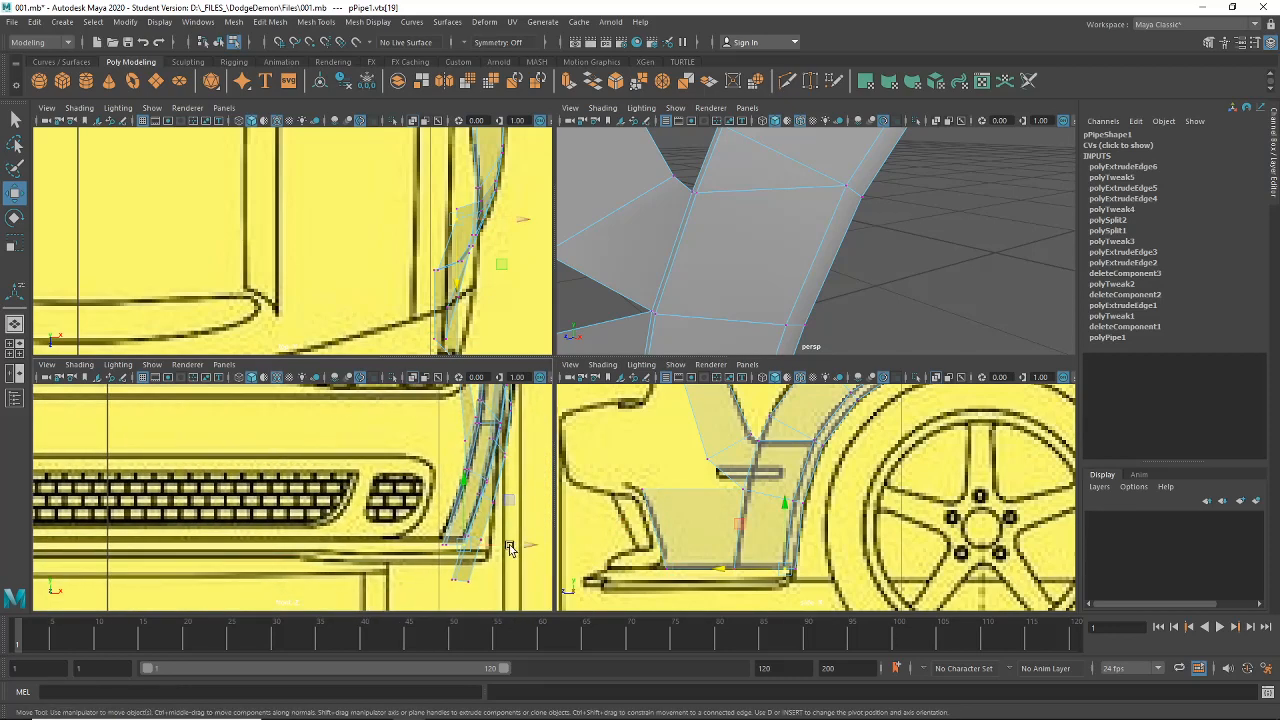
left_click(643, 492)
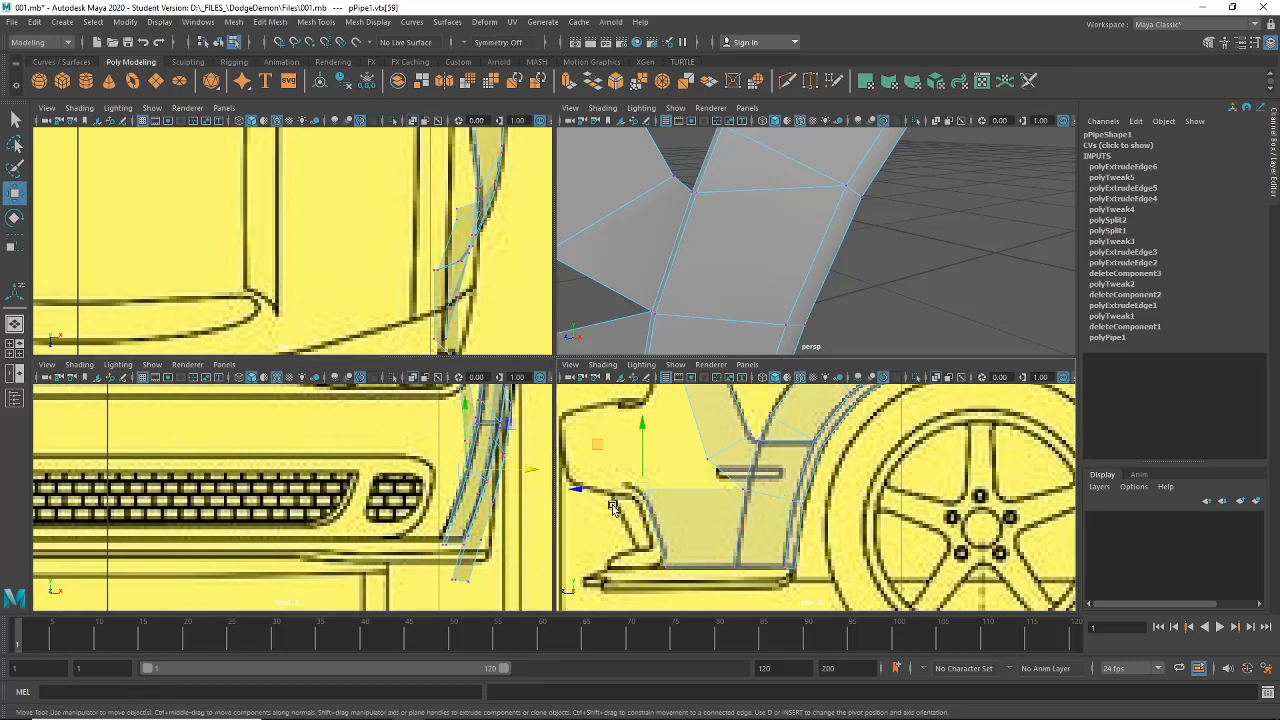
left_click_drag(535, 473, 502, 472)
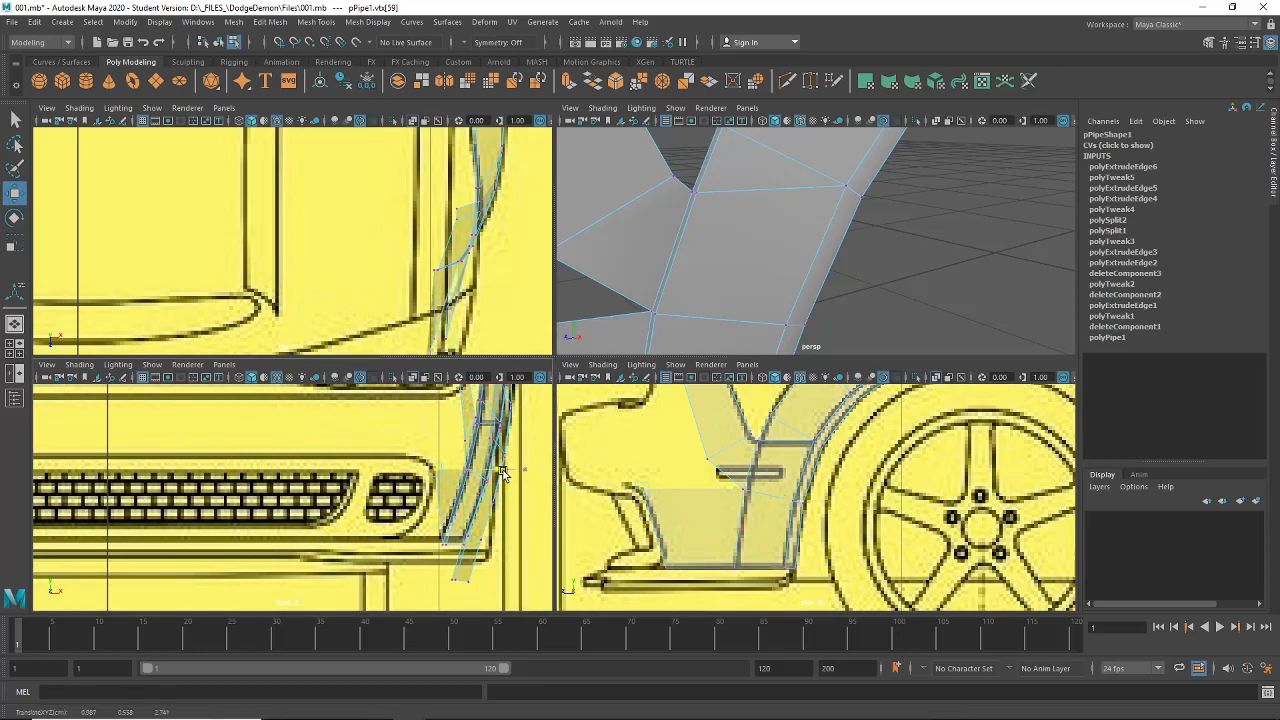
left_click(677, 567)
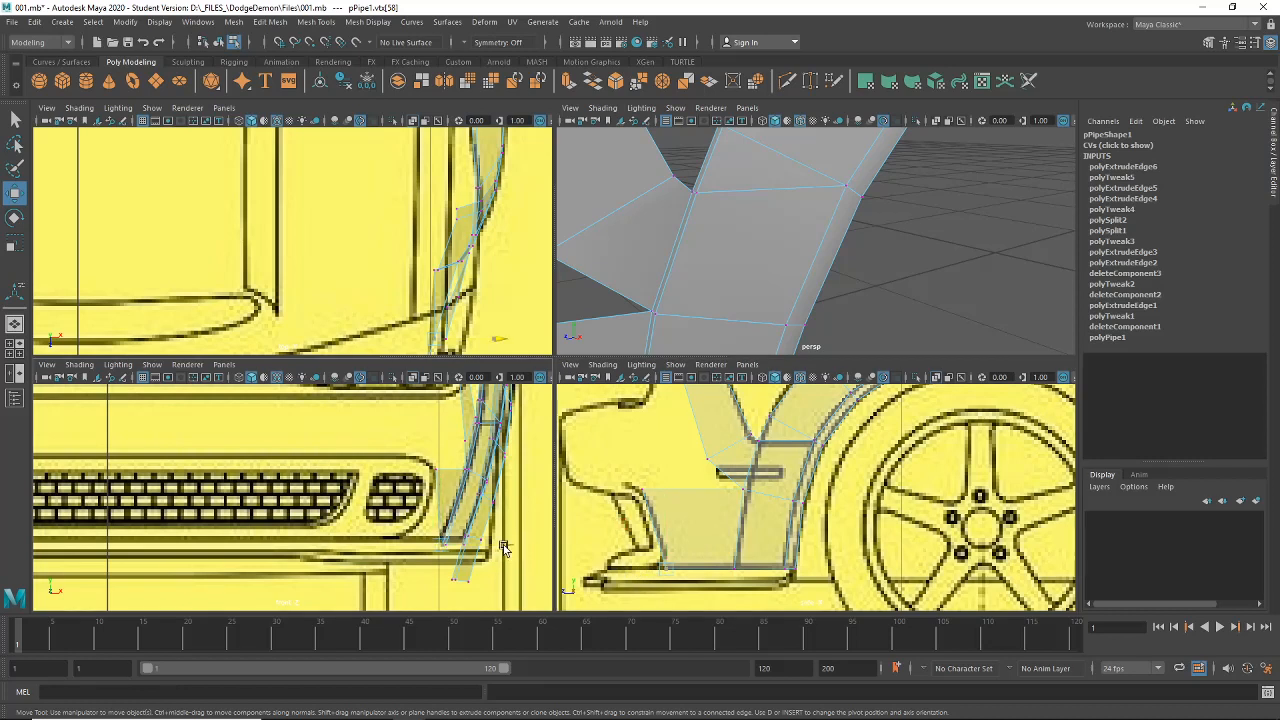
left_click_drag(503, 548, 464, 551)
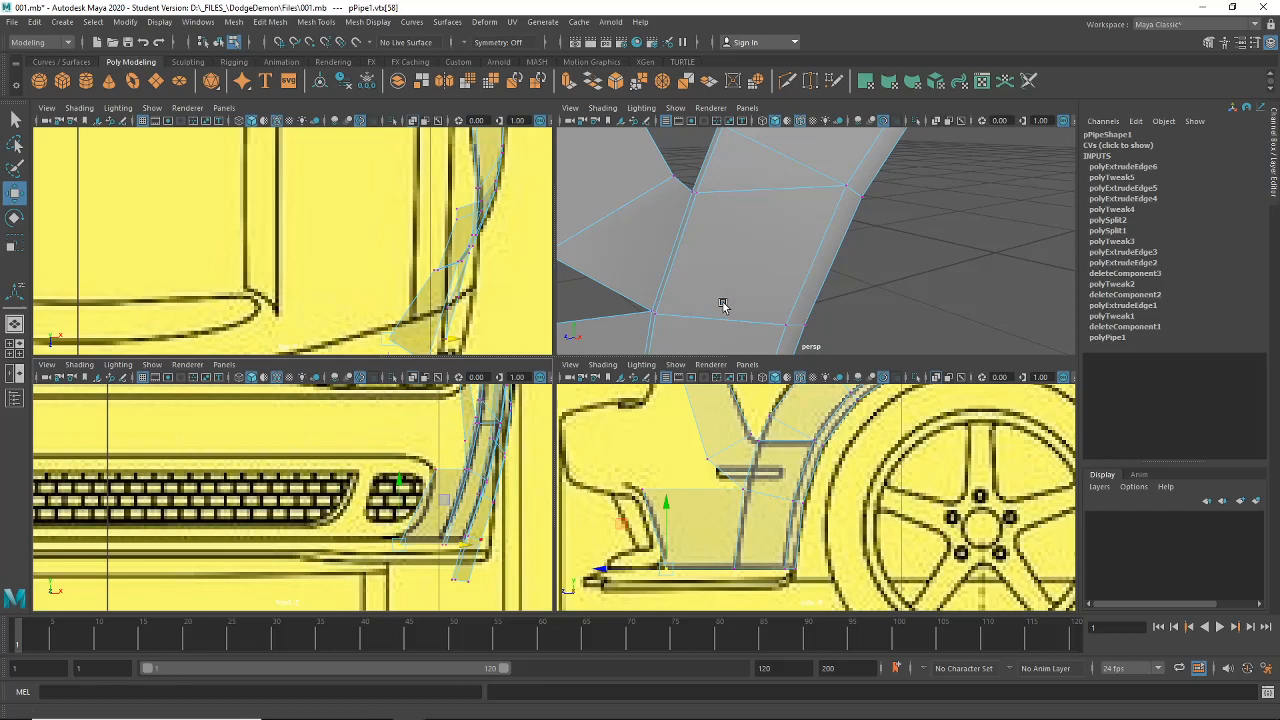
Step: Examine the extended front arch in the perspective view and compare its bumper panel with the whole front blueprint
key("space")
scroll(774, 277, "down", 5)
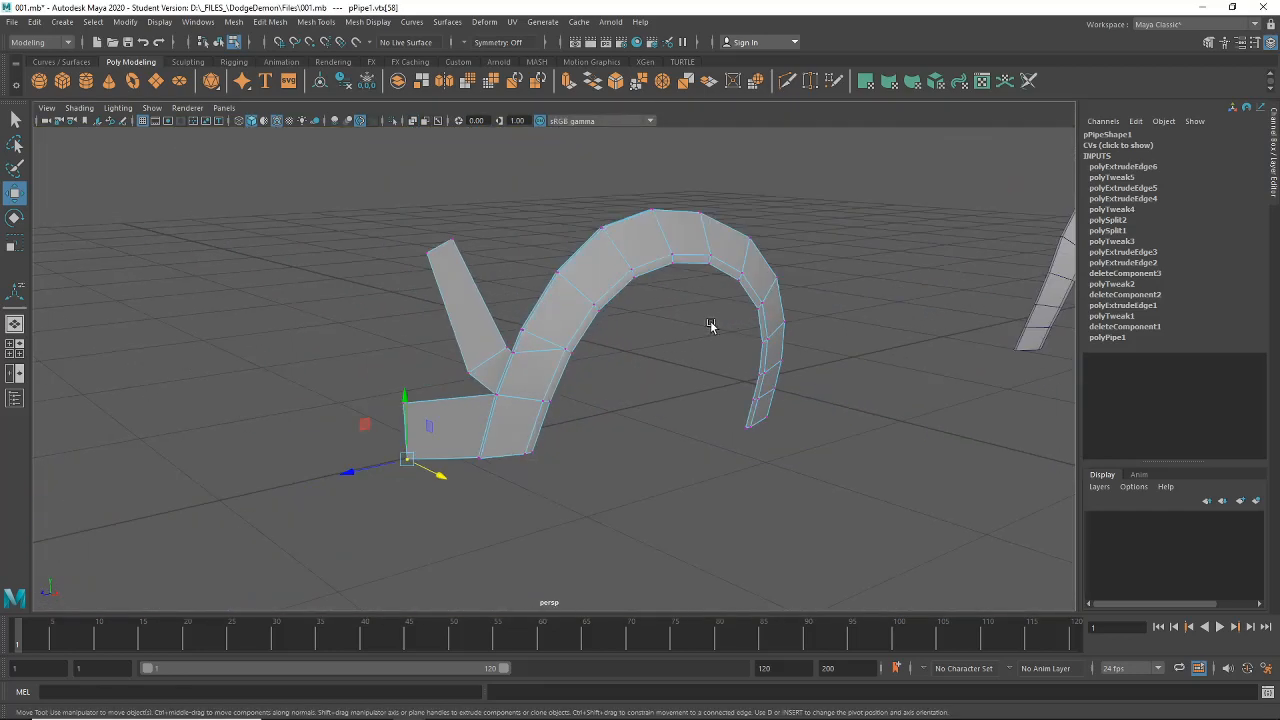
mouse_move(711, 323)
left_mouse_down("alt")
mouse_move(685, 325)
mouse_move(720, 326)
left_mouse_up("alt")
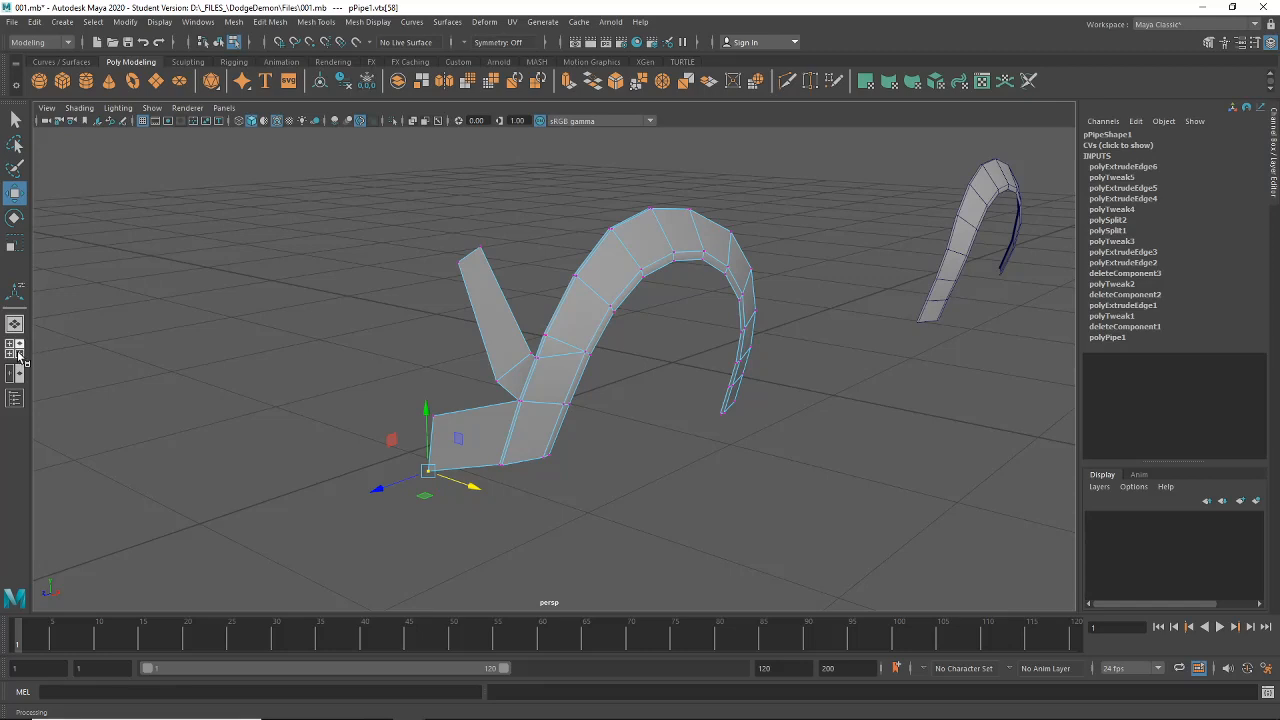
left_click(16, 350)
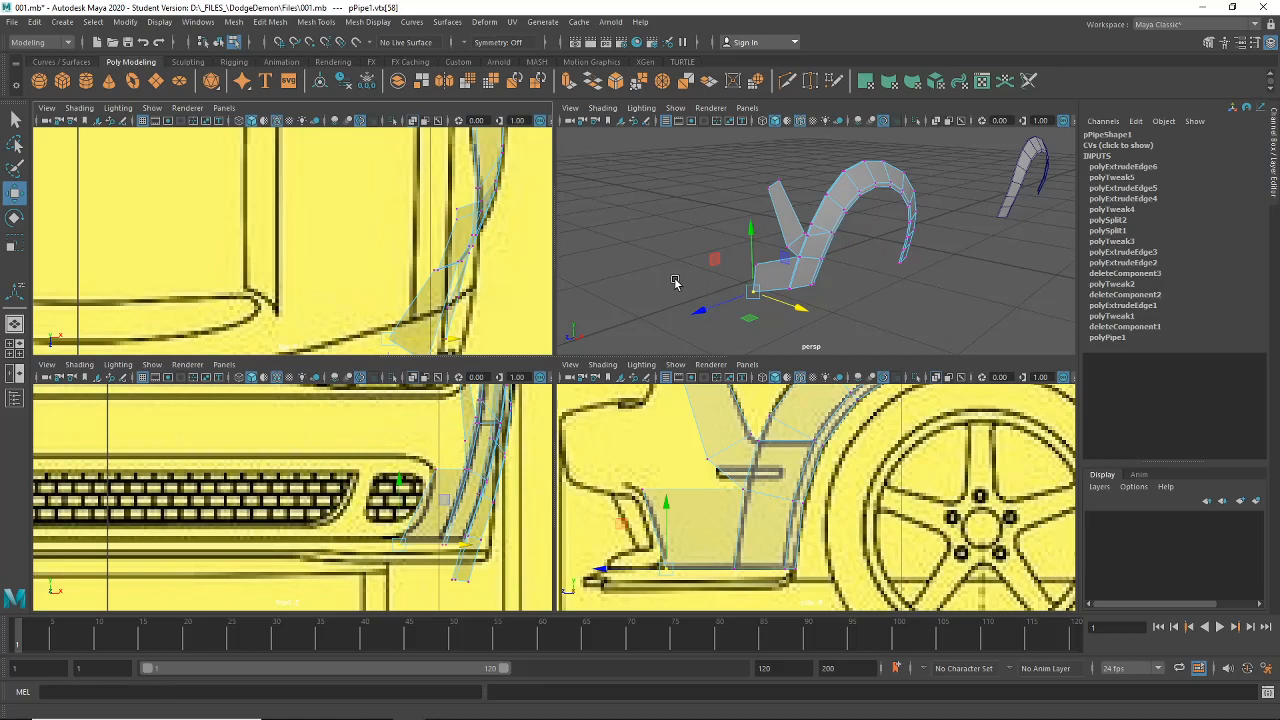
key("space")
scroll(677, 290, "down", 3)
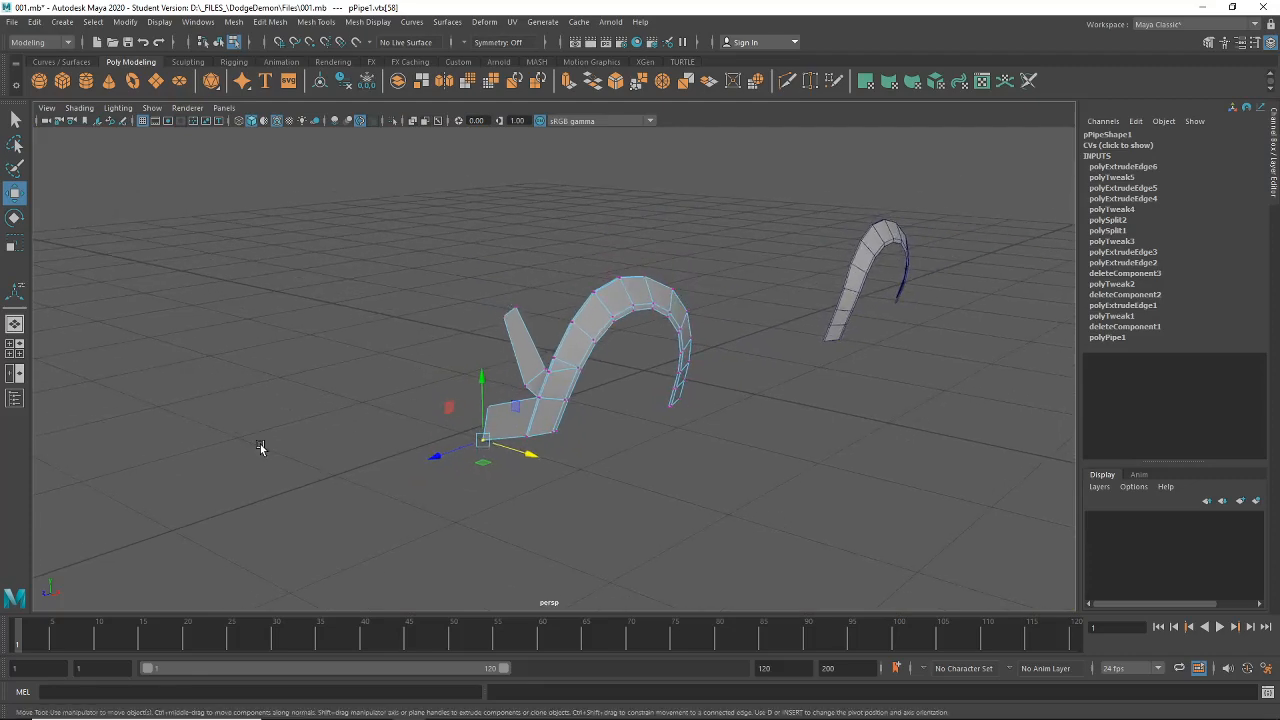
key("space")
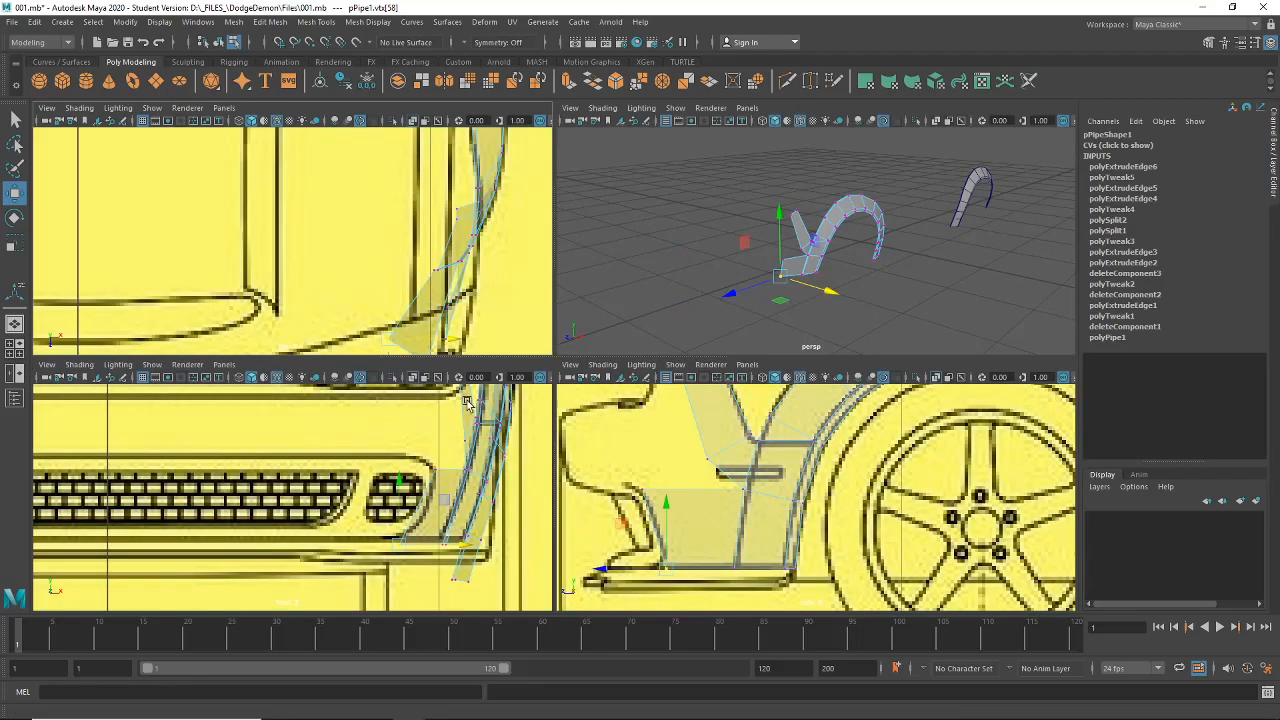
scroll(450, 453, "down", 5)
scroll(450, 453, "up", 8)
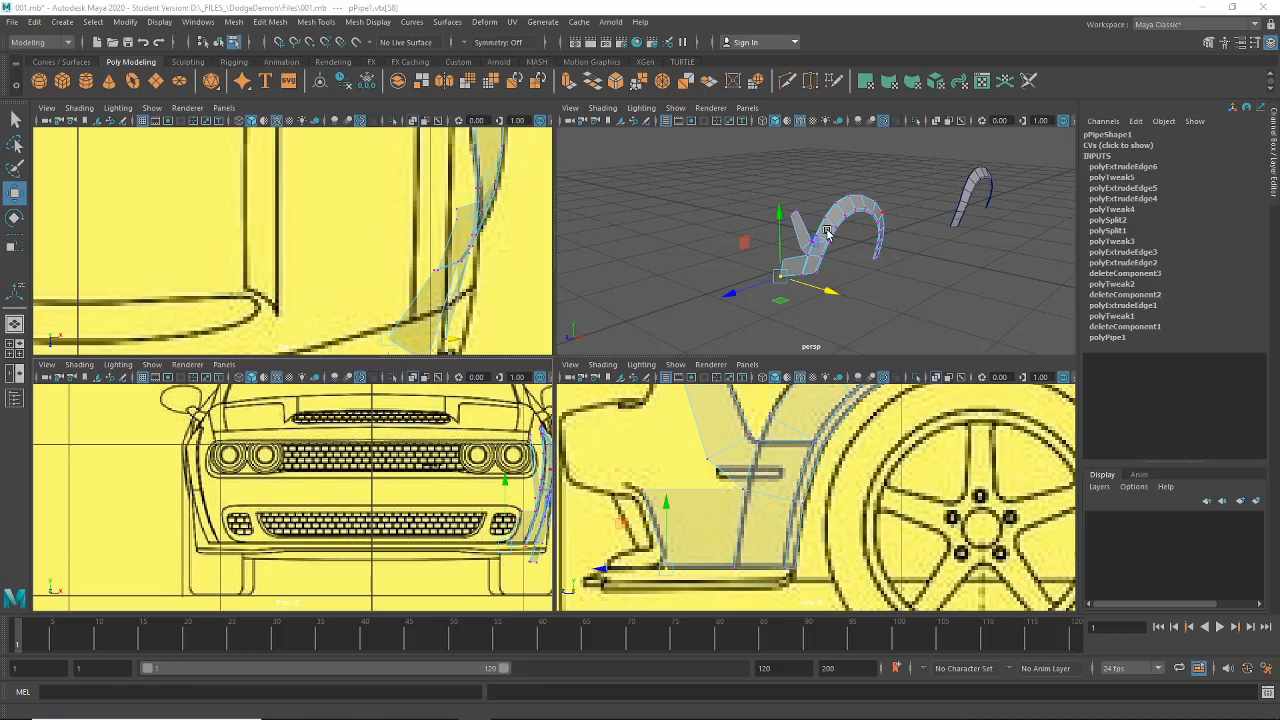
key("space")
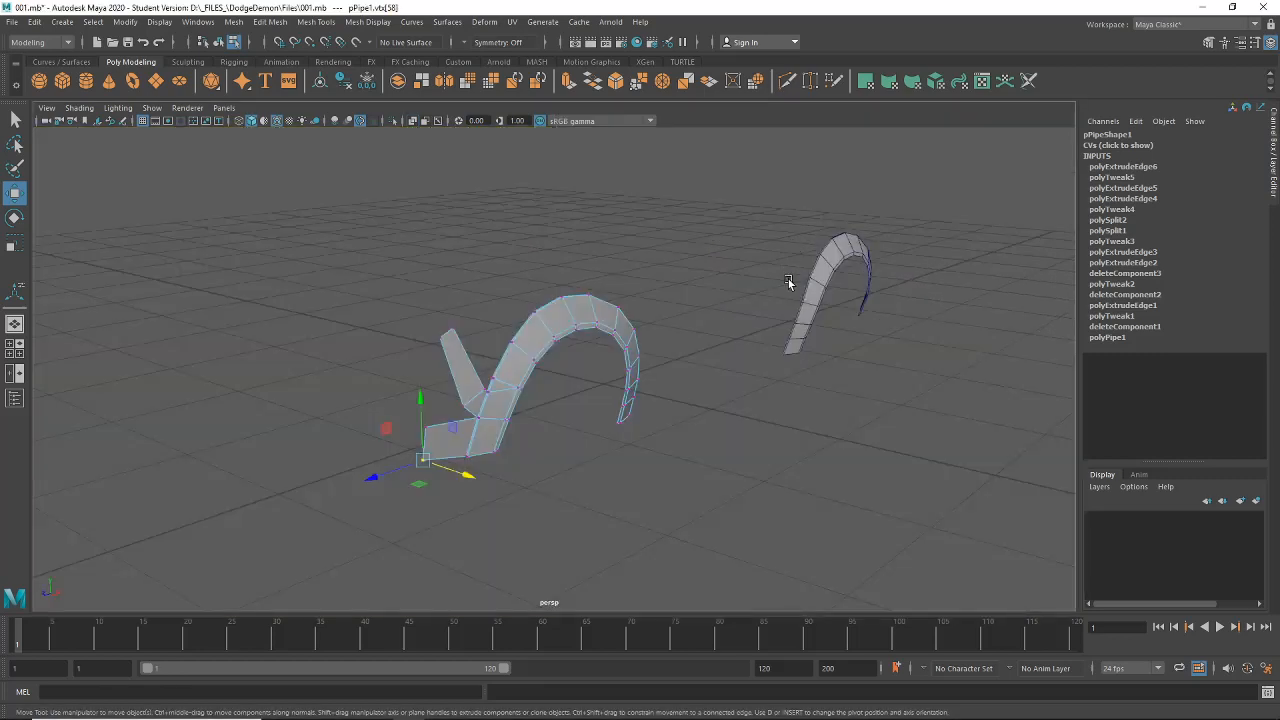